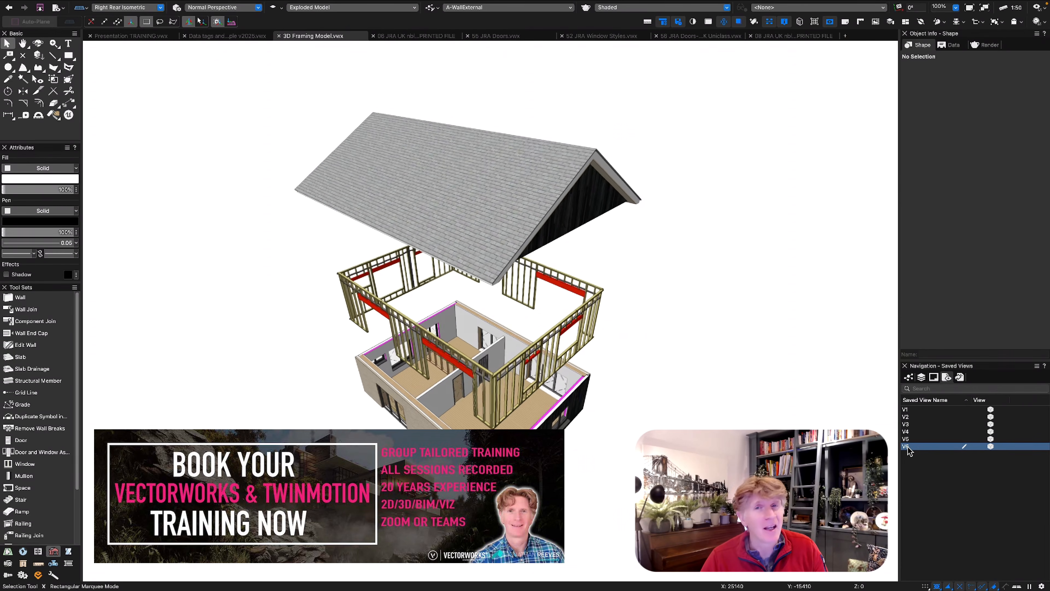
Activate the 3D Model layer, hide Exploded Model and Frames, show 3D Roof and Slab and Interiors, and set layer options to Show/Snap/Modify Others
click(920, 377)
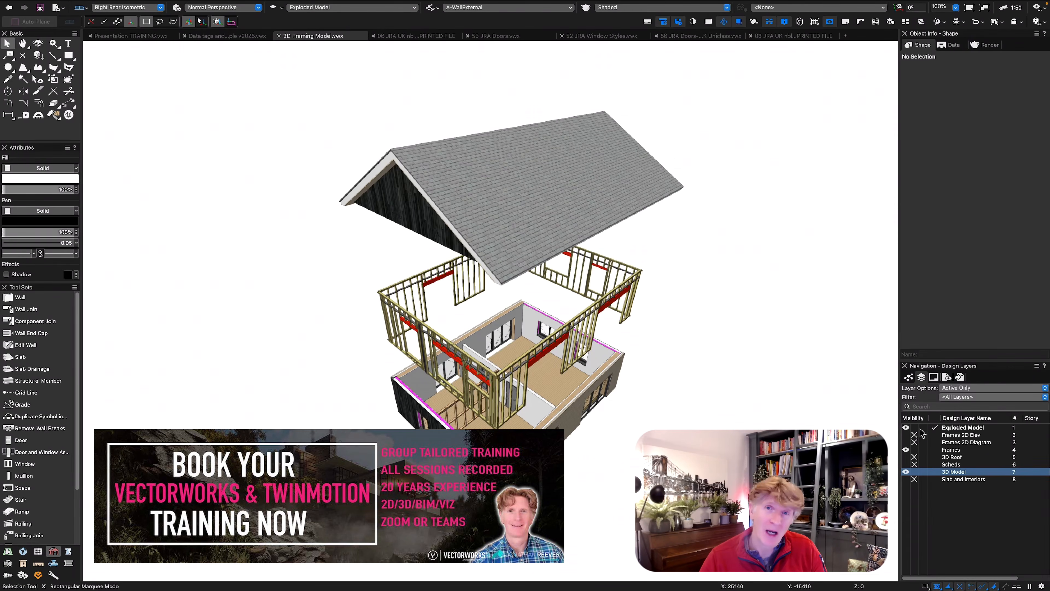
click(935, 472)
click(914, 449)
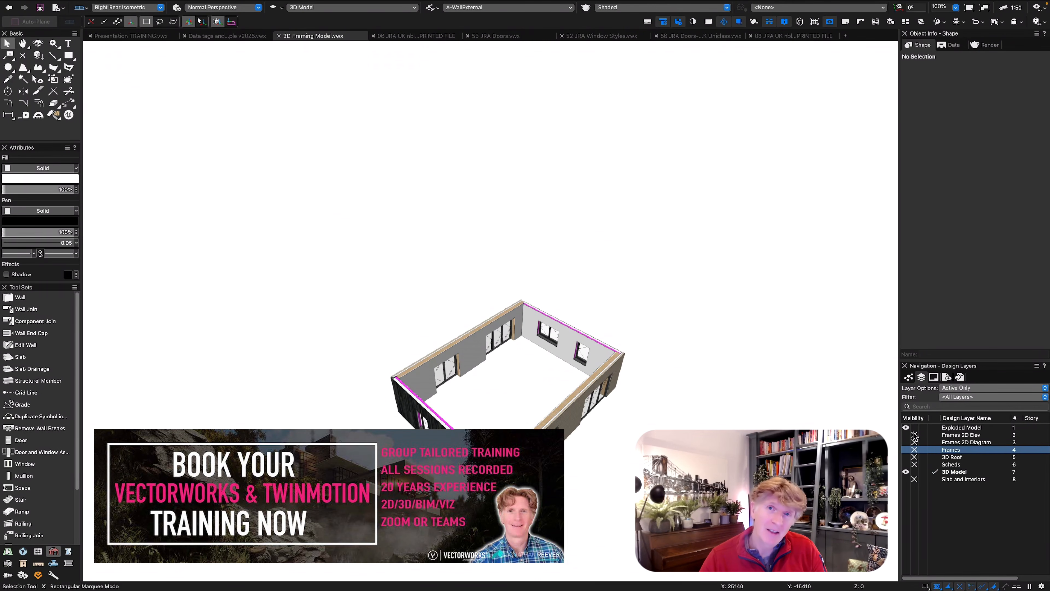
click(914, 427)
click(914, 456)
click(983, 387)
click(984, 426)
key(super+6)
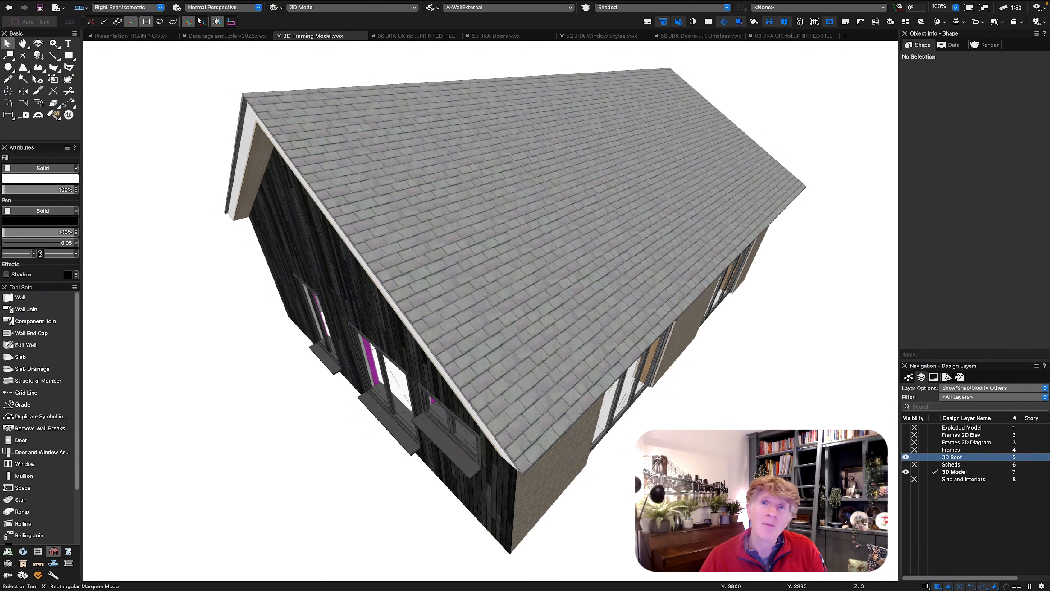
click(914, 479)
Turn on the clip cube around the complete house and display it from the right isometric view
key(shift+c)
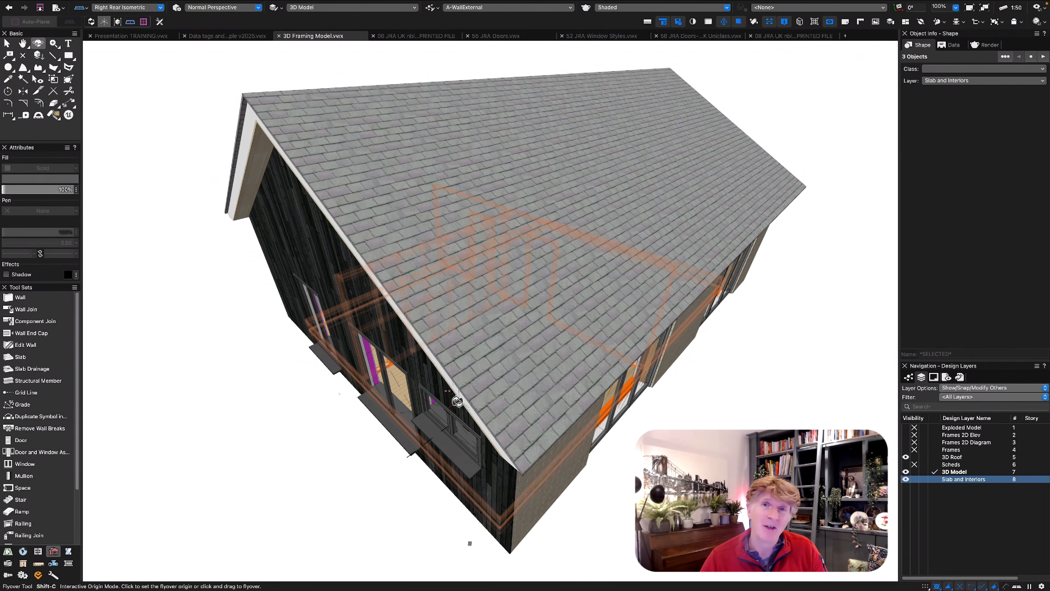
drag(482, 384, 553, 325)
key(9)
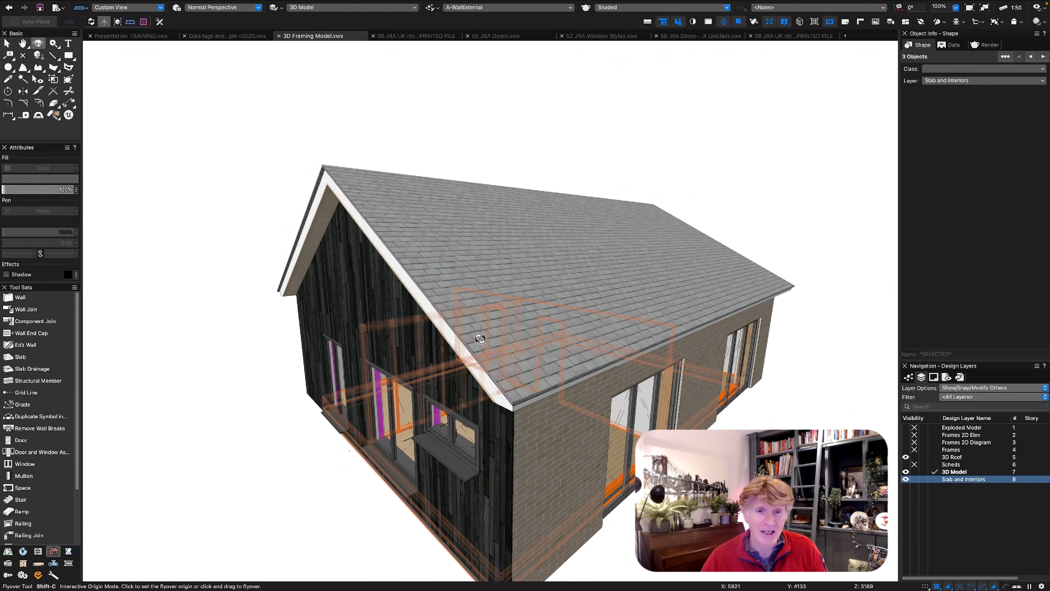
key(3)
scroll(480, 338, down, 3)
key(x)
click(539, 196)
key(super+6)
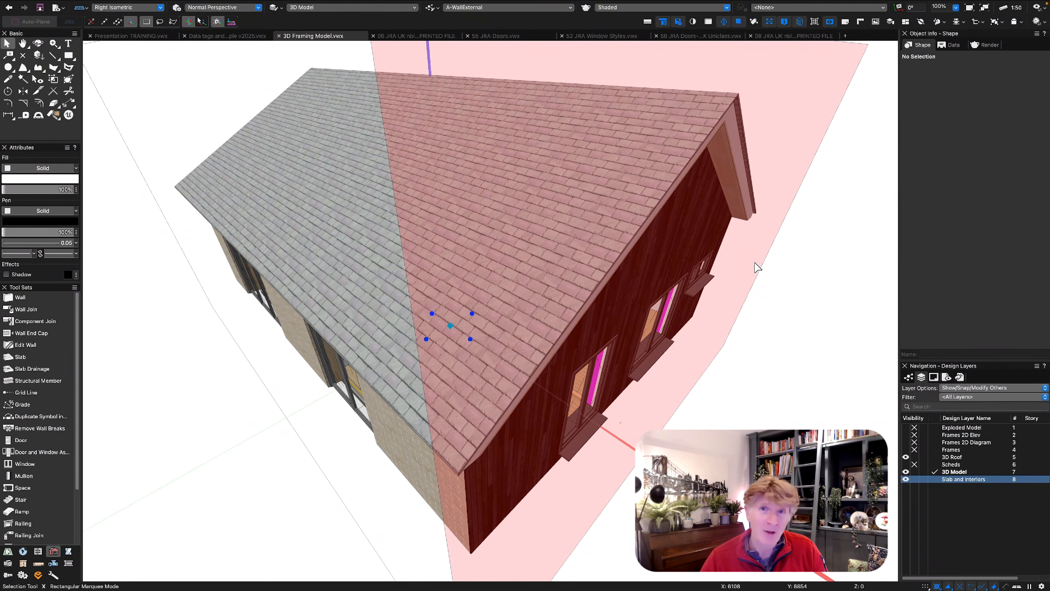
Slide the clip cube's gable-end face through the house and back out to the gable wall to inspect vertical sections
click(757, 264)
middle_drag(623, 219, 588, 202)
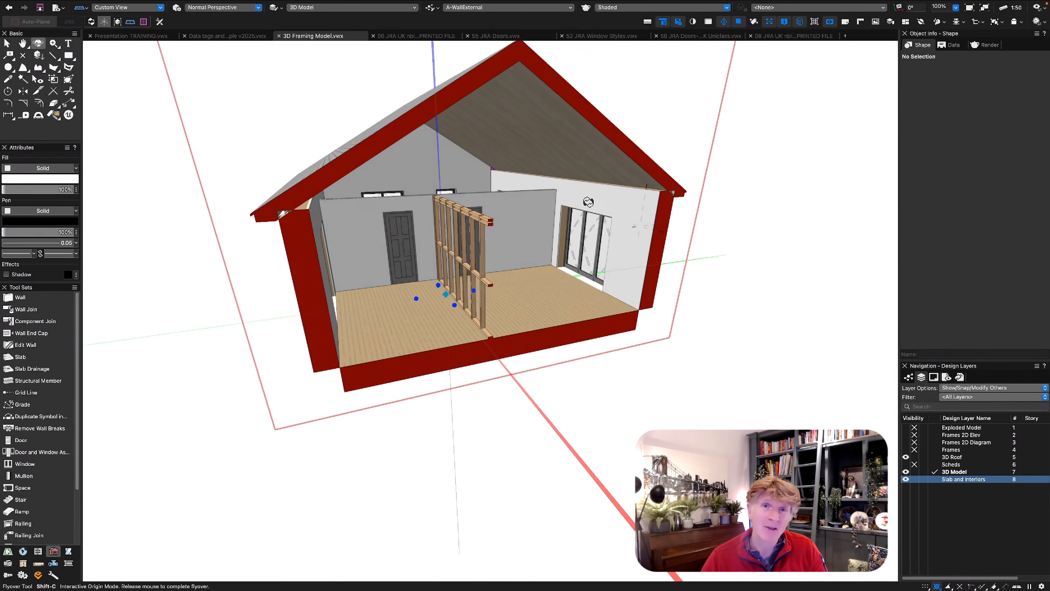
click(620, 228)
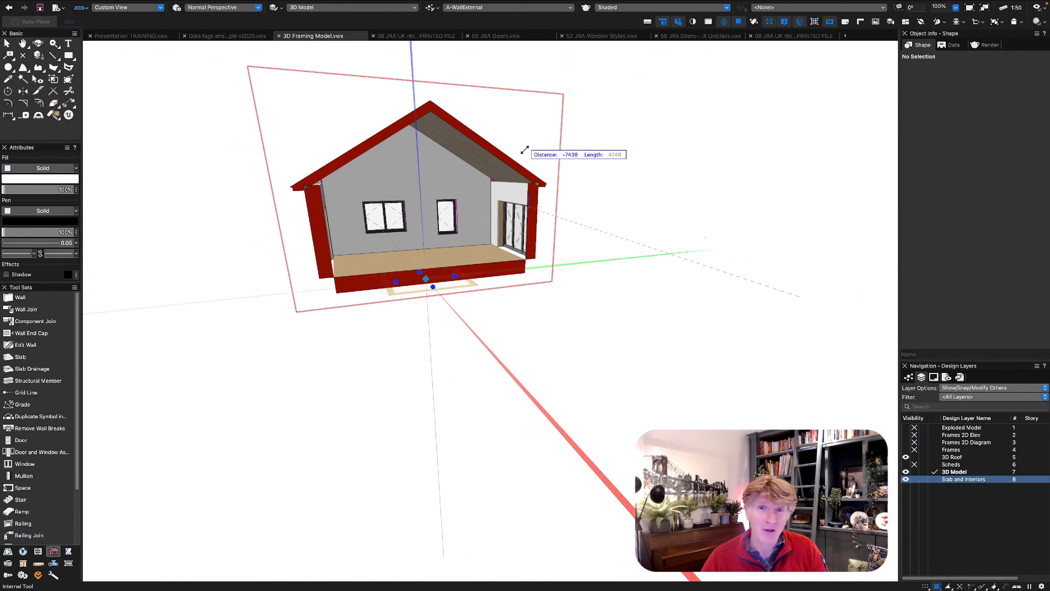
scroll(554, 178, up, 4)
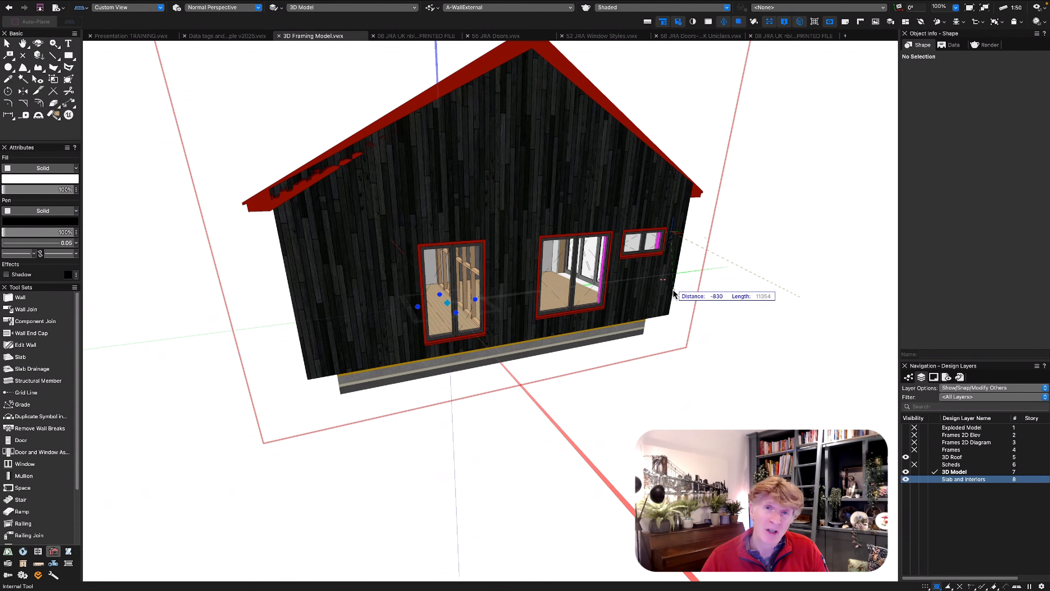
click(672, 291)
Slide the clip cube's top face down through the walls and back above the roof to inspect horizontal sections
key(3)
click(569, 121)
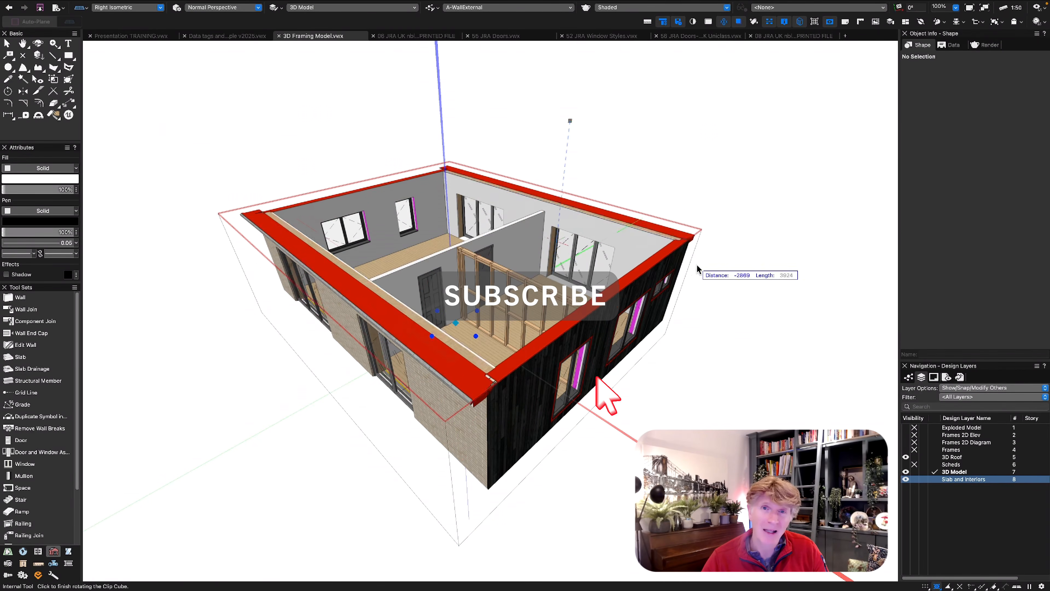
click(684, 145)
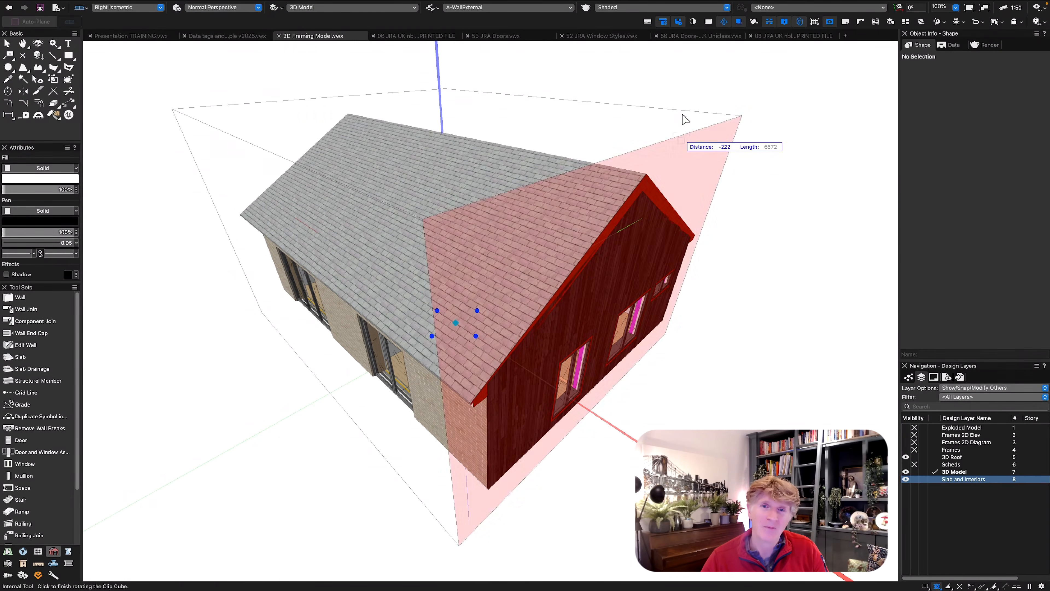
key(x)
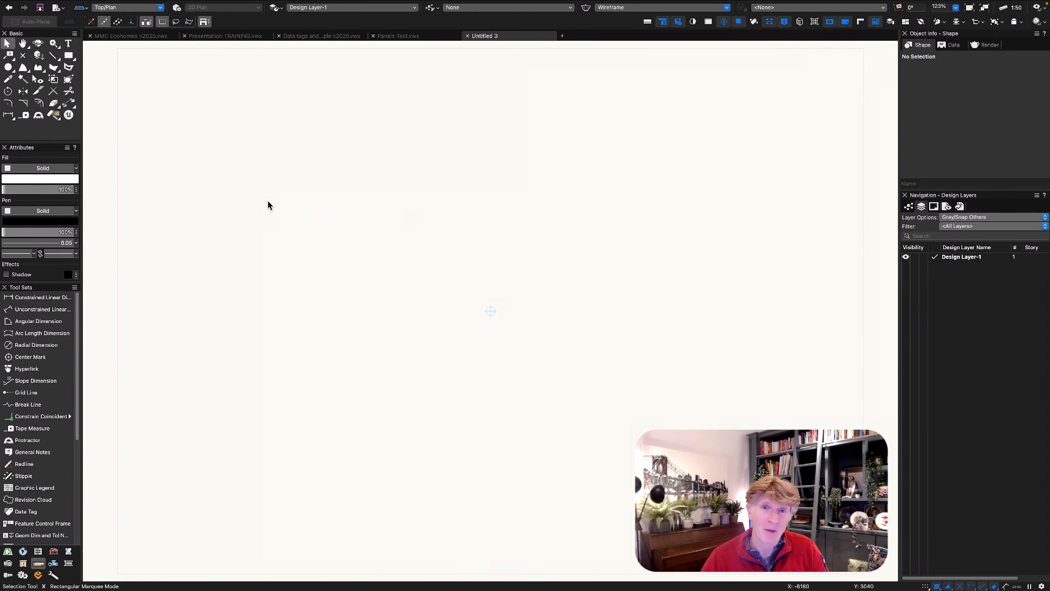
In the blank drawing Untitled 3, create a 9000 by 6000 mm rectangle centred on the internal origin
key(4)
key(Return)
text(9000)
key(Tab)
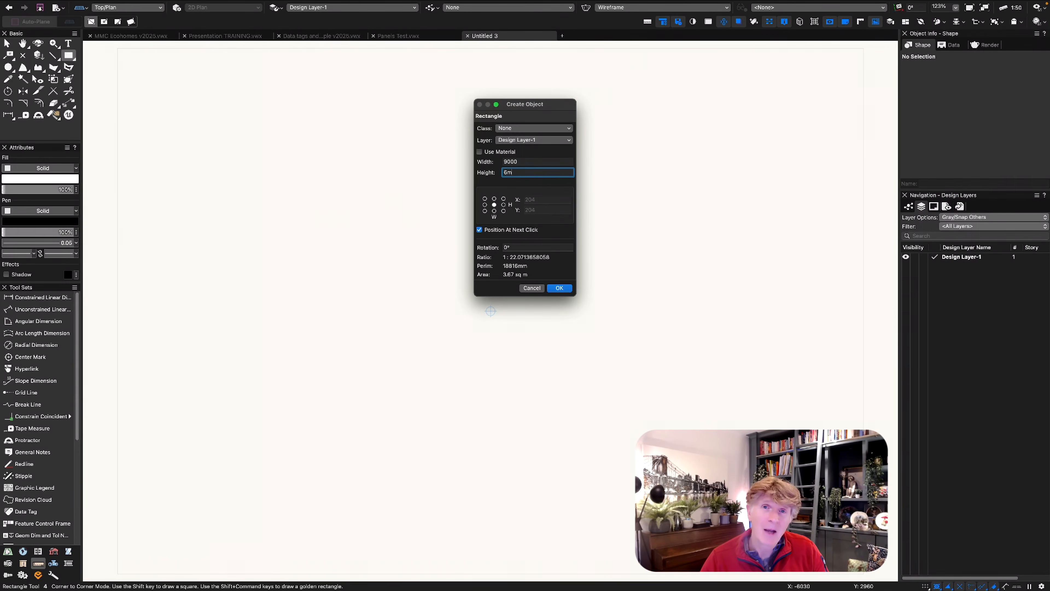
key(Return)
click(490, 311)
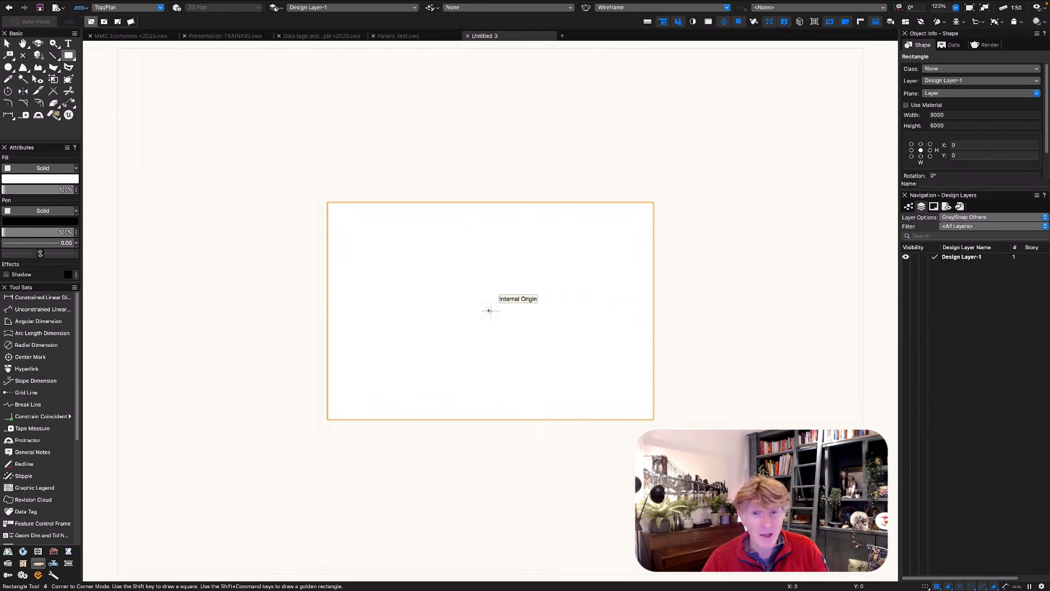
Create walls from the rectangle in right isometric view, using a Left offset and deleting the source shape
key(x)
key(KP_3)
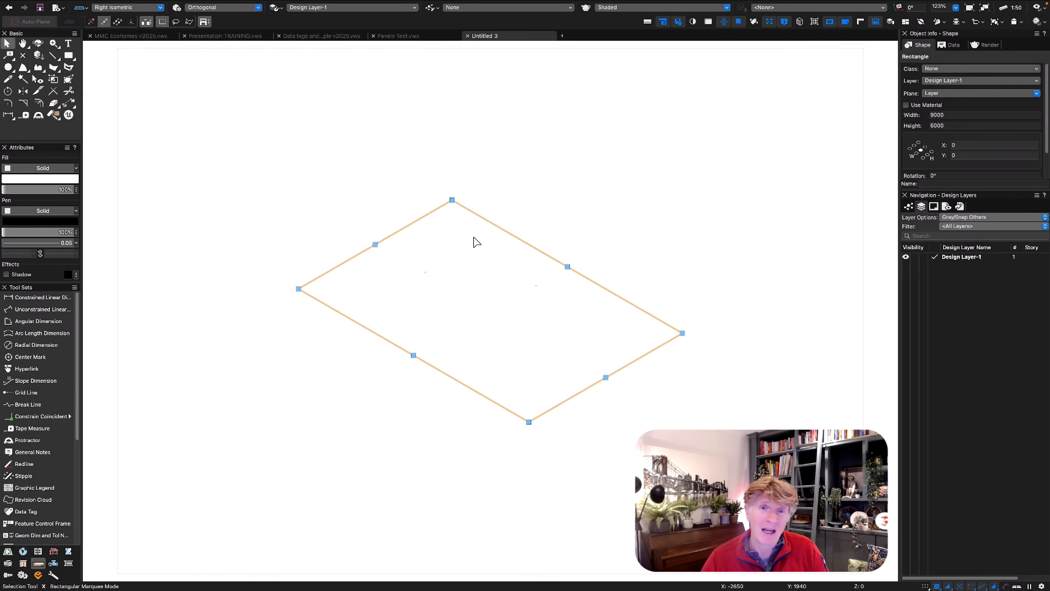
right_click(478, 232)
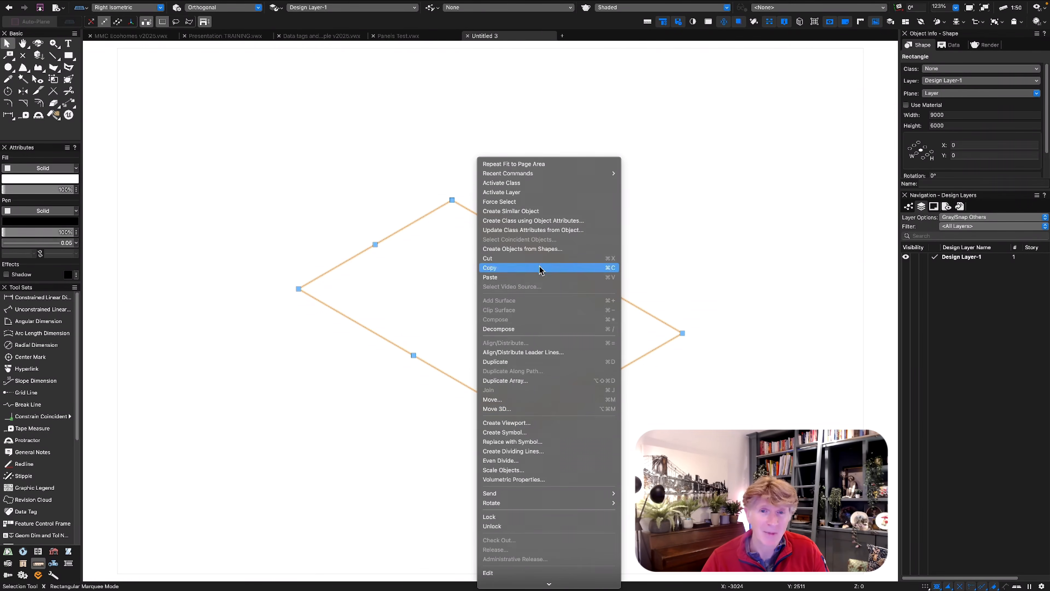
click(539, 249)
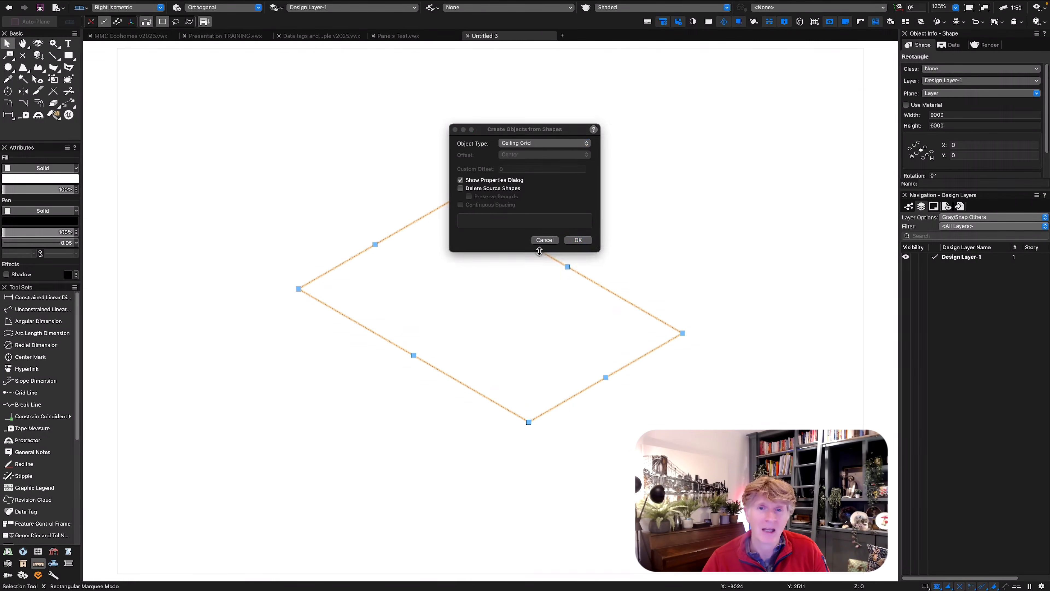
click(546, 144)
click(513, 496)
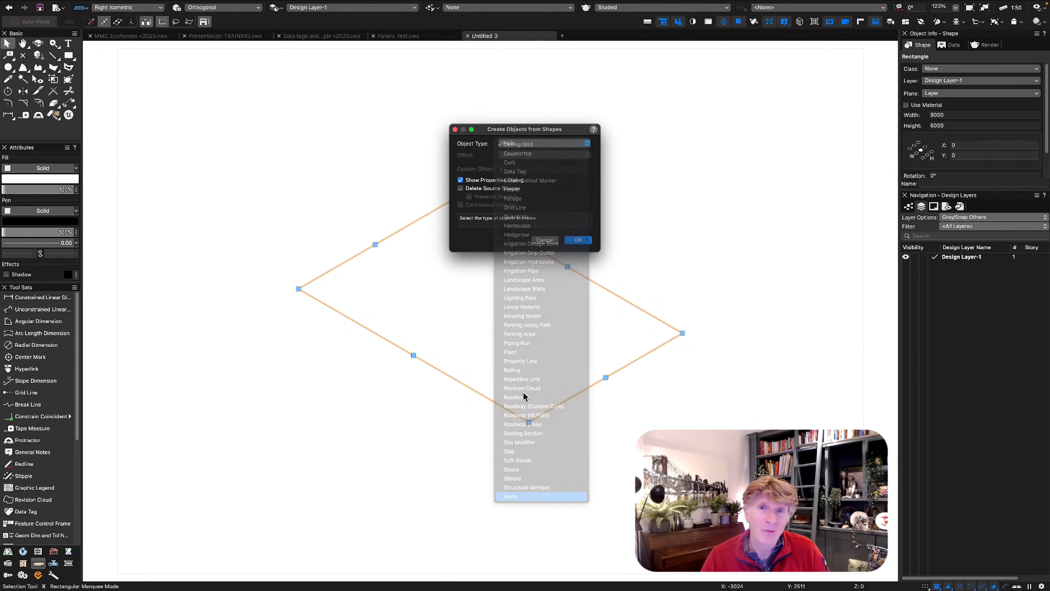
click(544, 161)
click(544, 159)
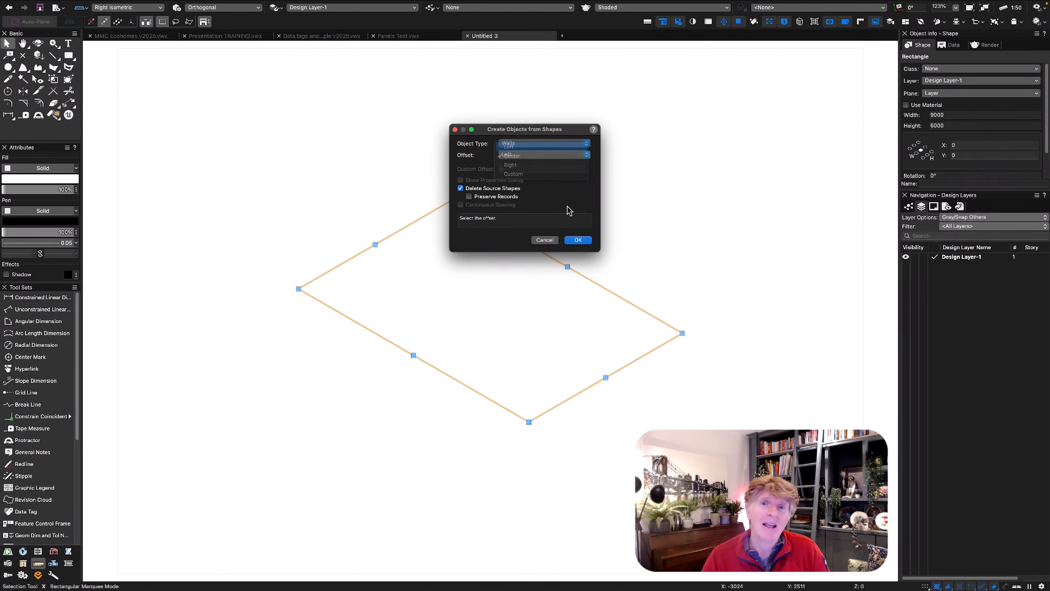
click(578, 240)
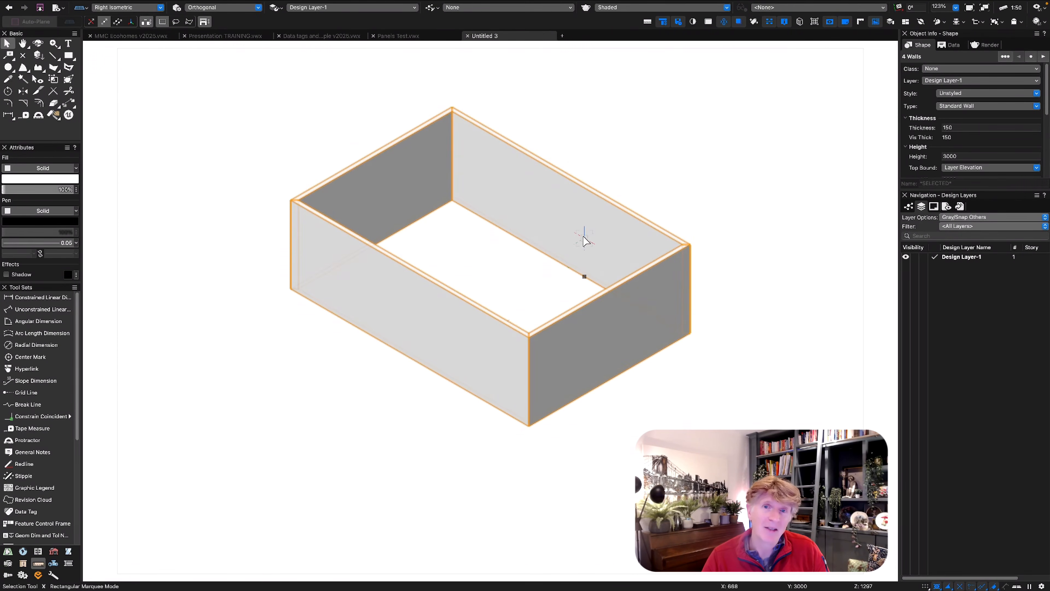
Choose the JRA-nbl_Ext_ClayBrk-Cavity timber-frame style from the 06 JRA UK nbl Walls library as the replacement for the four walls
click(970, 94)
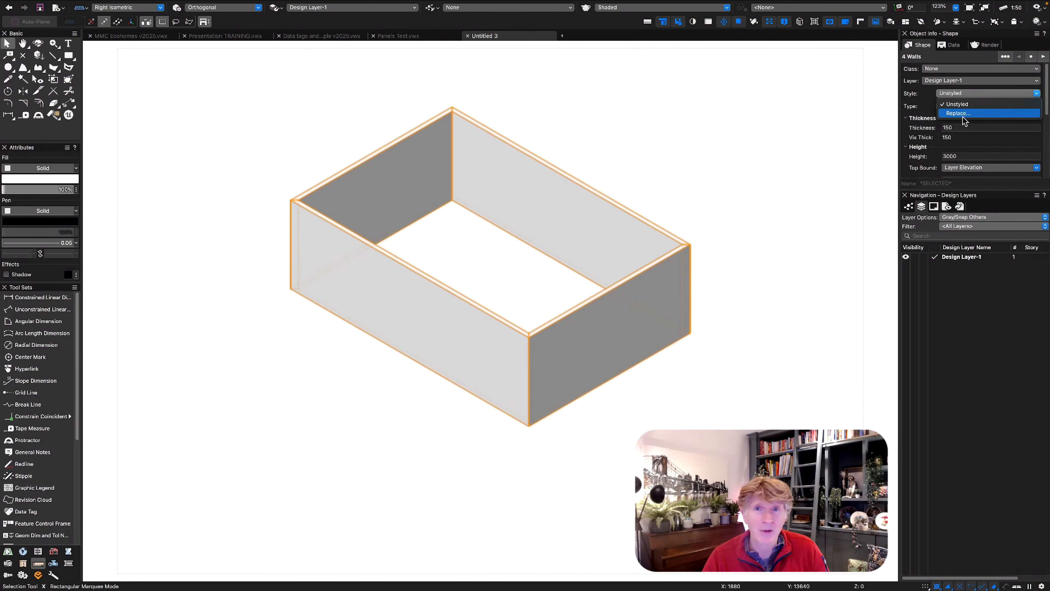
click(961, 113)
click(599, 87)
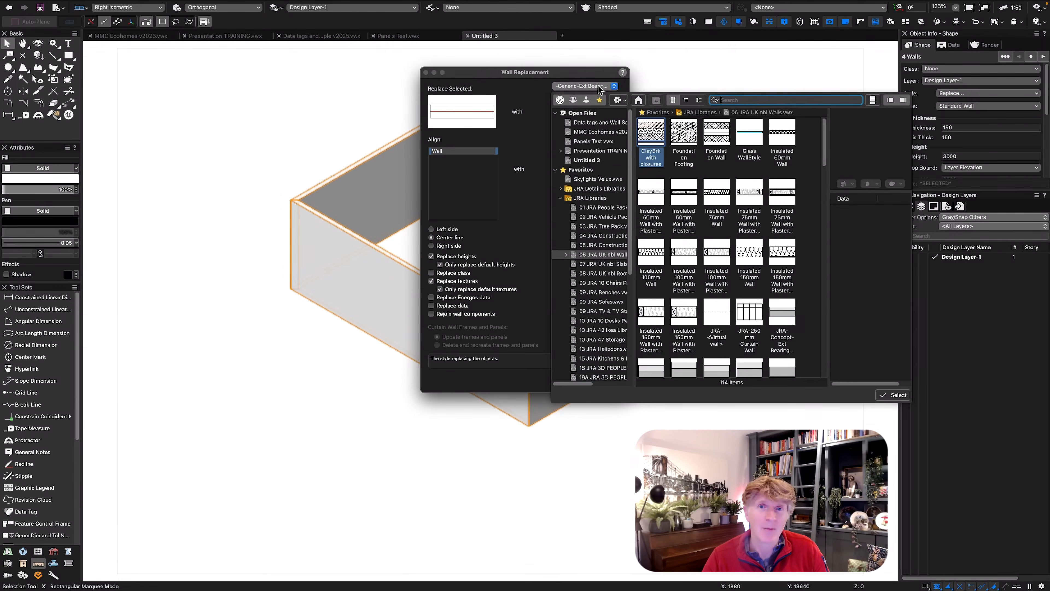
drag(633, 246, 701, 246)
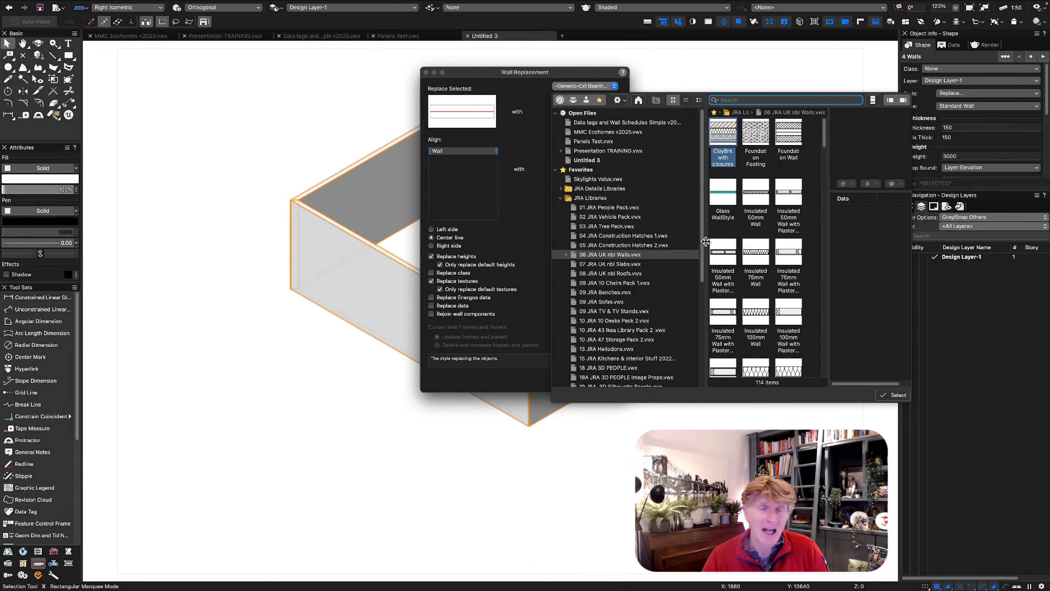
click(624, 263)
click(623, 254)
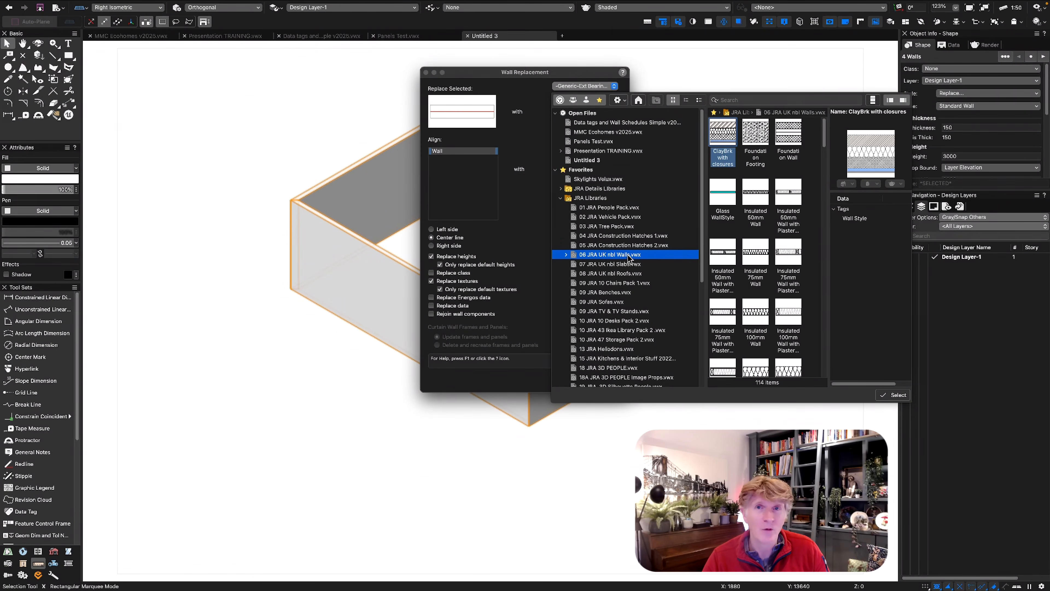
drag(824, 141, 823, 271)
click(723, 247)
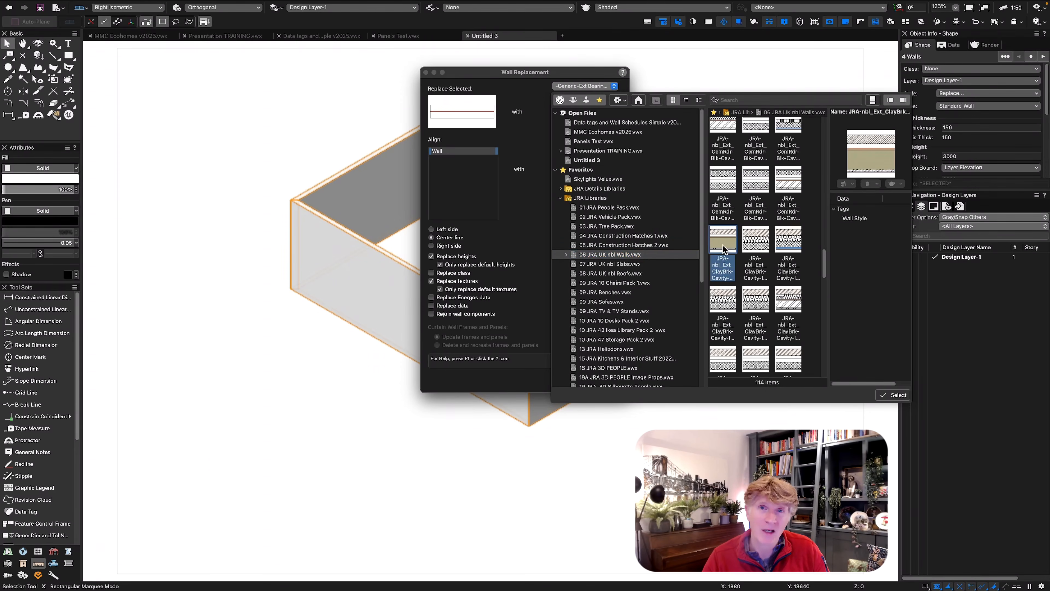
double_click(724, 244)
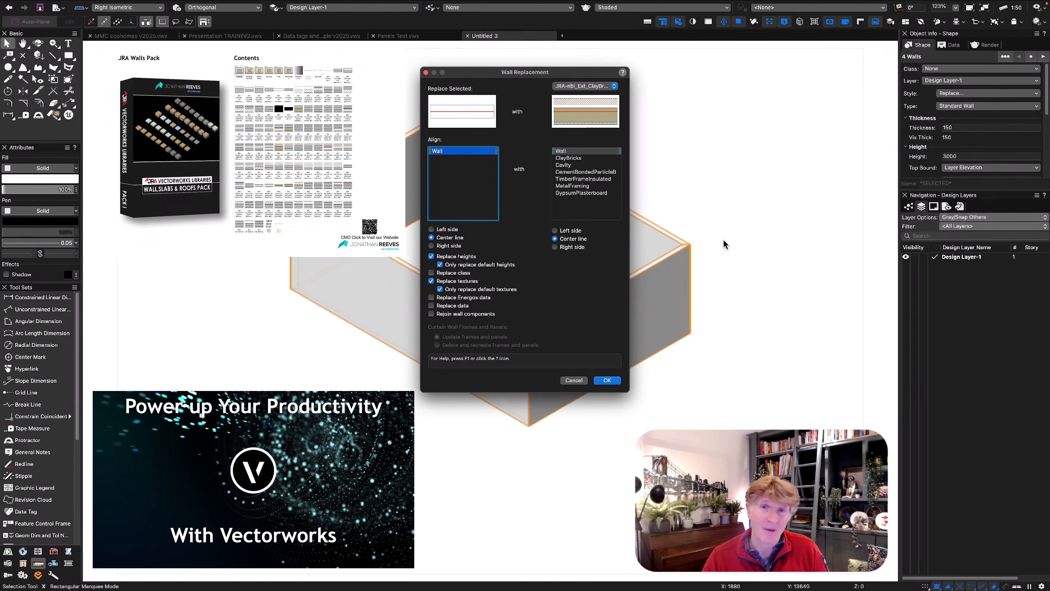
Align the old and new walls by their right sides and apply the replacement including class, data and rejoined wall components
click(555, 247)
click(431, 246)
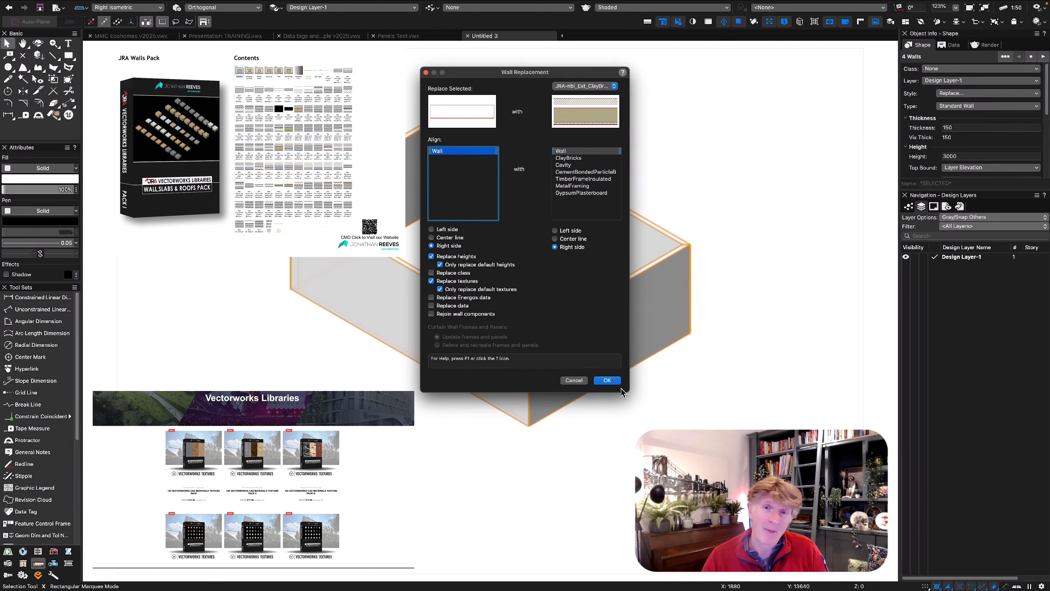
click(431, 305)
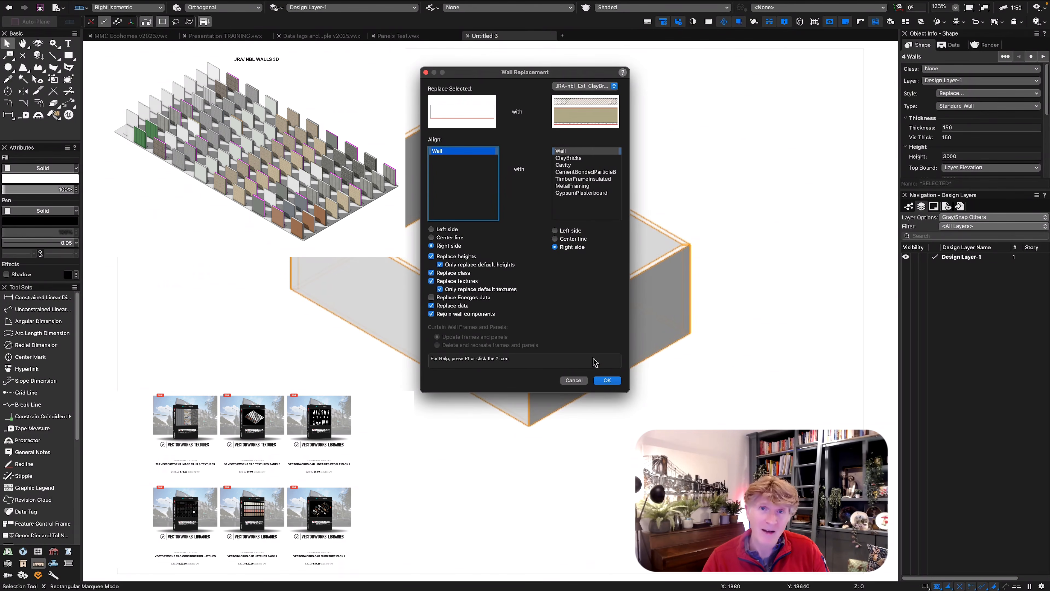
click(607, 380)
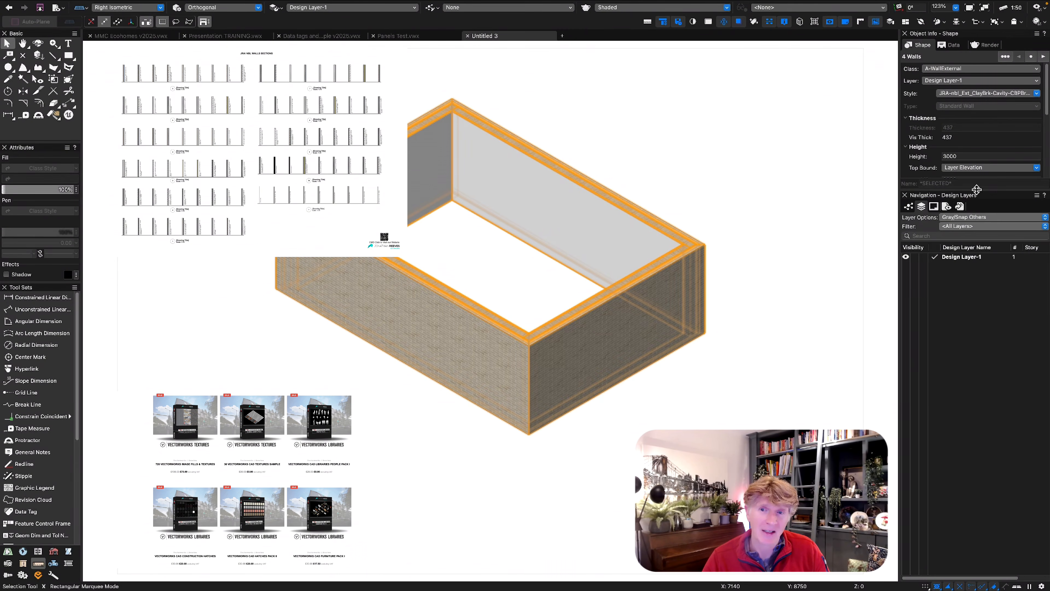
Bind the top of the four walls to Layer Wall Height with a top offset of 0
drag(976, 189, 976, 359)
click(991, 167)
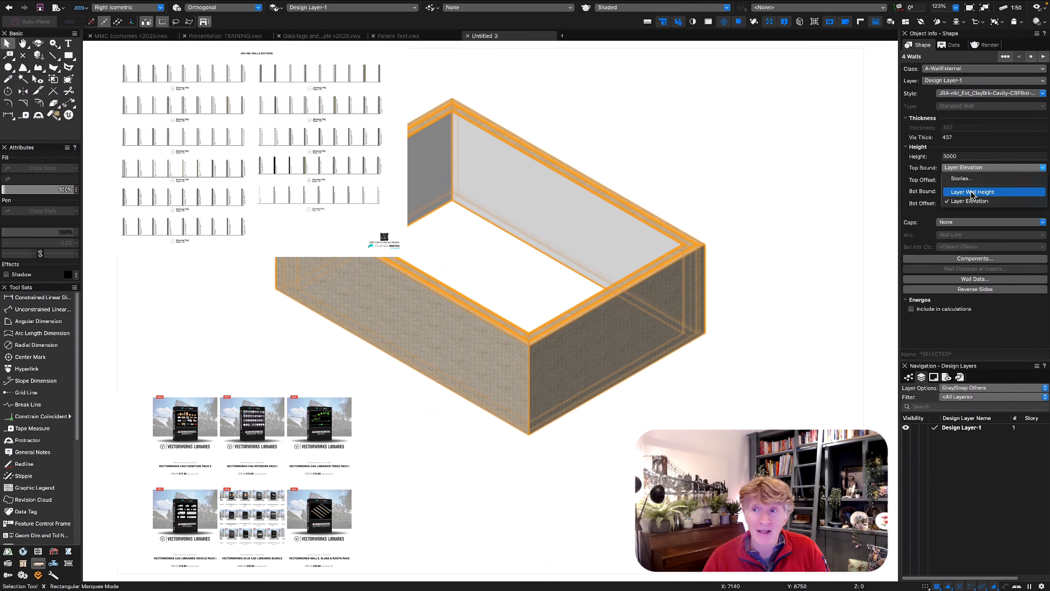
click(971, 193)
text(0)
key(Return)
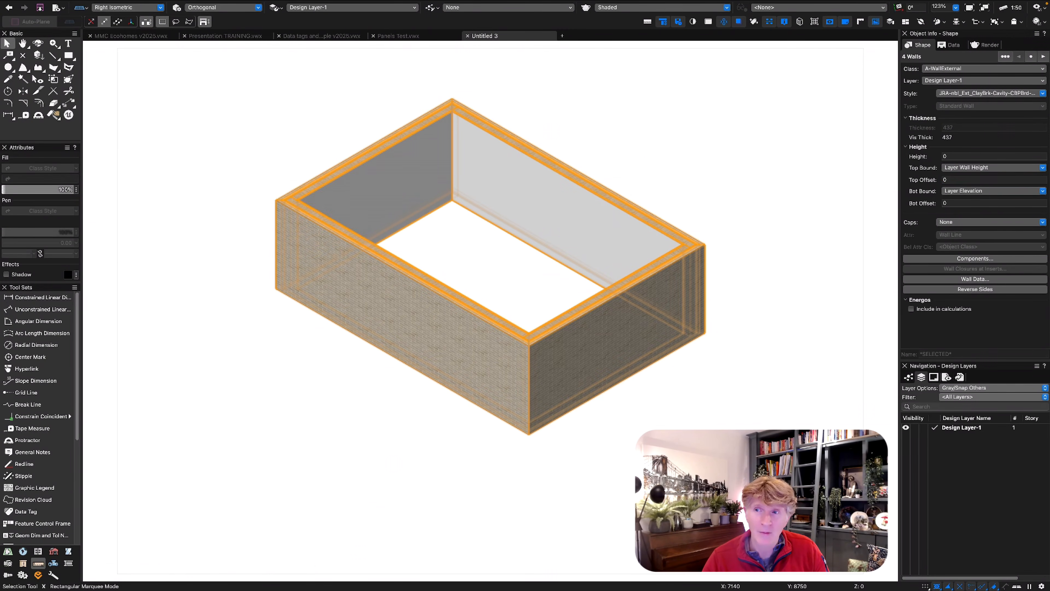
Rename Design Layer-1 to 3D Model and set its layer wall height to 2800
right_click(949, 433)
click(969, 477)
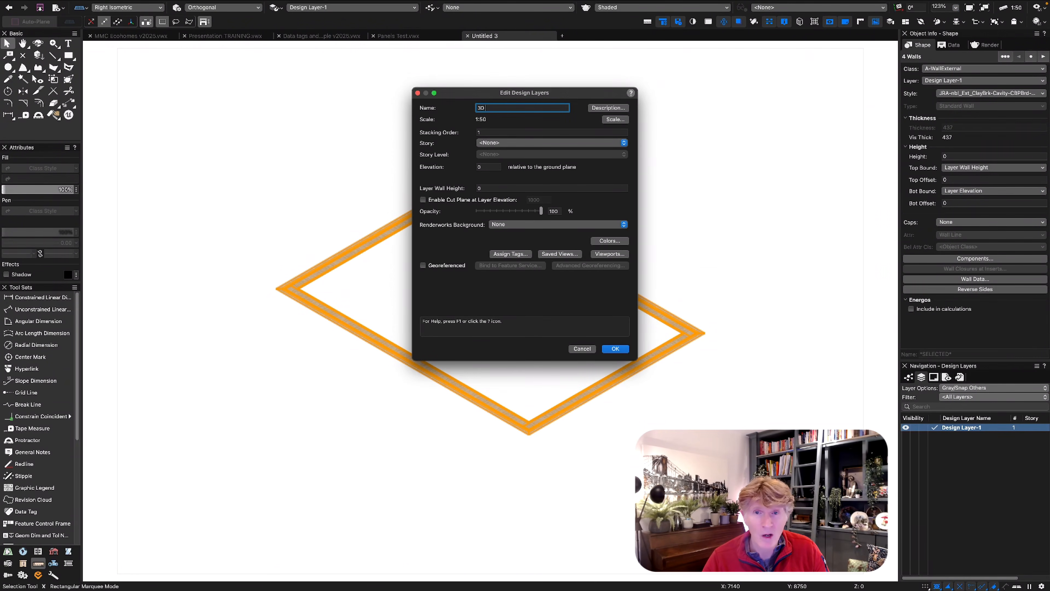
drag(486, 188, 458, 183)
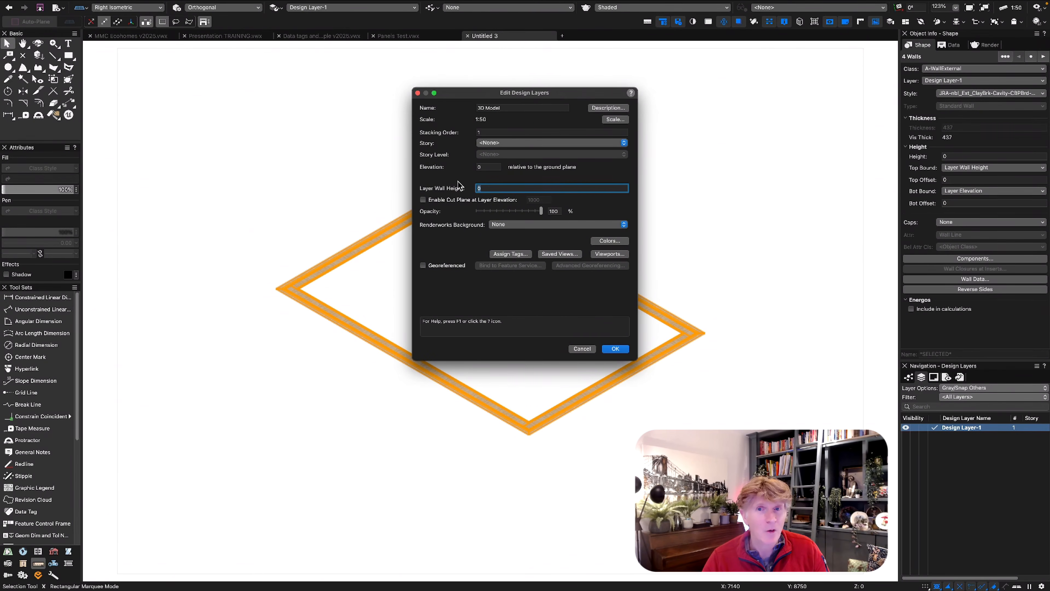
text(2800)
key(Return)
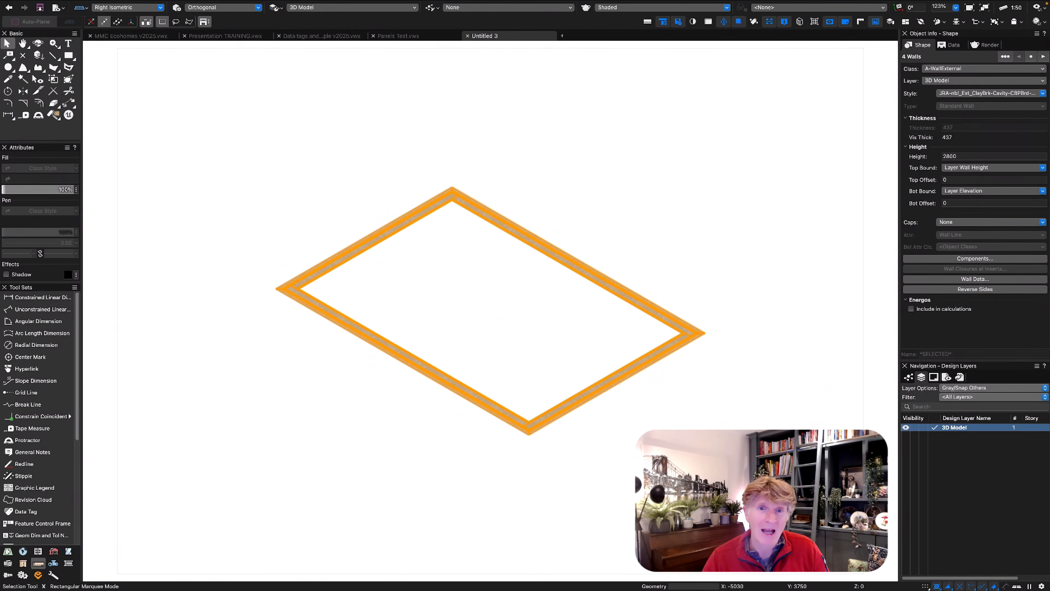
click(548, 119)
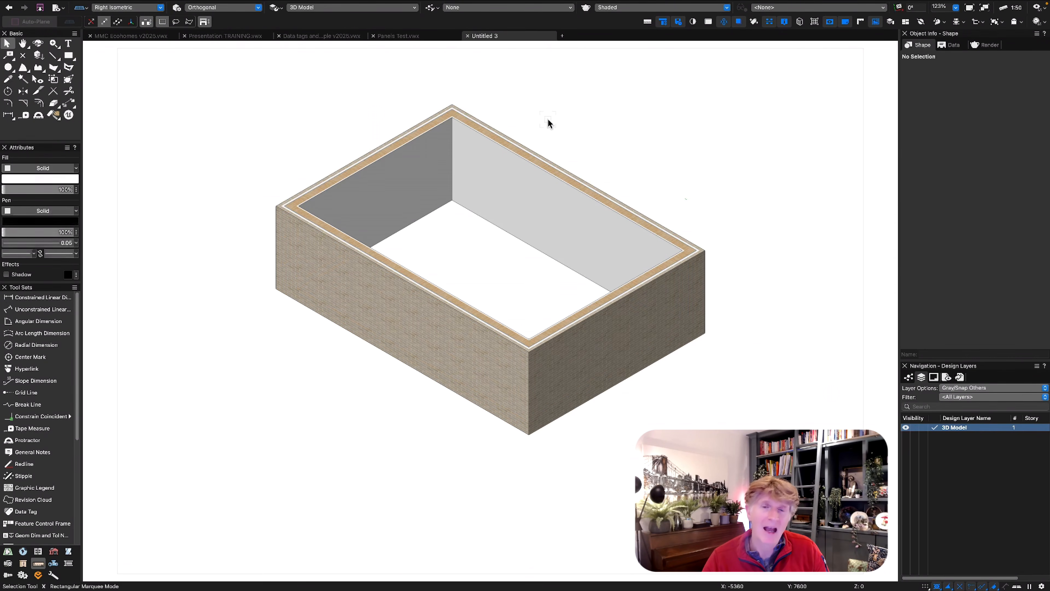
Return the model to Top/Plan view and review the display settings in Document Preferences
key(F5)
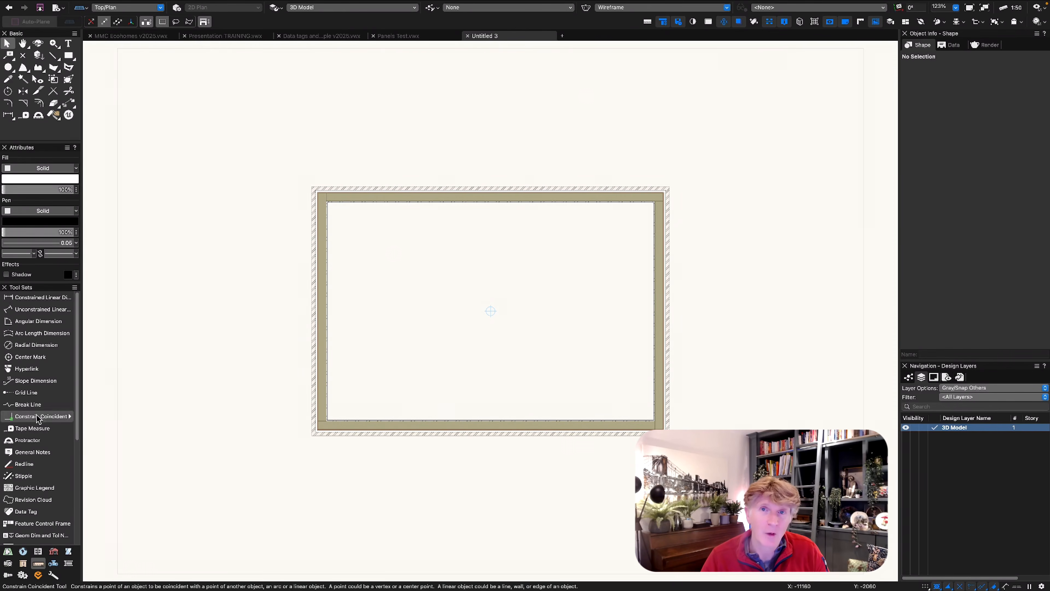
right_click(574, 81)
click(562, 63)
click(648, 21)
right_click(596, 86)
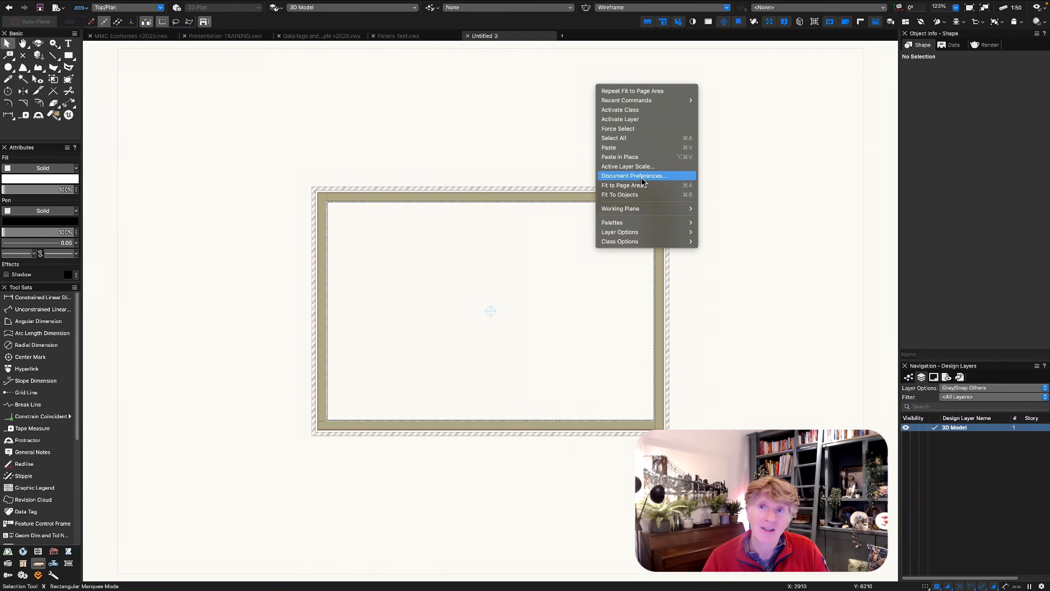
click(634, 175)
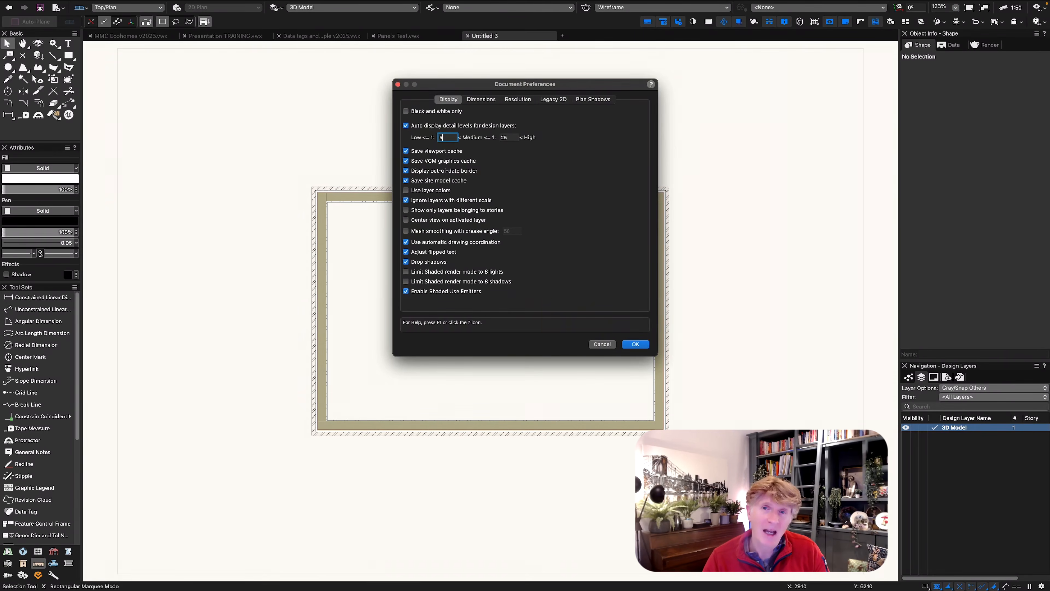
key(Return)
click(647, 24)
click(647, 24)
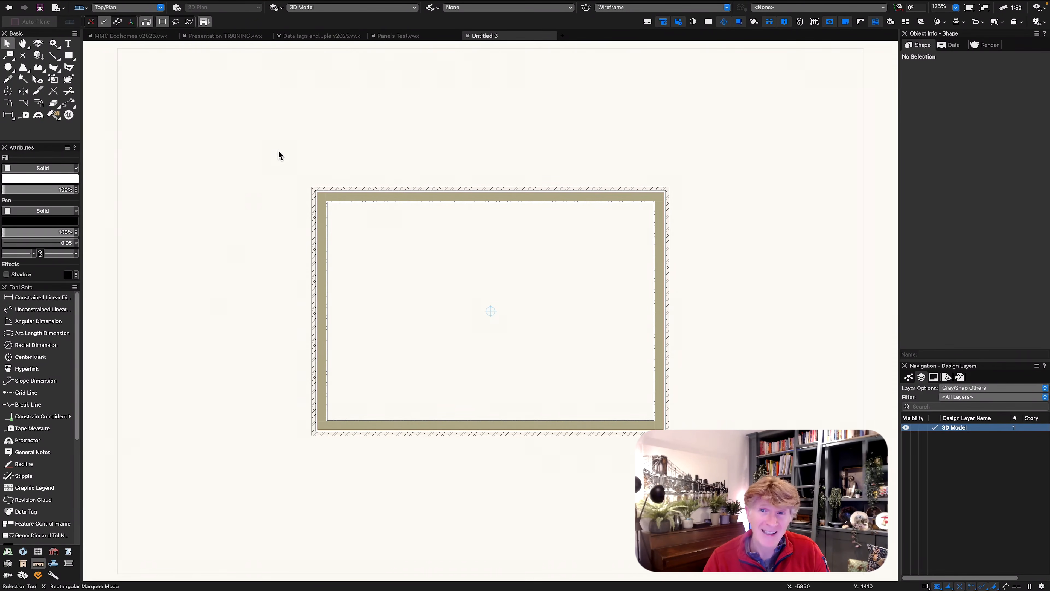
Browse the solid and curtain wall styles of the 06 JRA UK nbl Walls library in the Resource Manager
key(super+r)
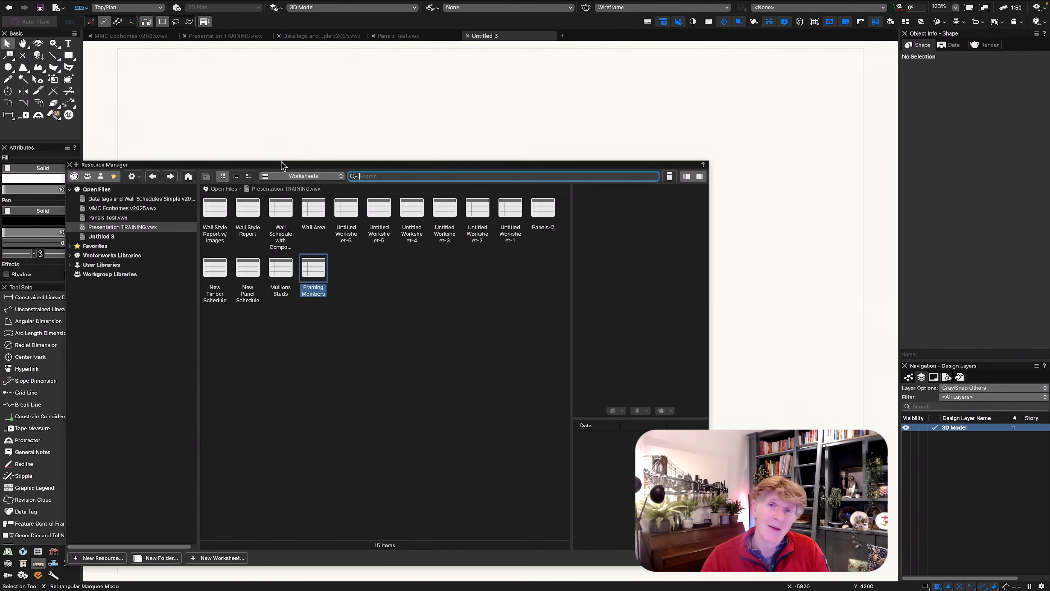
drag(281, 162, 409, 83)
click(202, 160)
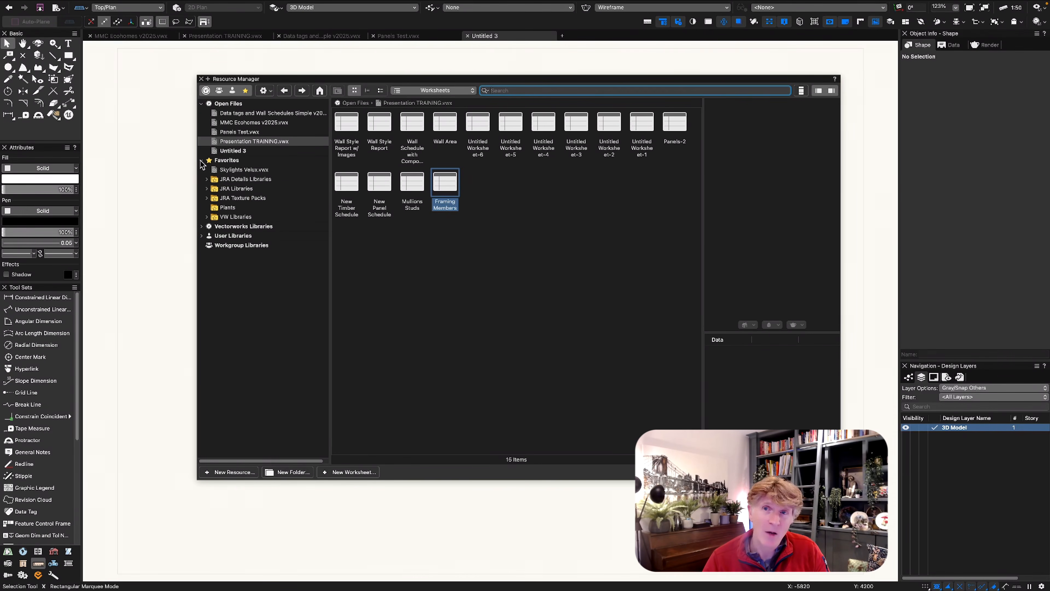
click(207, 189)
click(275, 246)
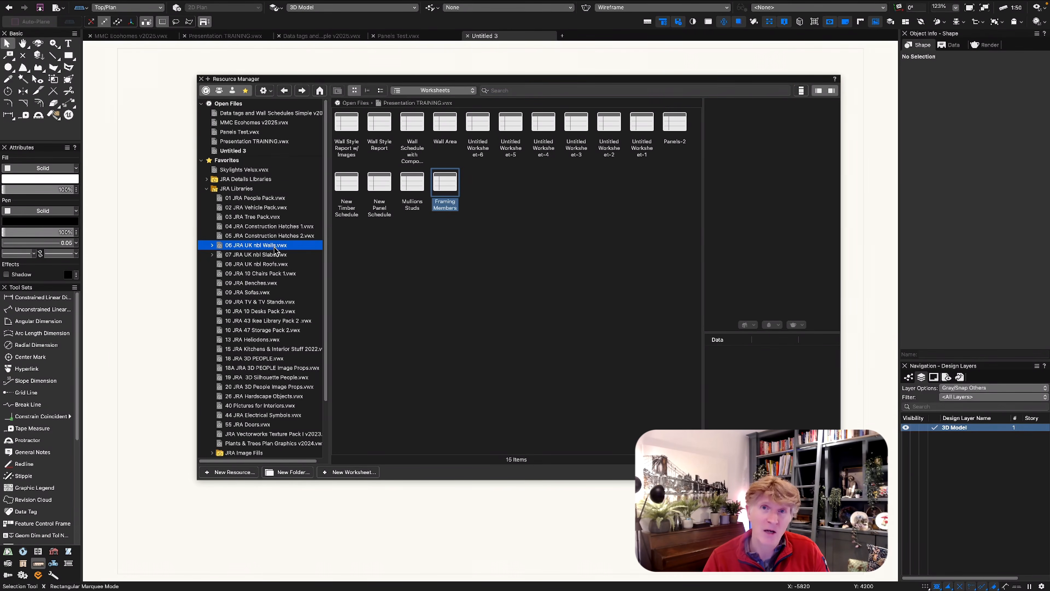
click(434, 90)
click(439, 79)
double_click(414, 185)
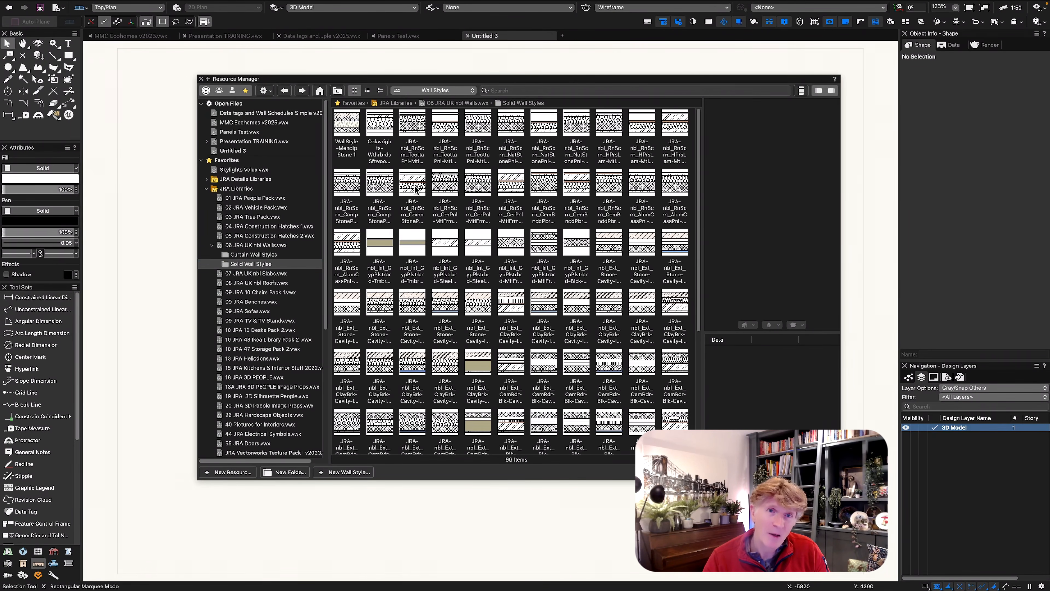
click(248, 255)
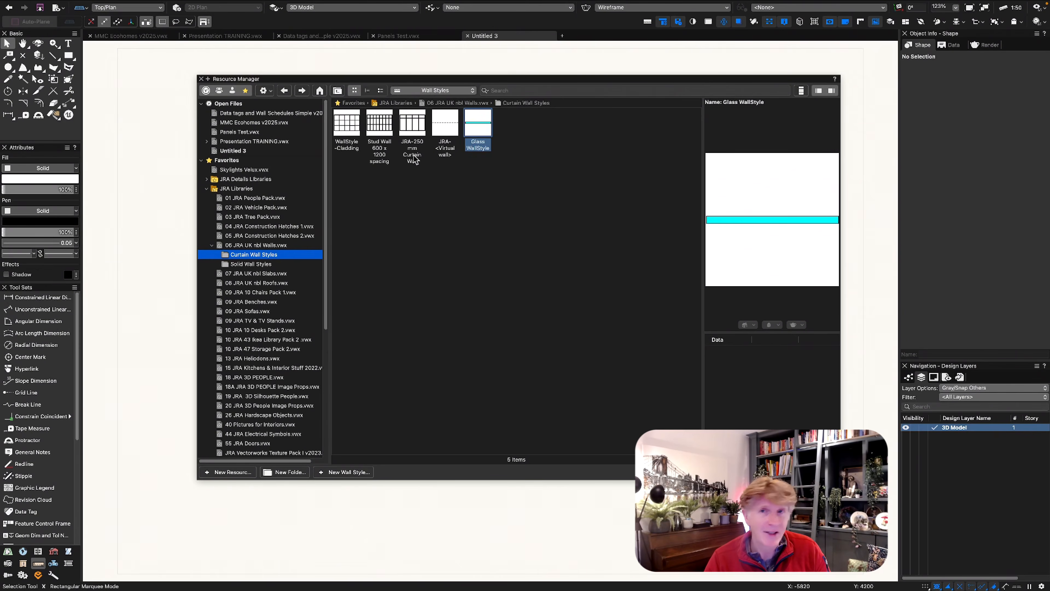
Open the 06 JRA UK nbl Walls.vwx library file, accept the product fingerprint notice and close the Resource Manager
click(256, 245)
right_click(255, 245)
click(358, 215)
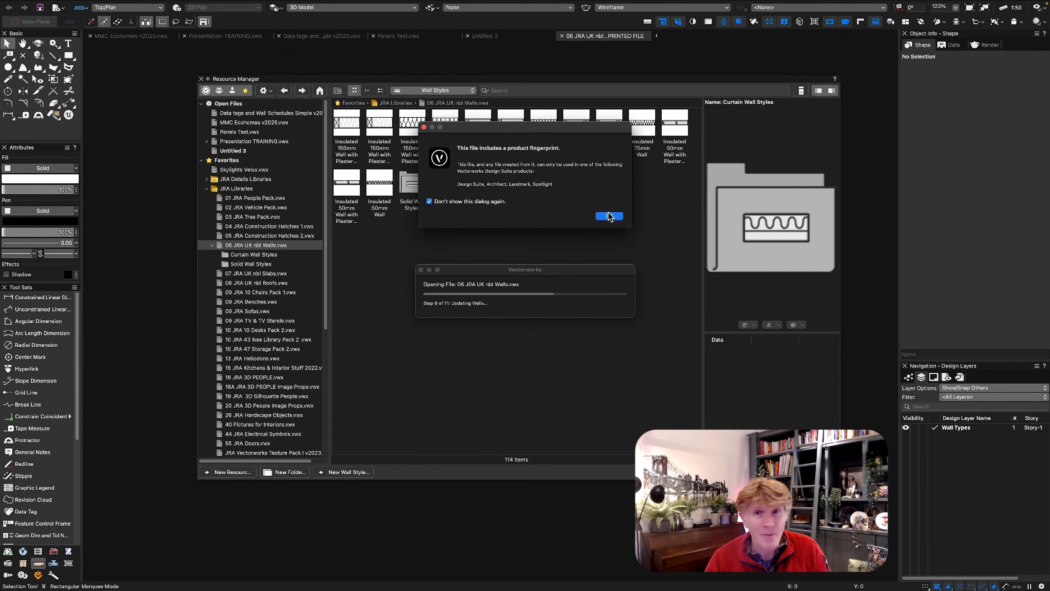
click(609, 216)
key(super+r)
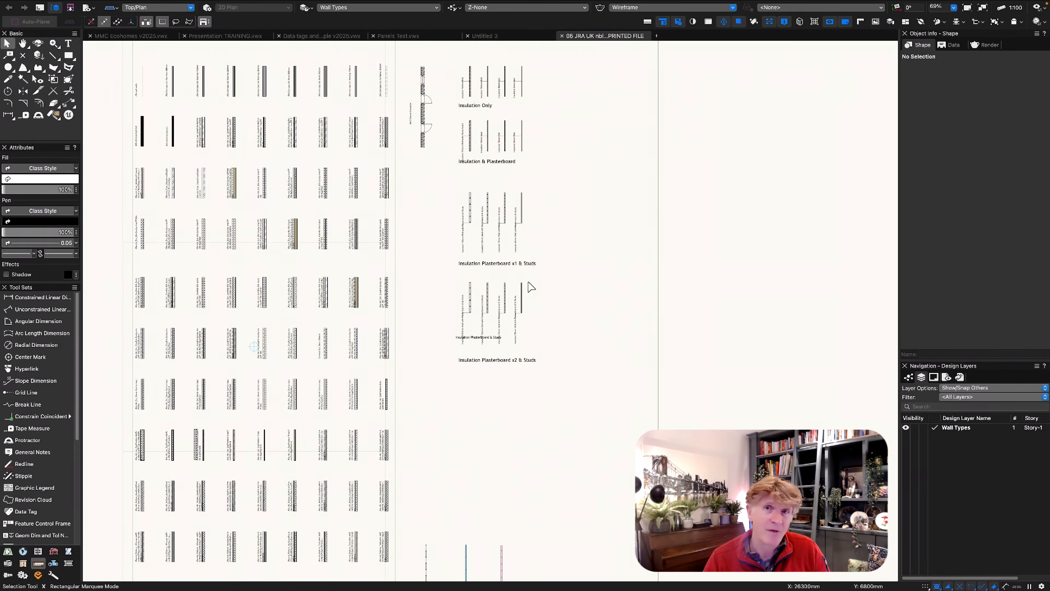
Examine the library's sample walls in a shaded left isometric view, including the clad, curtain and stud walls
key(super+4)
key(c)
scroll(521, 281, up, 3)
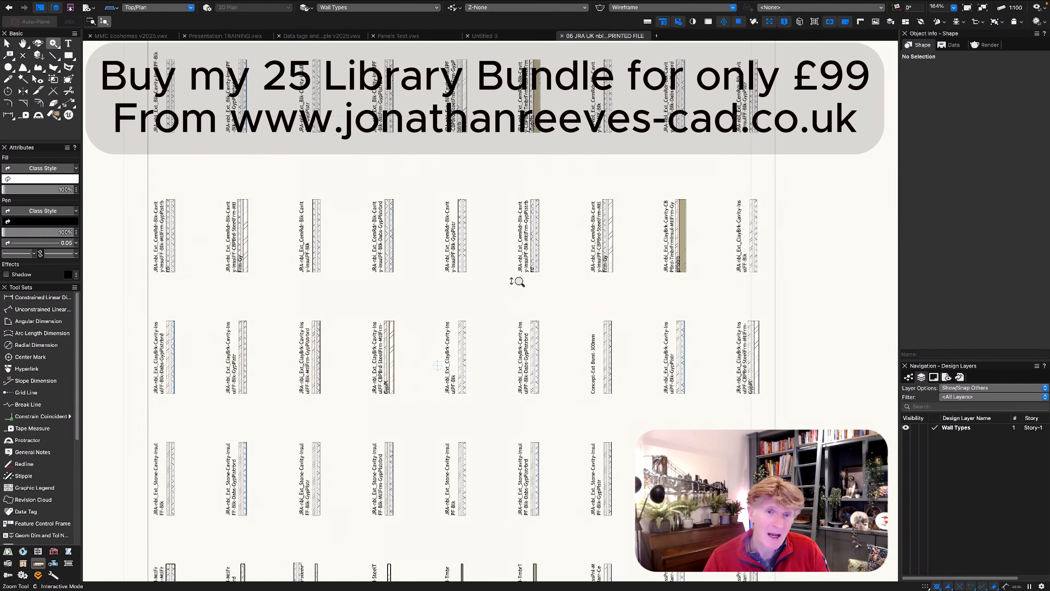
drag(519, 257, 539, 254)
key(1)
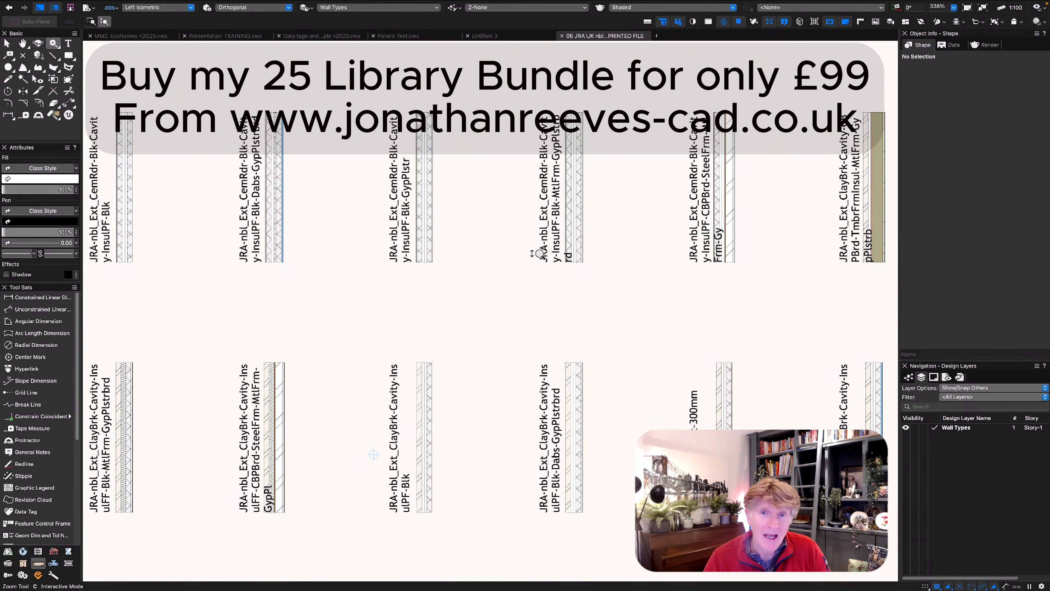
scroll(489, 247, down, 3)
drag(627, 364, 655, 354)
middle_drag(721, 340, 531, 219)
drag(680, 460, 673, 417)
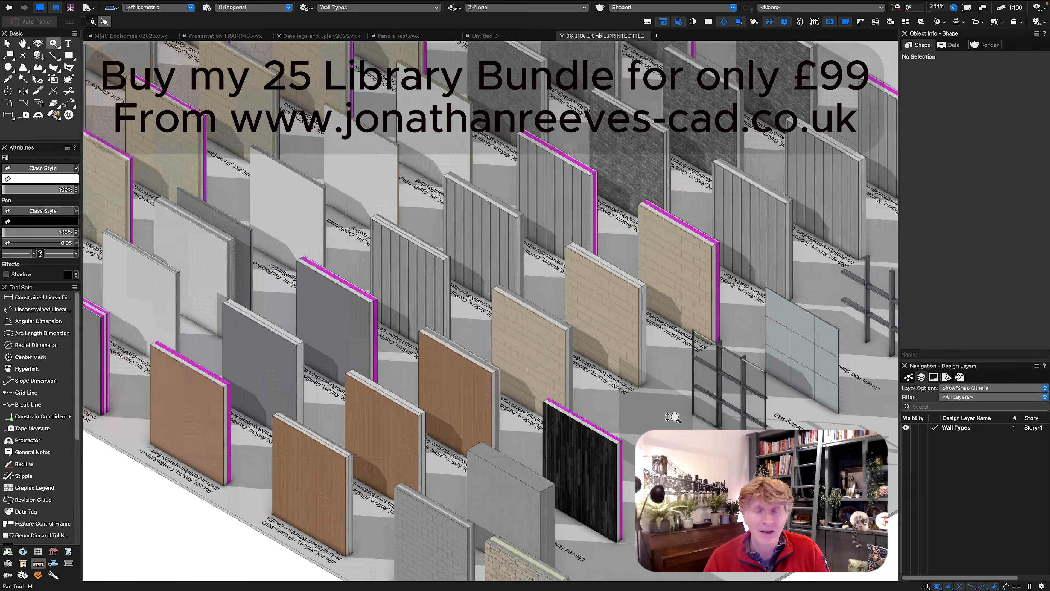
scroll(674, 417, up, 2)
middle_drag(735, 411, 435, 407)
middle_drag(763, 185, 501, 317)
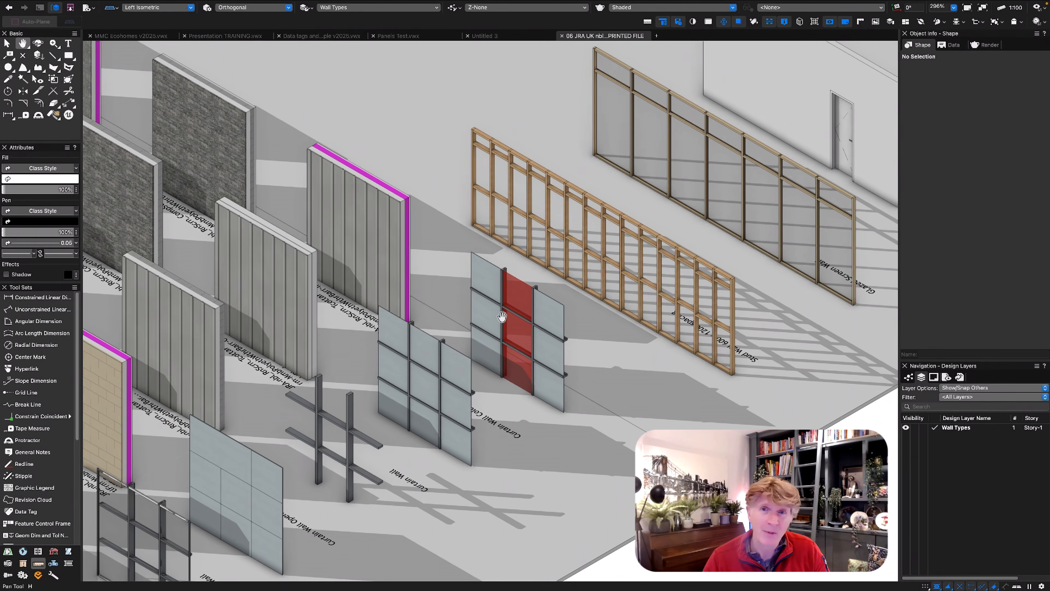
Copy the Stud Wall 600 x 1200 spacing, the JRA-Internal Partition 150mm with doors and the black weatherboard wall from the library
key(x)
click(614, 209)
scroll(612, 213, down, 1)
middle_drag(612, 214, 537, 279)
scroll(543, 272, down, 1)
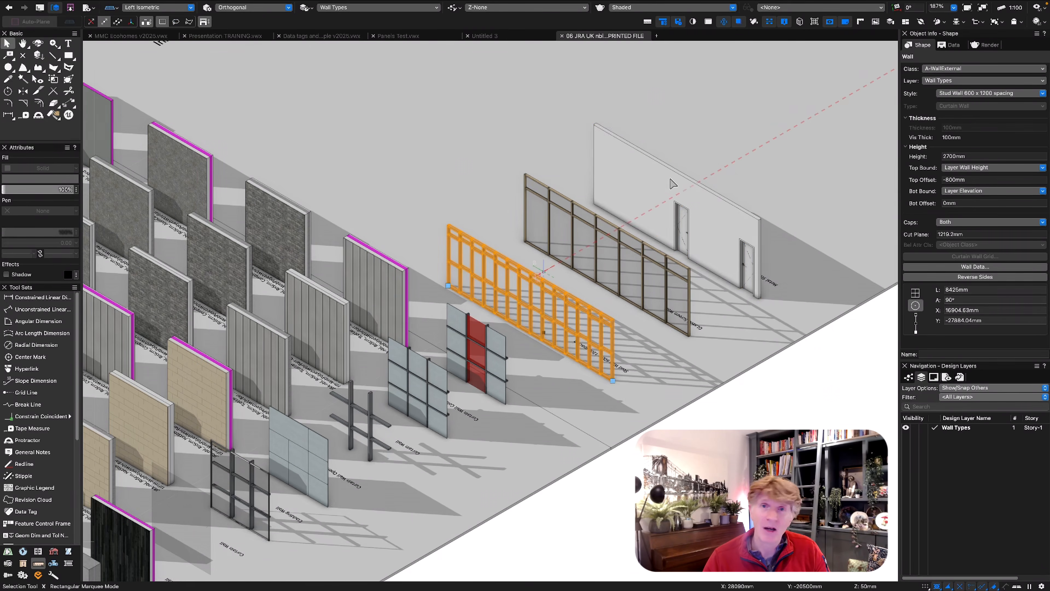
shift+click(670, 185)
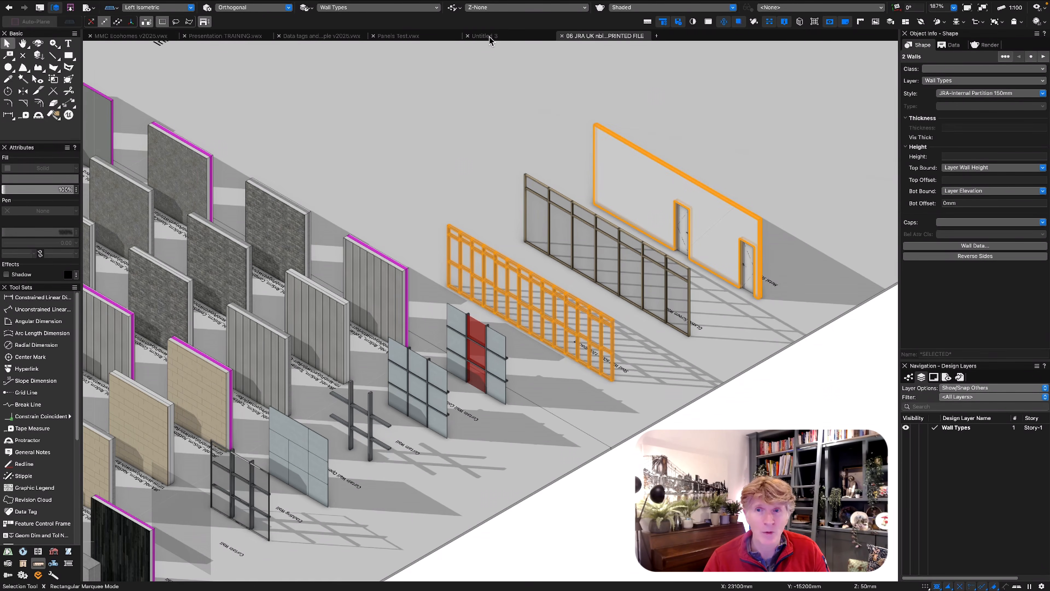
middle_drag(427, 232, 642, 129)
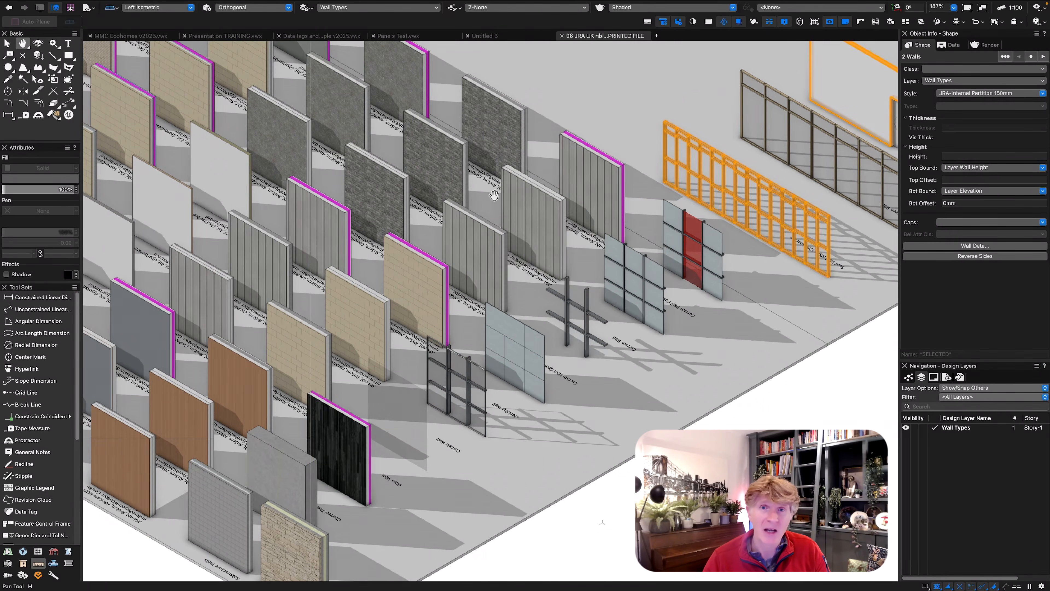
shift+click(358, 444)
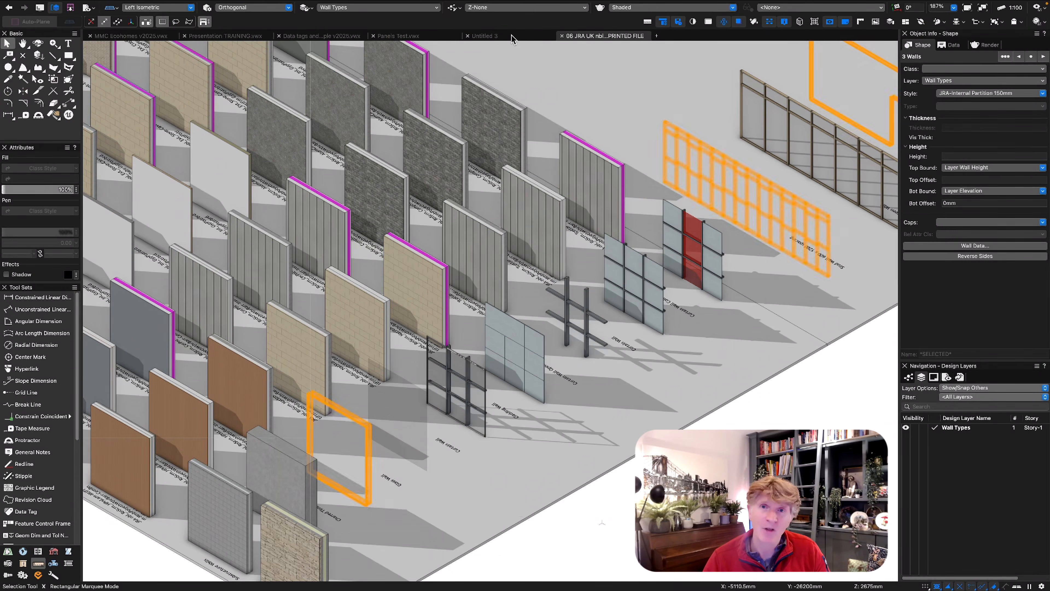
Paste the three library walls into Untitled 3 and move the black weatherboard wall next to the stud wall outside the house
click(485, 35)
scroll(498, 275, down, 1)
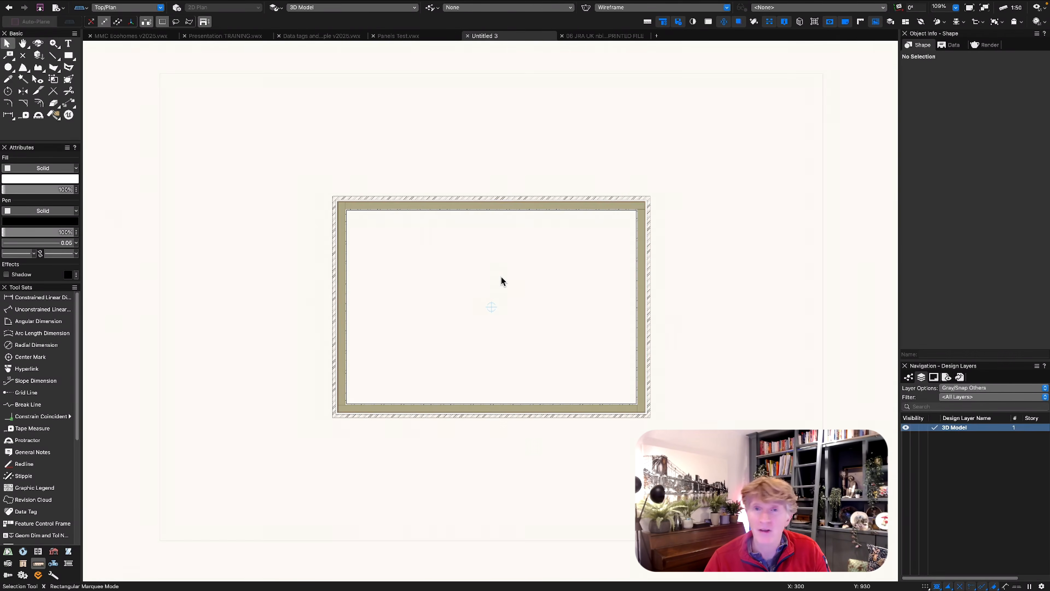
middle_drag(654, 283, 470, 288)
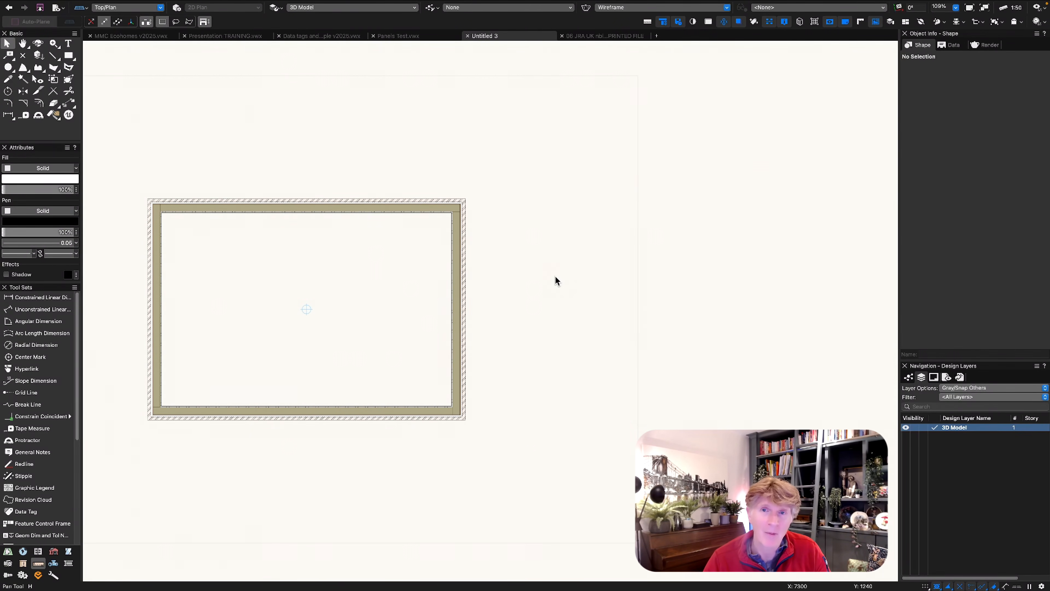
key(ctrl+a)
scroll(584, 266, down, 5)
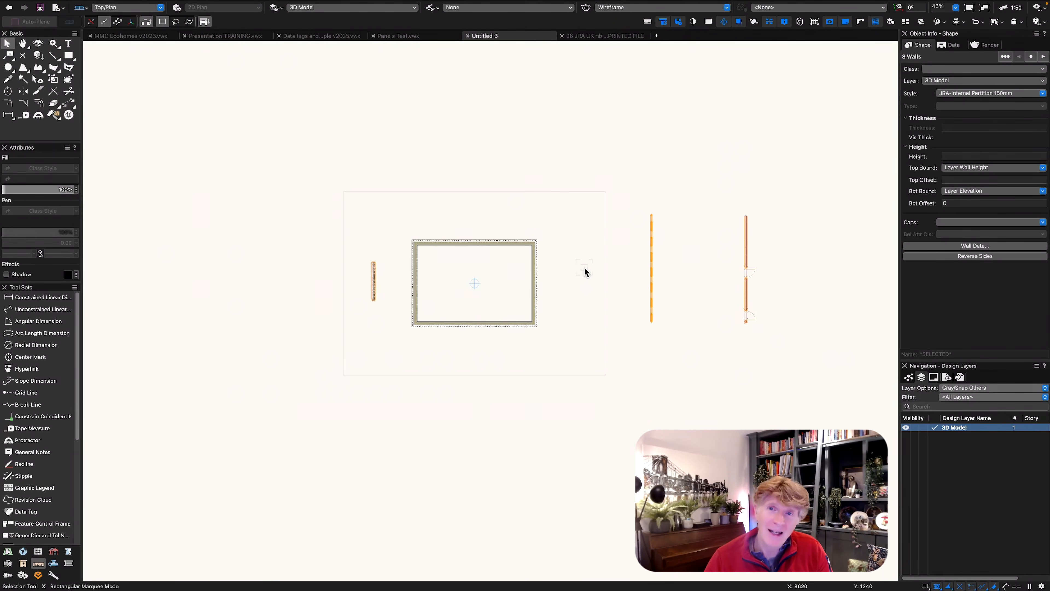
key(super+equal)
key(Escape)
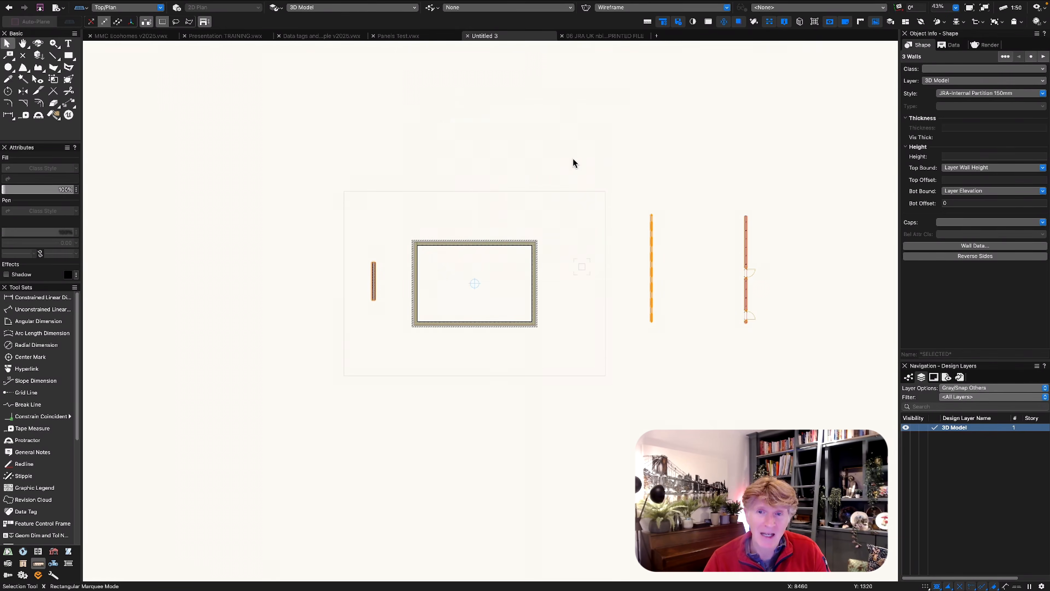
click(394, 210)
drag(373, 278, 633, 279)
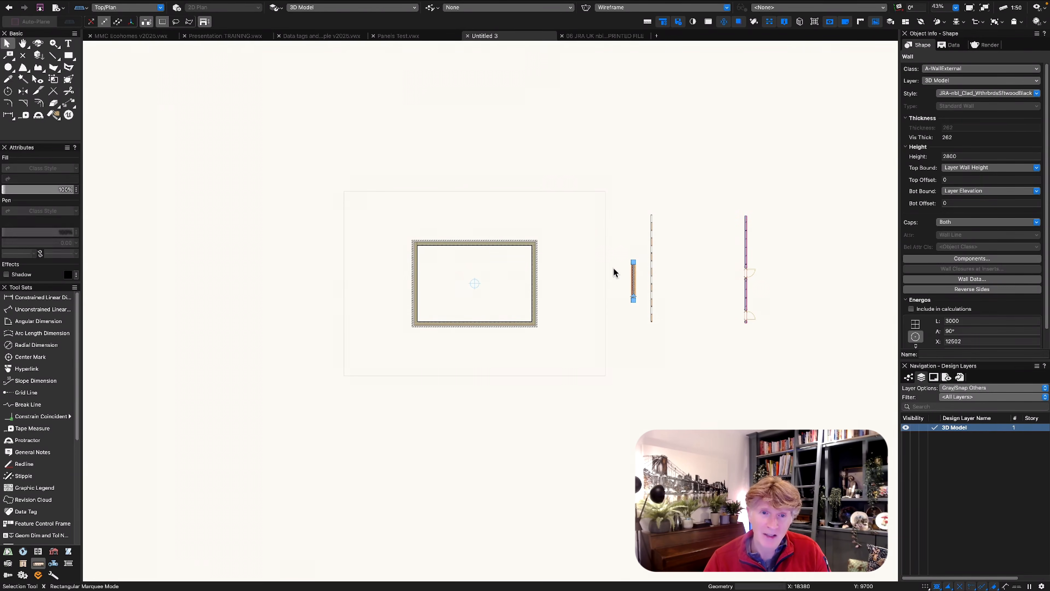
In left isometric view, apply the black weatherboard wall's style to the two short end walls with the Eyedropper, aligned by centre lines
key(1)
click(465, 332)
scroll(449, 278, up, 3)
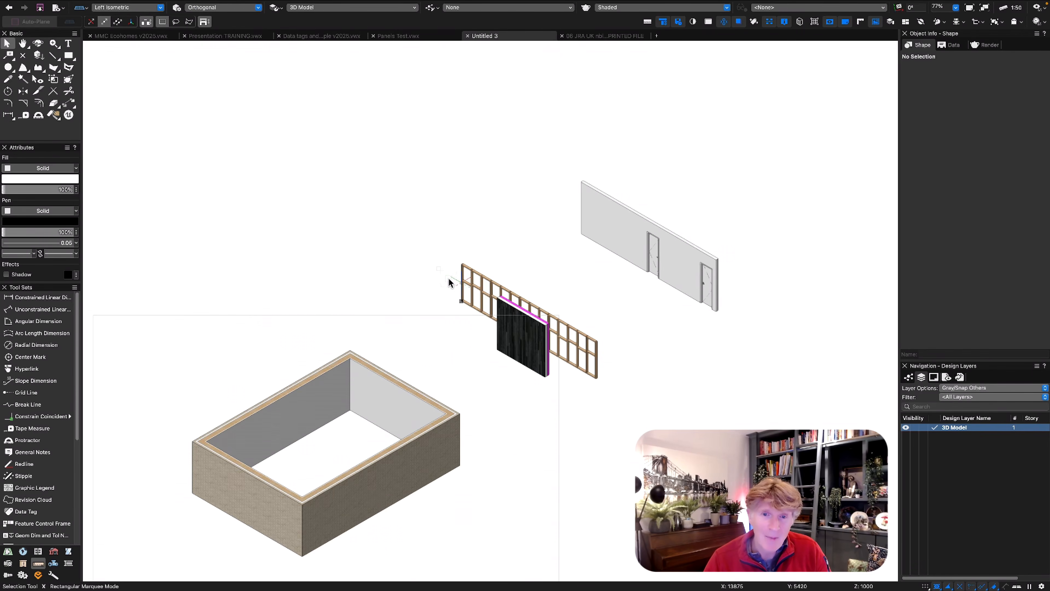
click(403, 398)
shift+click(259, 489)
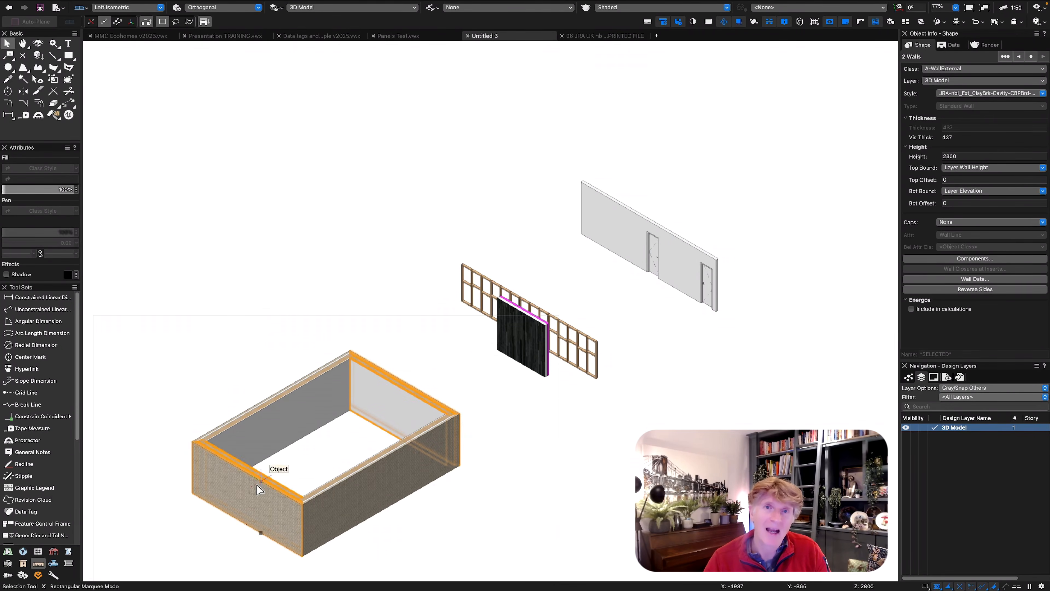
key(e)
click(417, 387)
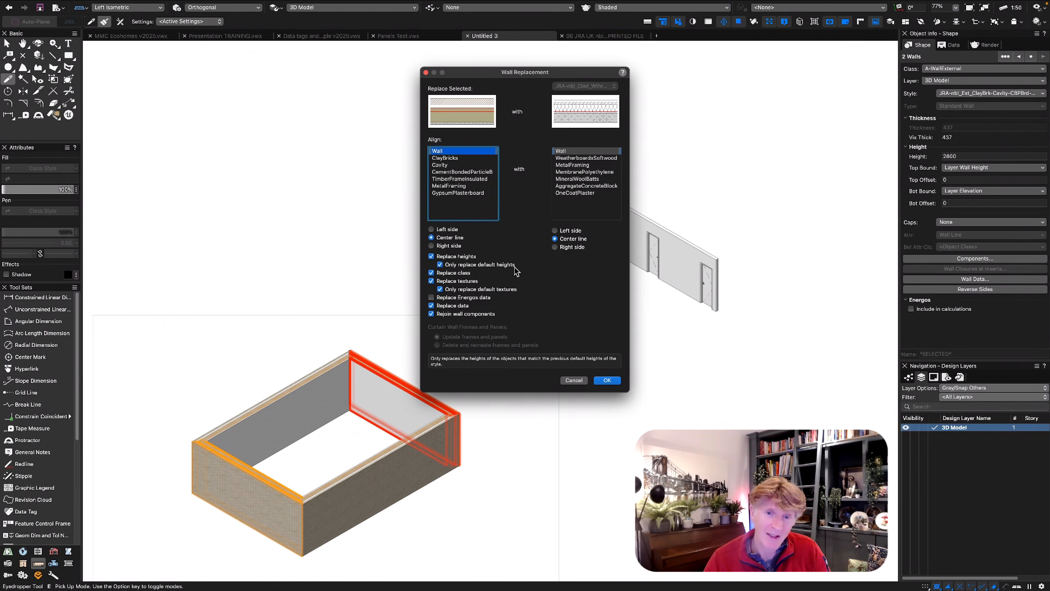
click(619, 380)
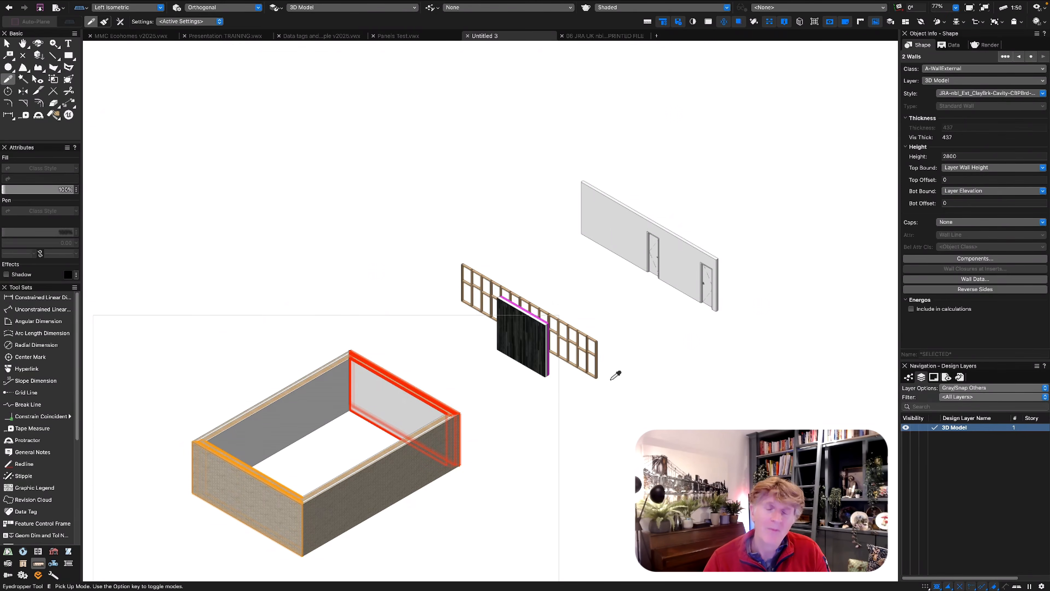
key(x)
click(428, 361)
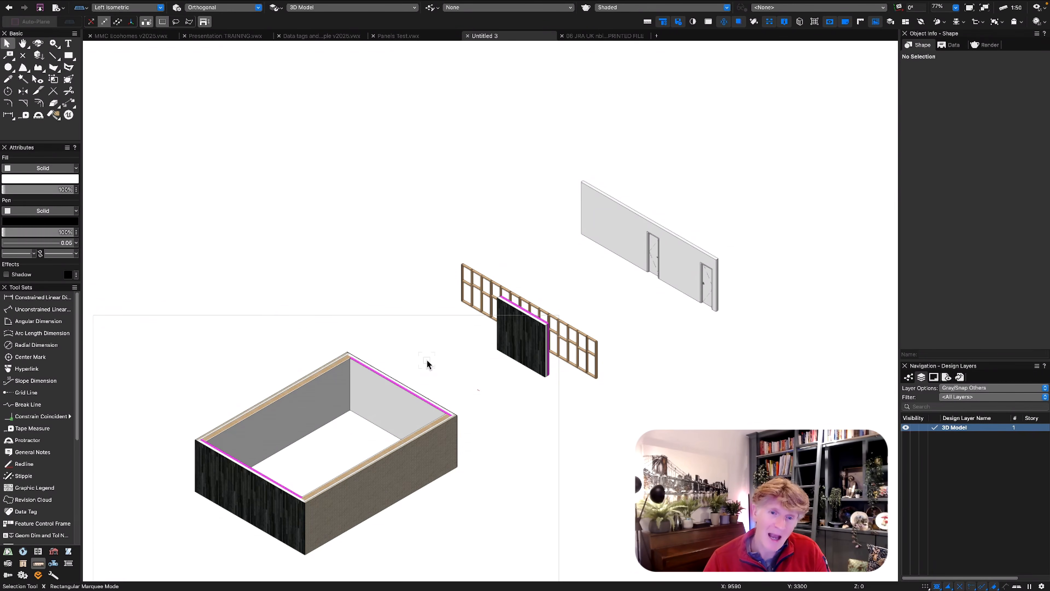
In plan view, draw a wall in the Stud Wall 600 x 1200 spacing style across the middle of the house between the long walls
key(F5)
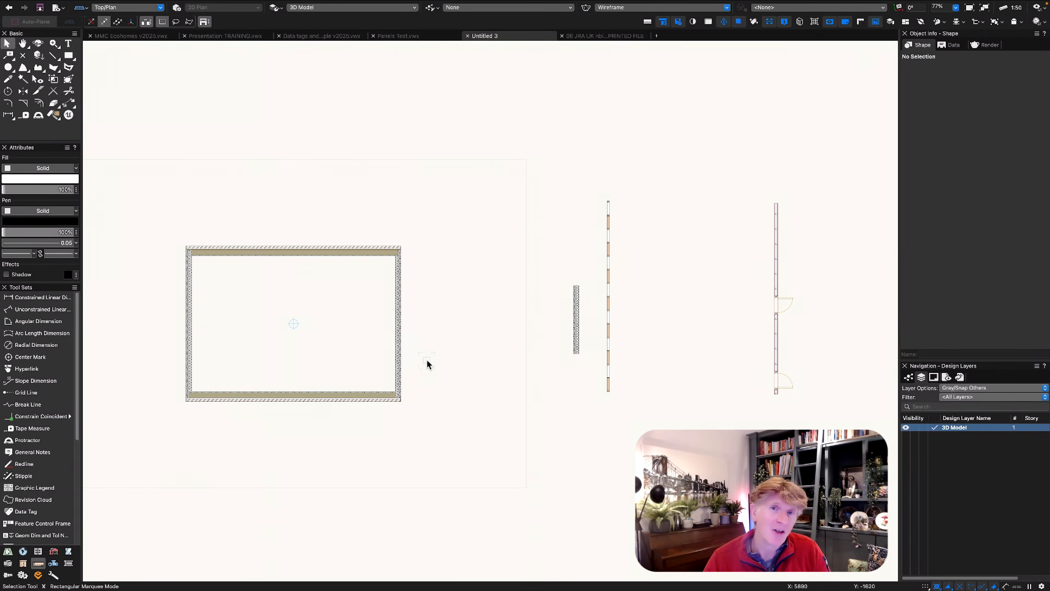
right_click(608, 250)
click(637, 176)
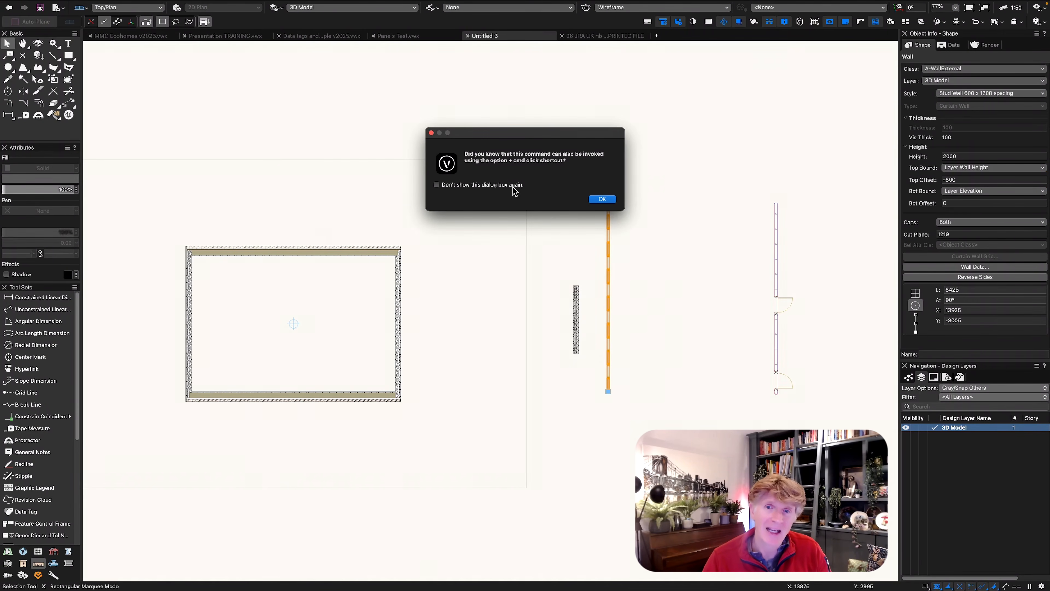
click(606, 198)
click(612, 214)
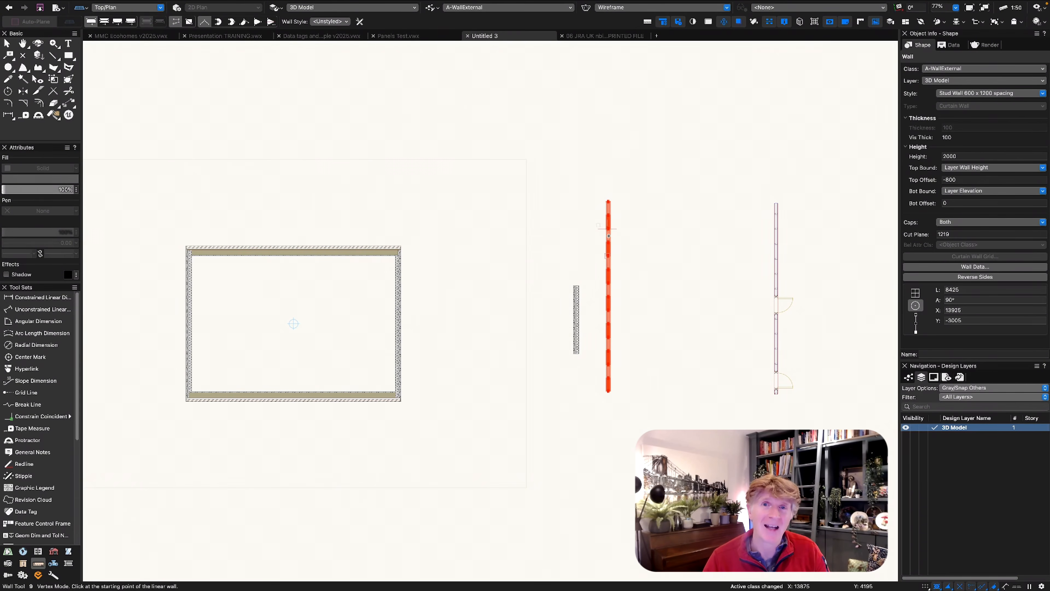
click(609, 244)
click(627, 214)
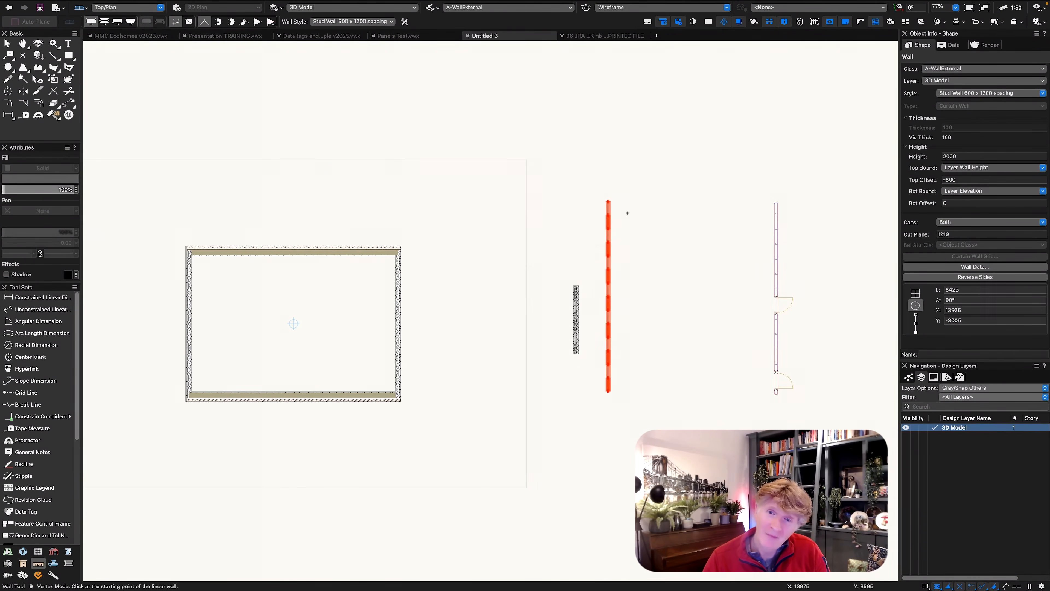
click(292, 257)
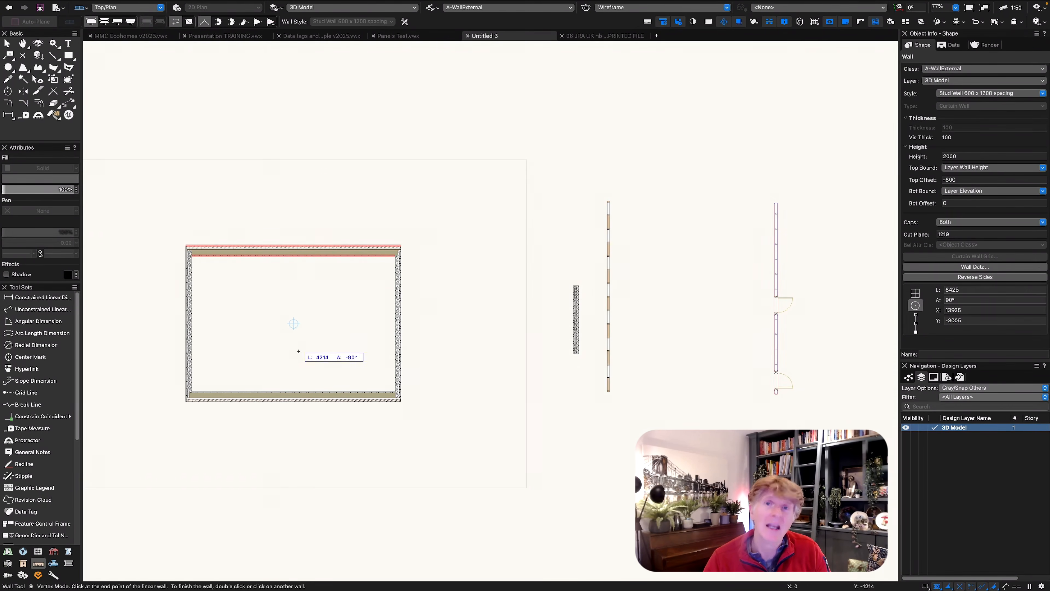
click(293, 391)
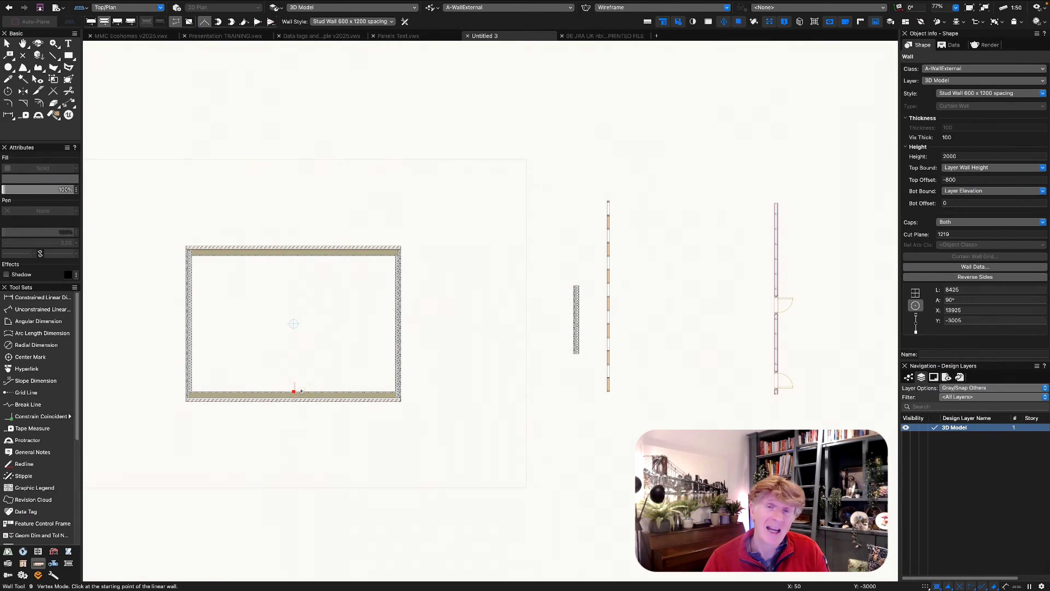
Draw a second stud wall from the midpoint of the first to the end wall facing the sample walls, and check both in right isometric
click(293, 323)
click(398, 322)
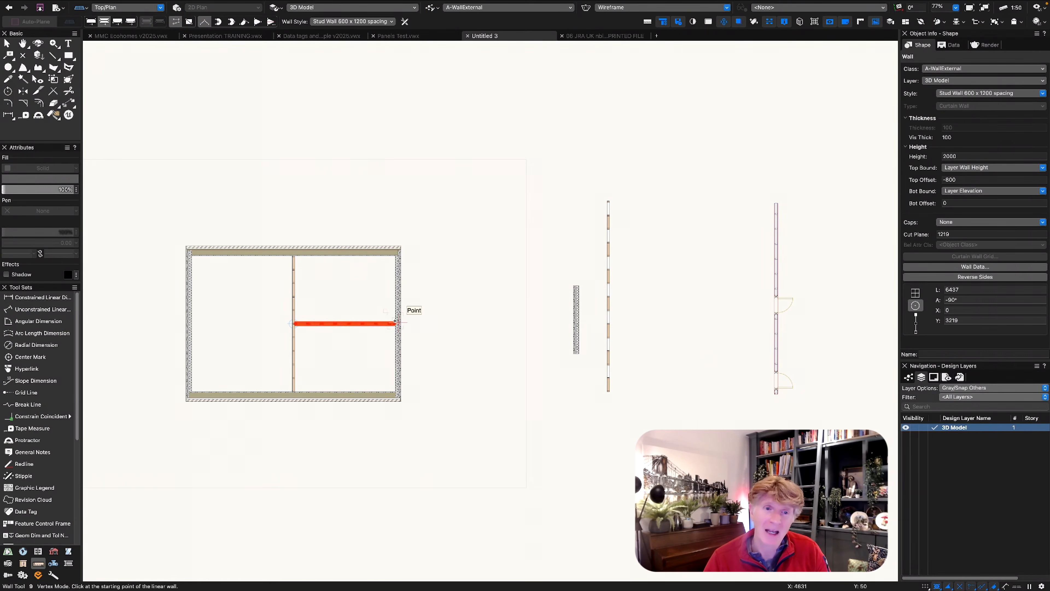
key(x)
key(3)
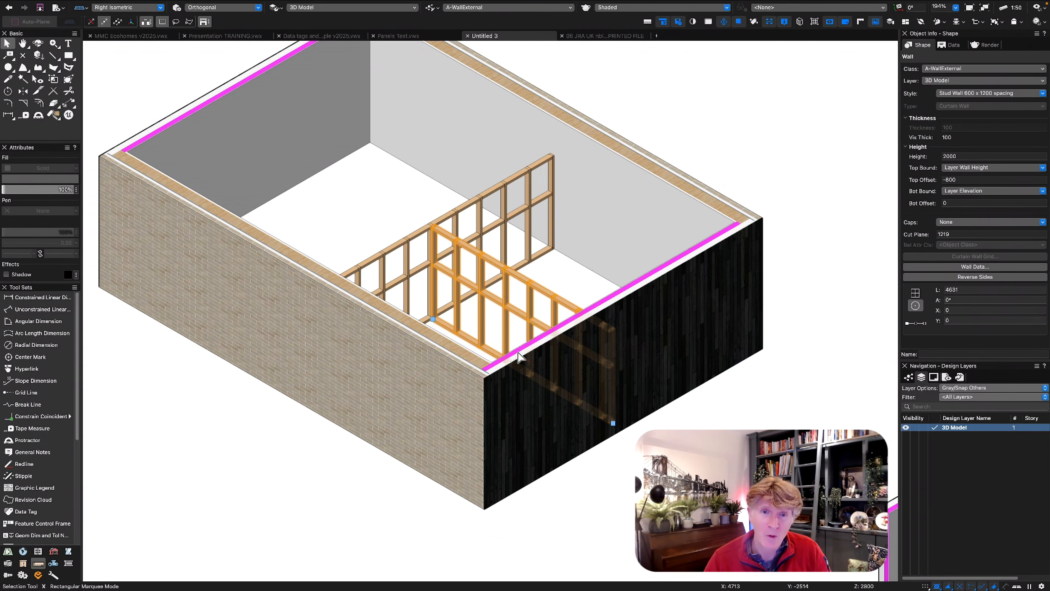
key(5)
click(519, 356)
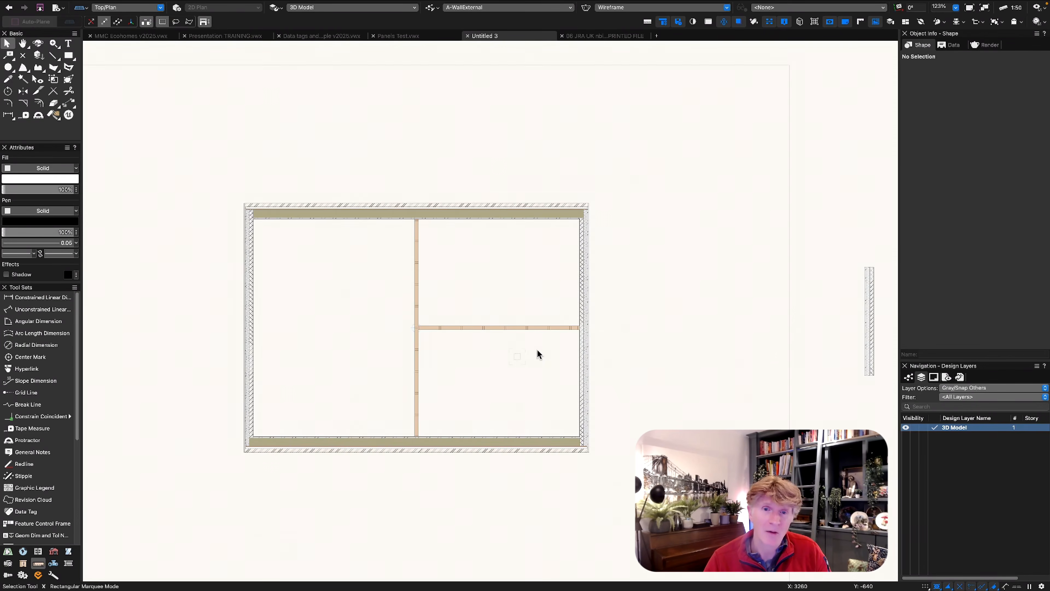
Apply the sample JRA-Internal Partition 150mm style to the stud wall spanning the house with the Eyedropper in plan view, aligned by centre lines
scroll(720, 354, down, 3)
key(1)
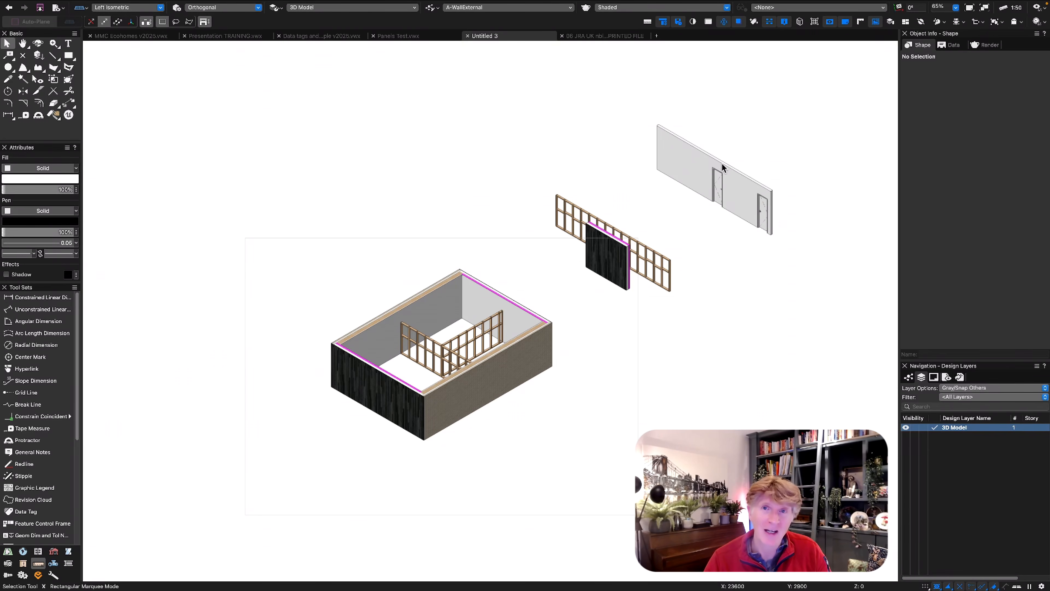
click(717, 195)
key(5)
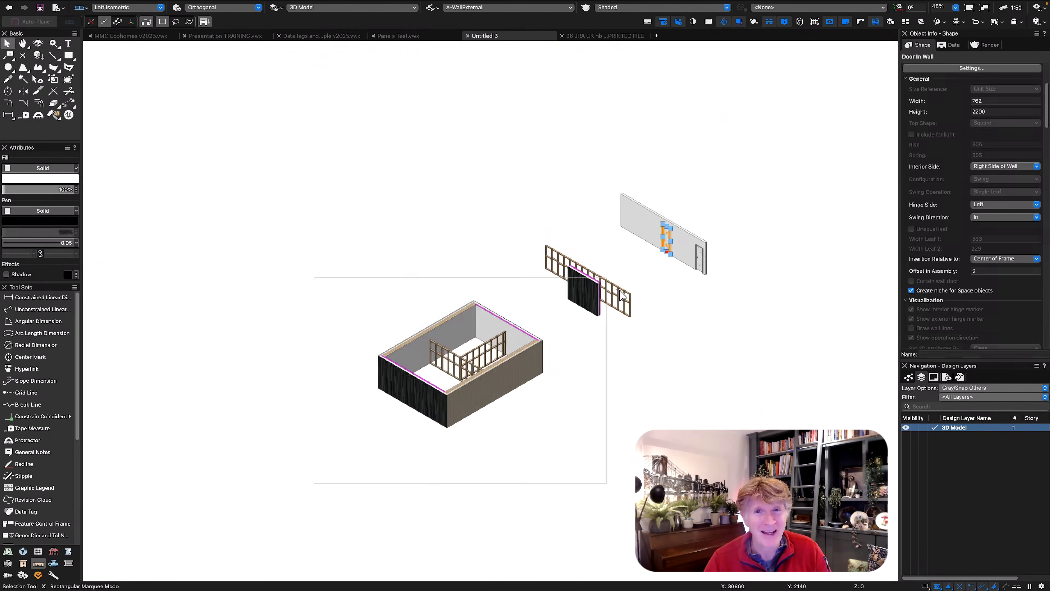
middle_drag(425, 259, 648, 263)
scroll(649, 263, up, 1)
click(649, 264)
key(e)
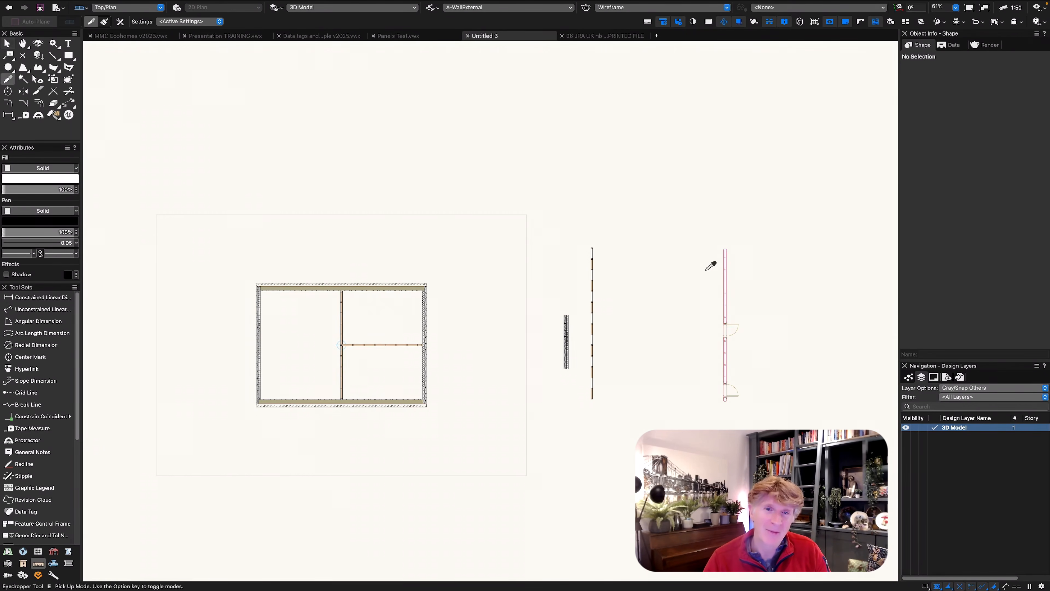
click(726, 271)
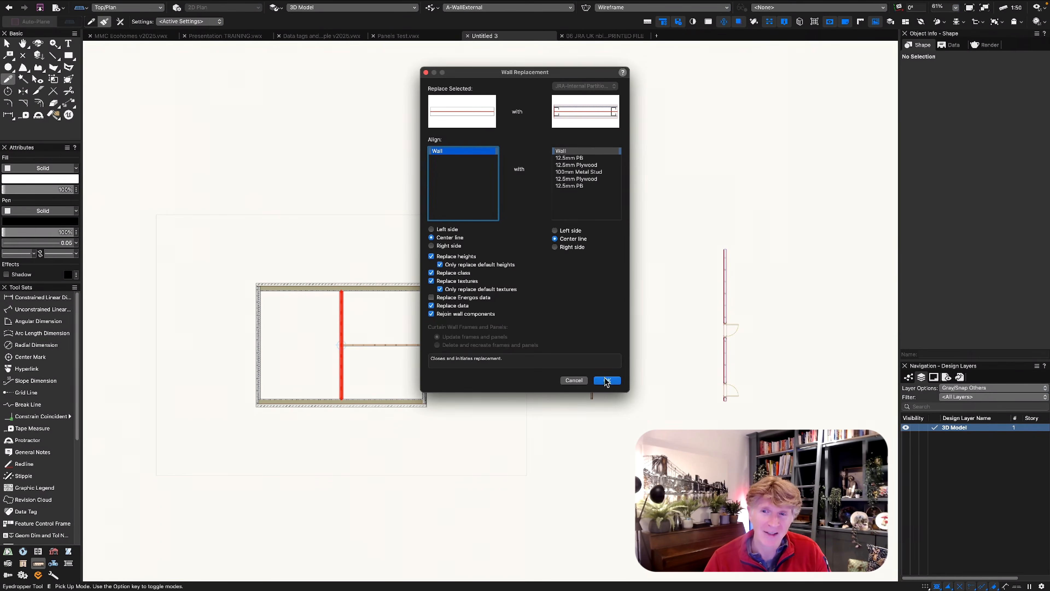
click(606, 380)
key(x)
Move the lower door from the sample partition into the house partition, below the junction with the stud wall
drag(725, 388, 349, 363)
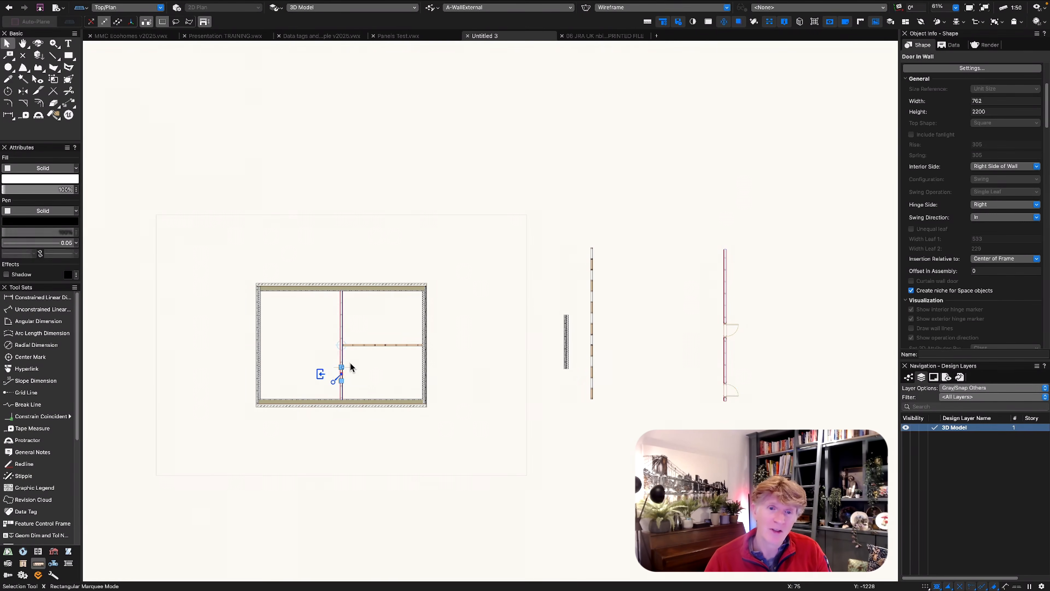
scroll(350, 367, up, 5)
scroll(490, 360, up, 2)
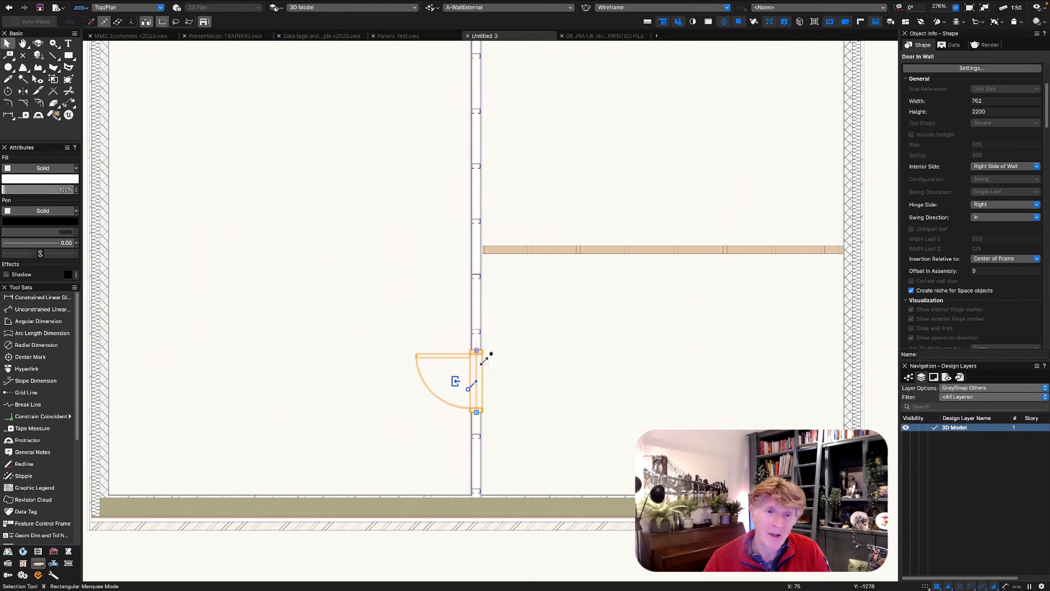
scroll(971, 121, up, 3)
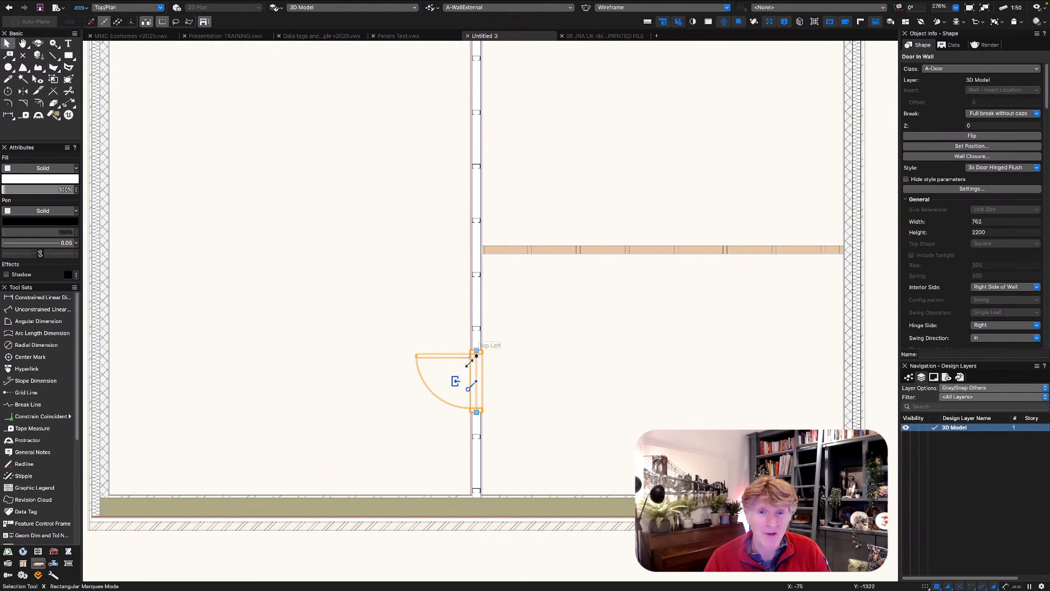
Position the door's upper frame edge 1200 mm from the stud wall's lower face using Move by Points
key(shift+m)
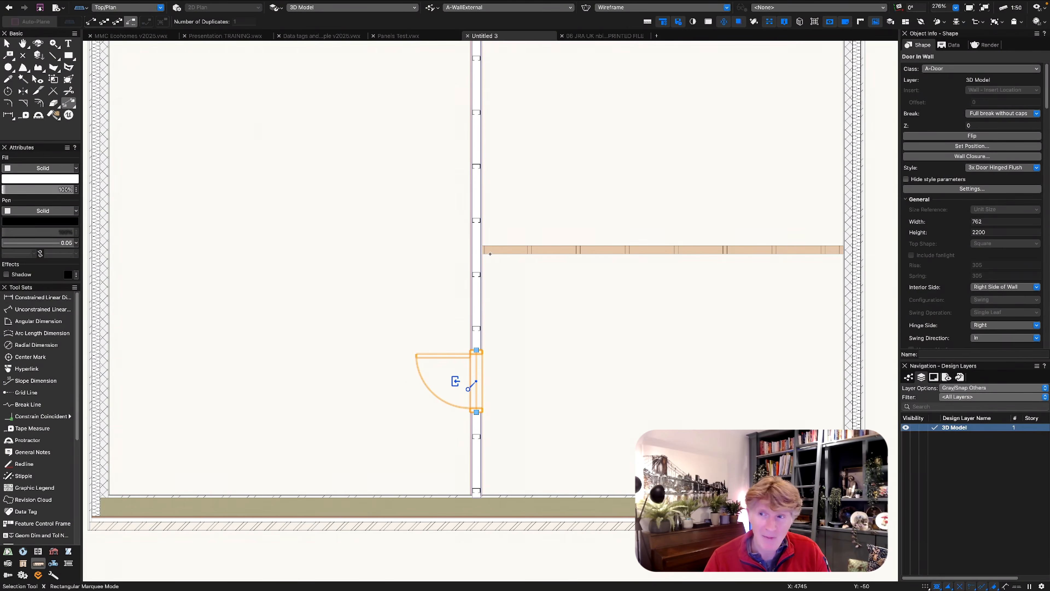
key(z)
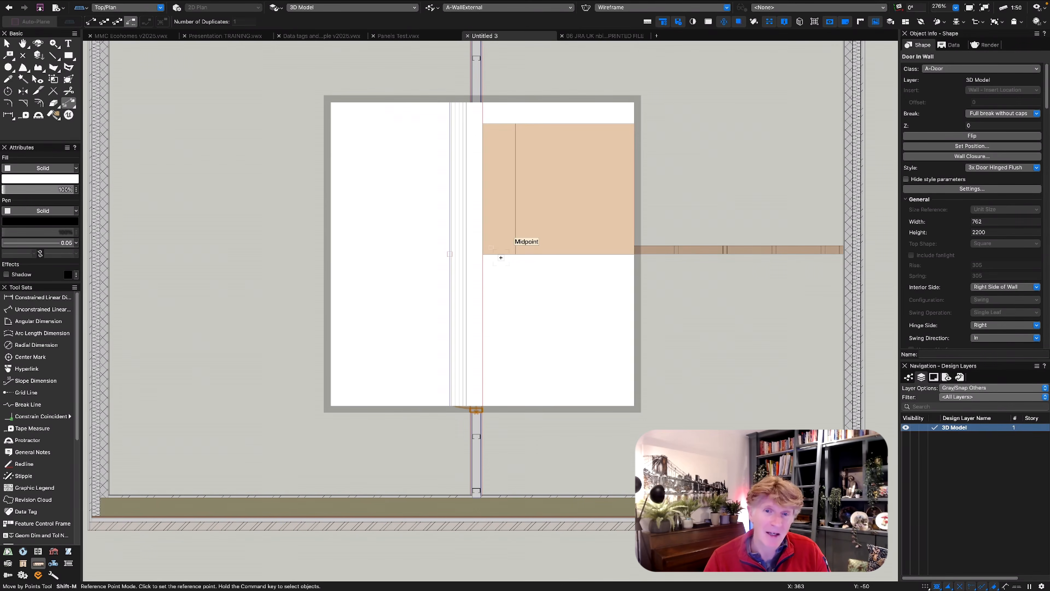
click(480, 253)
key(z)
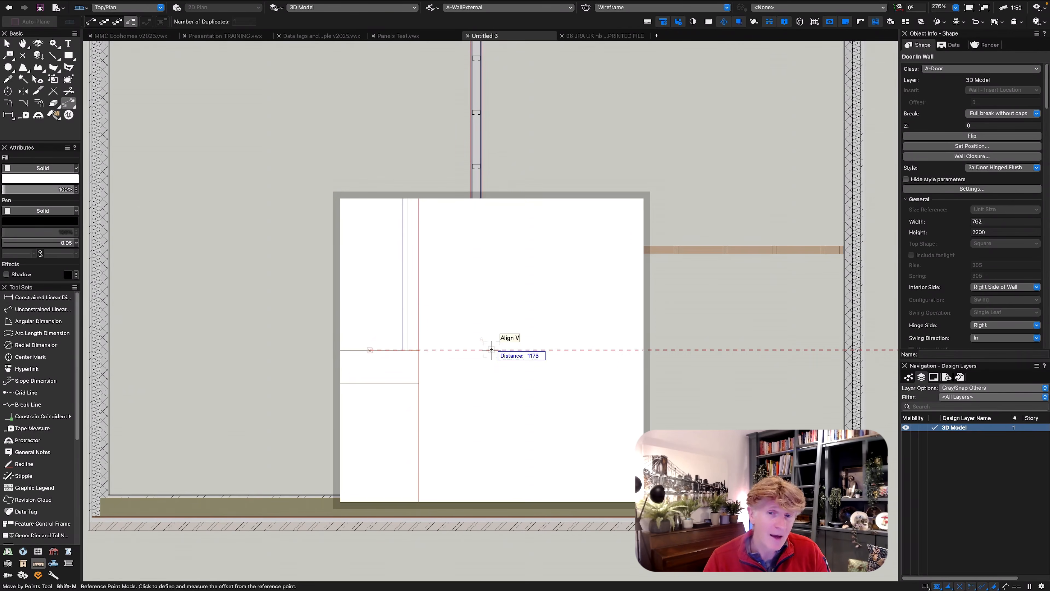
click(420, 349)
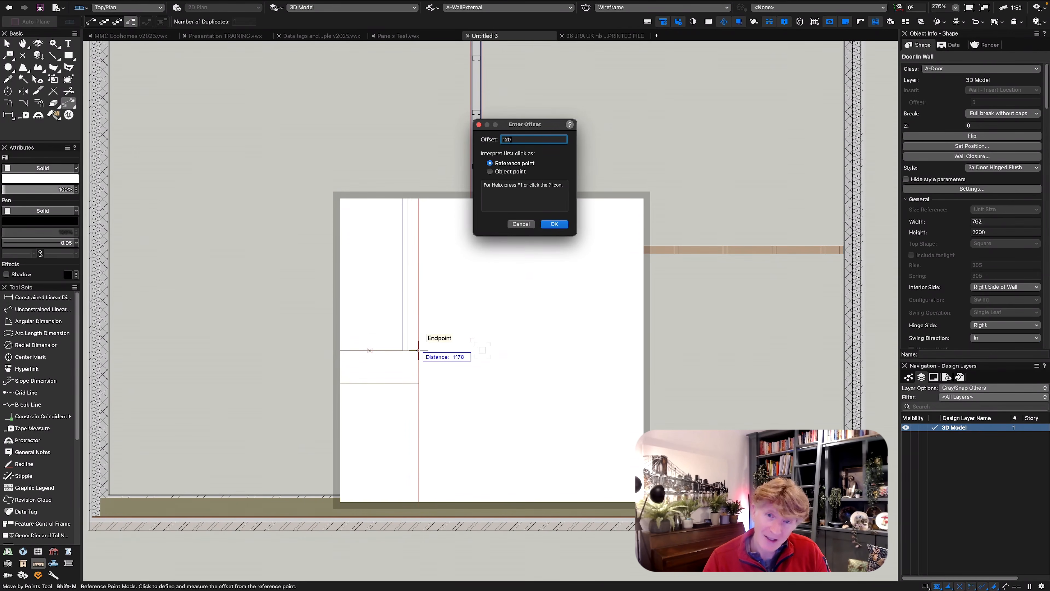
key(Return)
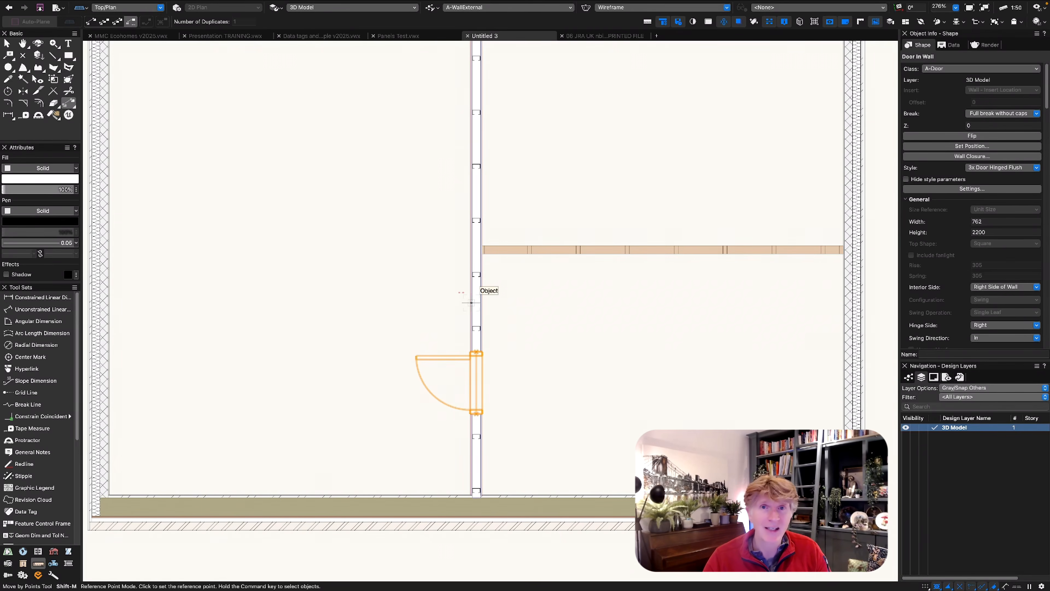
Set the door's offset from the stud wall's lower face to 600 mm with Move by Points
key(z)
click(455, 256)
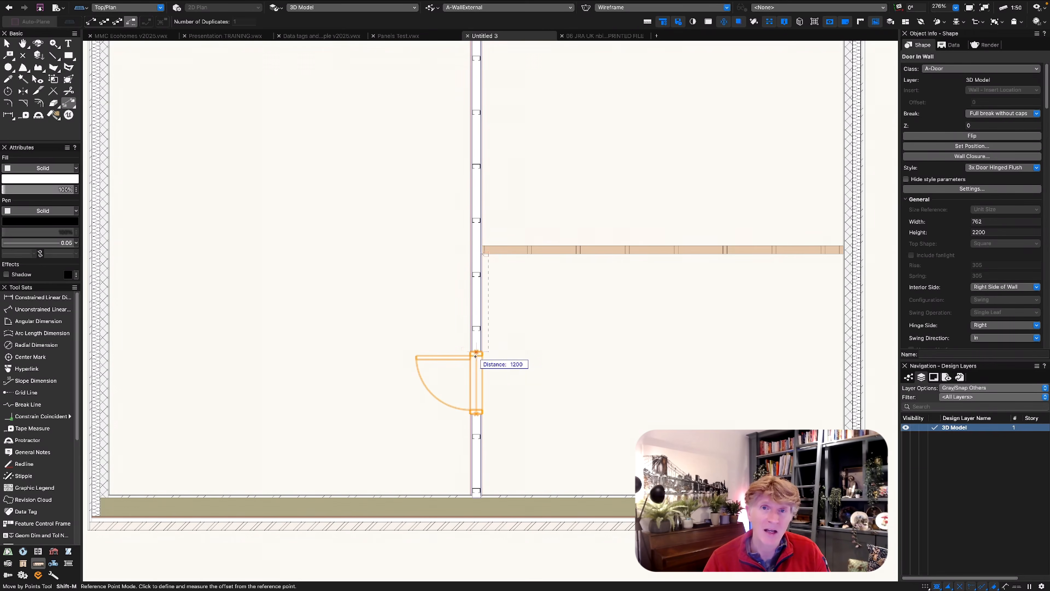
click(476, 353)
text(600)
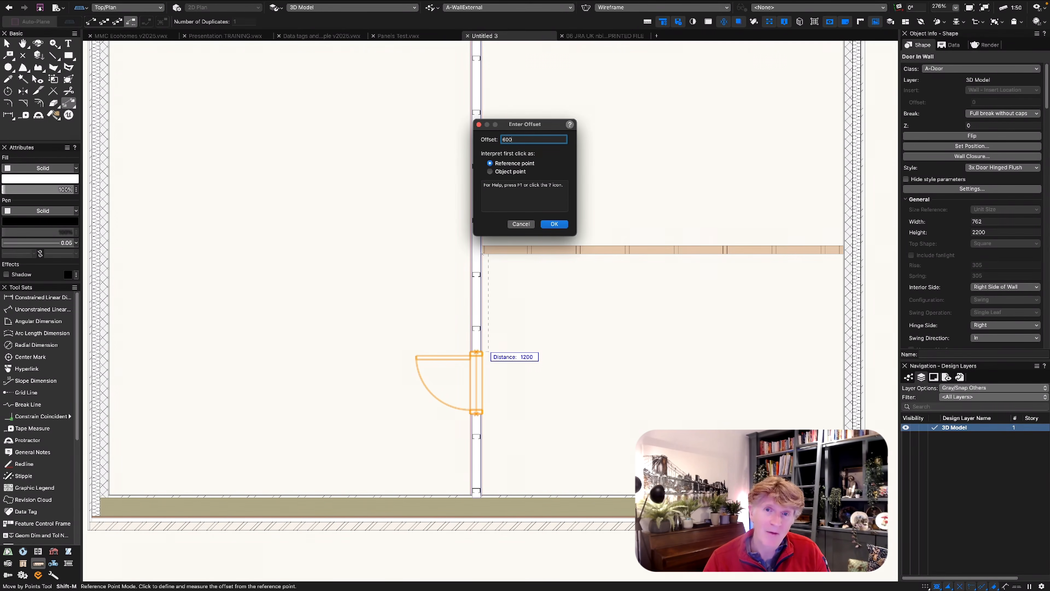
key(Return)
Flip the door and reverse its swing so it opens into the lower small room, hinged nearest the stud wall
click(982, 137)
key(x)
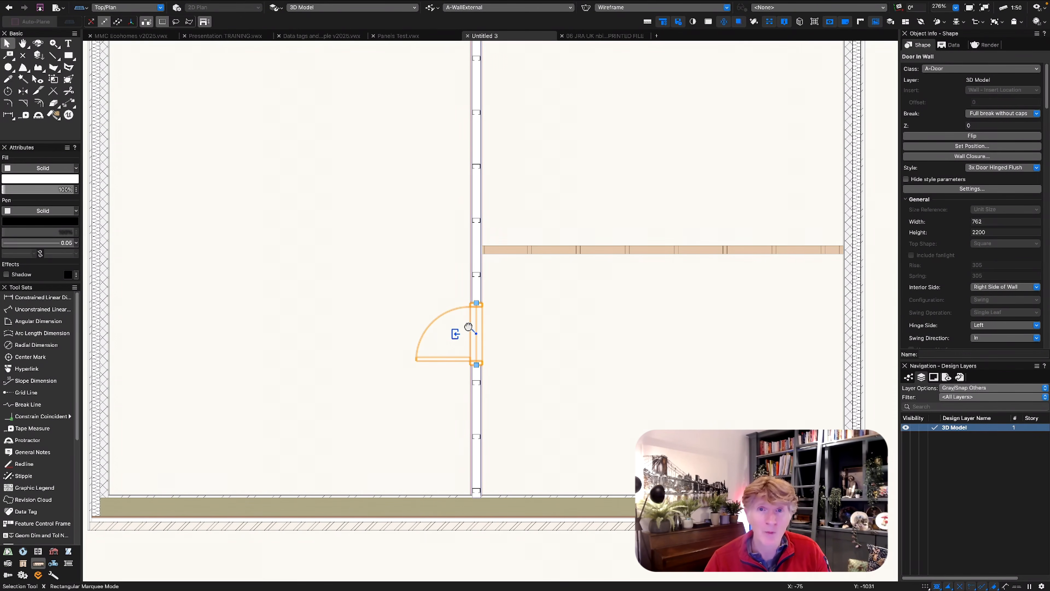
drag(470, 332, 492, 341)
scroll(492, 339, up, 3)
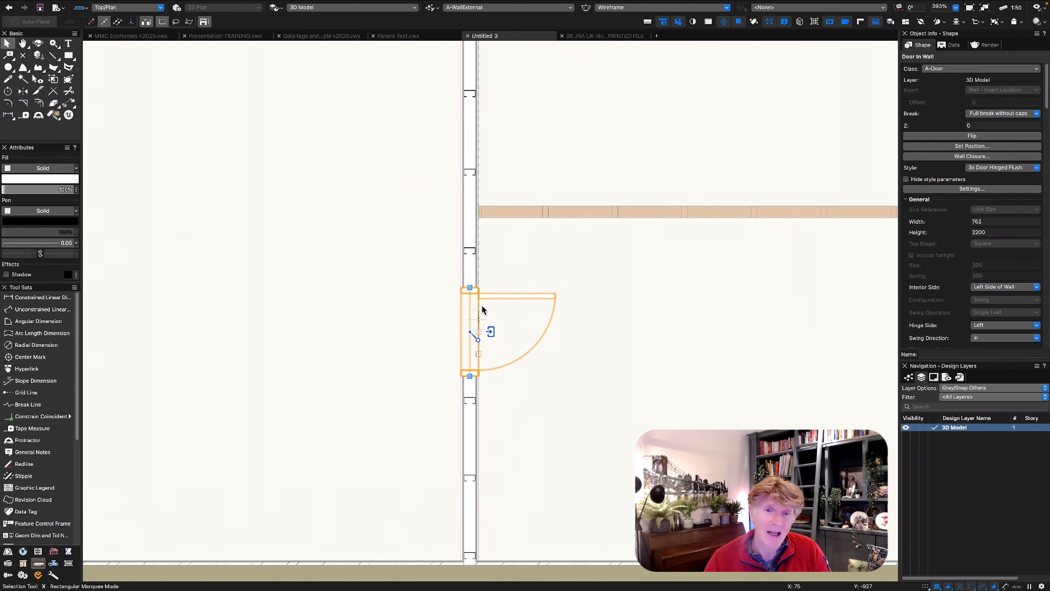
Mirror a duplicate of the door about the stud wall's centre line into the partition of the upper small room
key(m)
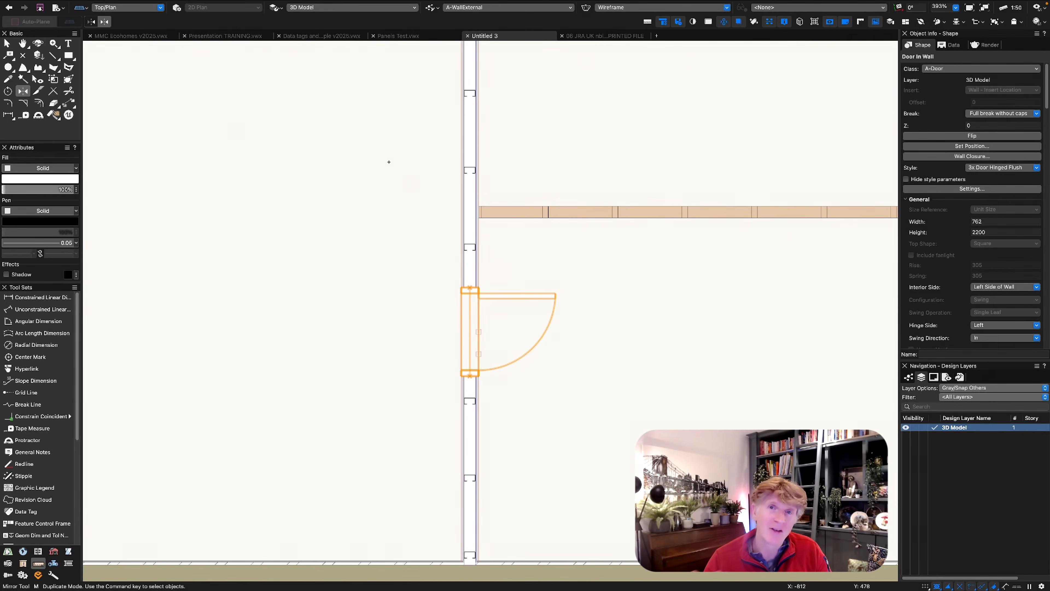
key(z)
click(479, 212)
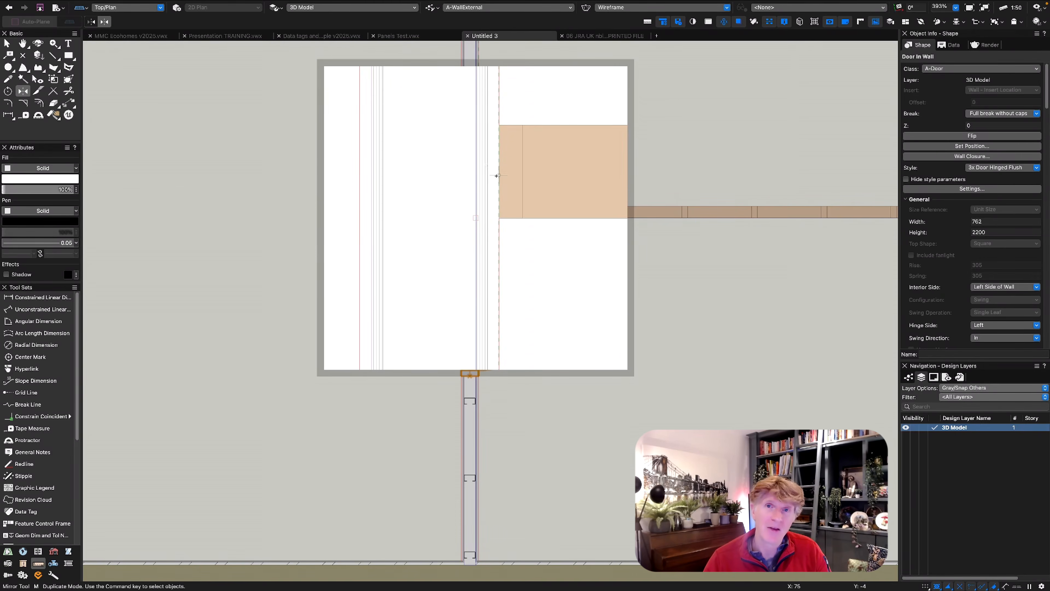
click(387, 183)
key(x)
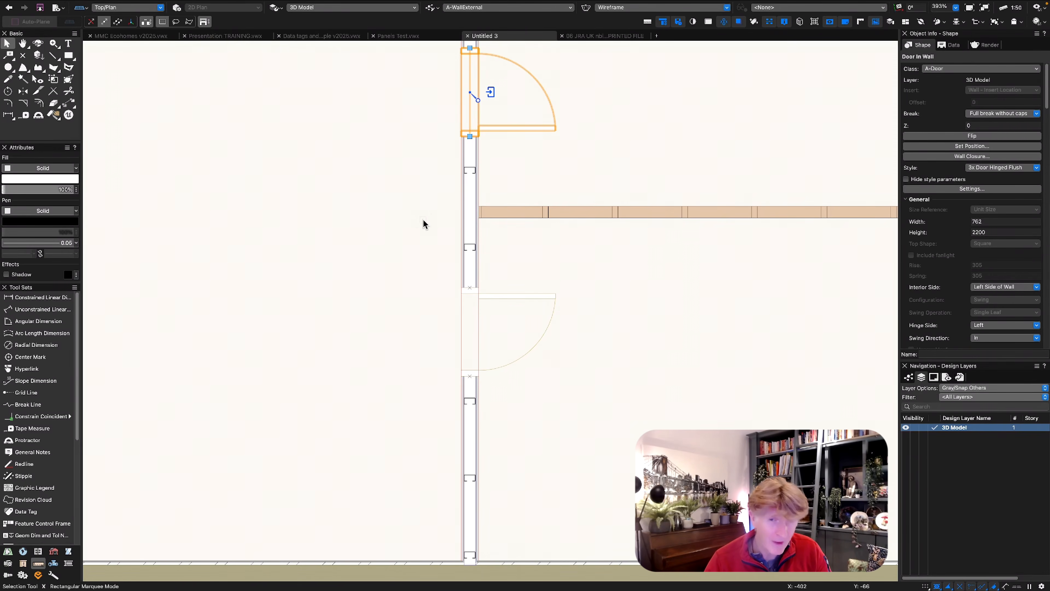
click(438, 246)
In left isometric view, set the 150mm internal partition's top offset to -300
scroll(438, 247, down, 5)
key(KP_1)
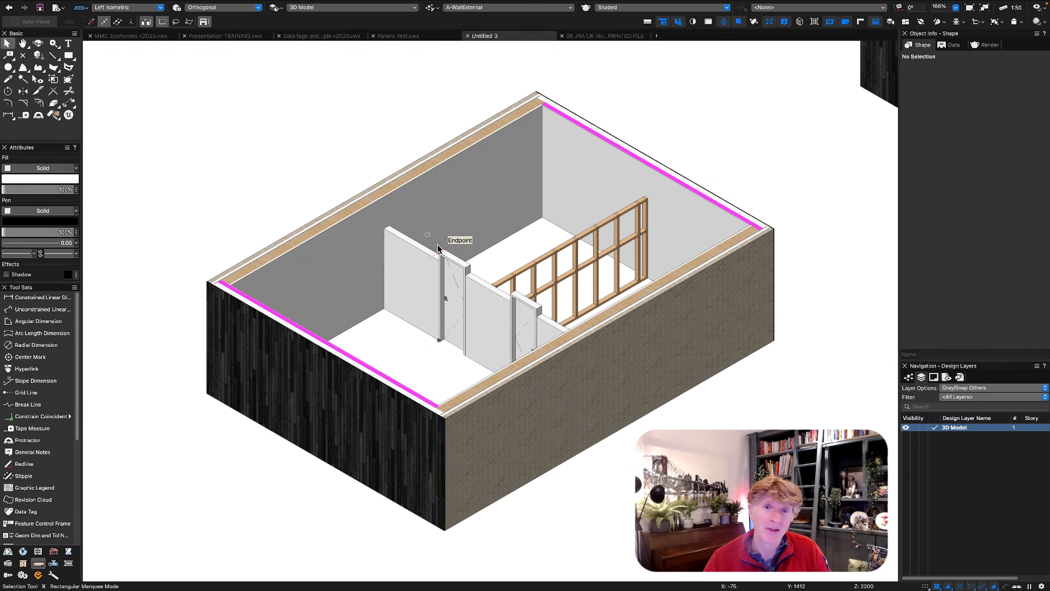
click(439, 247)
drag(966, 179, 939, 180)
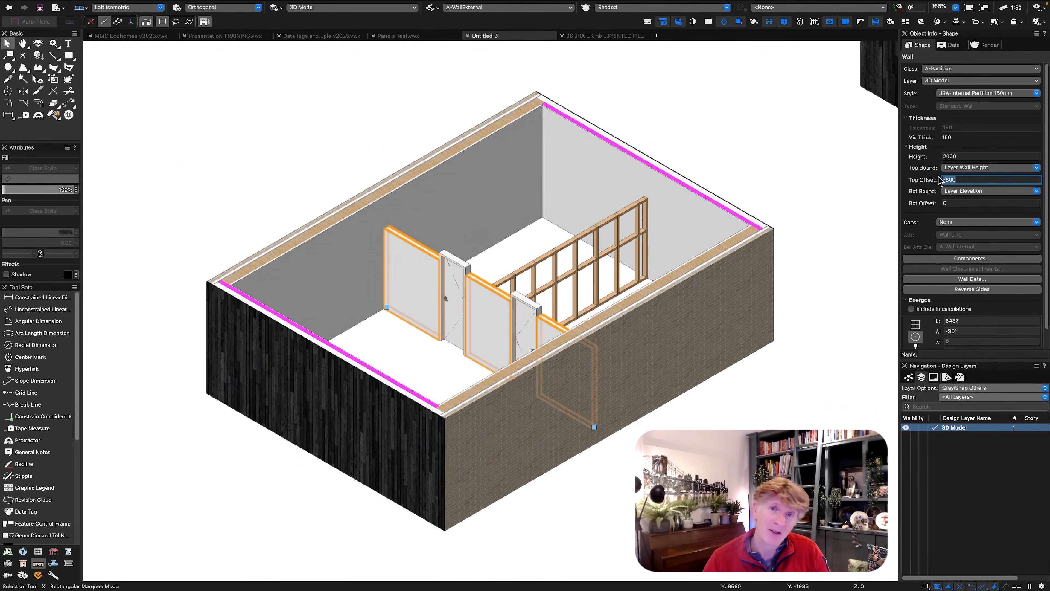
text(-300)
key(Return)
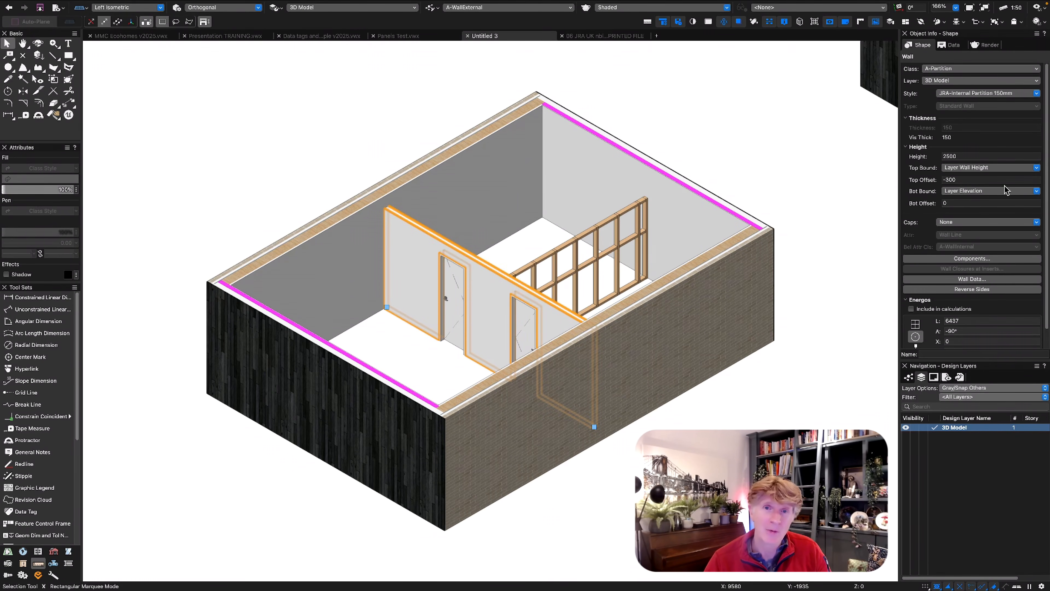
click(702, 129)
Start saving the drawing and create a folder "3D BIM Framing Model" inside Documents > Vectorworks 2025 Teasers
key(F5)
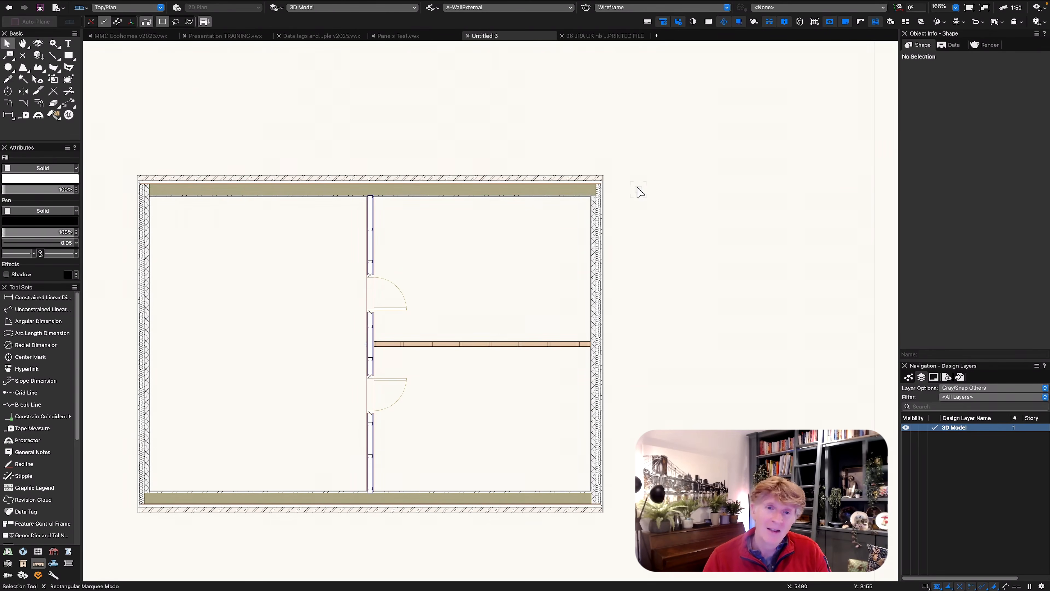
key(super+s)
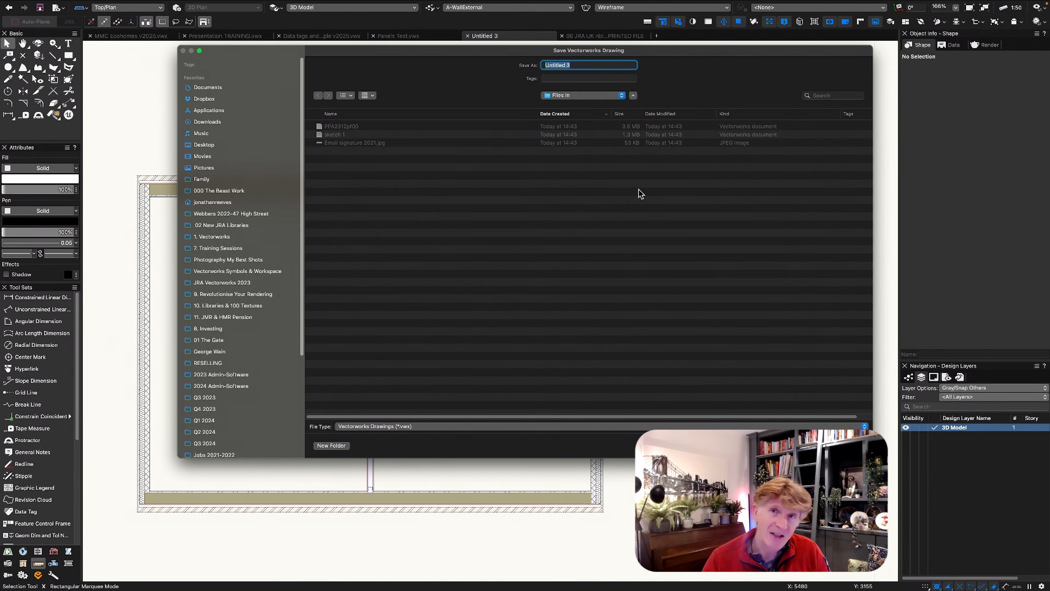
click(208, 88)
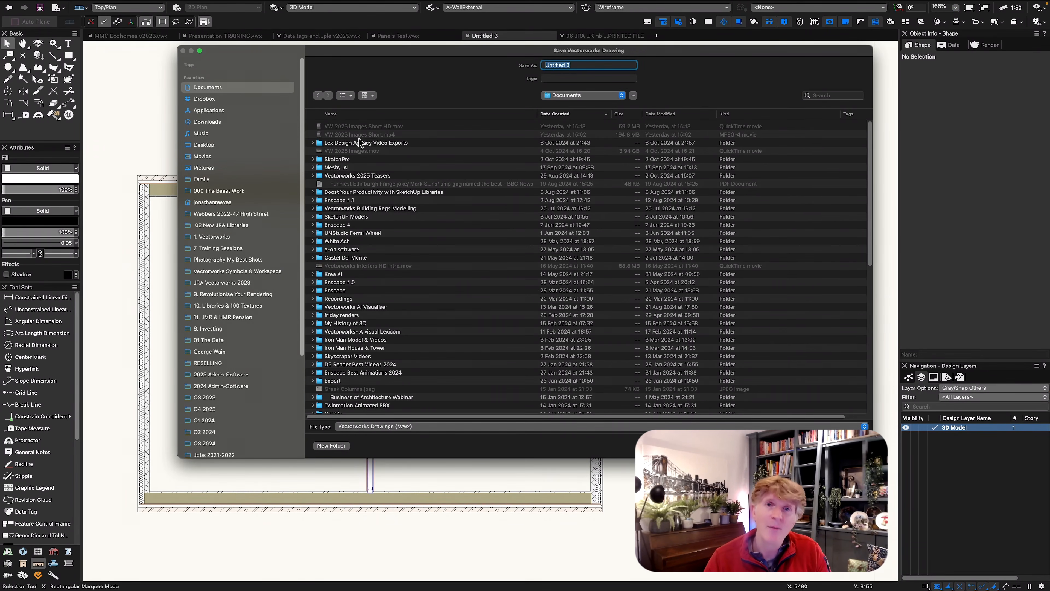
click(371, 177)
double_click(371, 177)
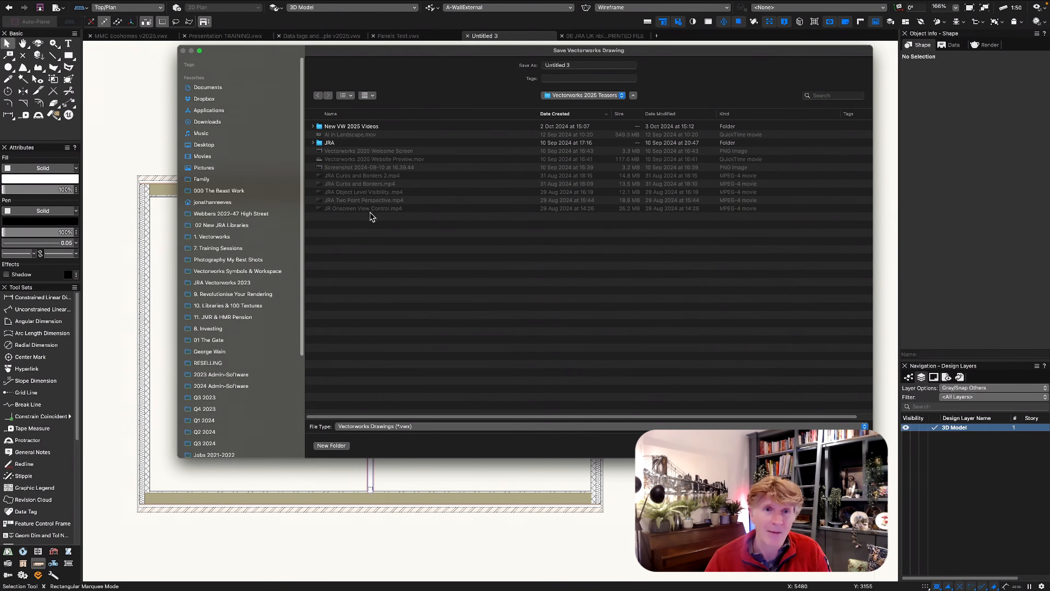
click(329, 446)
text(3D)
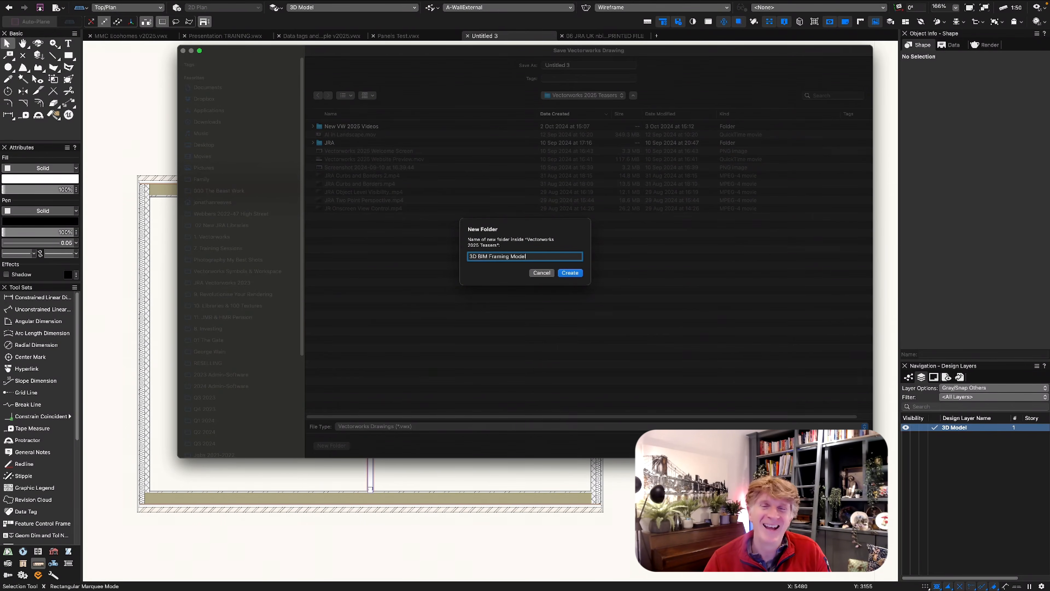
text( BIM Framing Model)
key(Return)
Save the drawing in the new folder as "3D Framing Model"
click(585, 64)
text(3D Framing Model)
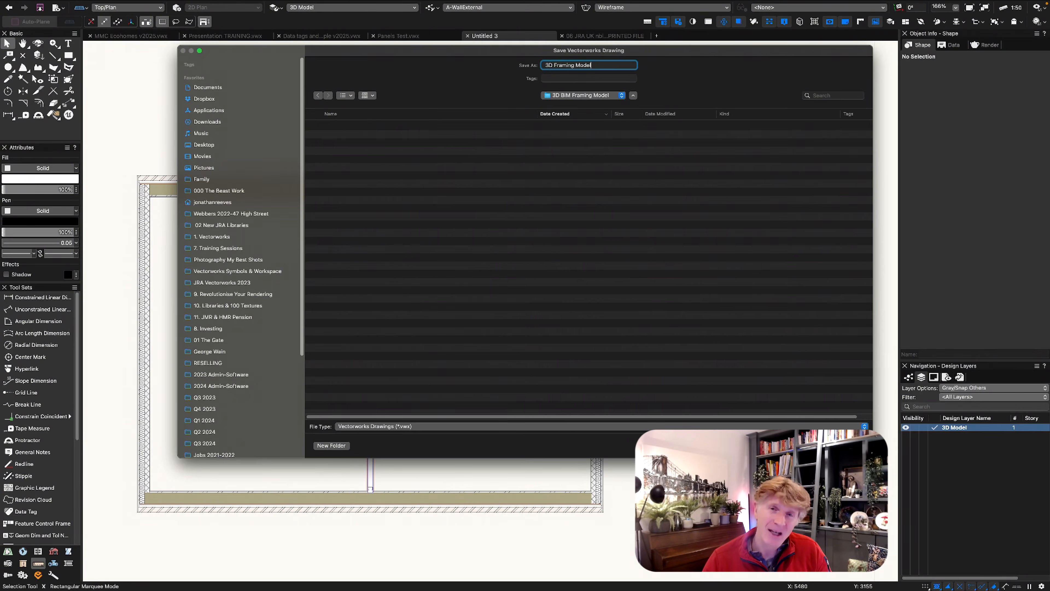
key(Return)
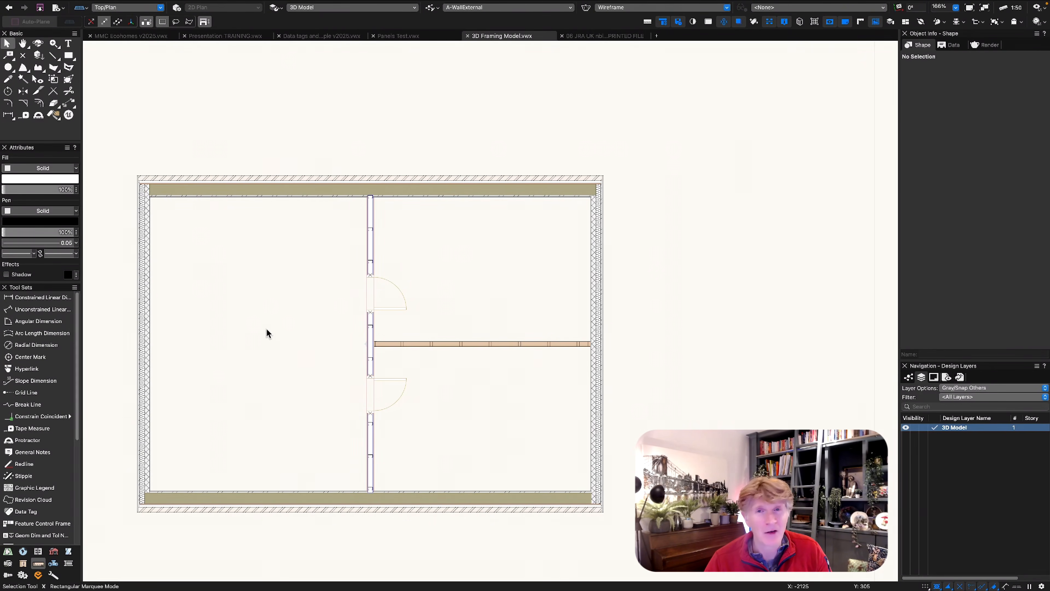
In the Resource Manager, show the symbols and plug-in objects of 55 JRA Doors.vwx from the JRA Libraries favourites
key(super+r)
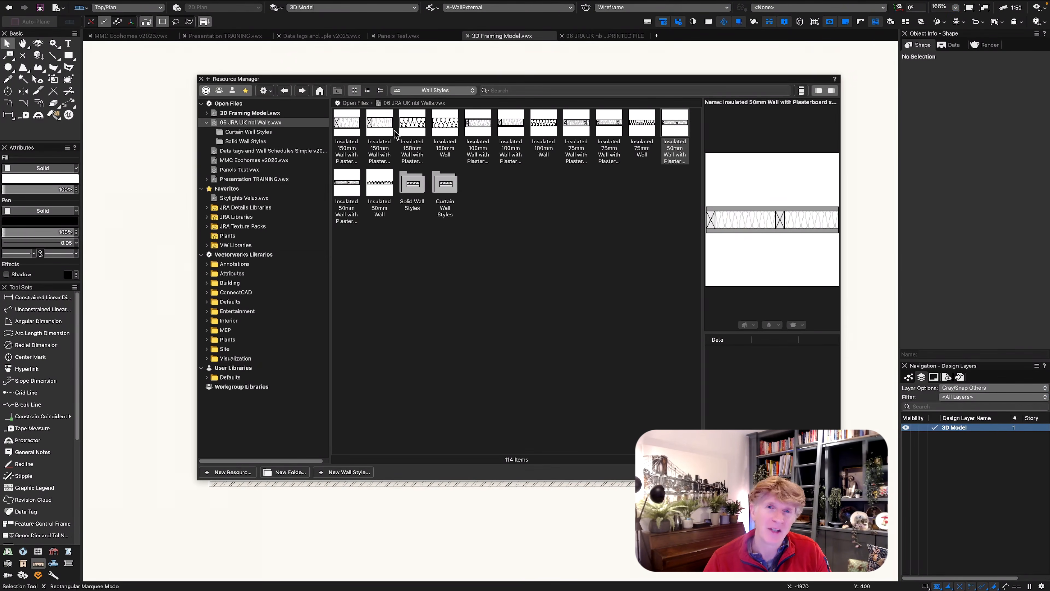
click(207, 217)
scroll(271, 273, down, 5)
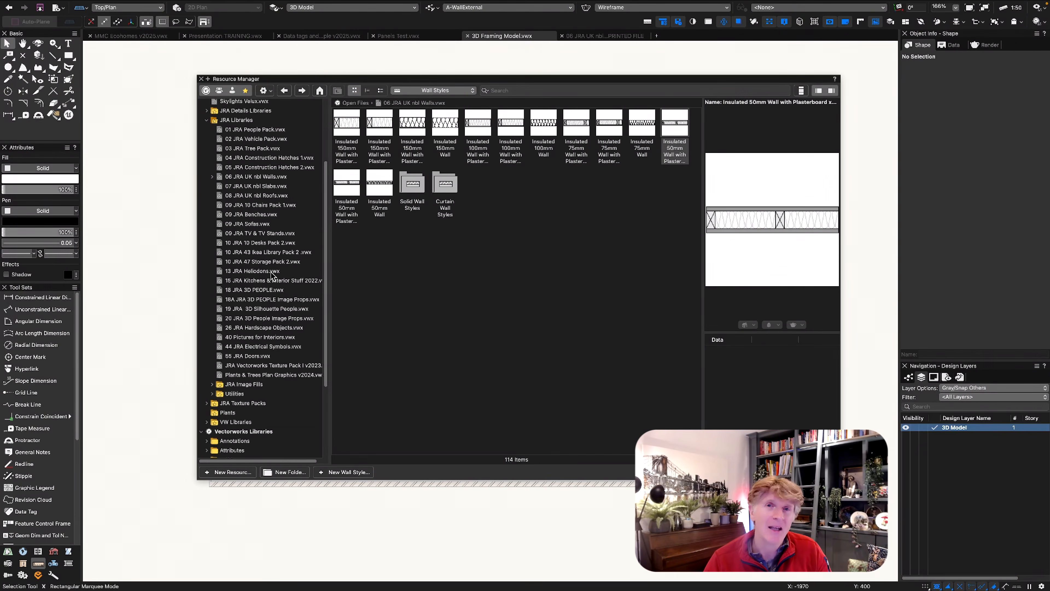
click(249, 356)
right_click(250, 357)
click(434, 91)
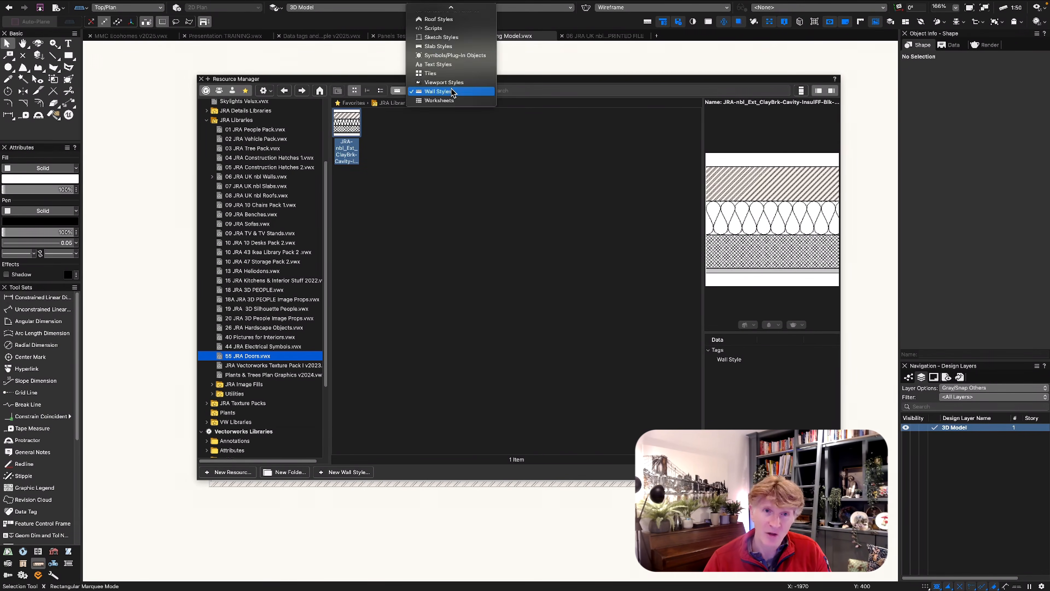
click(460, 58)
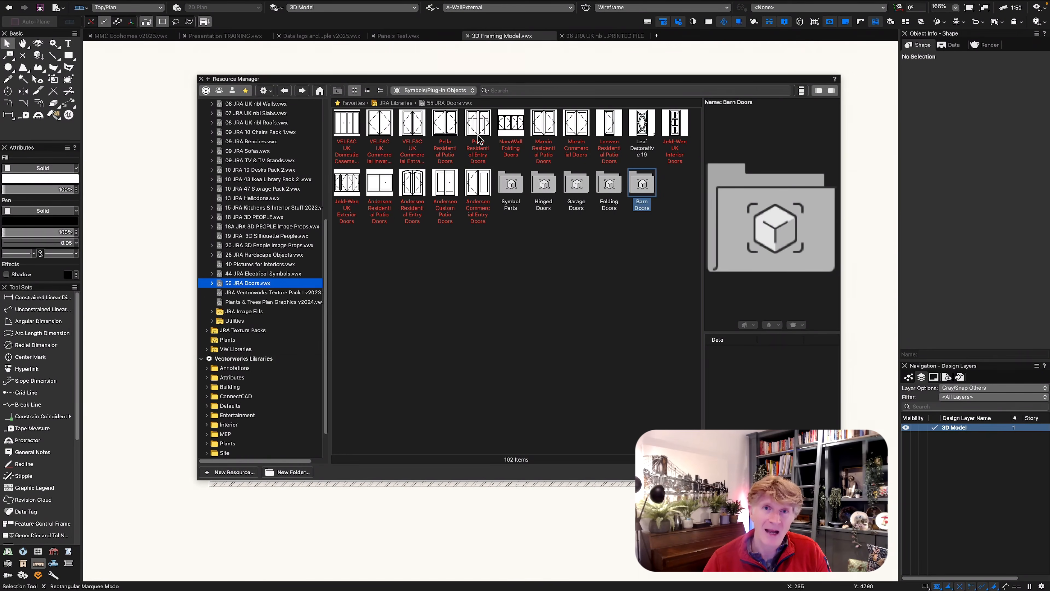
Look through the Barn, Folding, Garage, Hinged Doors and Symbol Parts folders of the JRA door library
double_click(544, 187)
click(243, 292)
click(244, 302)
click(245, 311)
click(246, 320)
click(246, 330)
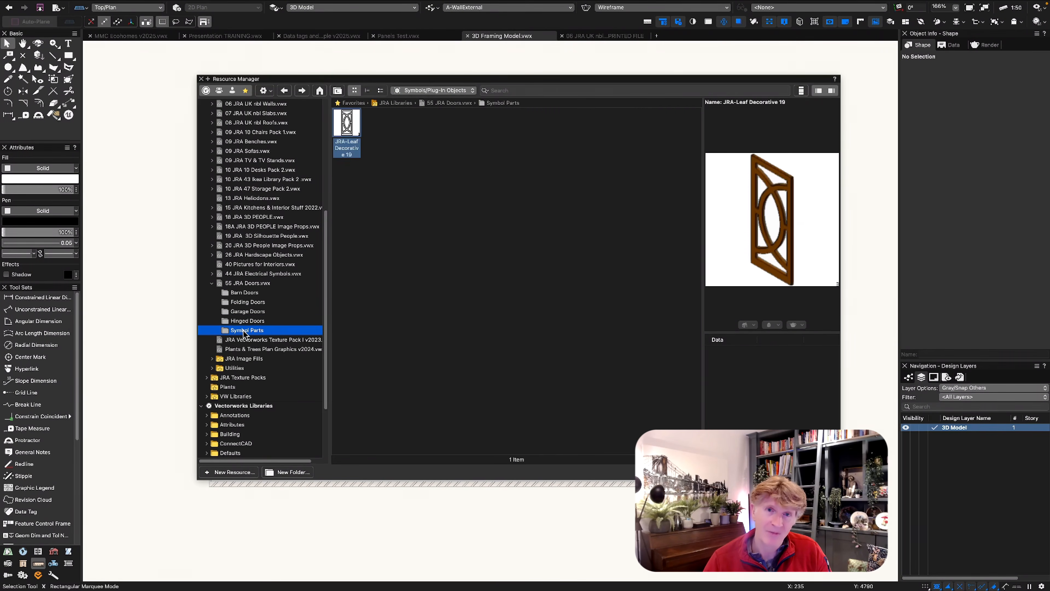
Open 55 JRA Doors.vwx and view its garage, multiple panel, hinged and barn door layers in turn
right_click(244, 284)
click(284, 298)
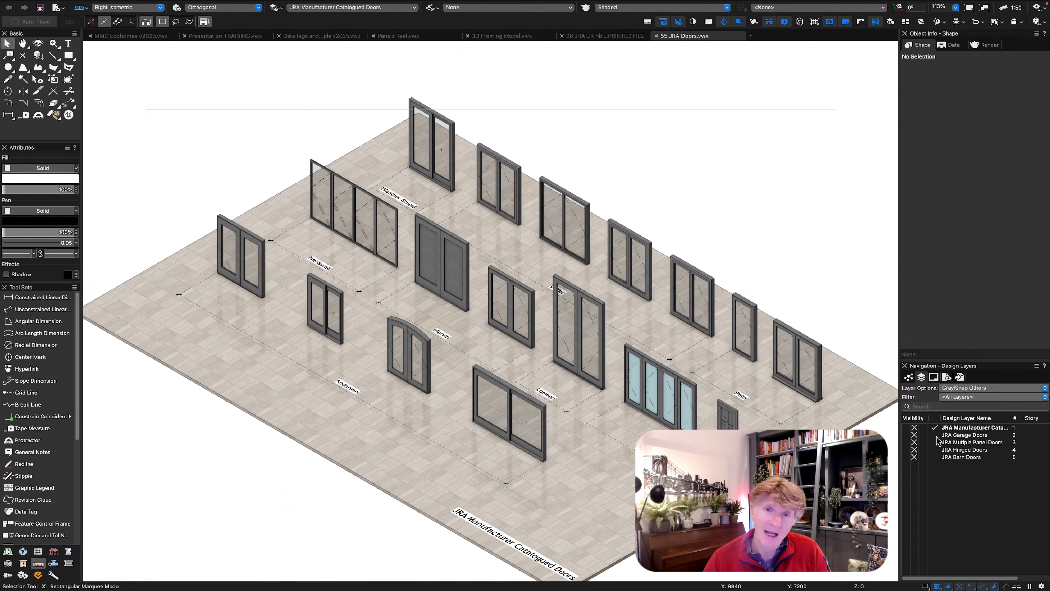
click(934, 435)
click(935, 444)
click(935, 450)
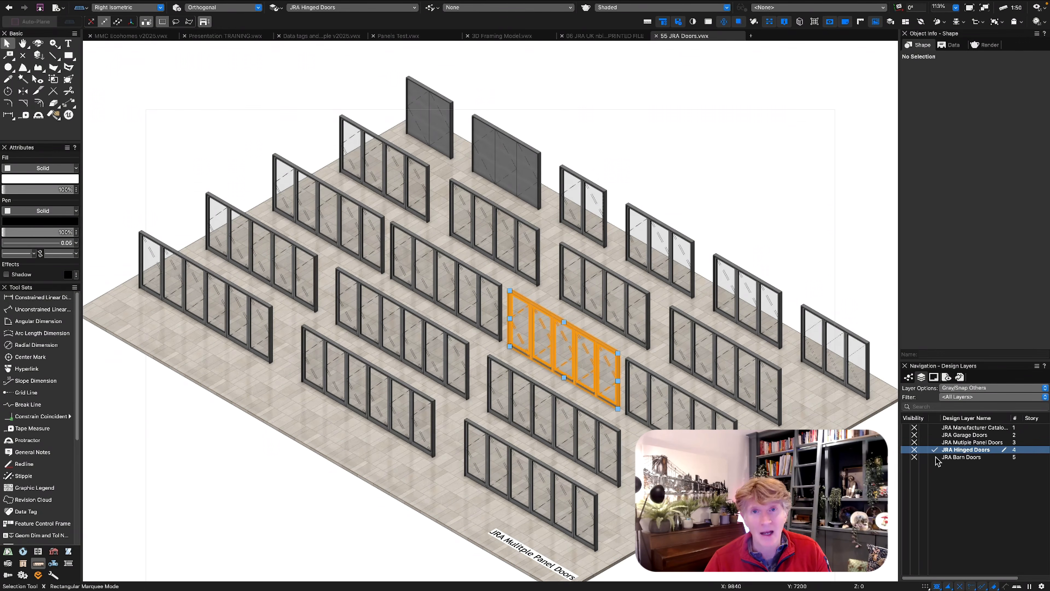
click(936, 458)
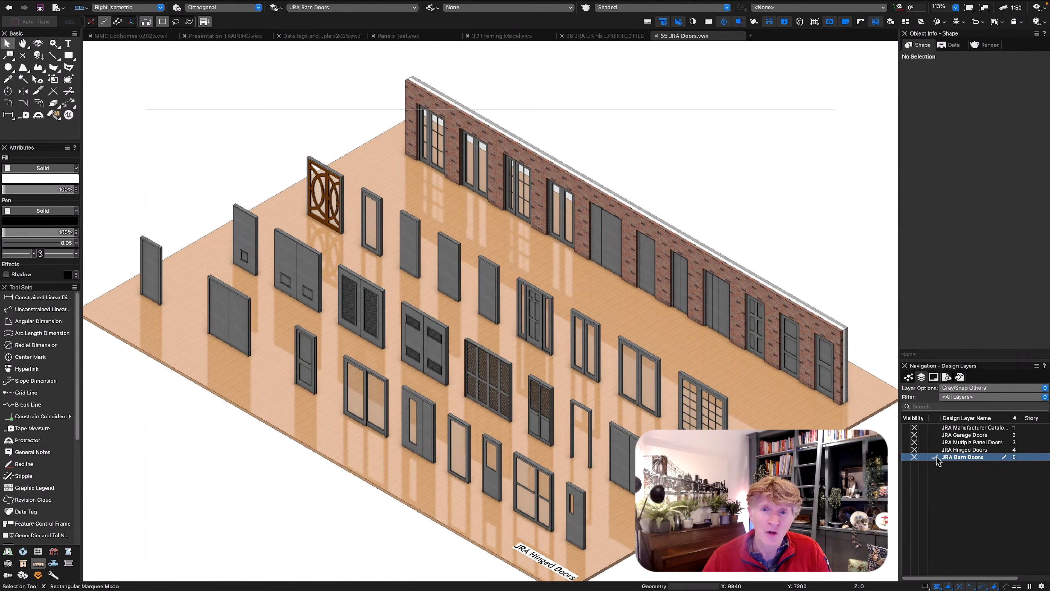
Copy a three-leaf and a two-leaf folding glass door from the library's multiple panel doors layer into 3D Framing Model.vwx
click(935, 442)
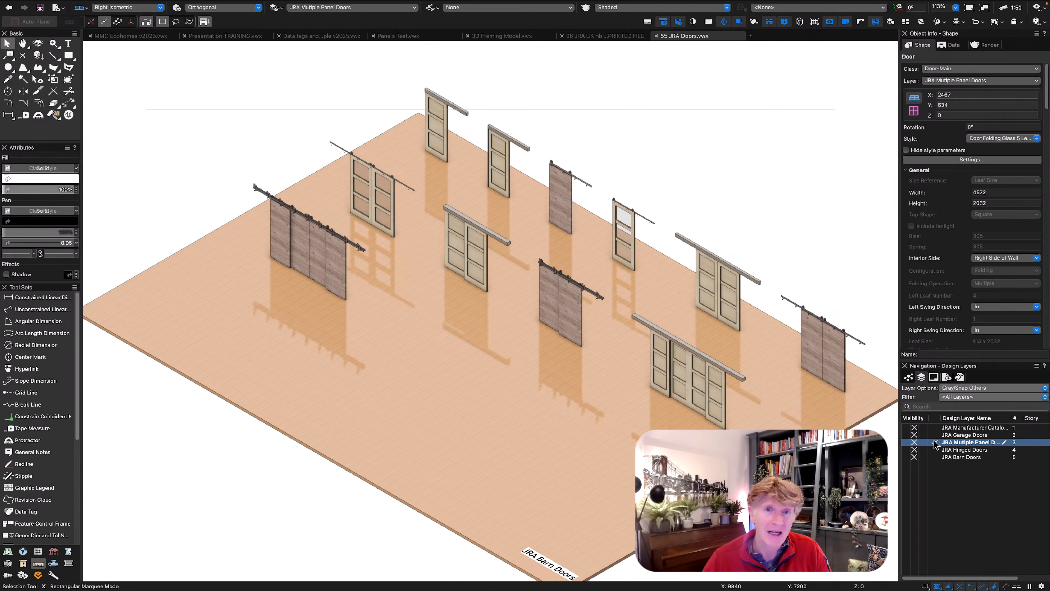
click(736, 272)
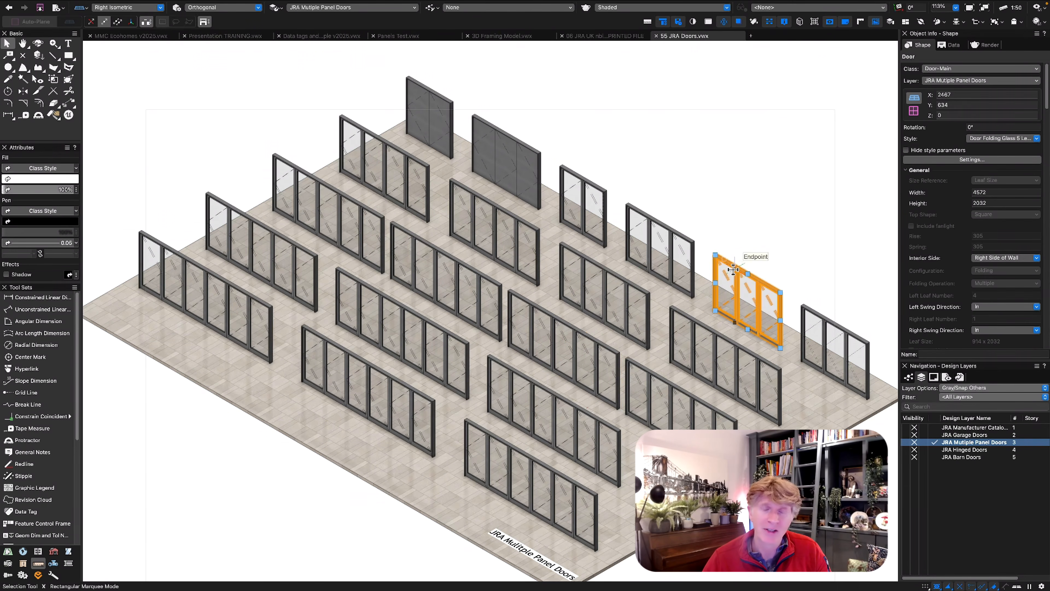
shift+click(595, 189)
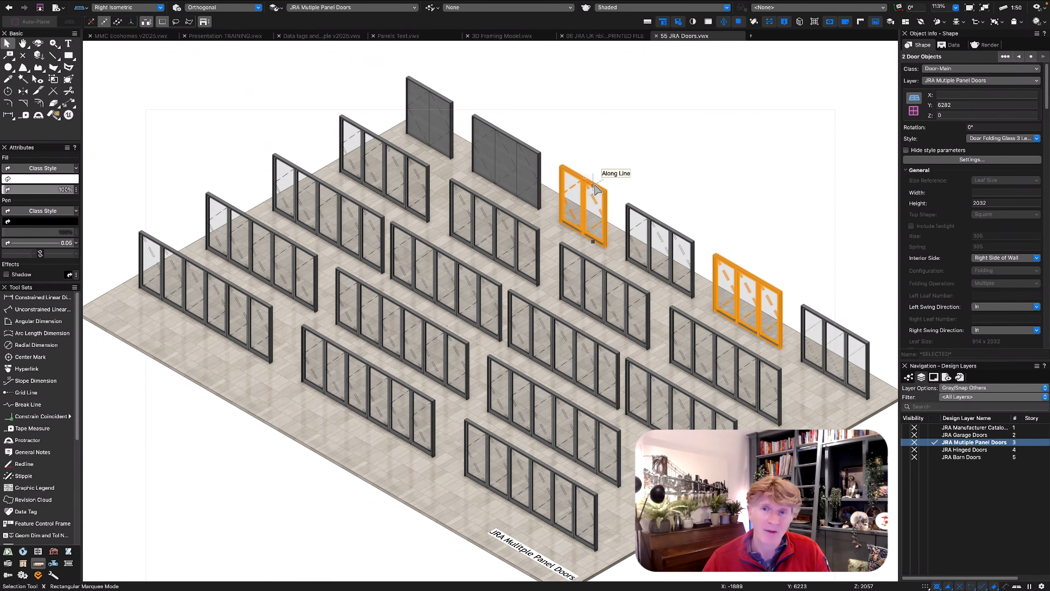
click(501, 36)
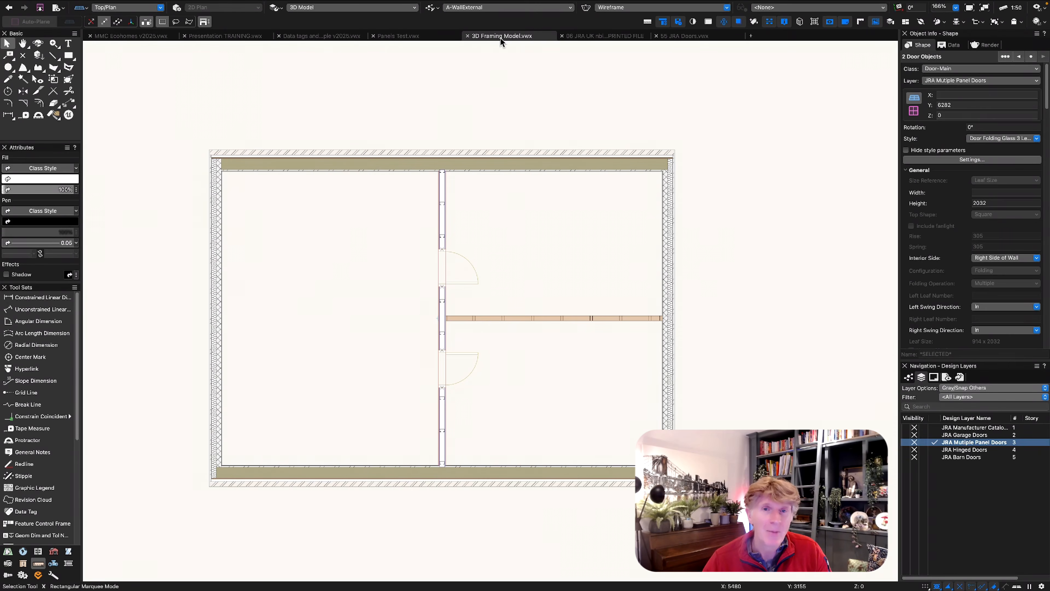
key(super+v)
Insert the two-leaf door in the lower small room's lower external wall and three-leaf folding doors in both long walls of the large room
click(532, 238)
drag(321, 235, 562, 474)
drag(626, 236, 329, 173)
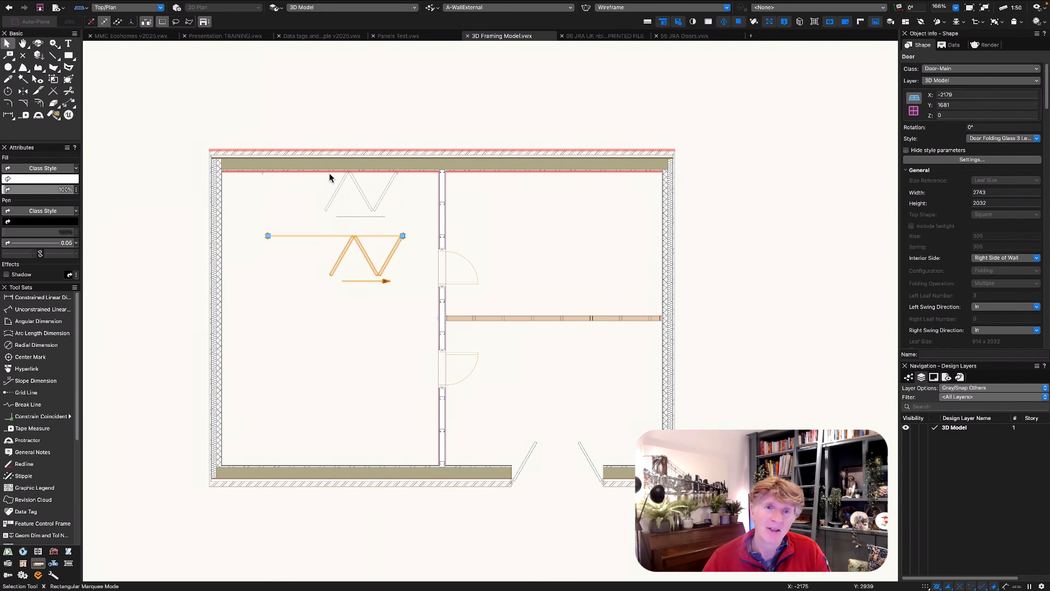
drag(316, 234, 326, 475)
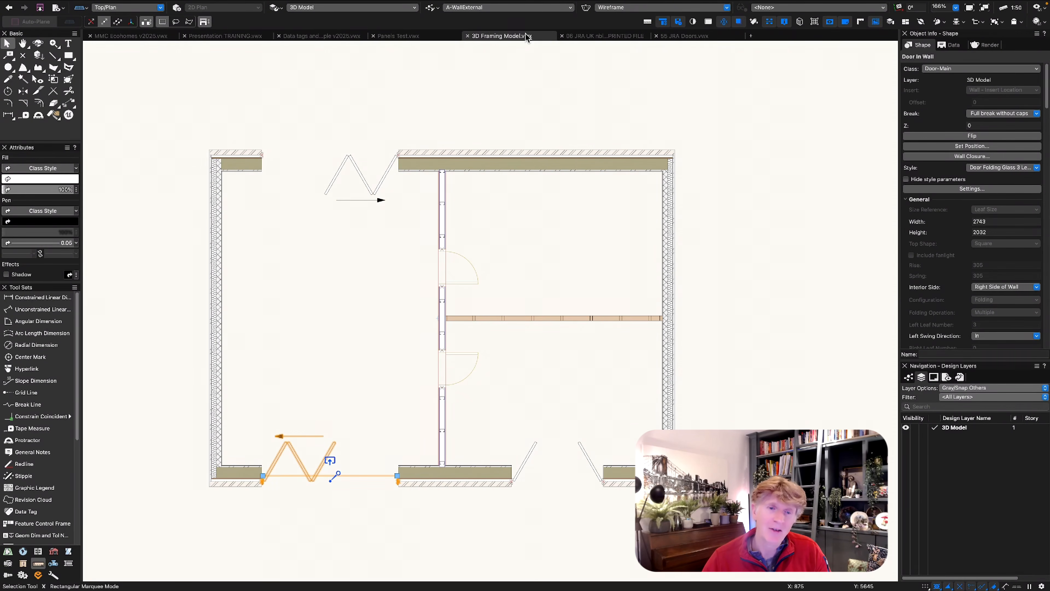
Copy the six-panel and neighbouring three-panel doors from the library's hinged doors layer into the framing model's large room
click(665, 37)
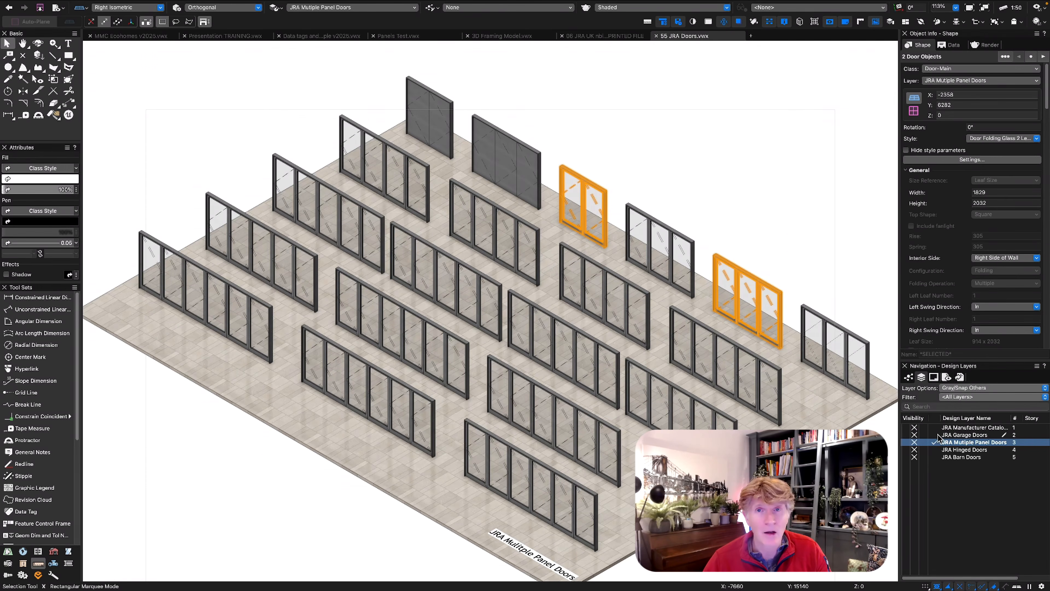
click(935, 449)
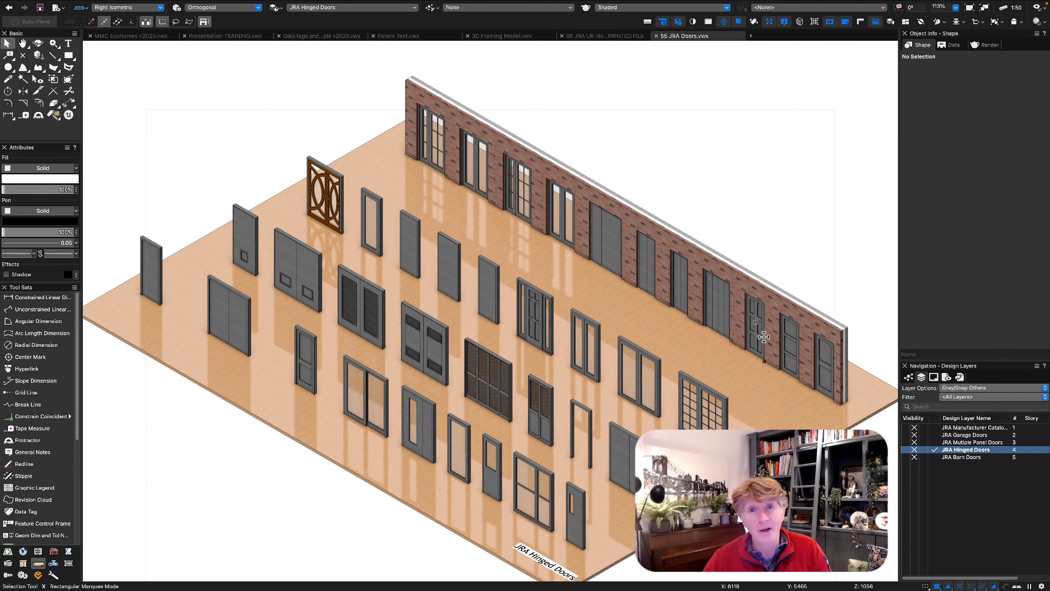
click(765, 333)
scroll(783, 344, up, 3)
shift+click(821, 324)
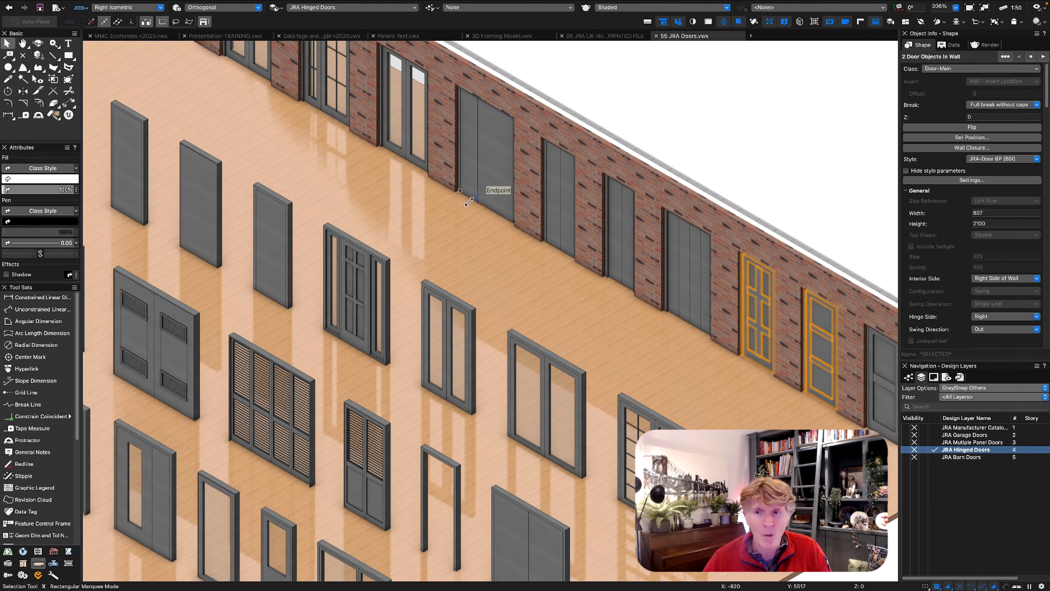
click(497, 36)
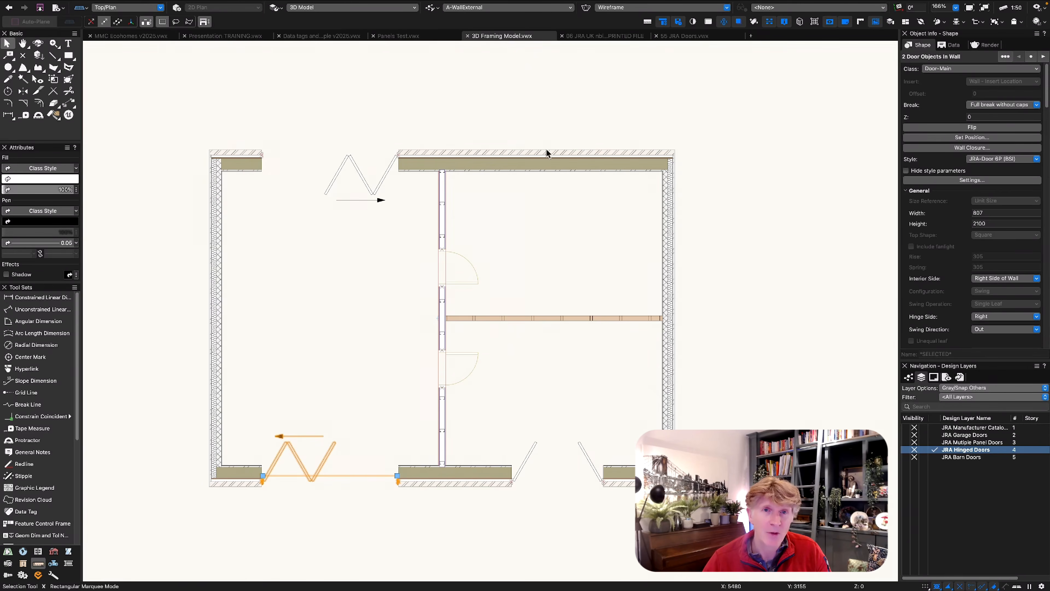
key(super+v)
click(608, 191)
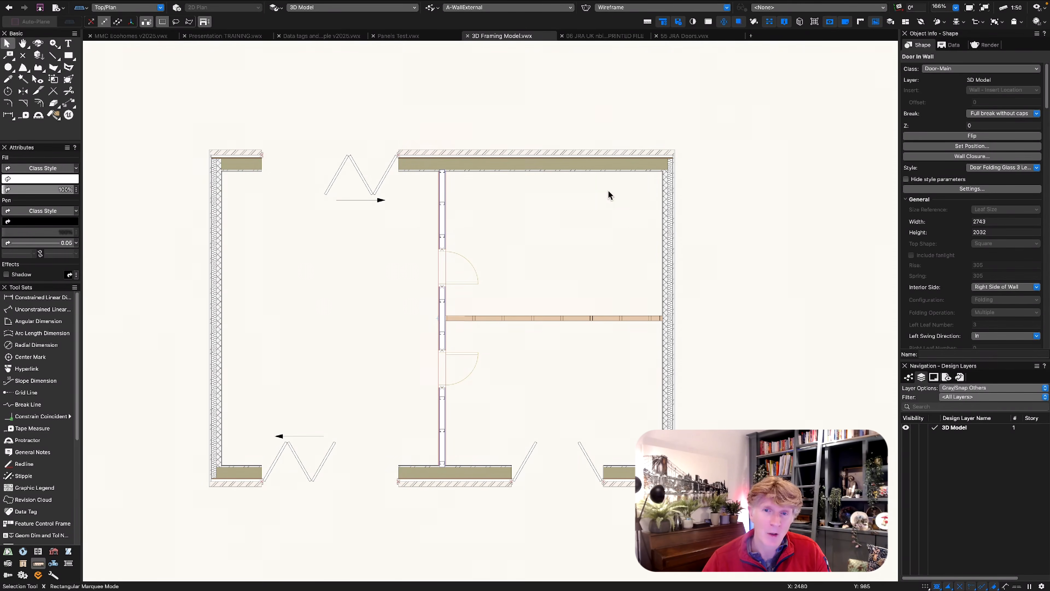
drag(555, 247, 336, 283)
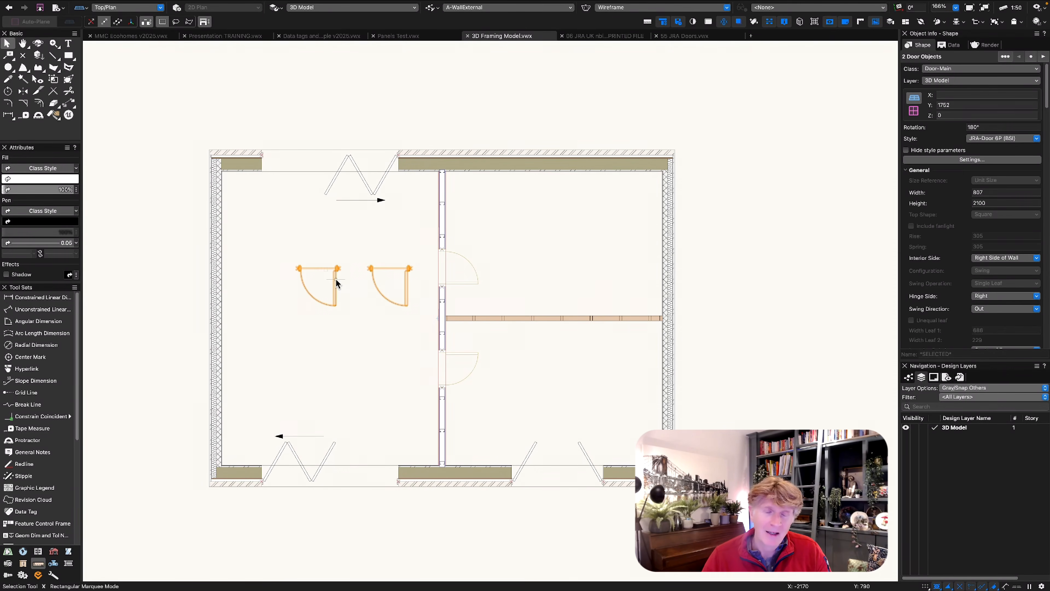
In left isometric view, set up the Eyedropper to transfer attributes with plug-in parameters excluded
key(KP_1)
scroll(546, 339, up, 5)
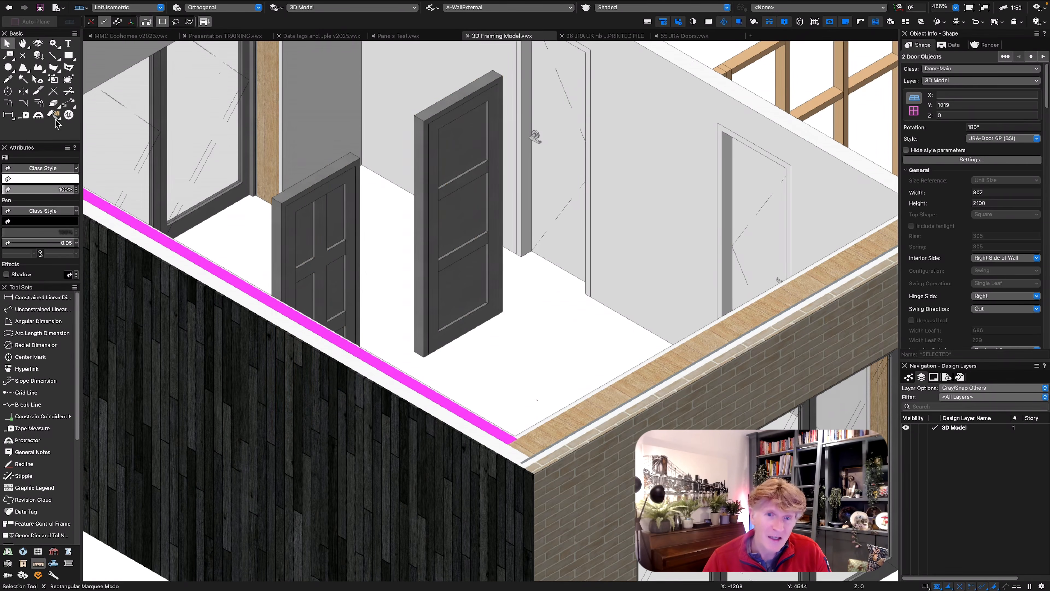
key(x)
key(x)
double_click(8, 79)
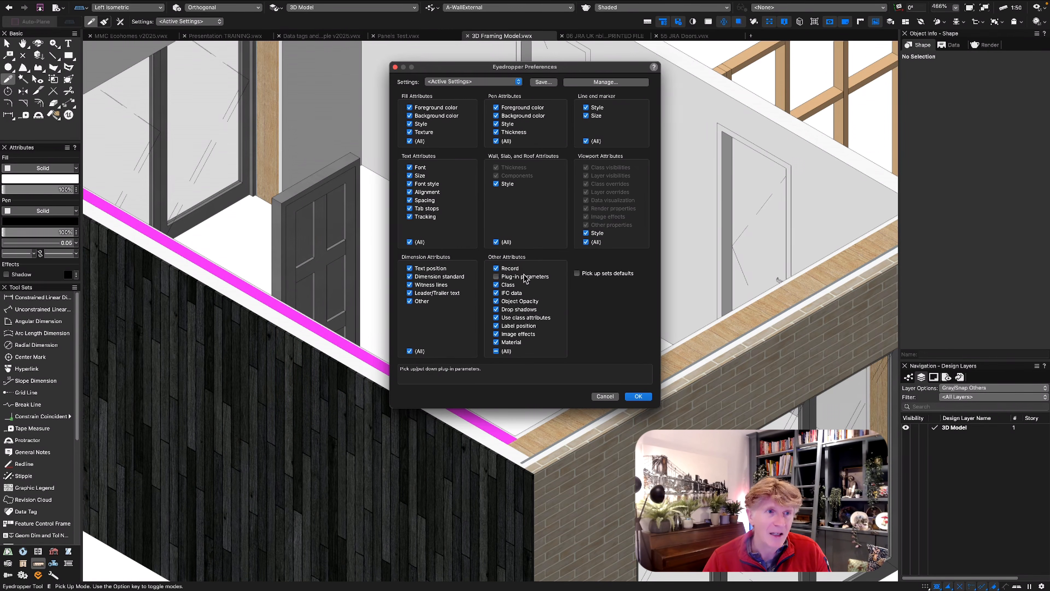
click(638, 395)
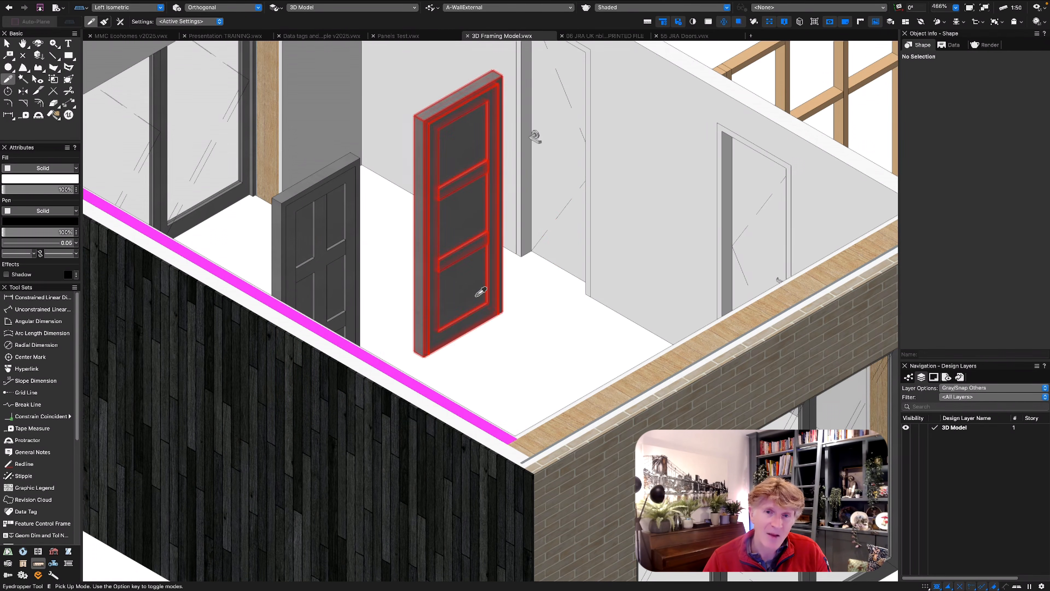
Transfer the pasted three-panel door's attributes to both doors in the internal partition with the Eyedropper
click(539, 225)
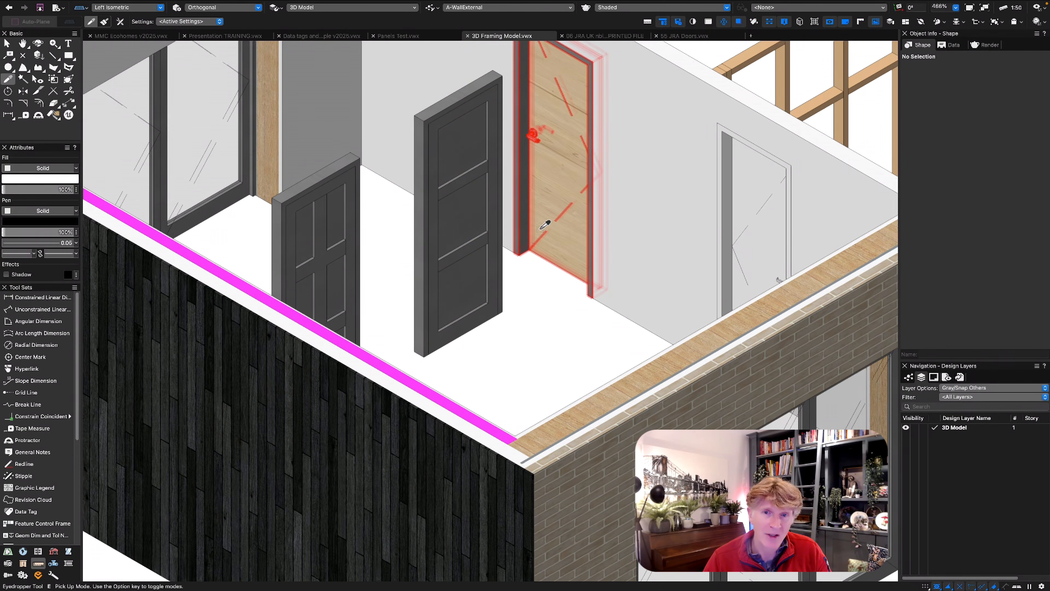
scroll(540, 225, down, 4)
click(448, 235)
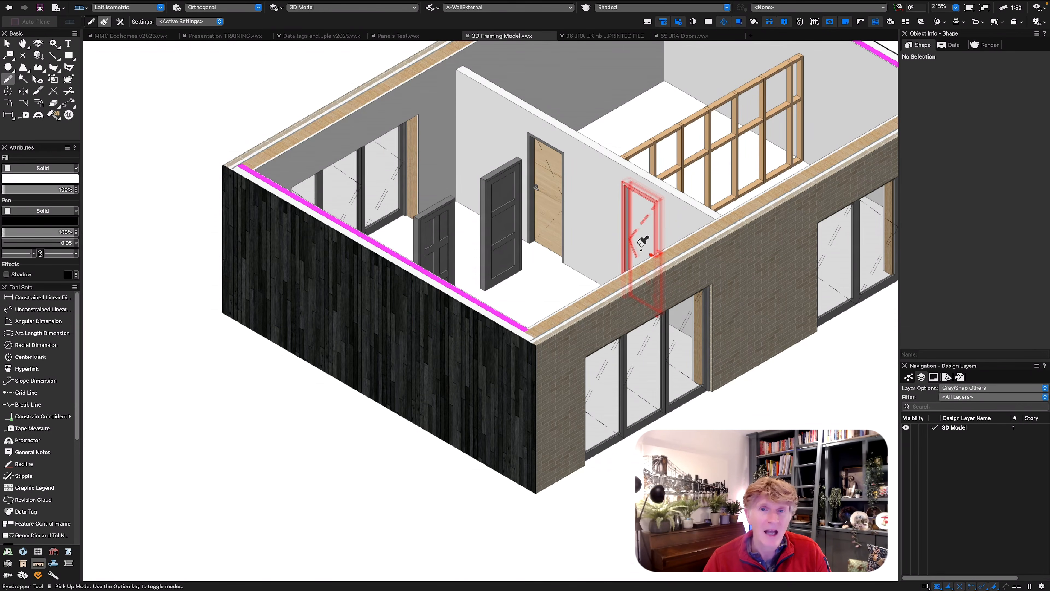
key(x)
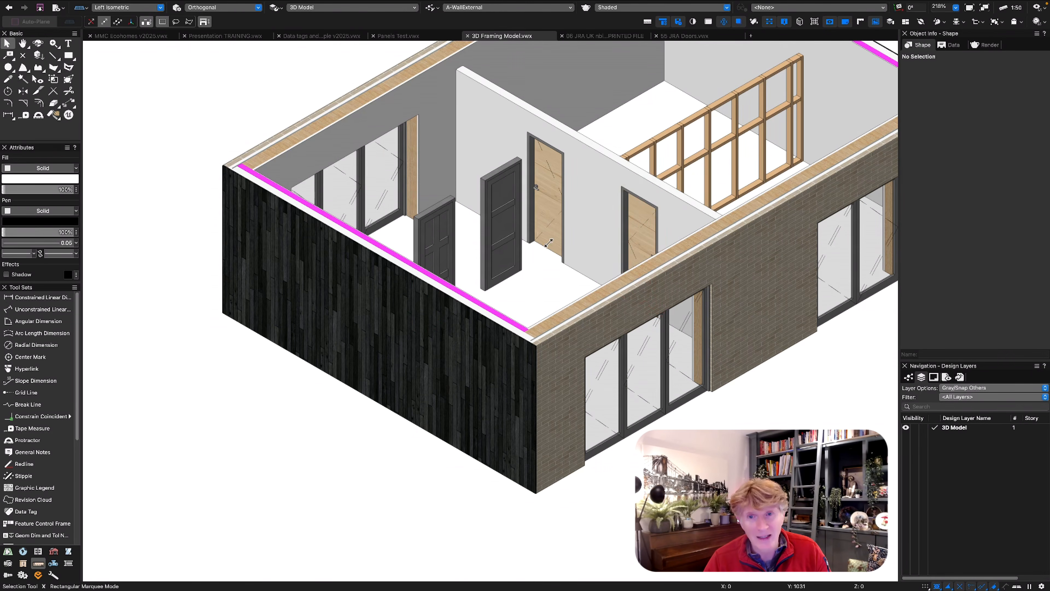
Inspect the interior panel texture in the materials and classes settings of the upper partition door's 3x Door Hinged Flush style
click(546, 194)
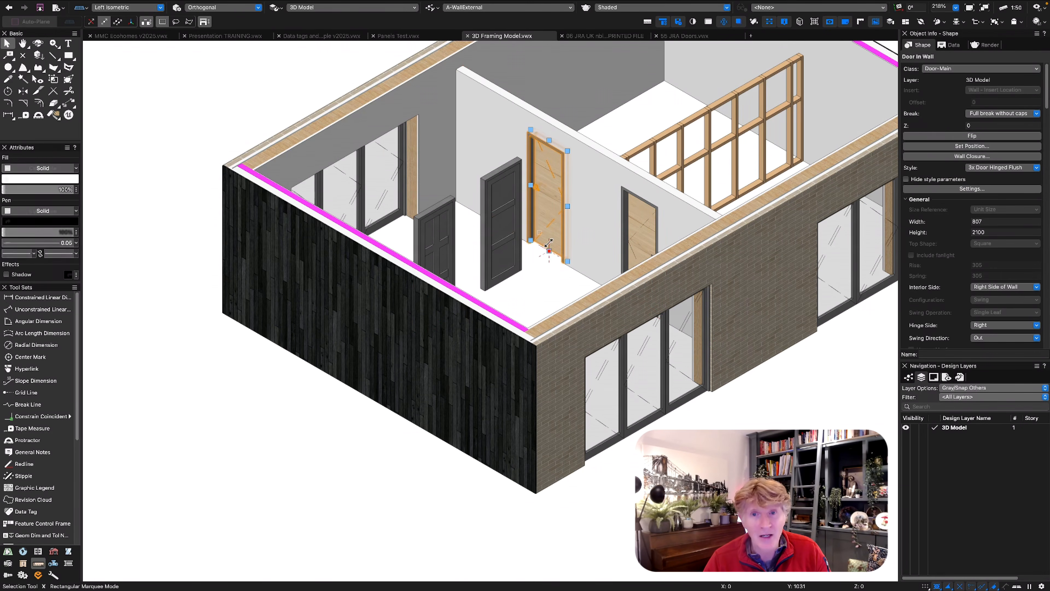
click(991, 168)
click(988, 196)
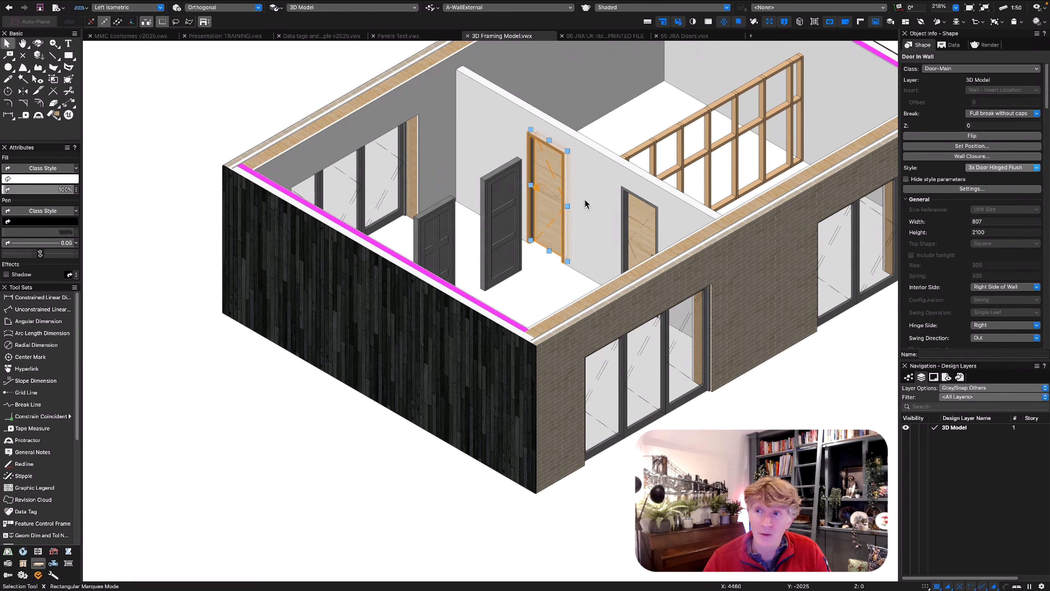
click(331, 233)
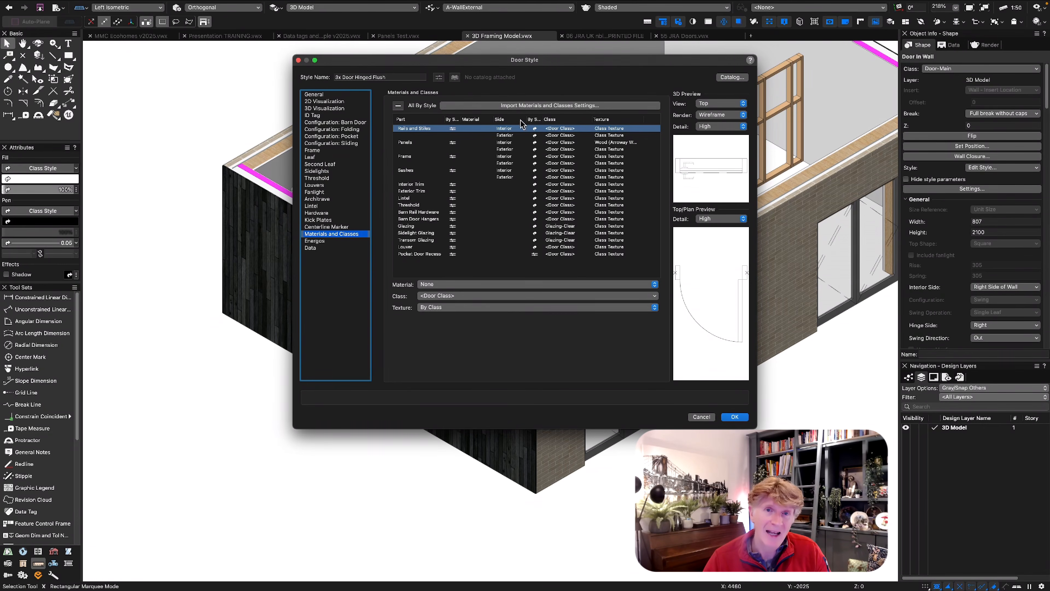
click(612, 142)
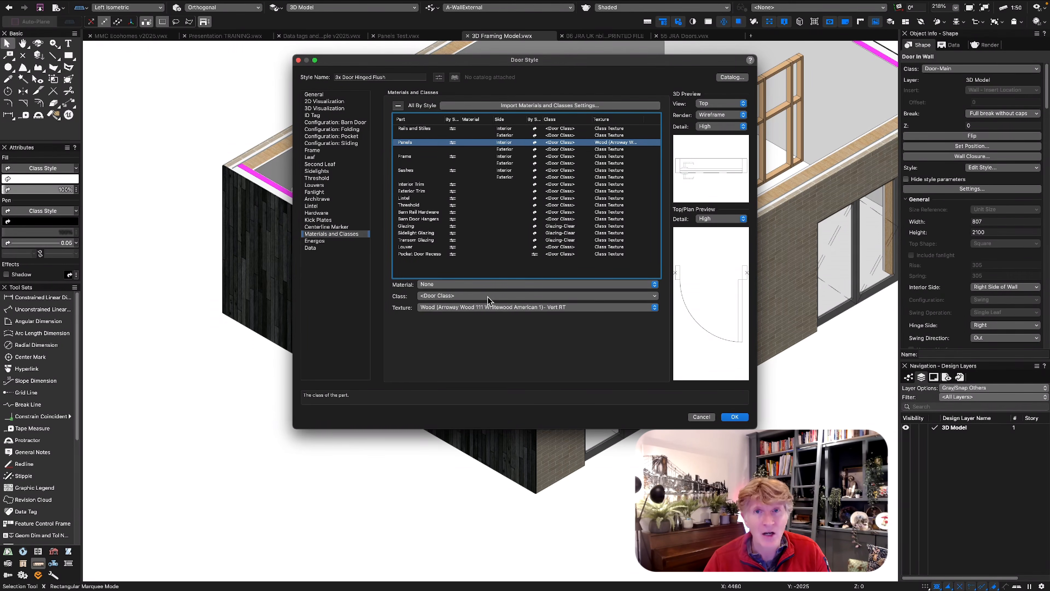
click(729, 416)
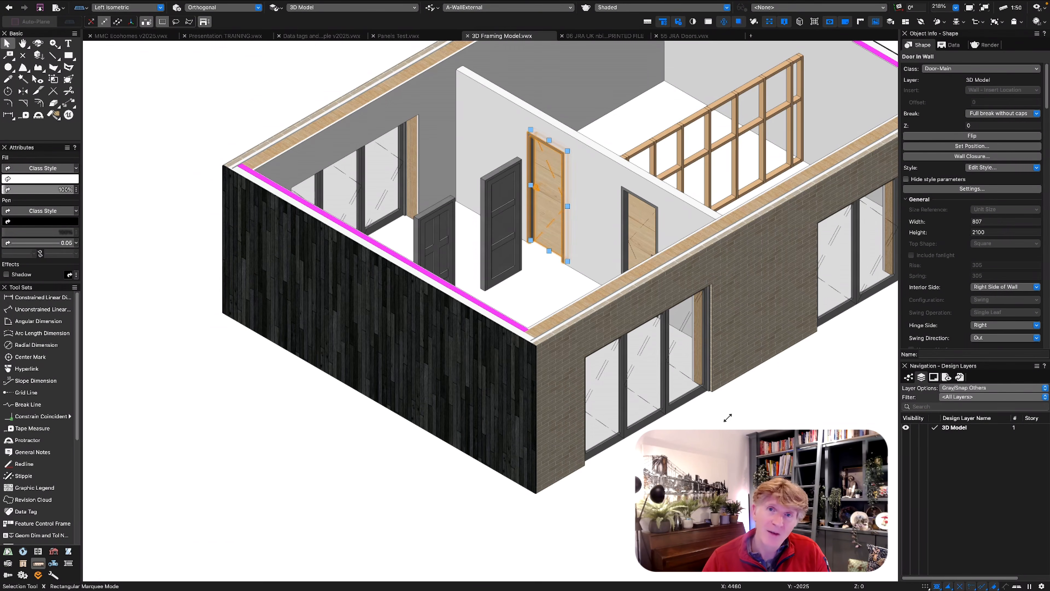
Delete the loose three-panel door and, in Top/Plan view, replace the partition's lower door with the loose six-panel door
click(495, 276)
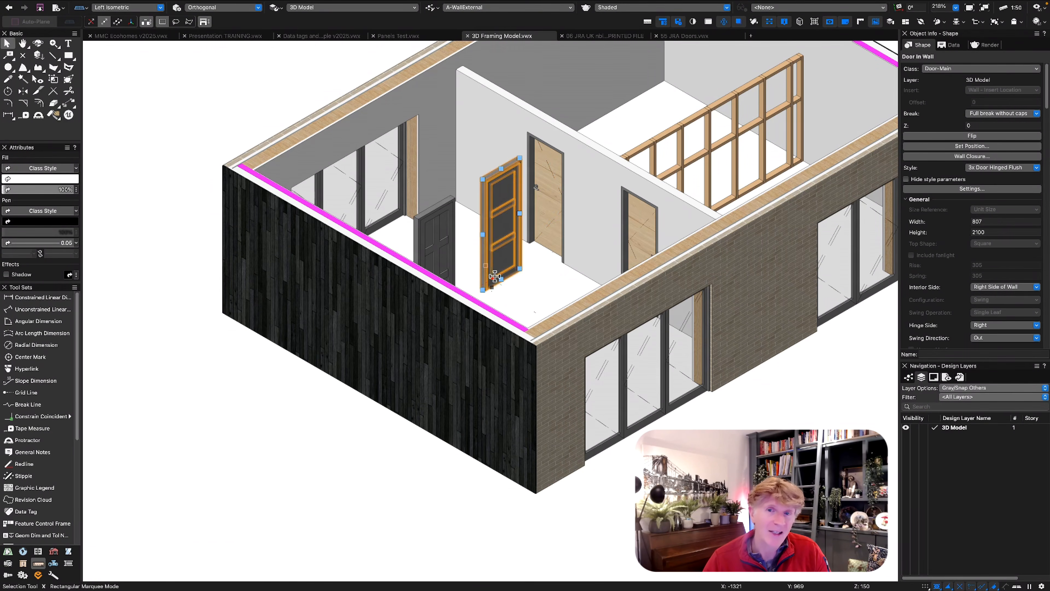
key(Delete)
key(F5)
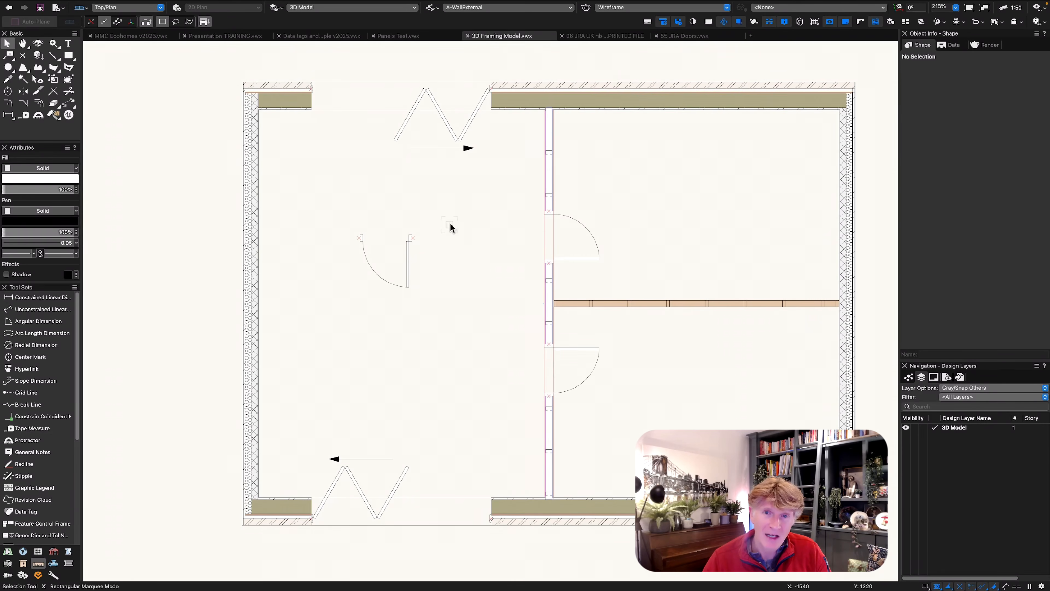
drag(410, 237, 552, 351)
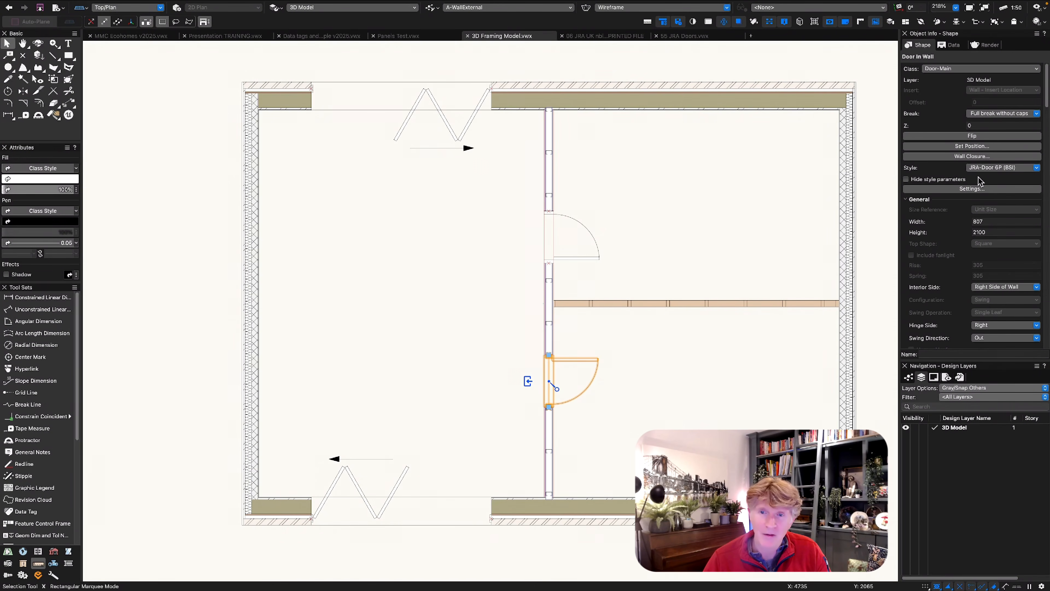
Set the six-panel door's position in the partition by its offset from the middle of the dividing wall between the small rooms
click(972, 146)
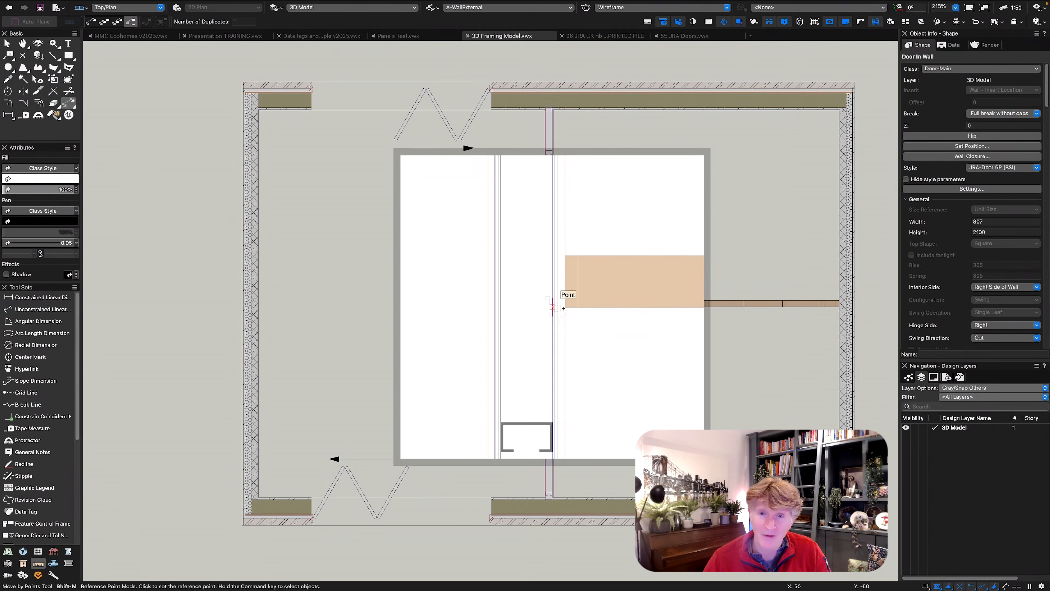
click(552, 306)
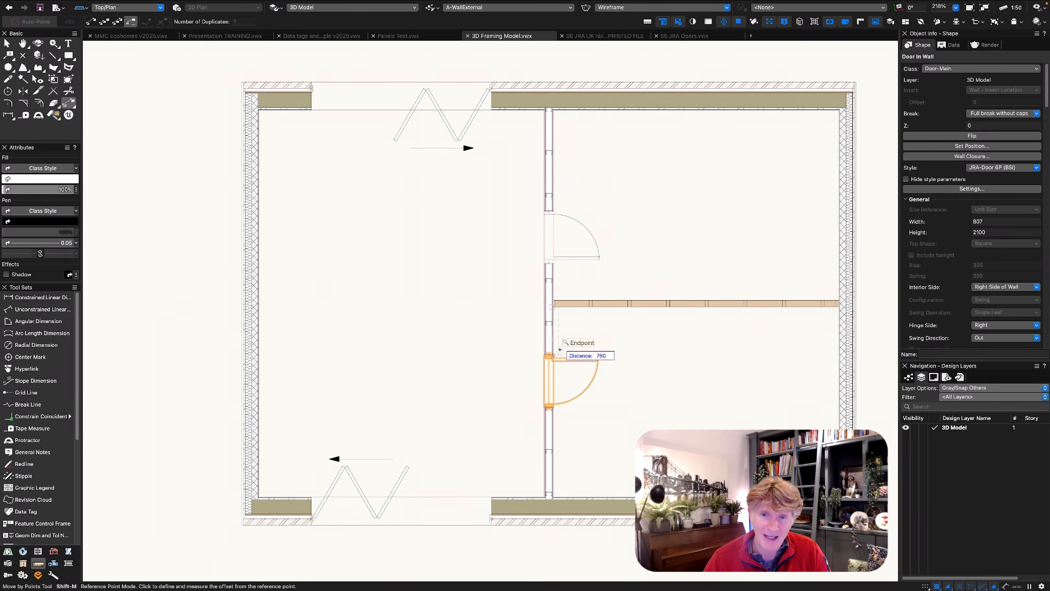
click(554, 355)
key(Return)
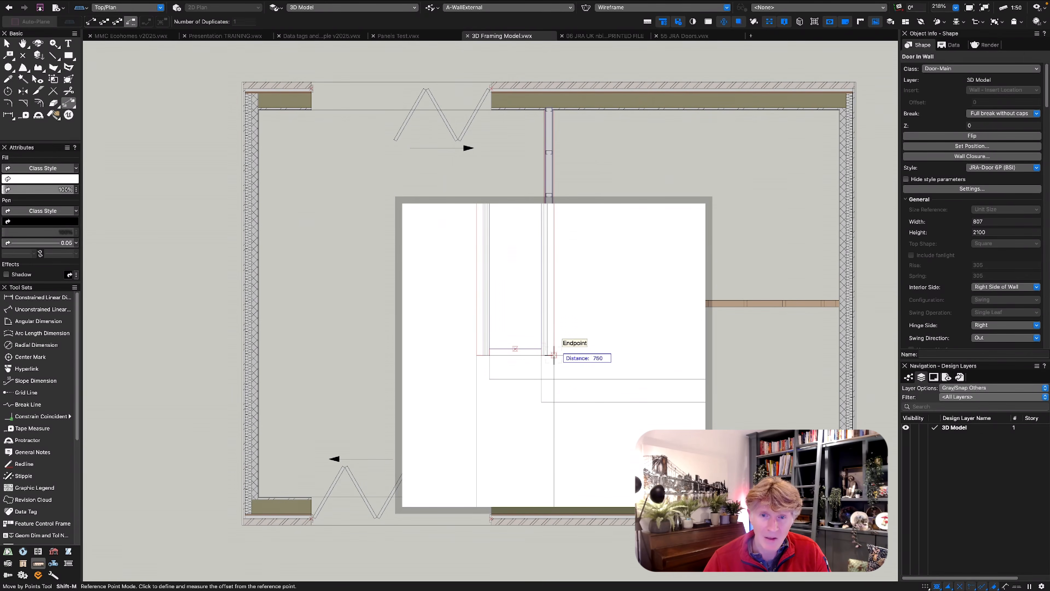
key(x)
key(x)
Copy the lower small room's two-leaf external door into the upper small room's opposite external wall
scroll(630, 387, down, 2)
drag(706, 501, 687, 151)
click(472, 102)
Expand the JRA Libraries favourites in the Resource Manager and start adding new favourite files from the 02 New JRA Libraries folder
key(super+r)
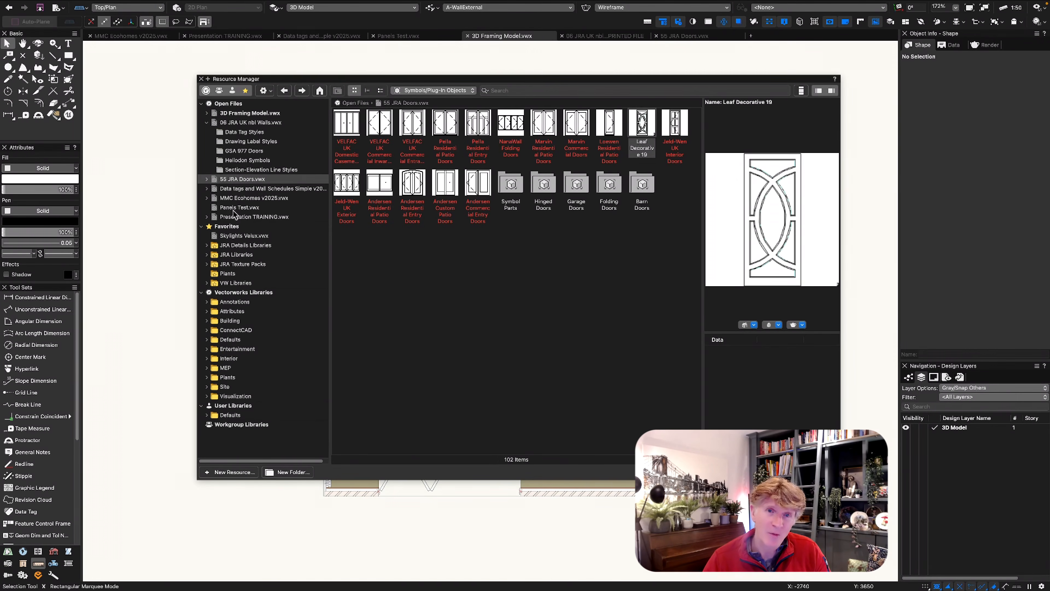
click(207, 254)
scroll(276, 303, down, 5)
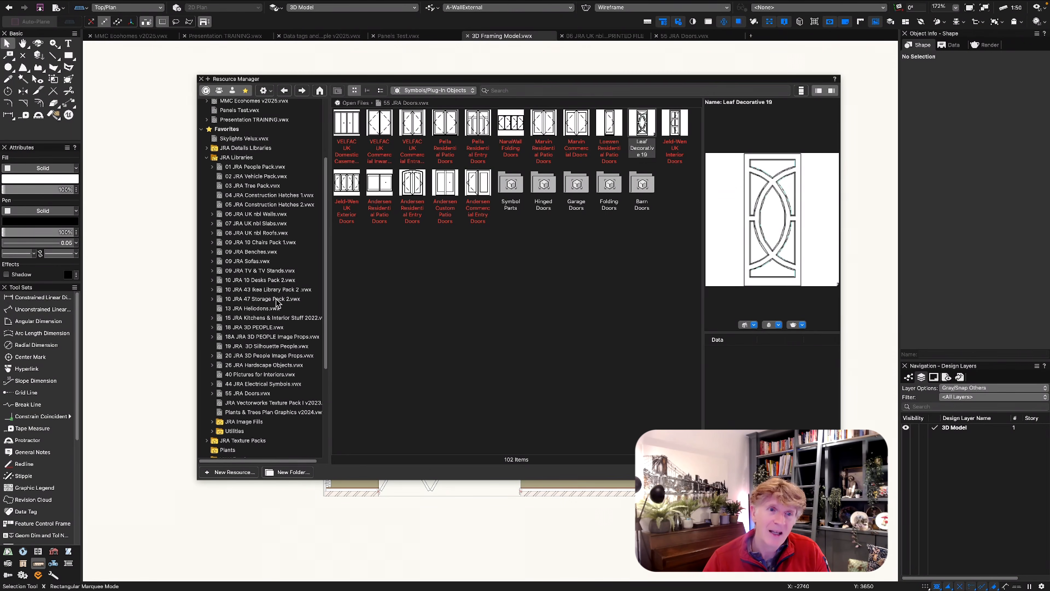
click(265, 90)
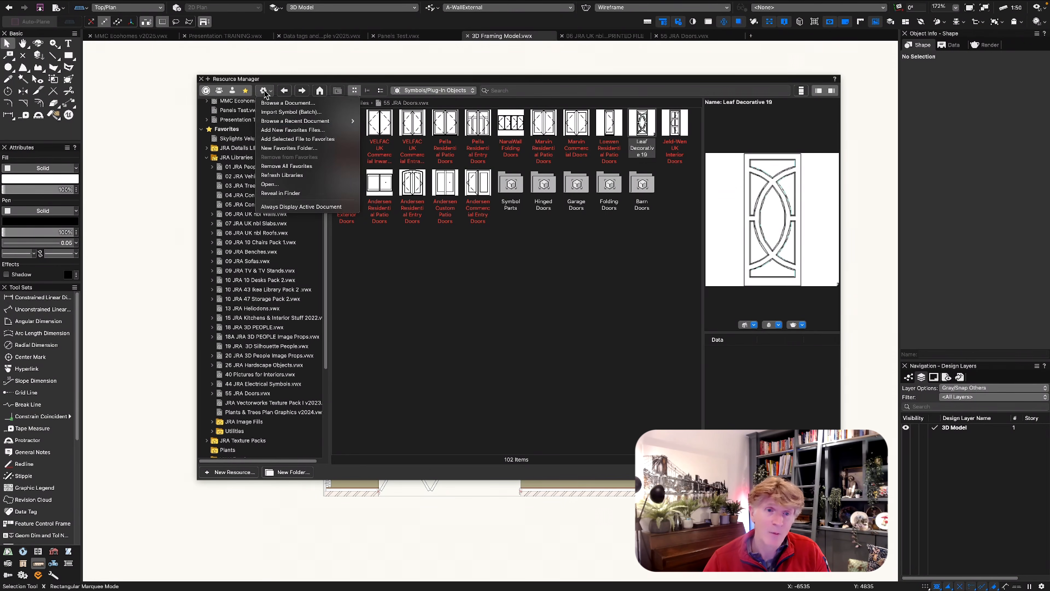
click(283, 130)
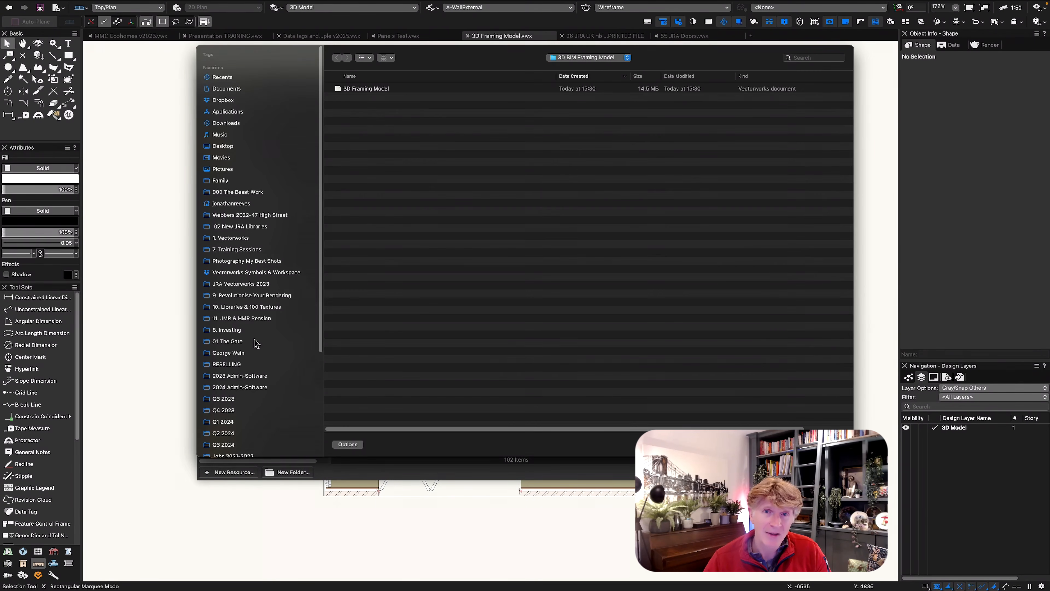
click(246, 227)
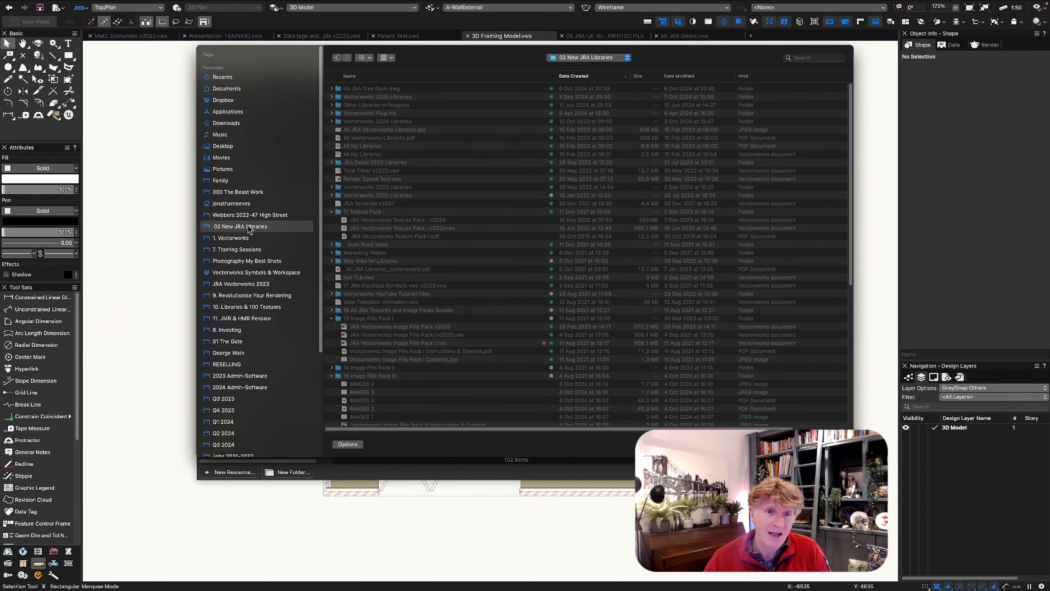
Open 52 JRA Window Styles and 56 JRA Doors- UK Uniclass from the Vectorworks 2024 Libraries folder and show the windows in front view
click(394, 122)
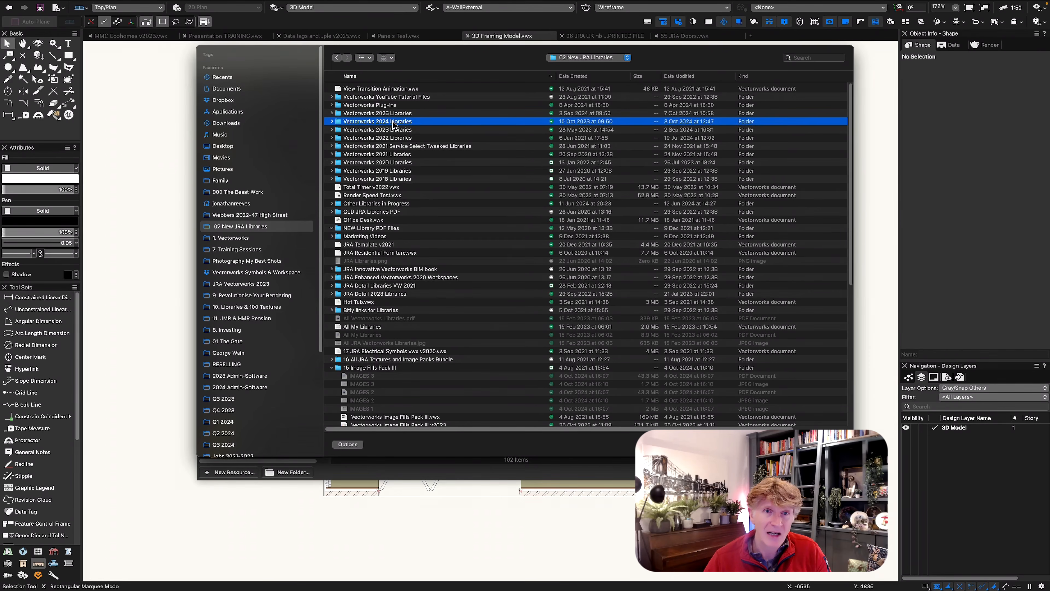
click(332, 122)
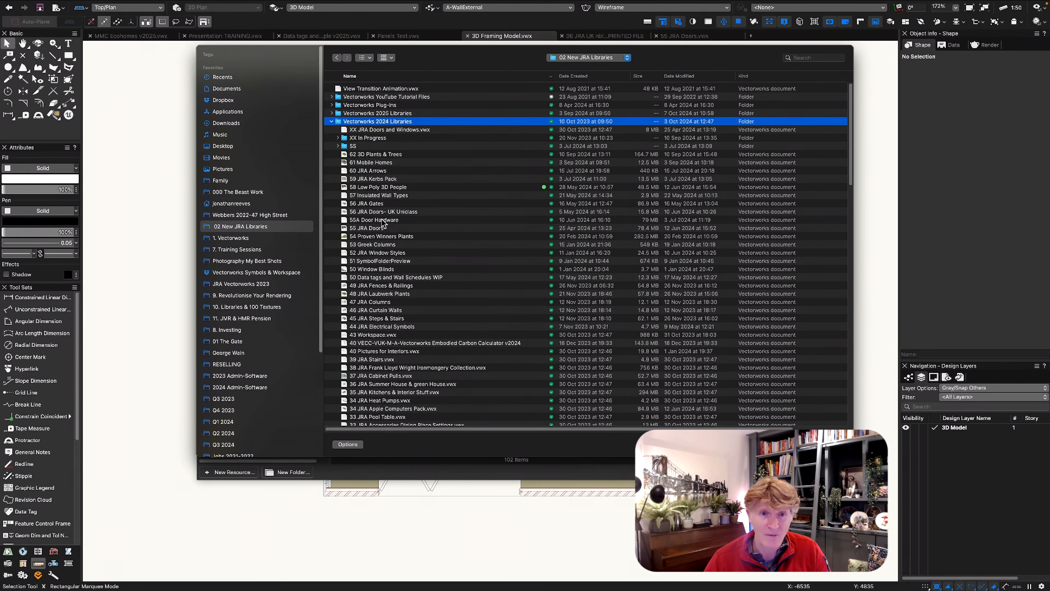
double_click(350, 121)
click(413, 77)
scroll(405, 247, down, 10)
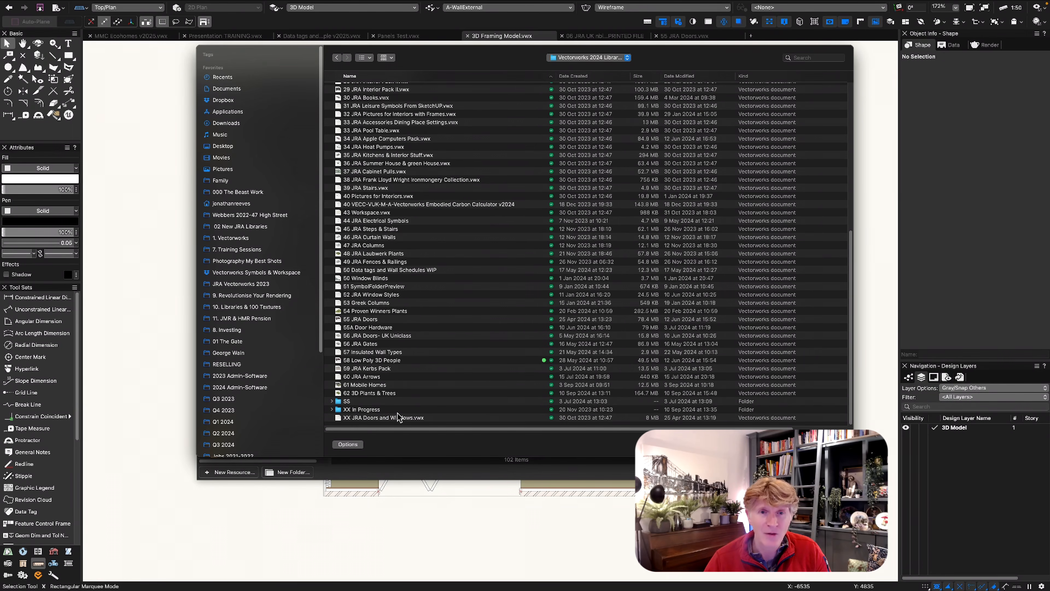
click(398, 417)
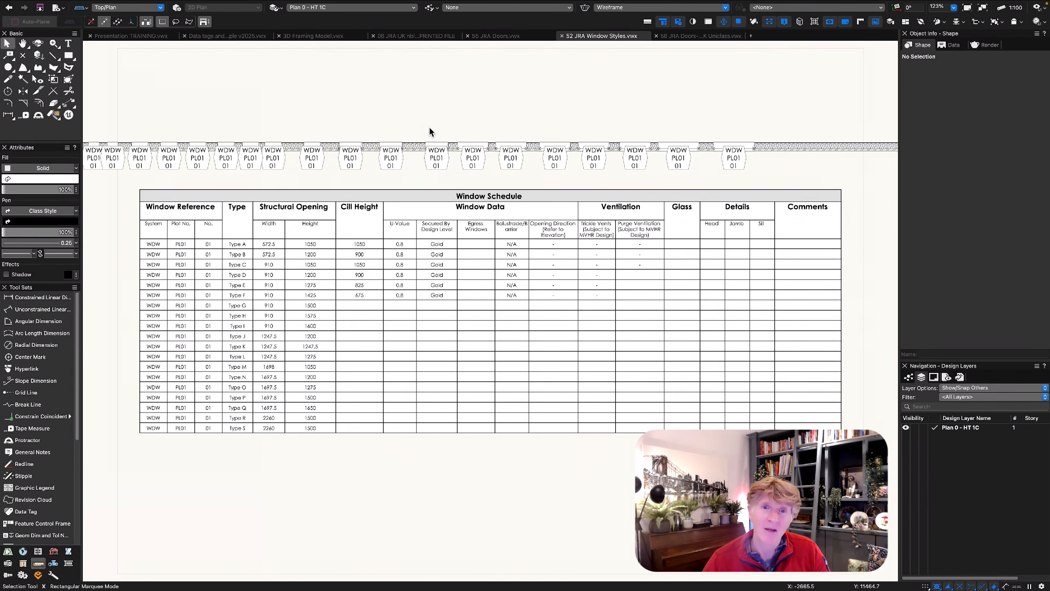
key(2)
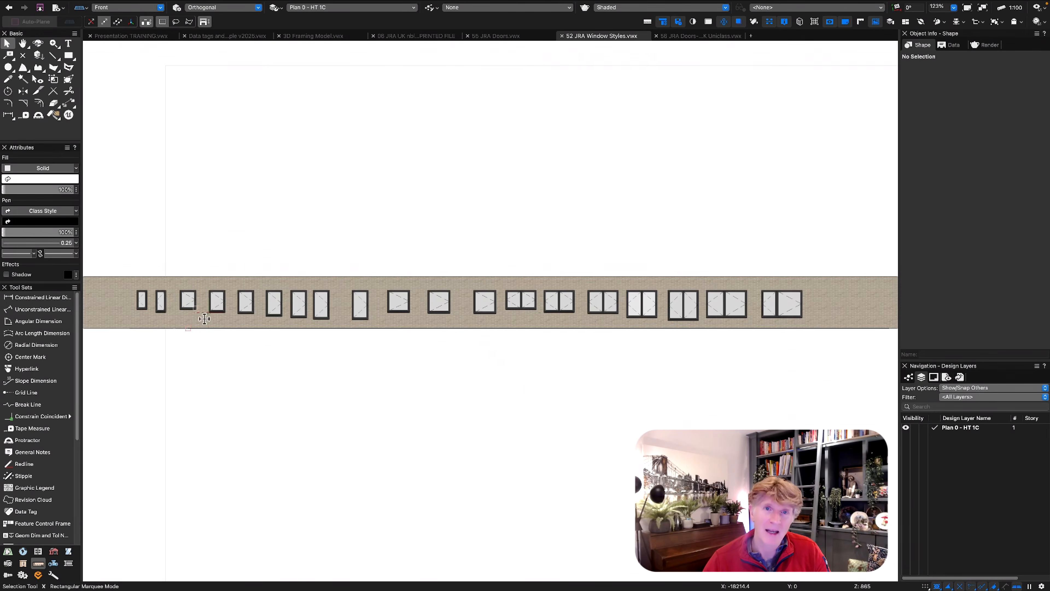
drag(126, 237, 331, 344)
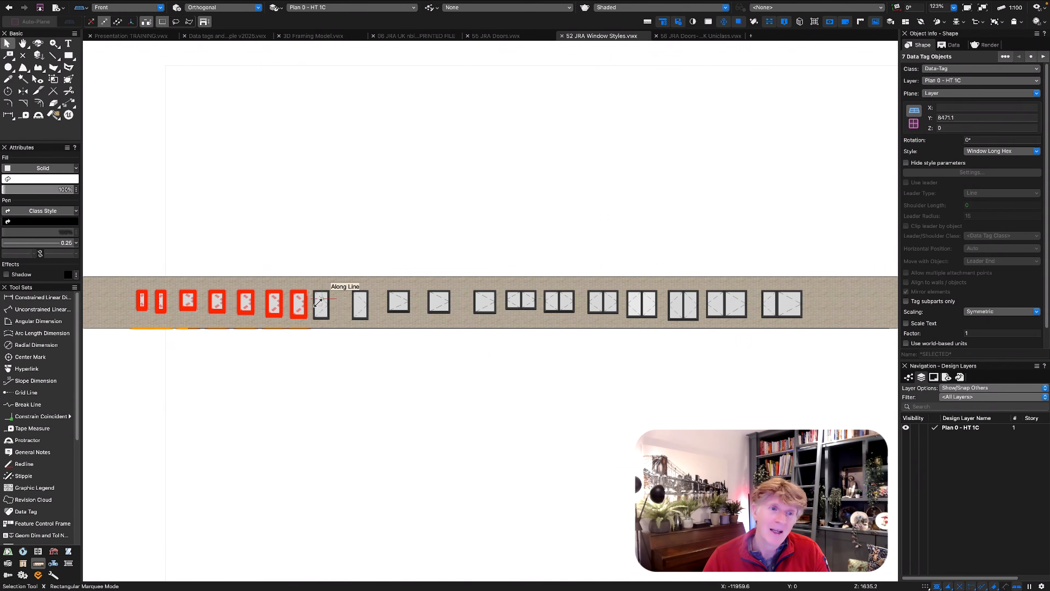
click(208, 257)
drag(108, 227, 334, 321)
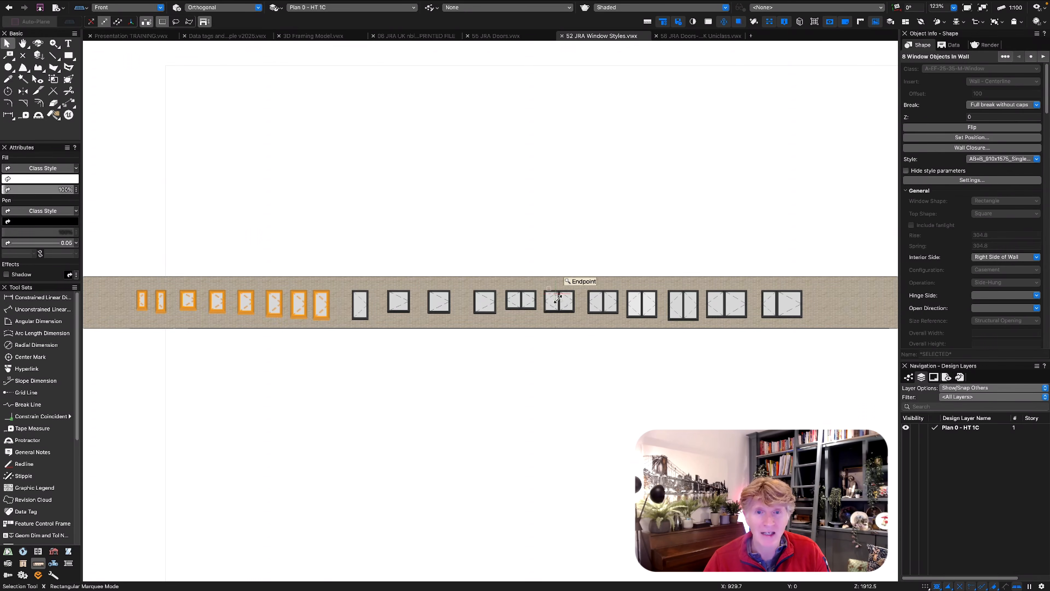
shift+click(610, 294)
click(662, 192)
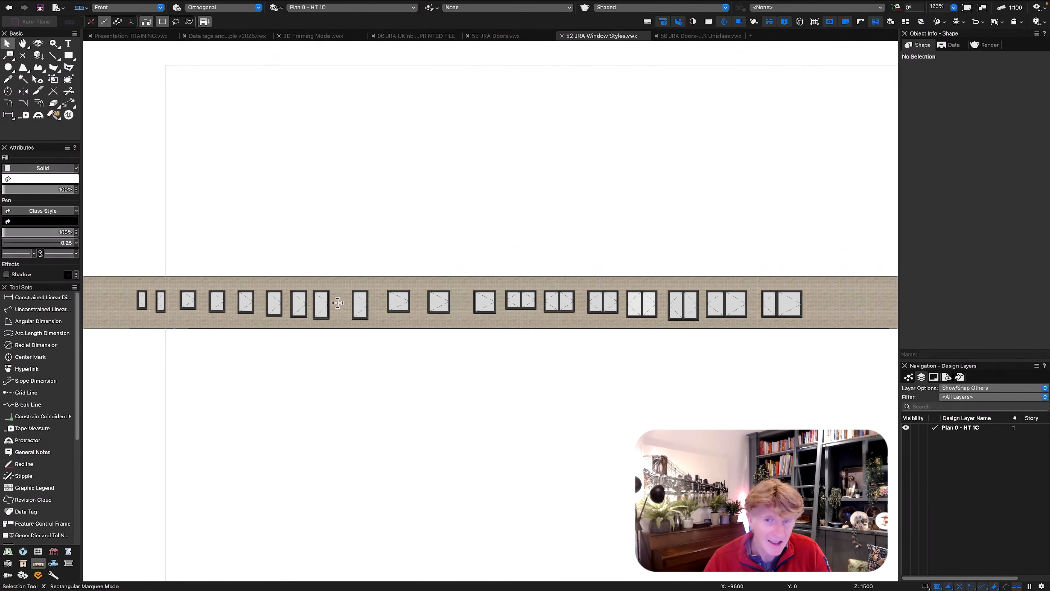
Copy one single and two double windows from the window styles file into the framing model, keeping the existing textures
click(298, 303)
shift+click(603, 301)
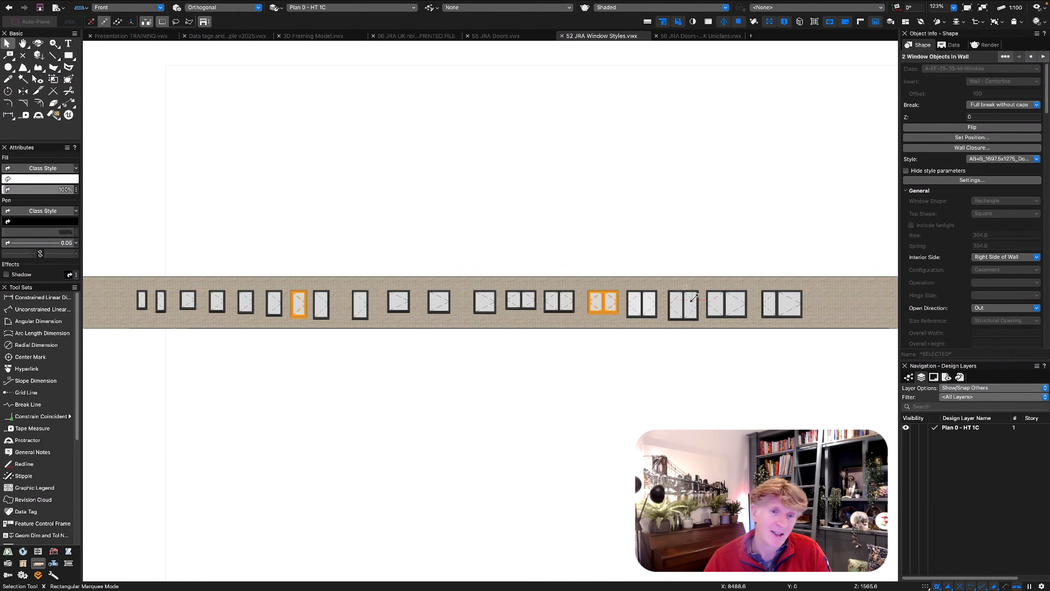
key(super+c)
click(326, 36)
key(super+v)
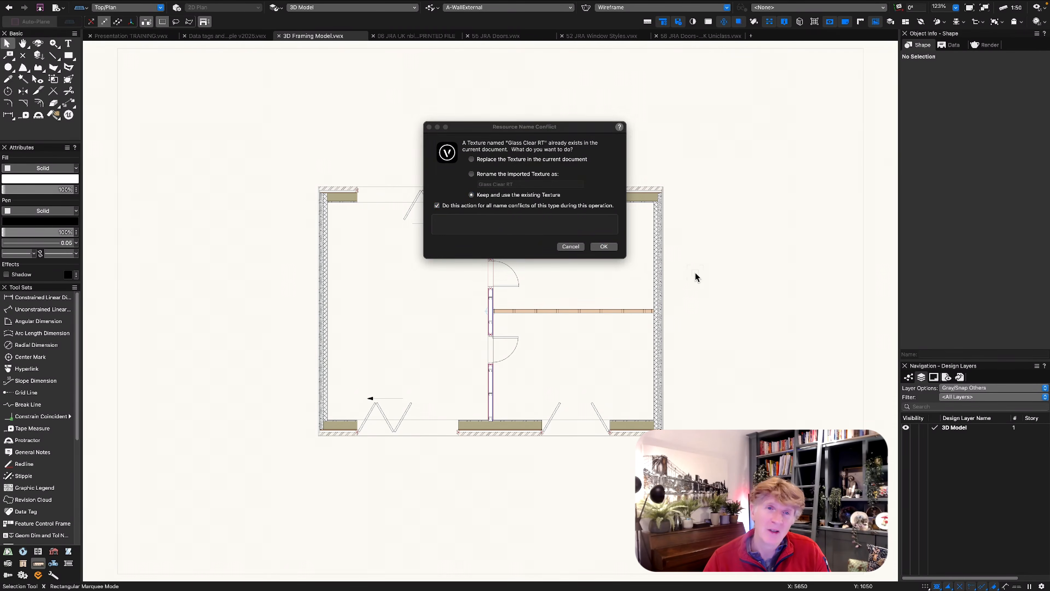
click(604, 246)
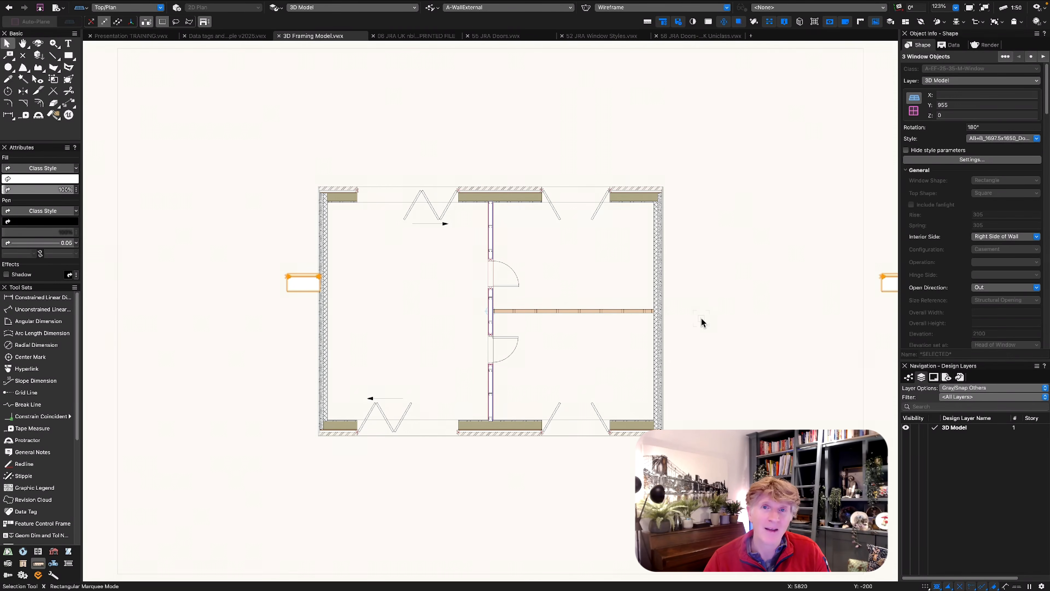
Insert the single and one double window in the large room's end wall and the other double window in the upper small room's end wall
scroll(701, 318, down, 2)
click(695, 303)
drag(828, 291, 436, 330)
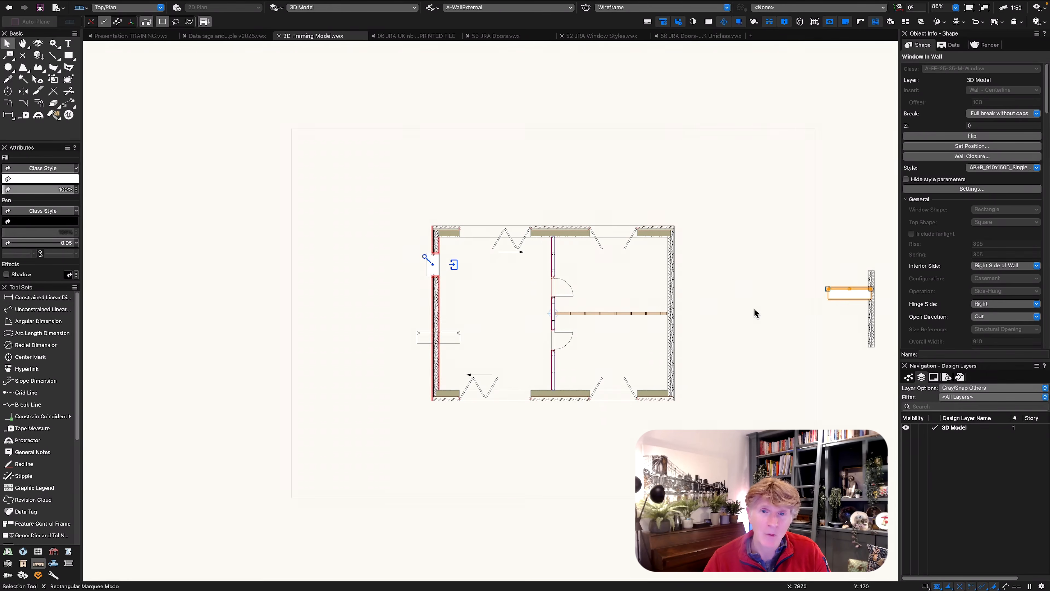
scroll(760, 309, down, 2)
middle_drag(760, 309, 607, 316)
drag(745, 301, 544, 286)
Mirror a duplicate of the upper small room's double window about the dividing wall's centreline into the lower small room
scroll(545, 289, up, 10)
key(m)
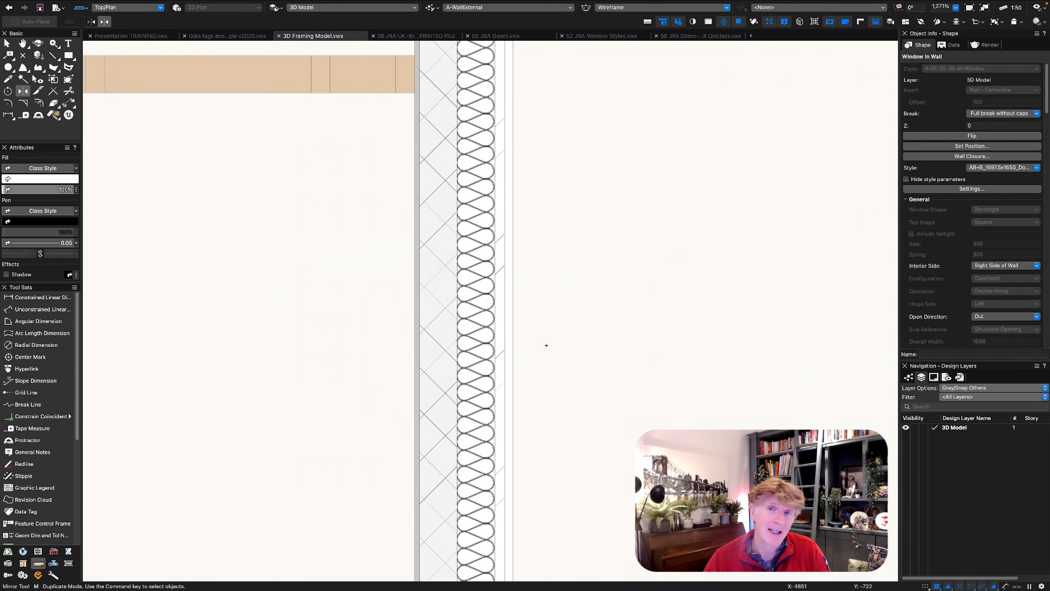
click(558, 74)
click(559, 311)
scroll(578, 319, down, 10)
key(x)
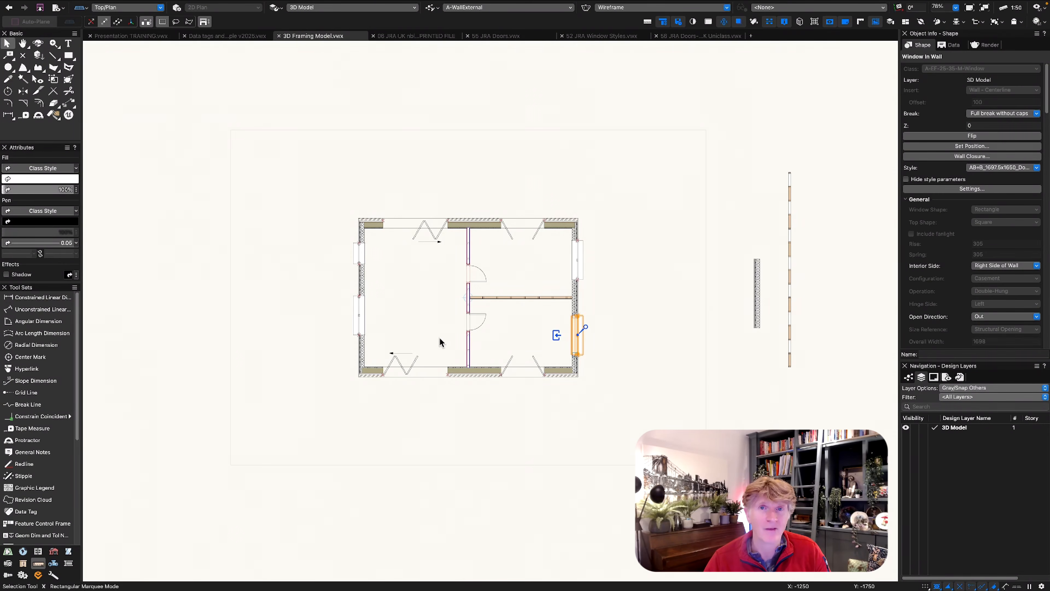
In left isometric view, delete the three spare wall pieces outside the house and return to Top/Plan view
key(1)
click(557, 425)
click(593, 239)
key(Delete)
click(629, 219)
key(Delete)
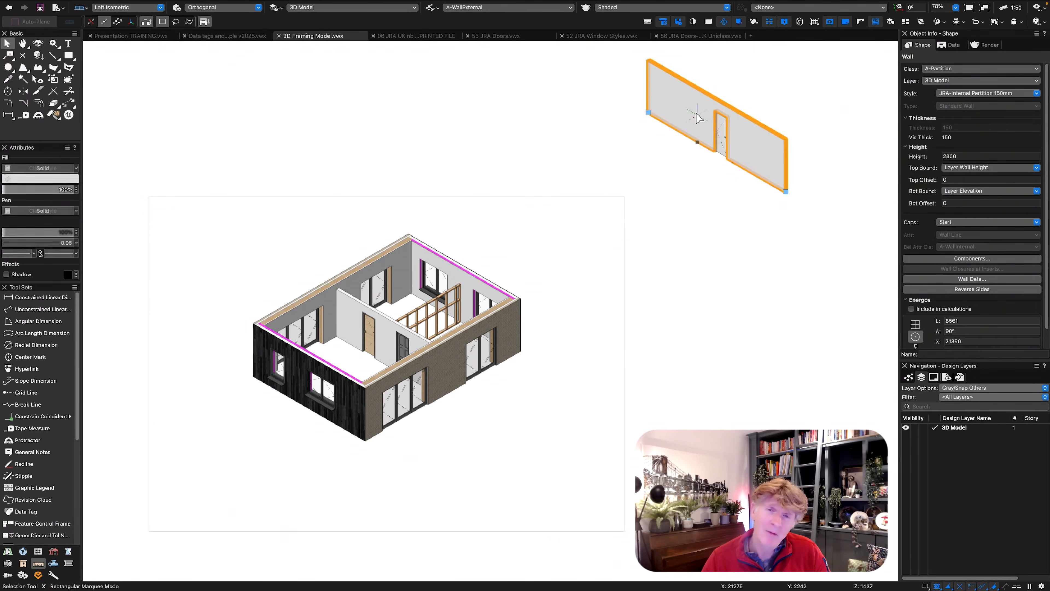
click(698, 117)
key(Delete)
key(5)
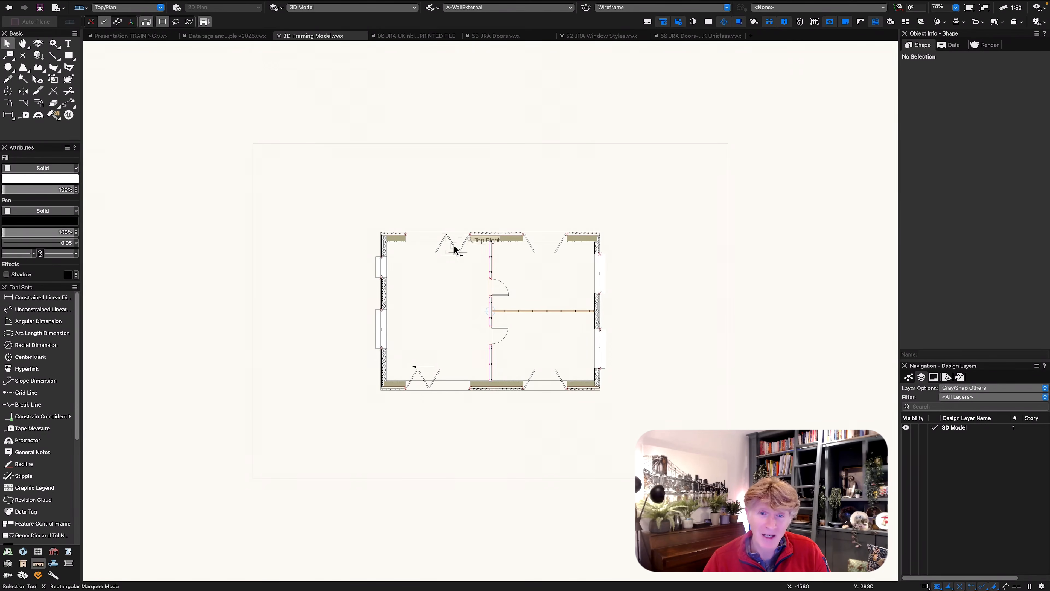
Review the window schedule in the window styles file, look at the doors file and return to the framing model
click(601, 35)
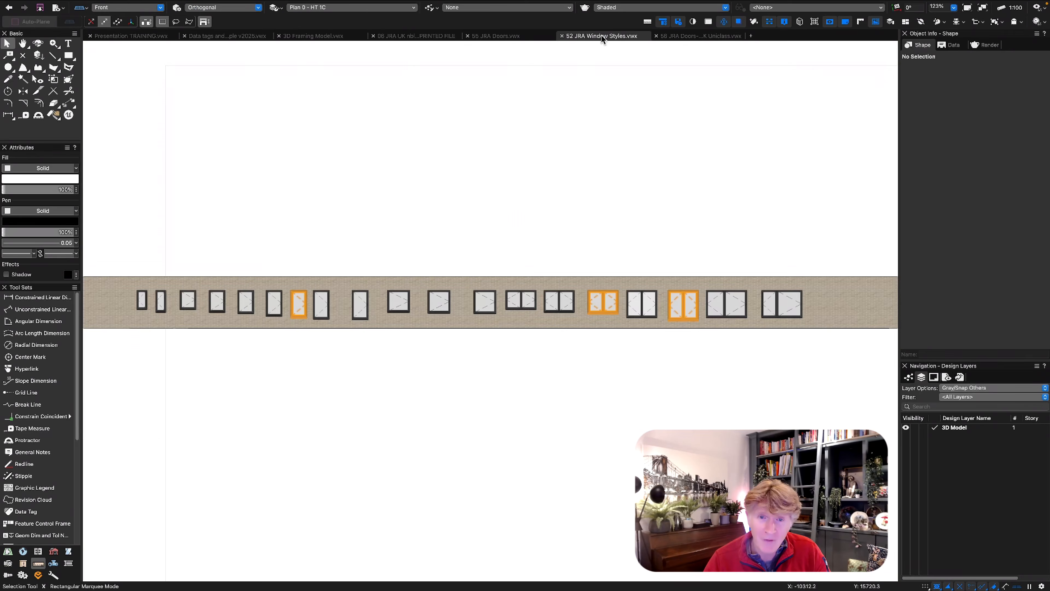
click(487, 203)
scroll(487, 203, down, 3)
click(399, 329)
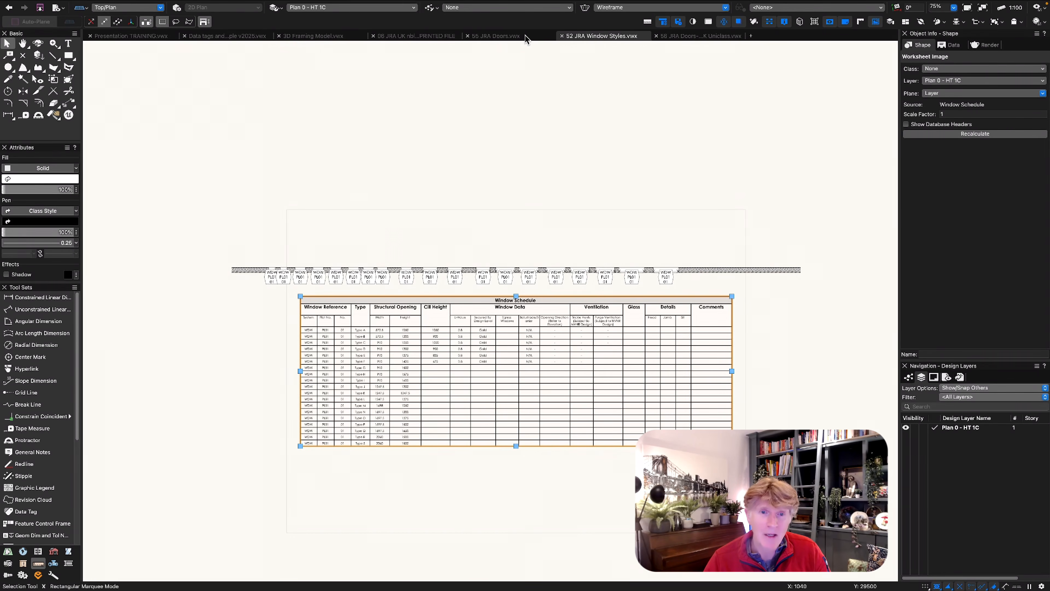
click(525, 36)
click(326, 36)
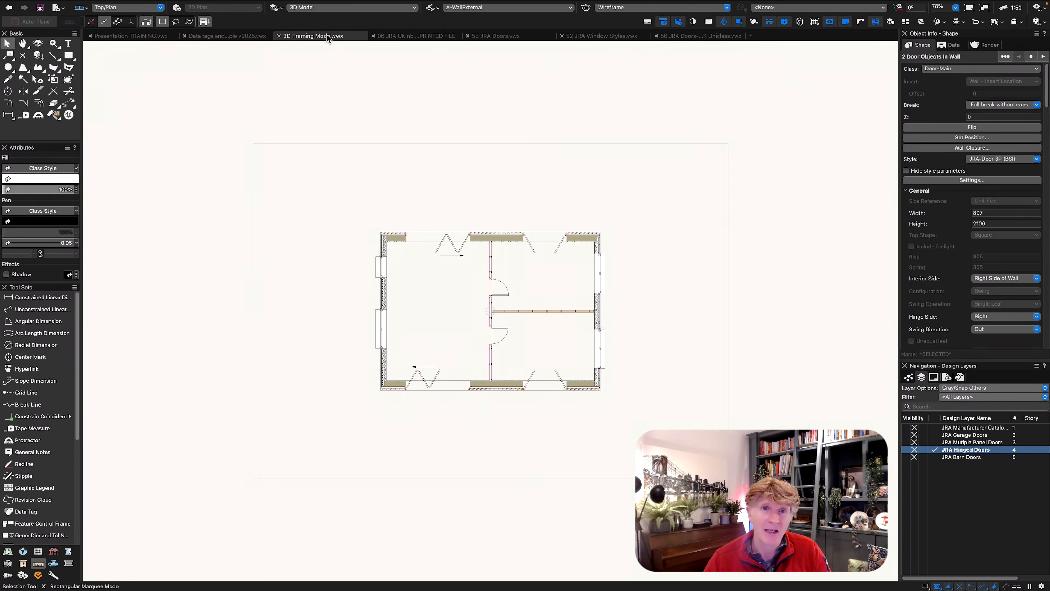
Paste the window schedule worksheet into the framing model, place it below the floor plan and recalculate it
key(super+v)
drag(366, 272, 552, 429)
right_click(308, 451)
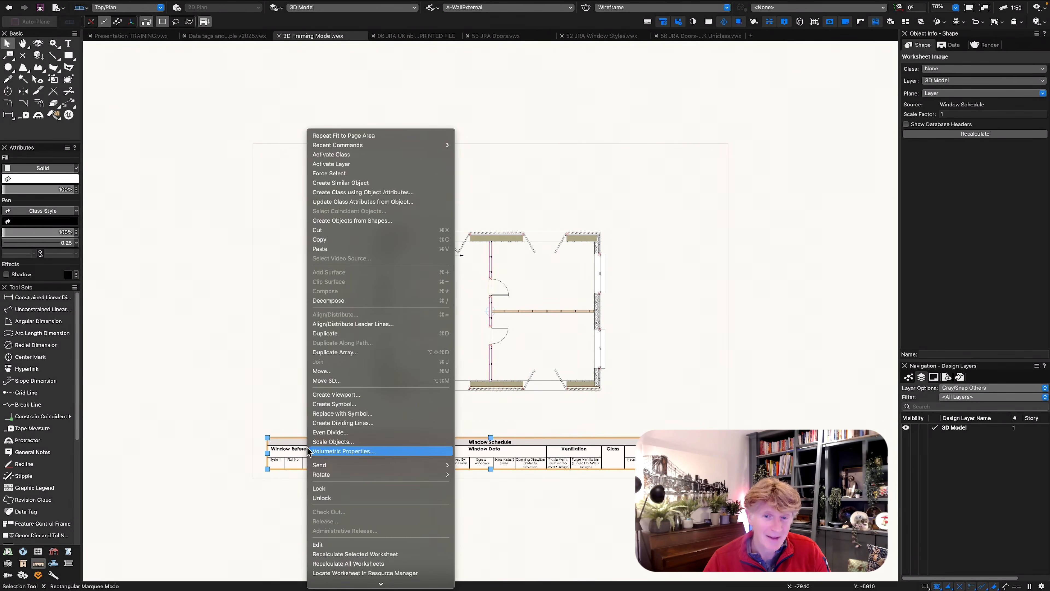
click(352, 554)
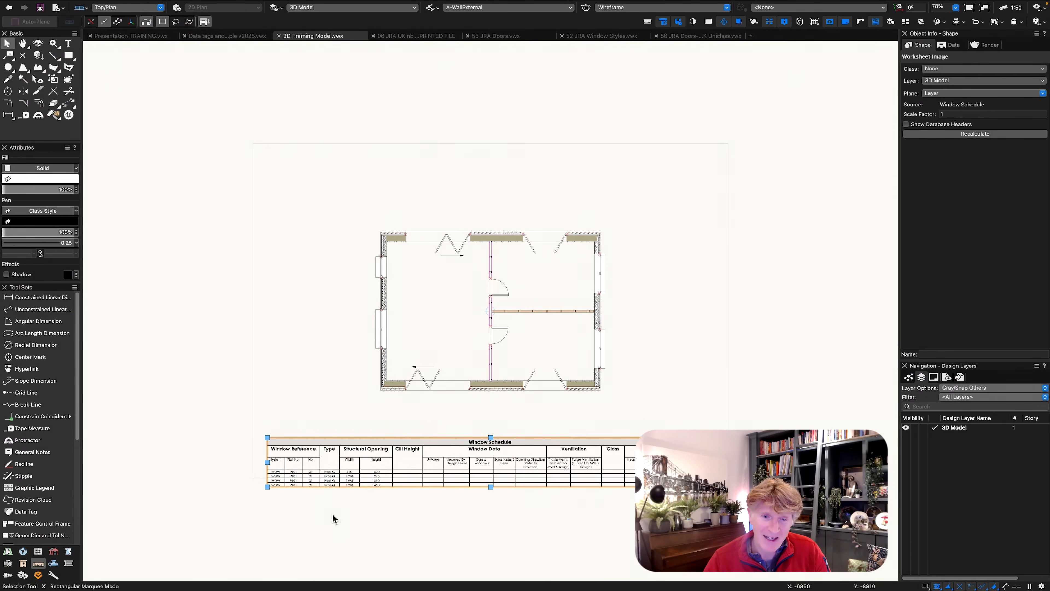
Move the window schedule onto a new design layer named Scheds and make that layer invisible
click(335, 518)
scroll(356, 476, up, 5)
drag(451, 458, 451, 407)
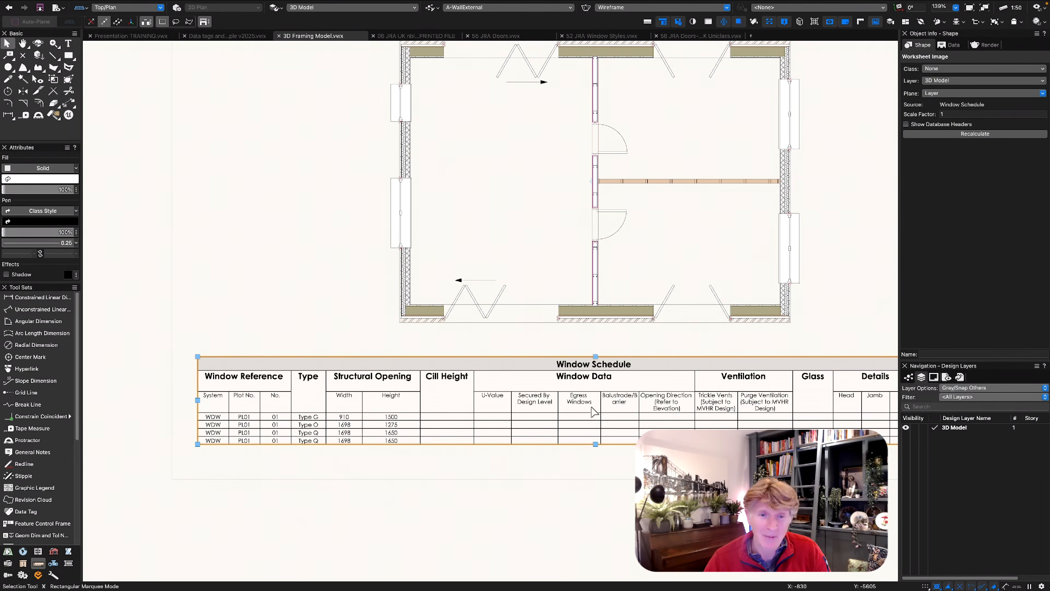
scroll(594, 414, down, 2)
middle_drag(716, 417, 584, 401)
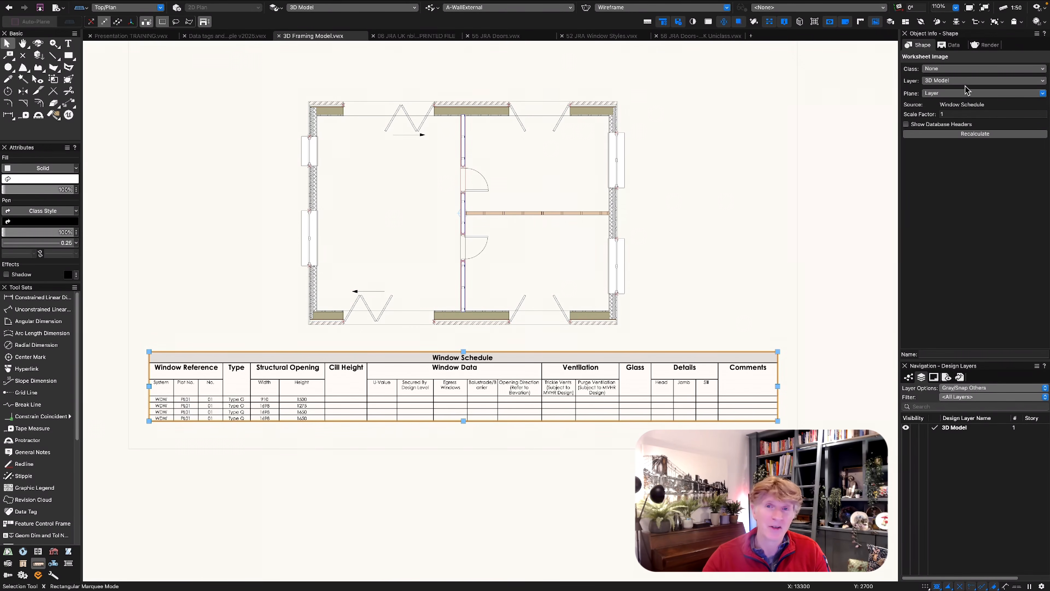
click(957, 80)
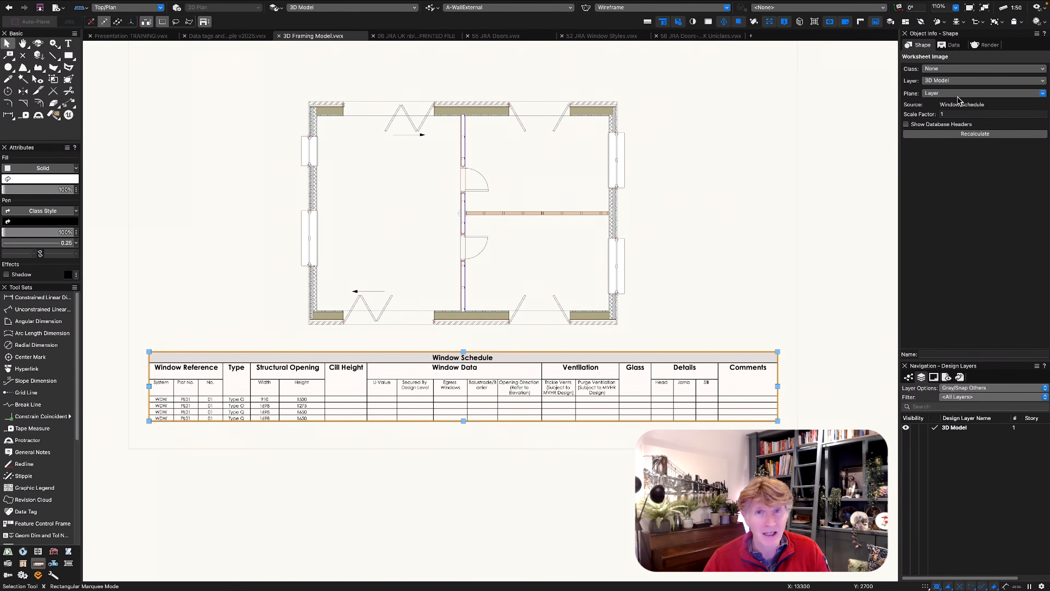
click(958, 100)
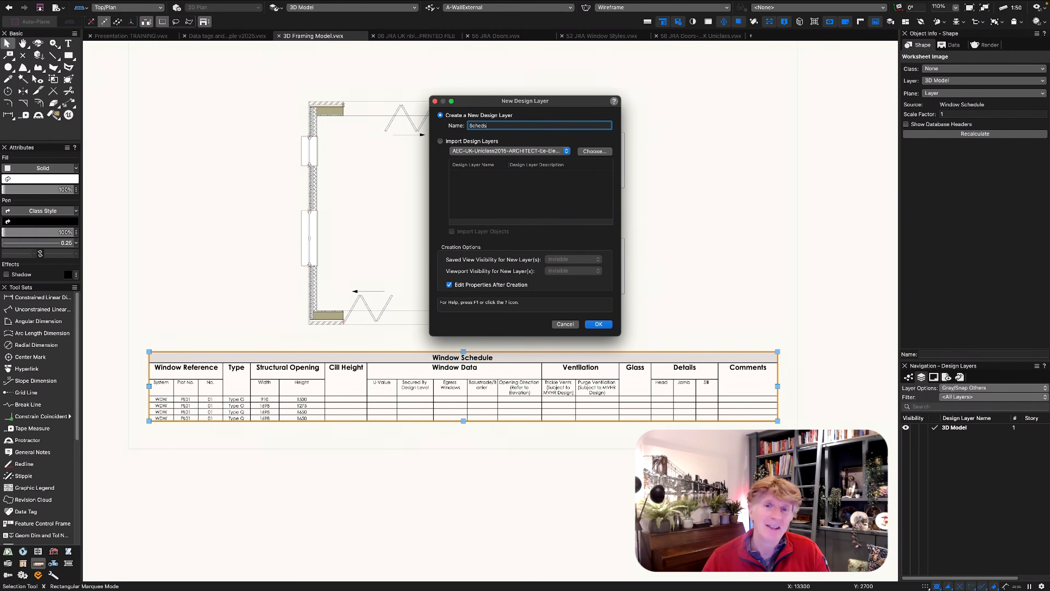
key(Return)
click(493, 168)
key(Tab)
key(Return)
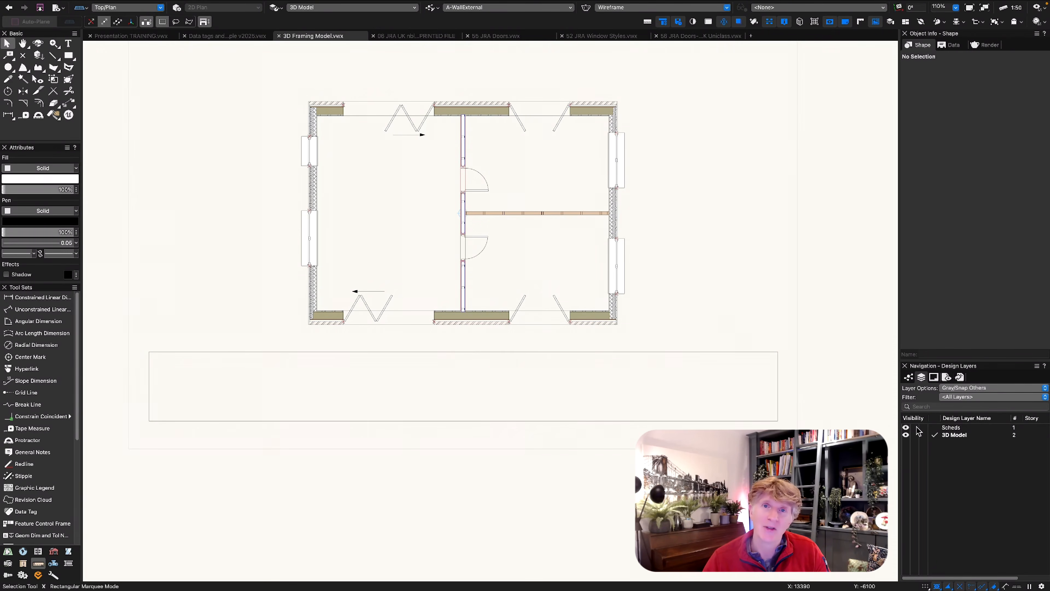
click(915, 428)
Create an unstyled slab bounded by the house's external walls using the Slab tool's picked walls mode
key(ctrl+4)
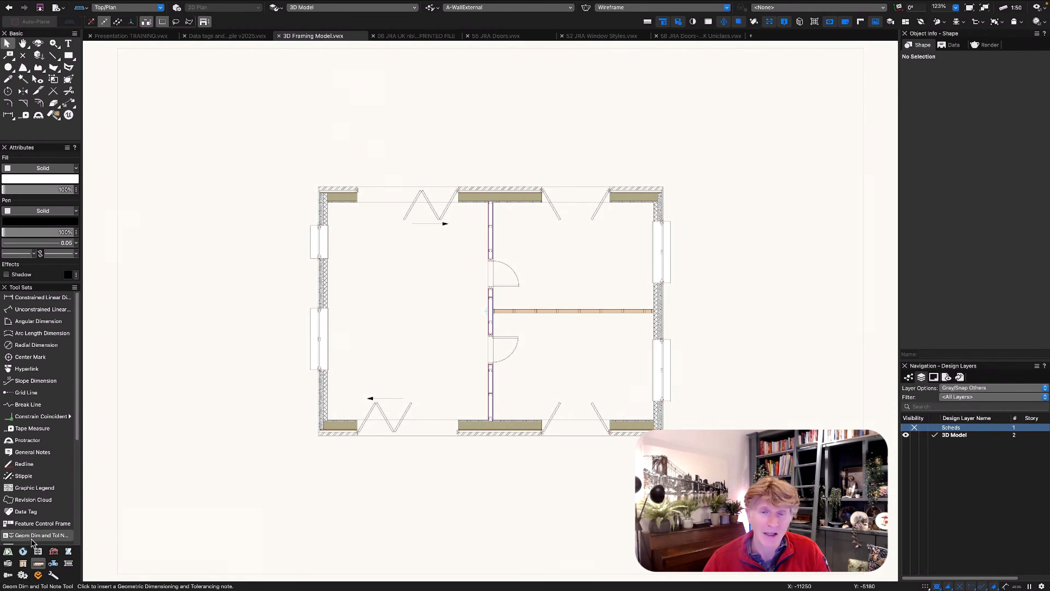
click(54, 551)
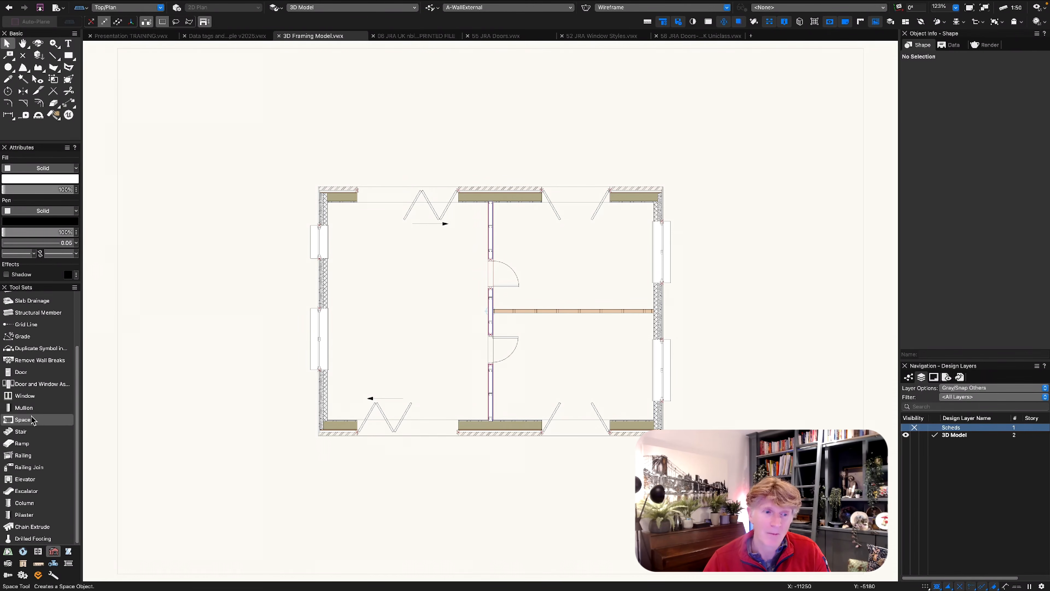
scroll(42, 398, up, 2)
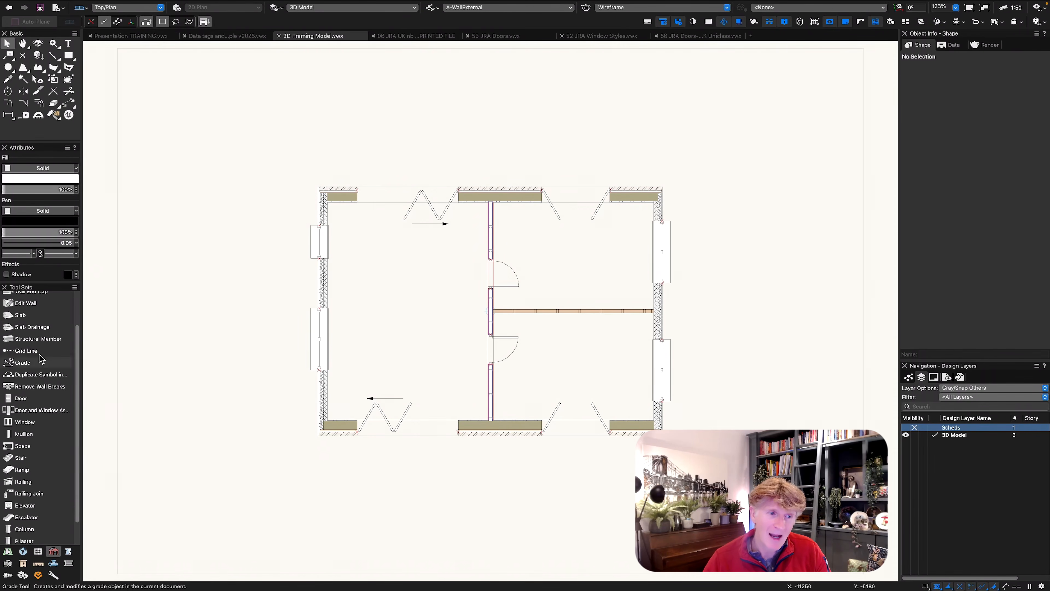
click(22, 314)
click(346, 197)
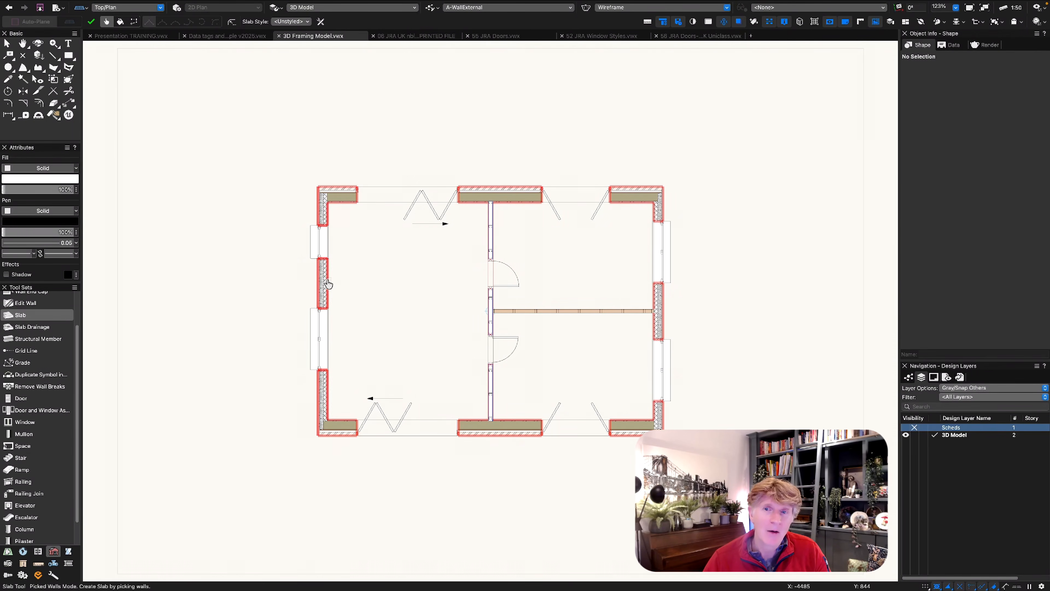
click(91, 21)
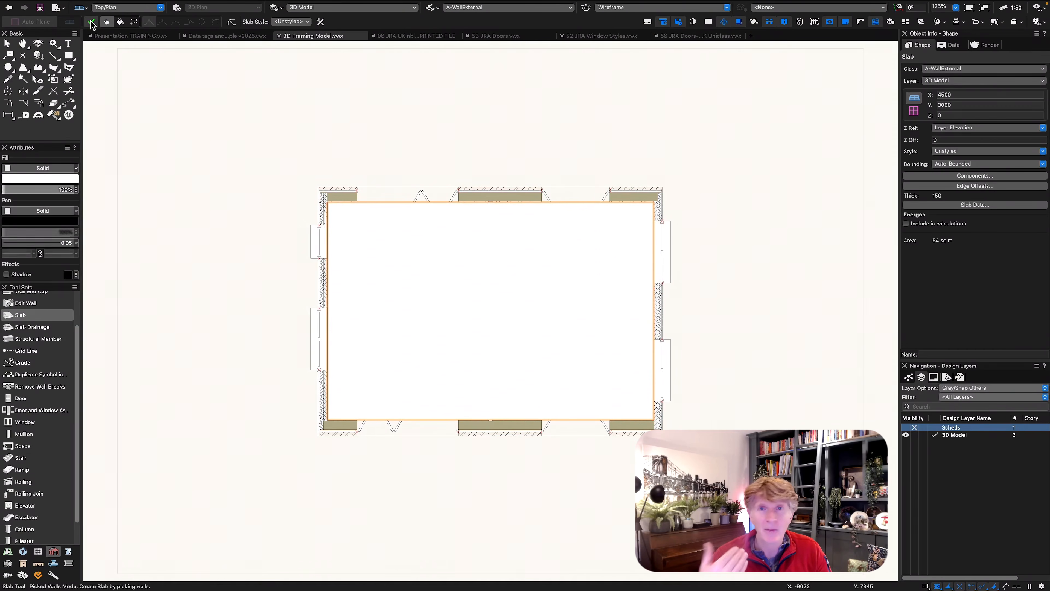
Send the new slab behind the walls and partitions
right_click(423, 226)
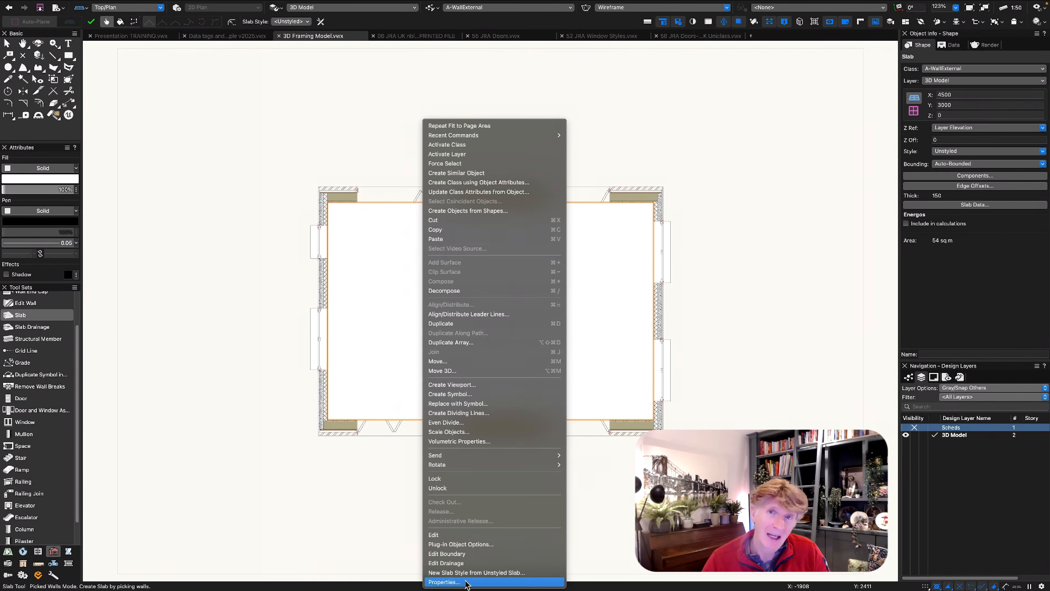
mouse_move(490, 455)
click(598, 476)
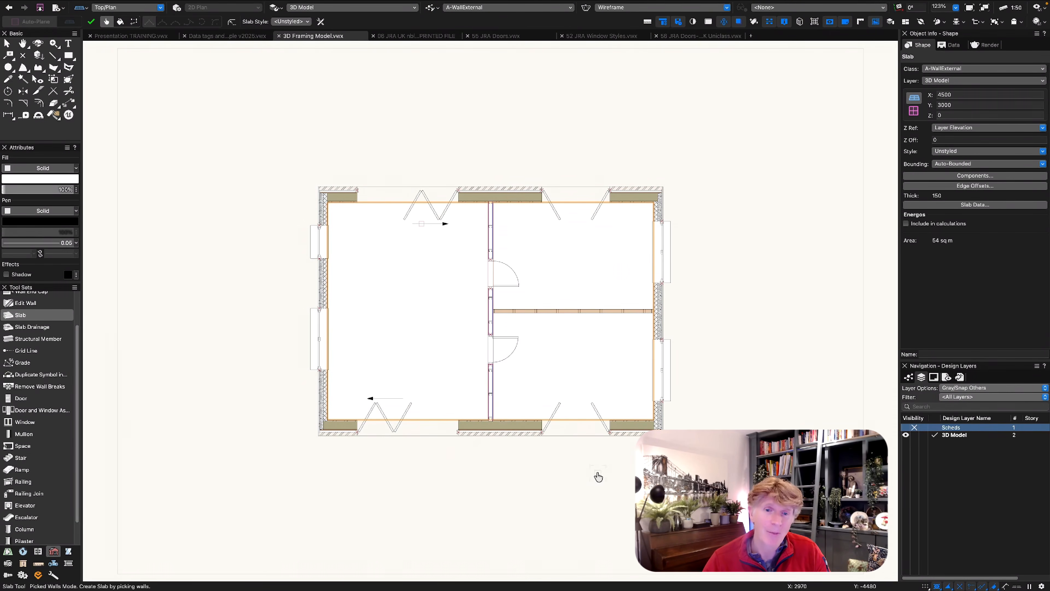
Offset the small rooms' end wall outward by 1 m and the upper long wall outward by 1 m
key(x)
click(550, 126)
drag(663, 316, 698, 315)
text(1m)
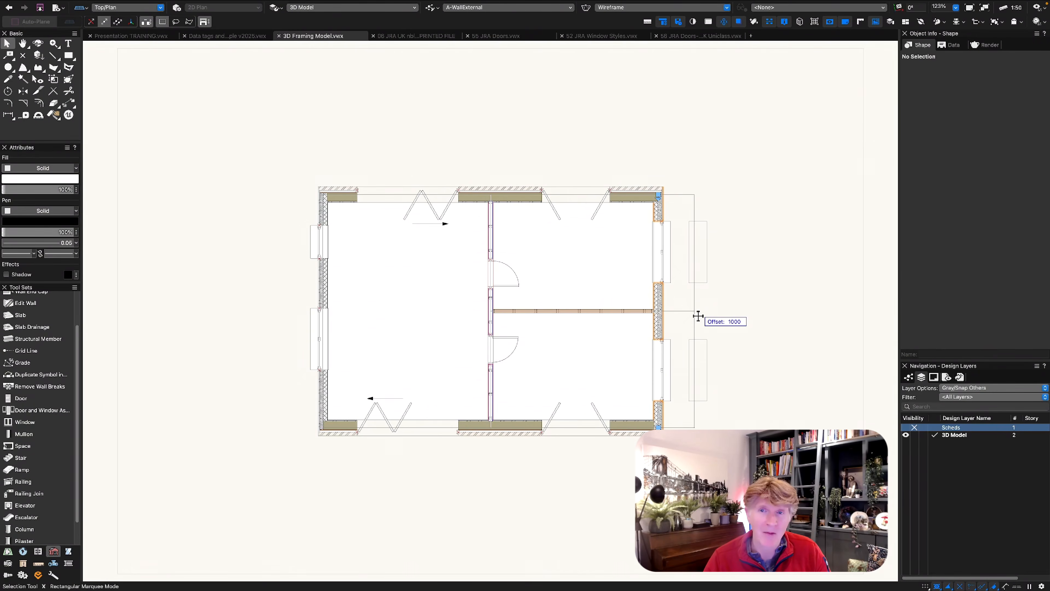
key(Return)
drag(509, 188, 506, 164)
text(1m)
key(Return)
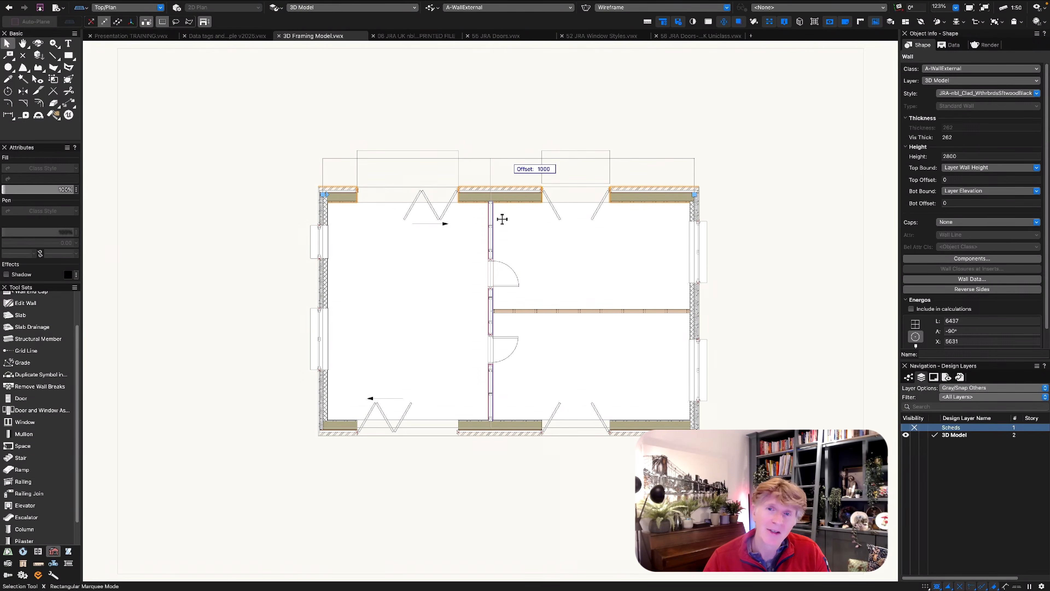
Shift the partition with the two doors 1 m towards the small rooms
drag(492, 212, 516, 213)
text(1m)
key(Return)
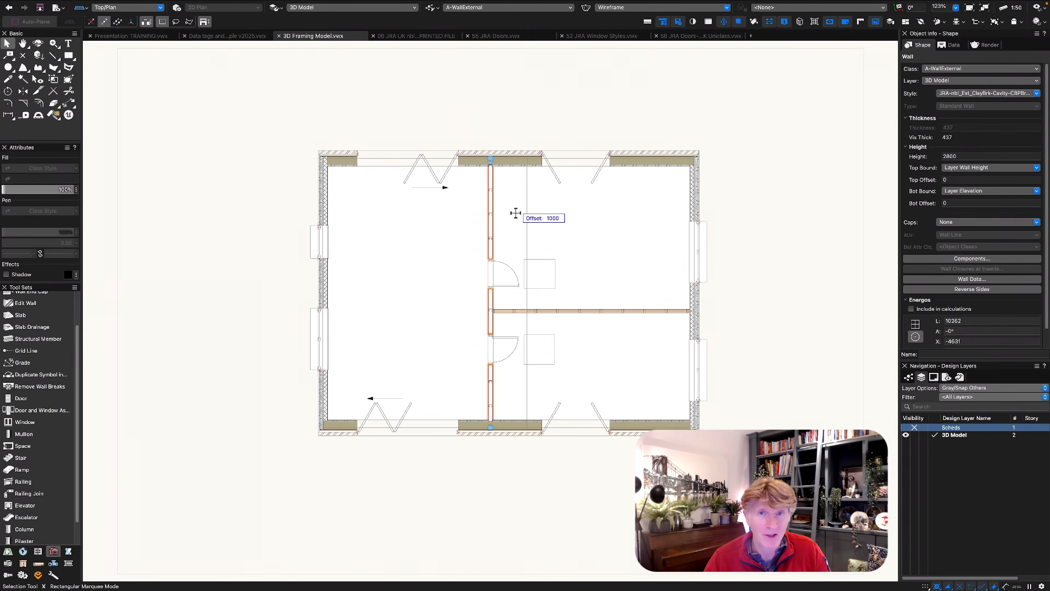
click(516, 213)
In shaded right isometric view, try pulling the black-clad end wall further outward
click(483, 126)
key(3)
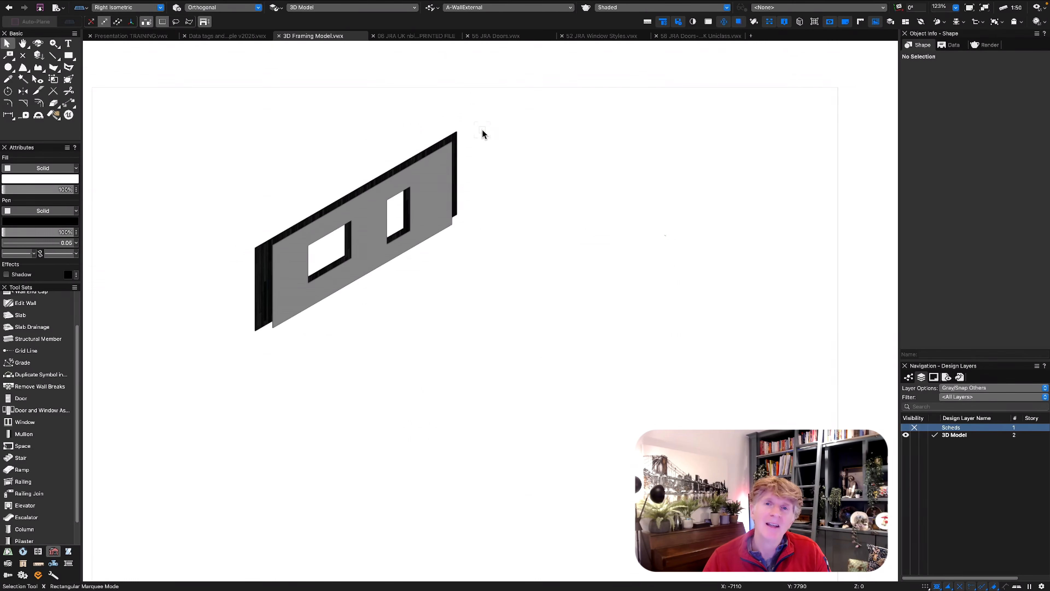
click(617, 435)
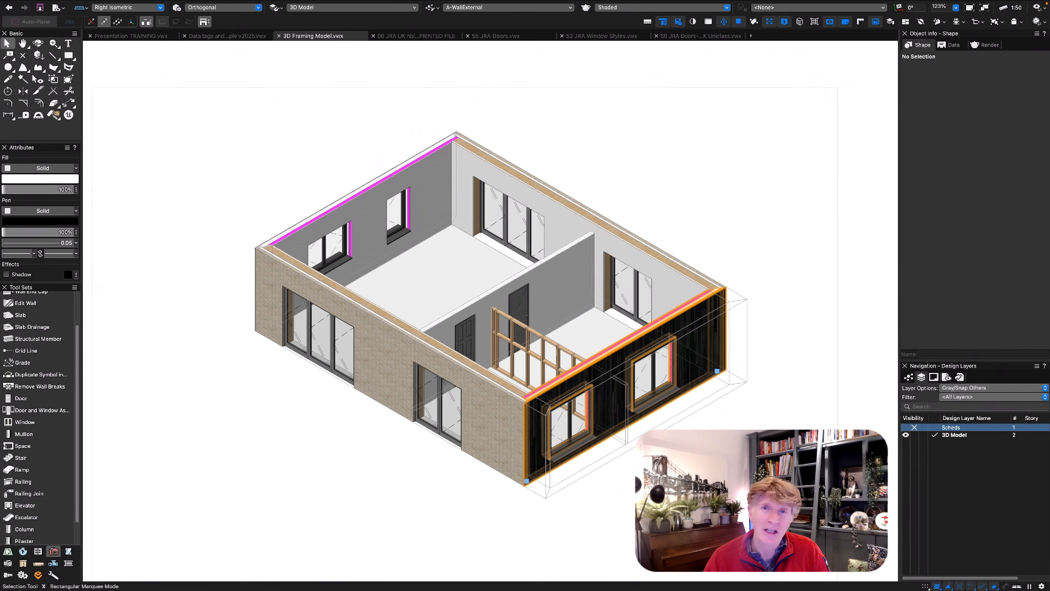
drag(616, 435, 637, 447)
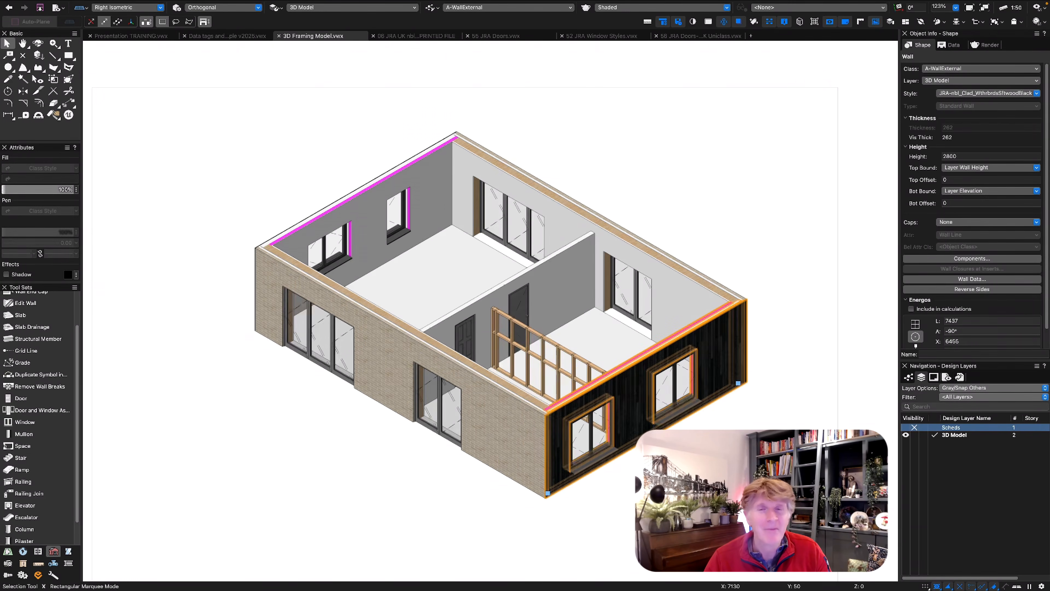
In Right view, edit the selected double casement window's style so its width and height are controlled by instance
key(6)
click(508, 387)
click(407, 293)
click(414, 345)
drag(414, 345, 413, 325)
scroll(414, 335, up, 5)
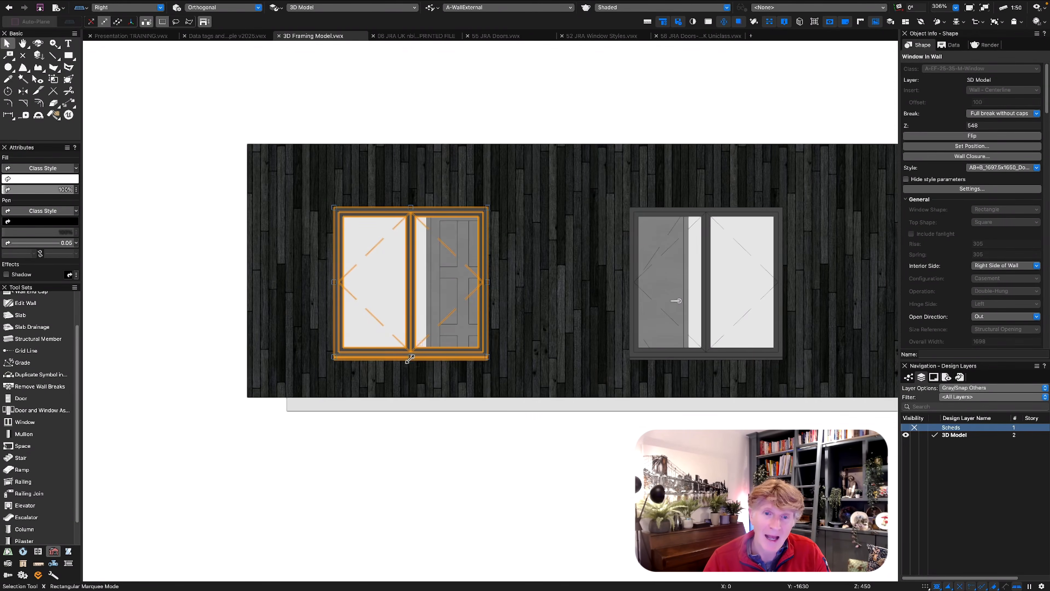
click(180, 187)
click(413, 306)
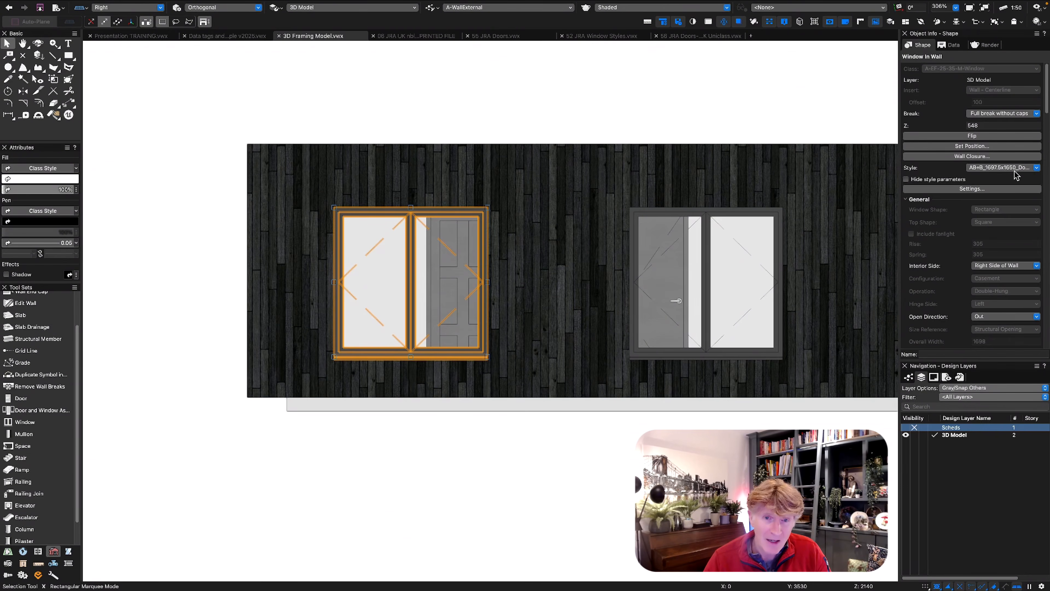
click(1012, 168)
click(944, 198)
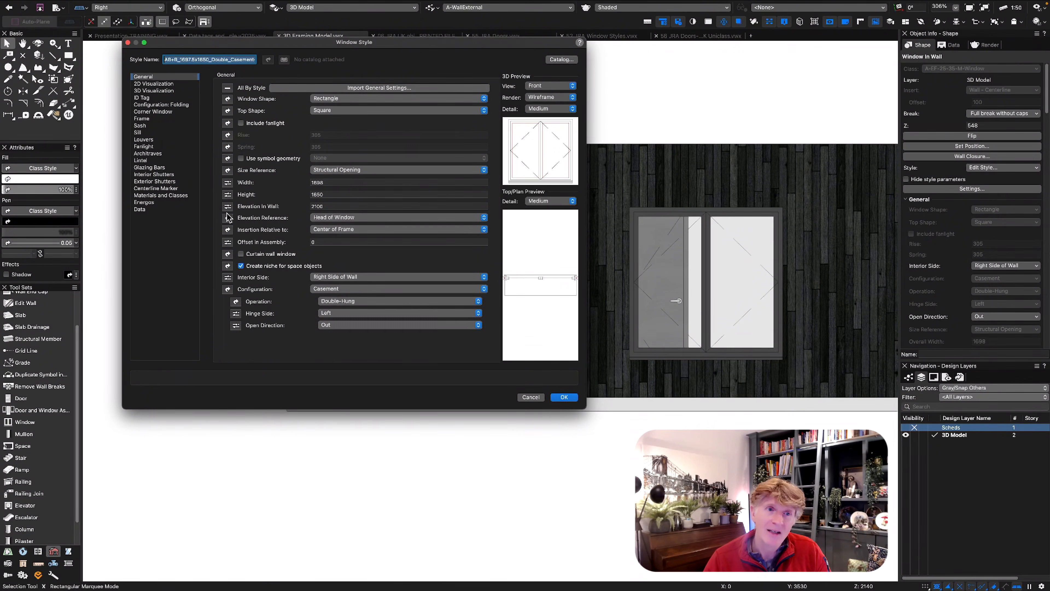
click(562, 398)
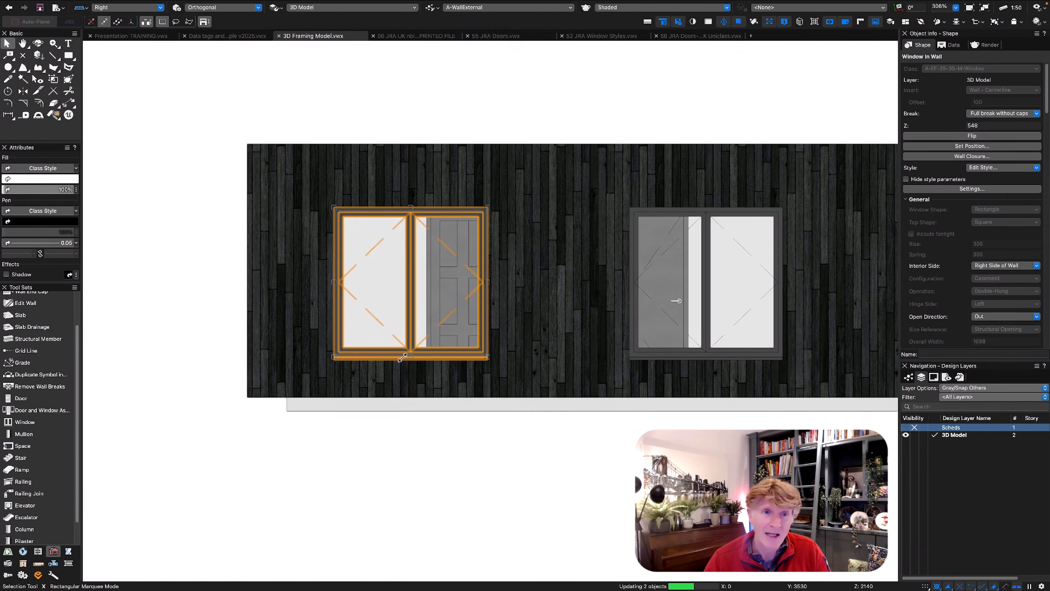
Stretch the selected window down to floor level and set its overall width to 1200 mm
drag(411, 308, 410, 371)
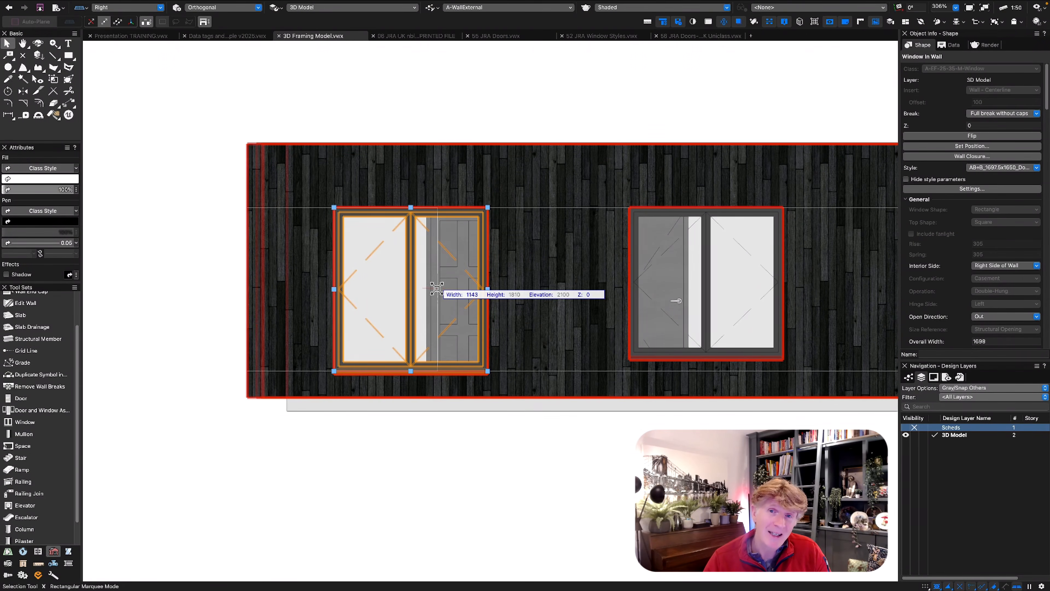
key(Return)
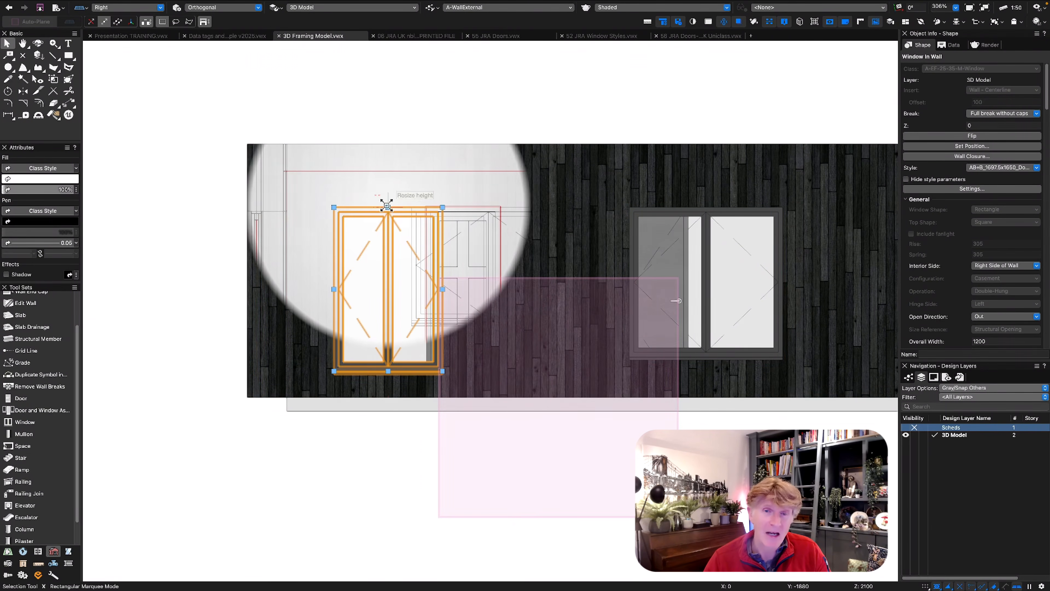
Try to shift the narrowed window along the wall freehand and with a 1 m X offset, undoing the attempts
drag(382, 206, 461, 206)
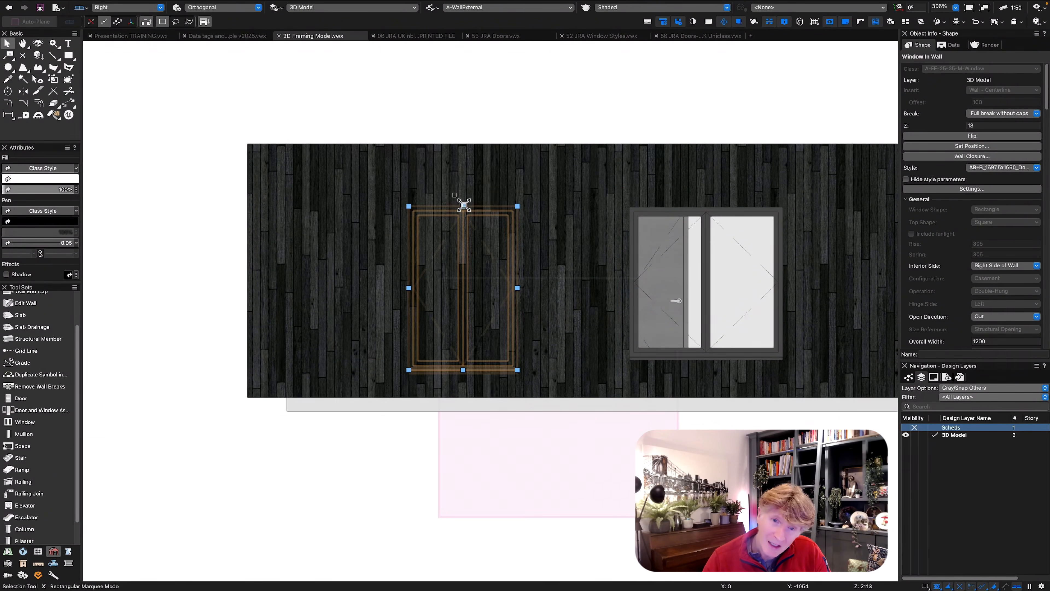
key(super+z)
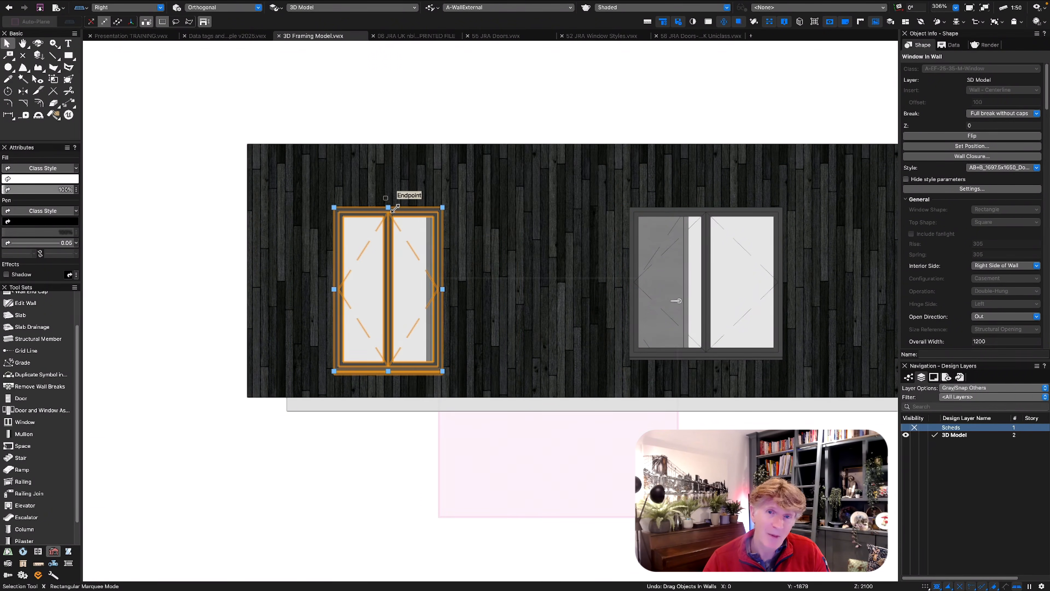
drag(396, 206, 470, 206)
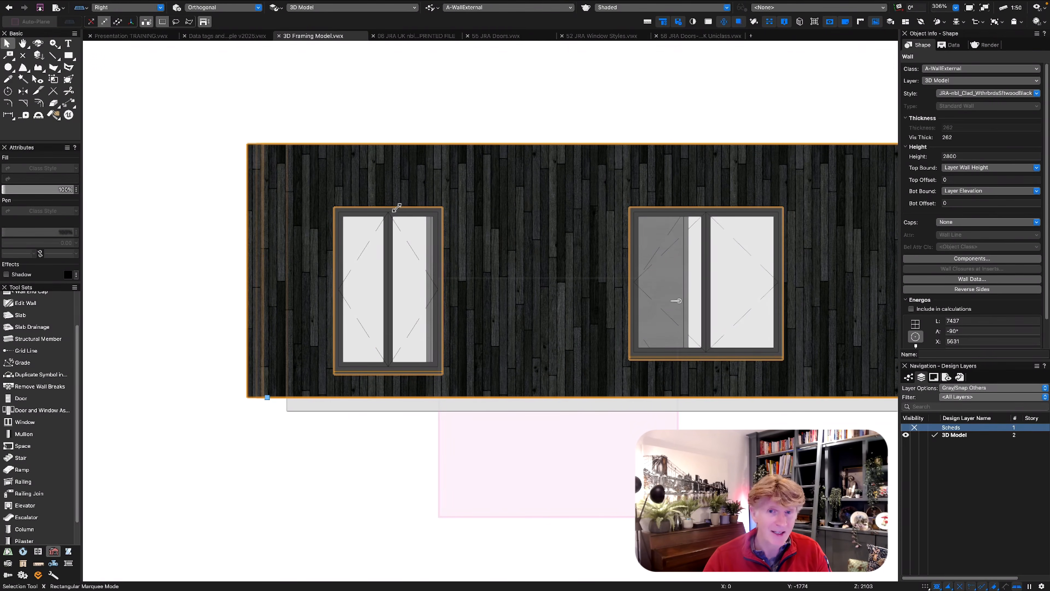
key(super+m)
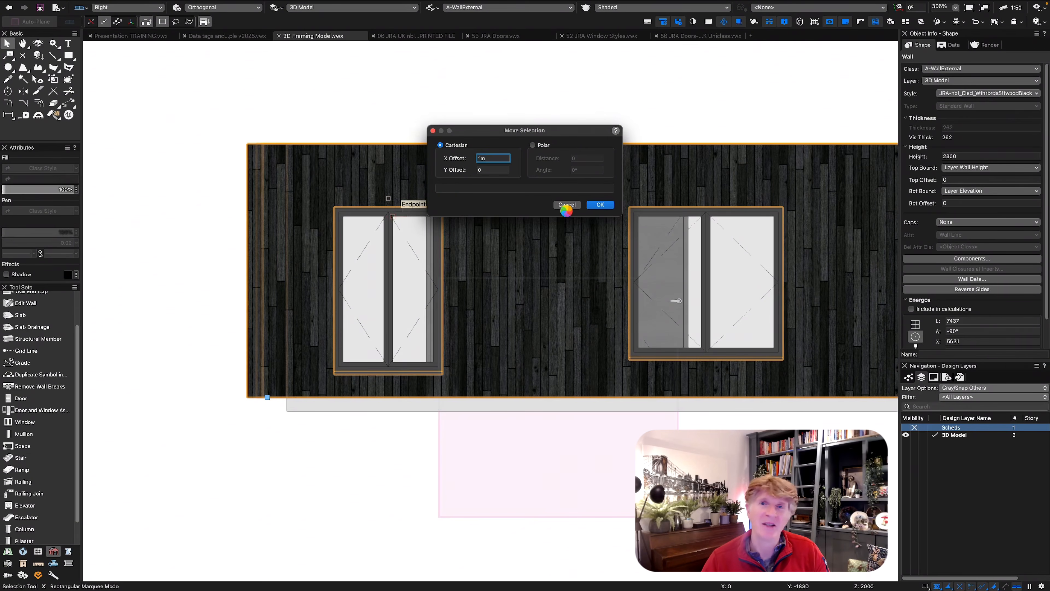
key(Return)
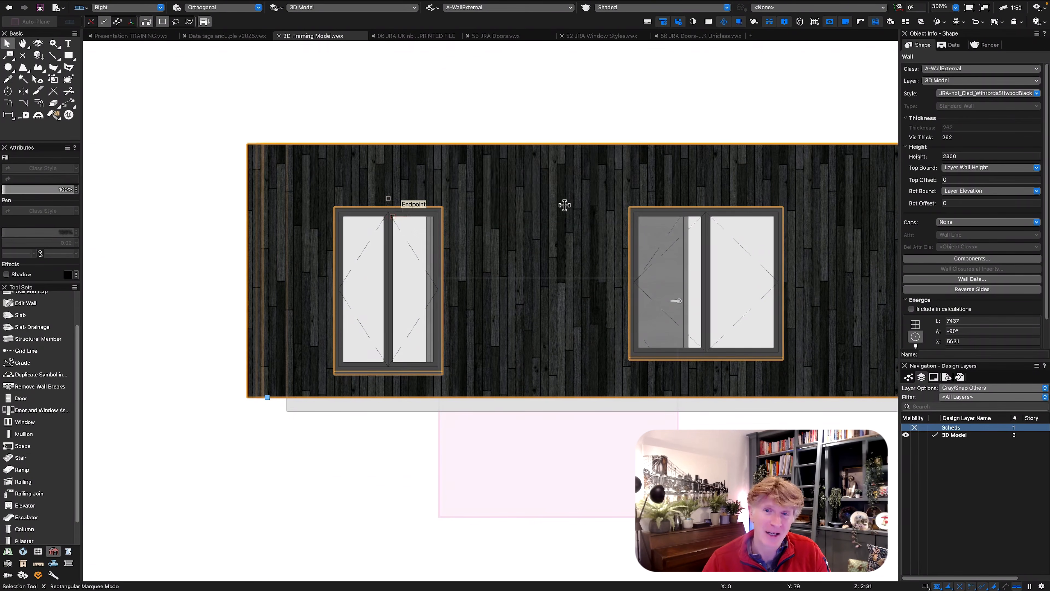
key(super+z)
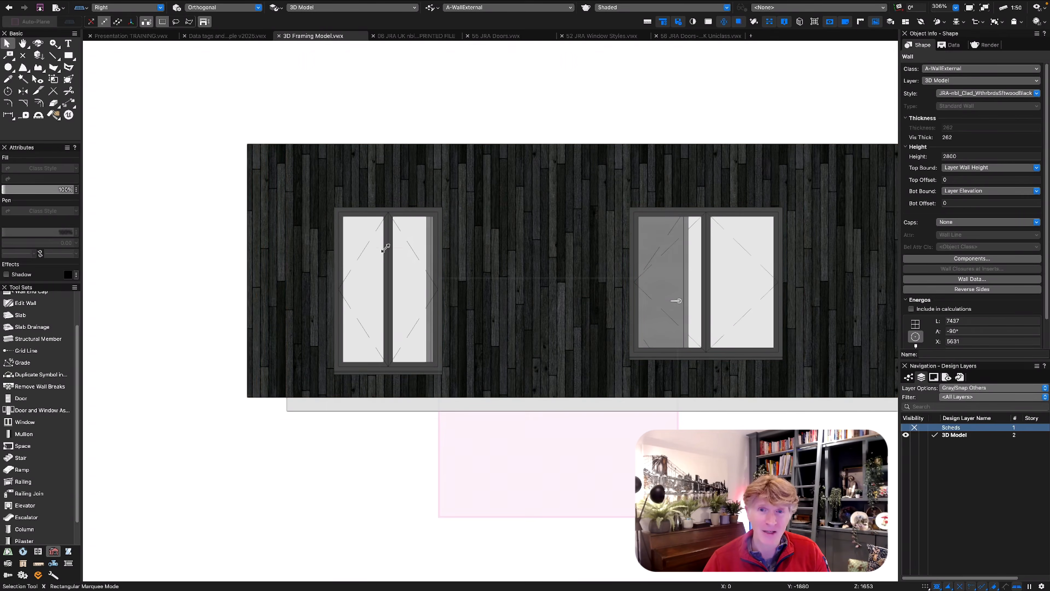
Move the 1200 mm wide window along the end wall with an X offset of 1 m
click(386, 247)
key(super+m)
click(492, 171)
key(Return)
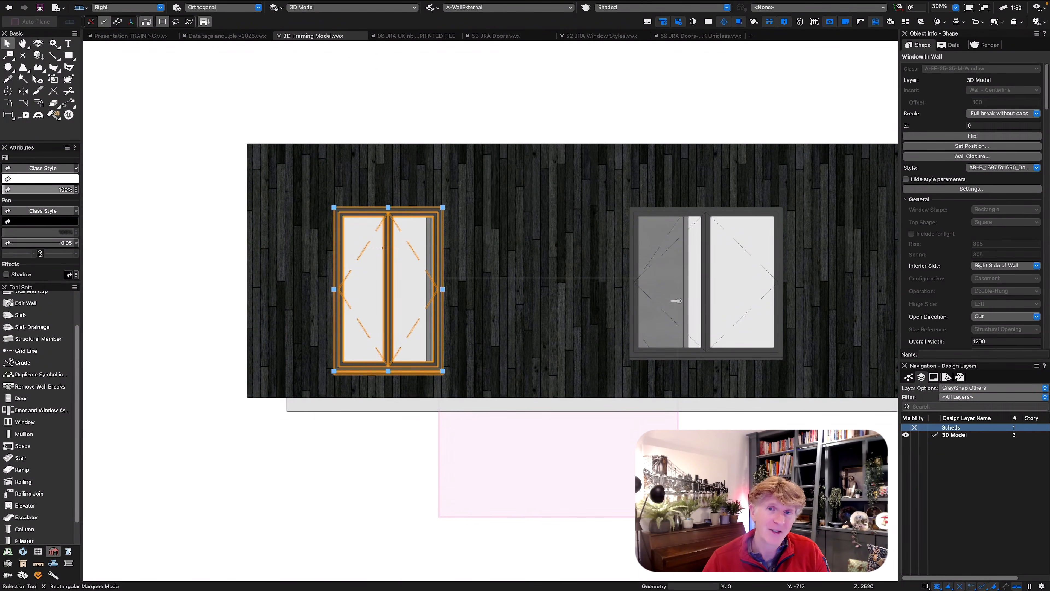
Place a duplicate of the 1200 mm wide window in the end wall beyond the other double window
scroll(536, 163, down, 5)
scroll(582, 176, up, 3)
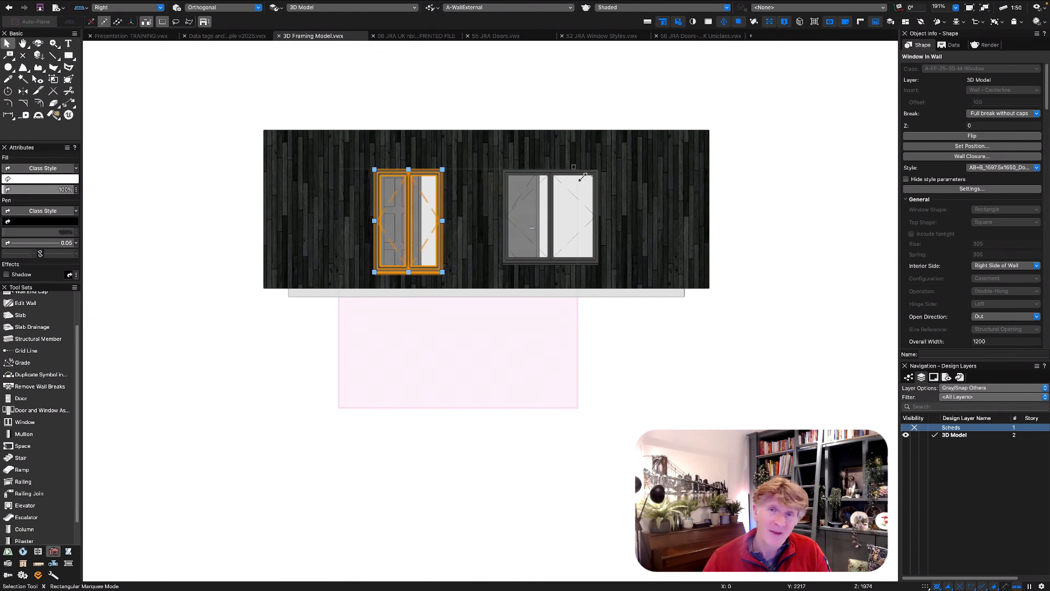
drag(404, 207, 643, 257)
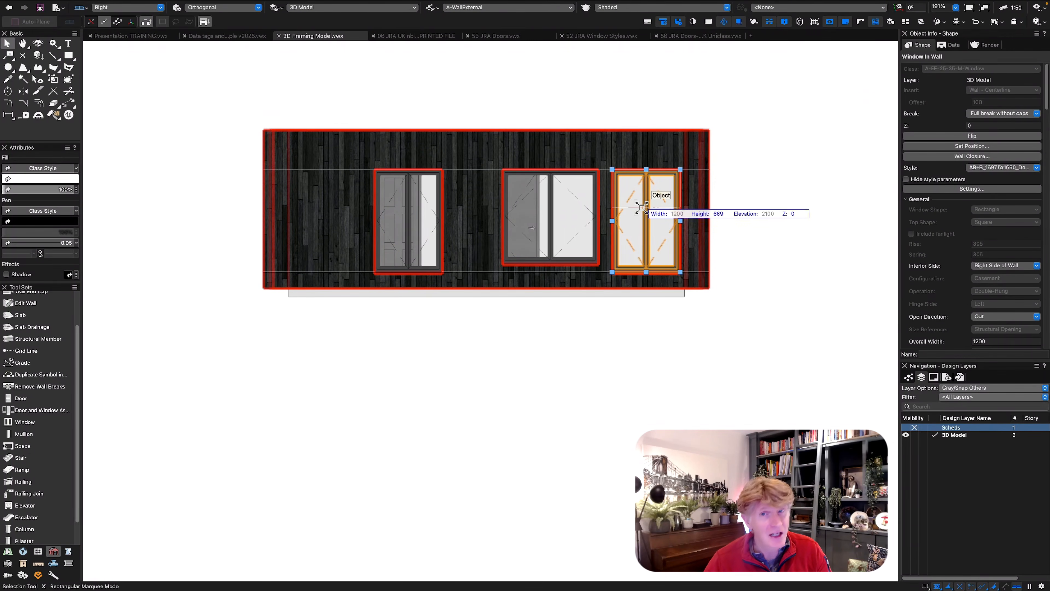
Raise the bottom edge of the duplicated 1200 mm wide window to make it a short high-level window
drag(641, 203, 642, 202)
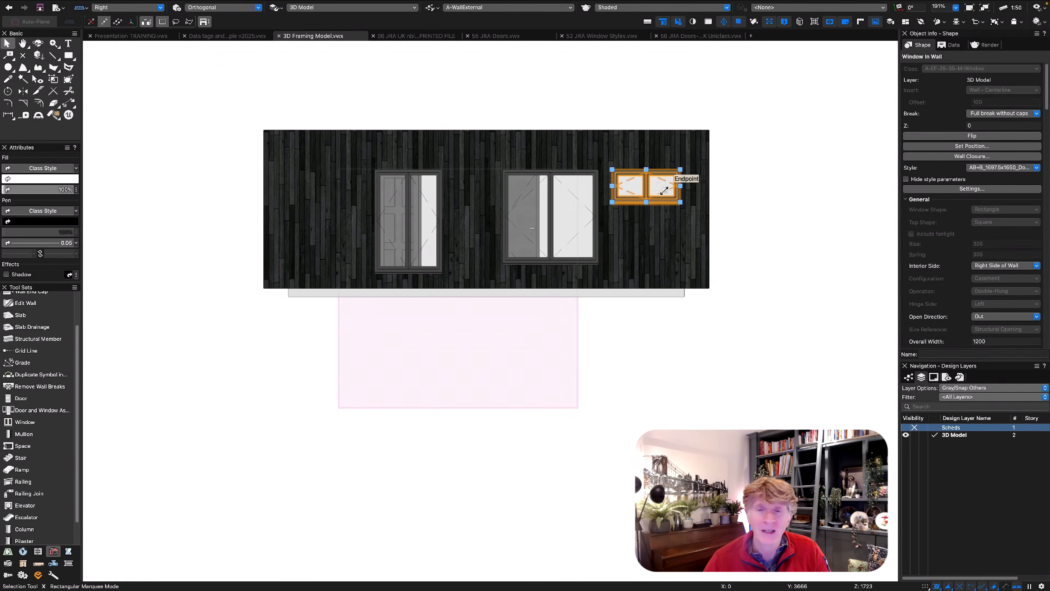
key(3)
Widen the two-leaf folding door in the rear wall to 2400 mm by stretching one side in plan
key(5)
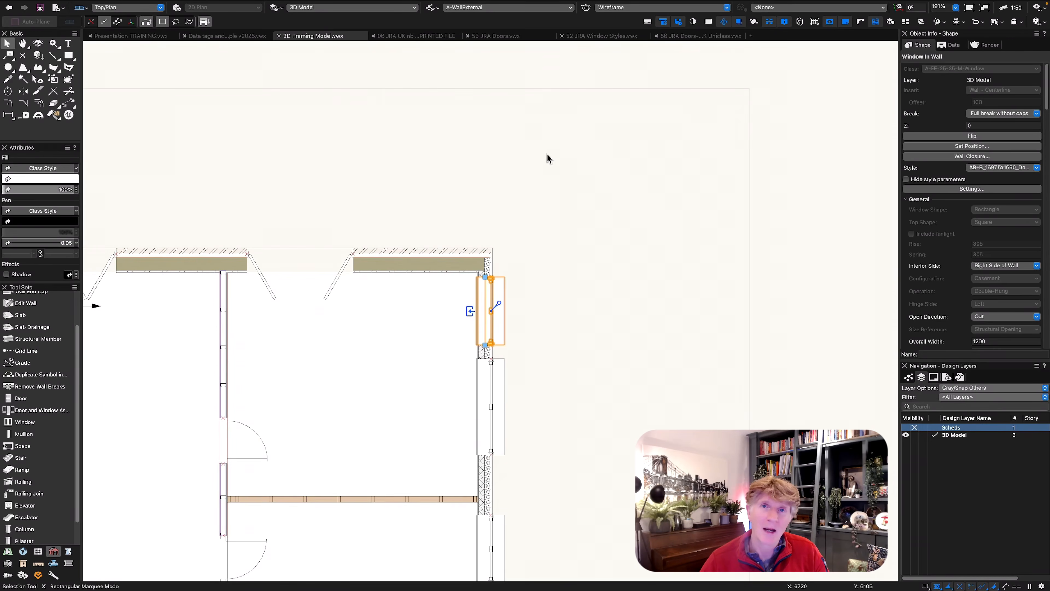
click(330, 270)
click(353, 261)
drag(352, 260, 408, 261)
key(Return)
Convert the widened folding door to unstyled and set its right leaf number to 2
key(8)
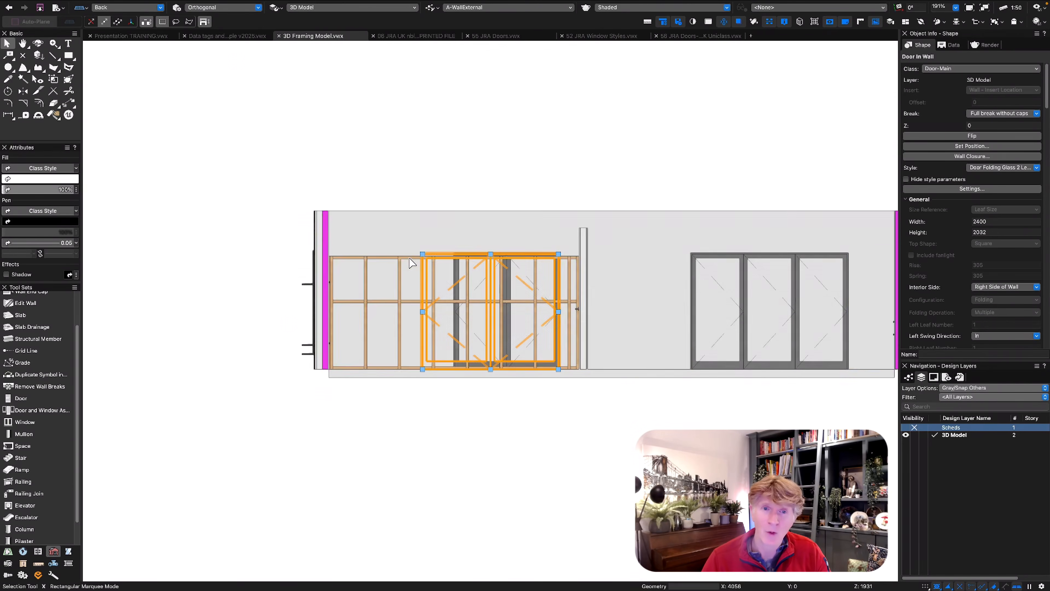
click(1005, 167)
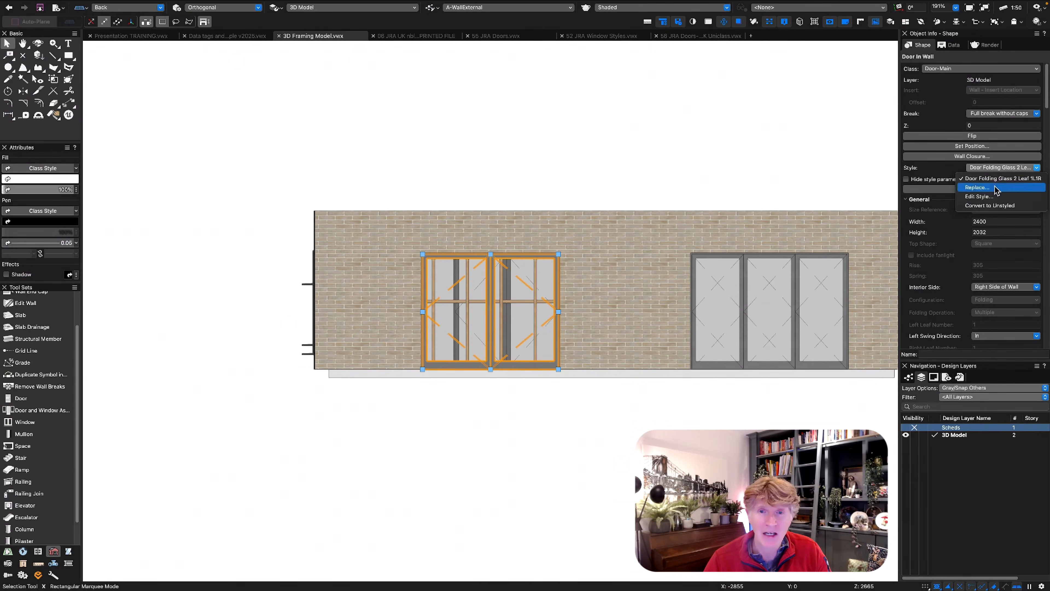
scroll(992, 198, down, 3)
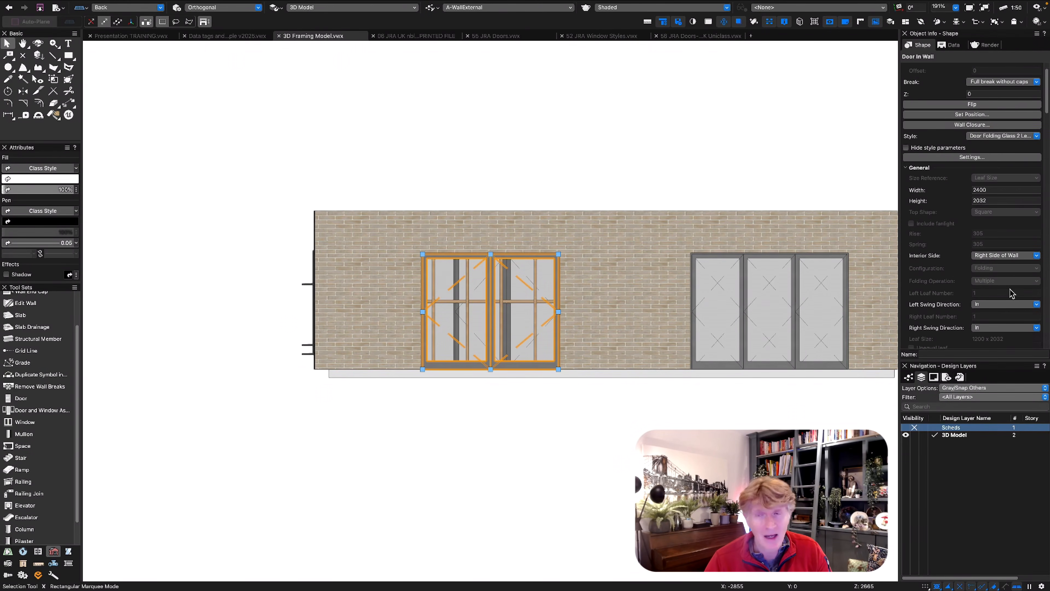
click(1002, 119)
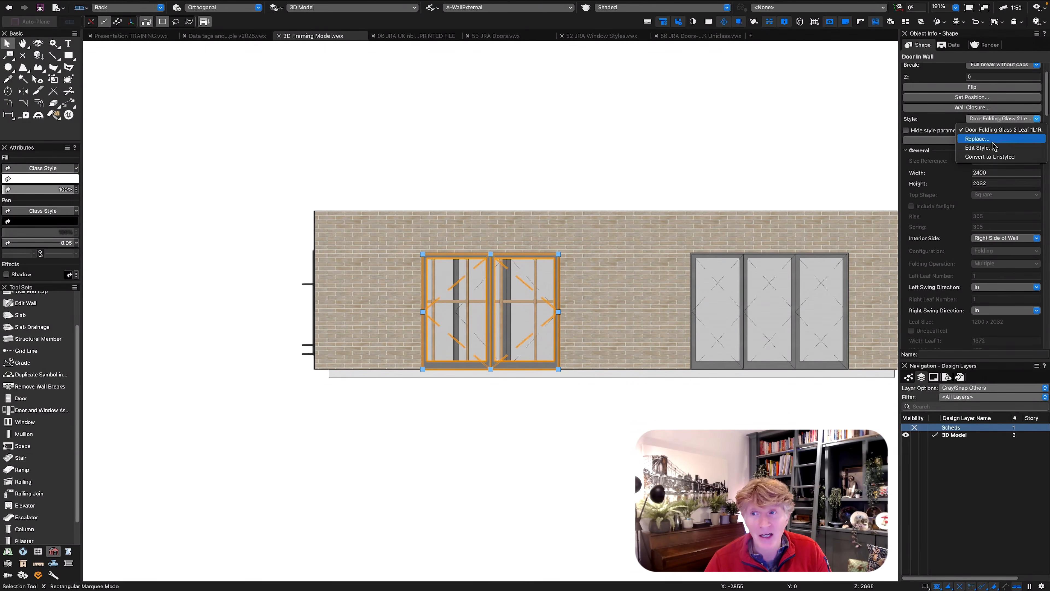
click(994, 157)
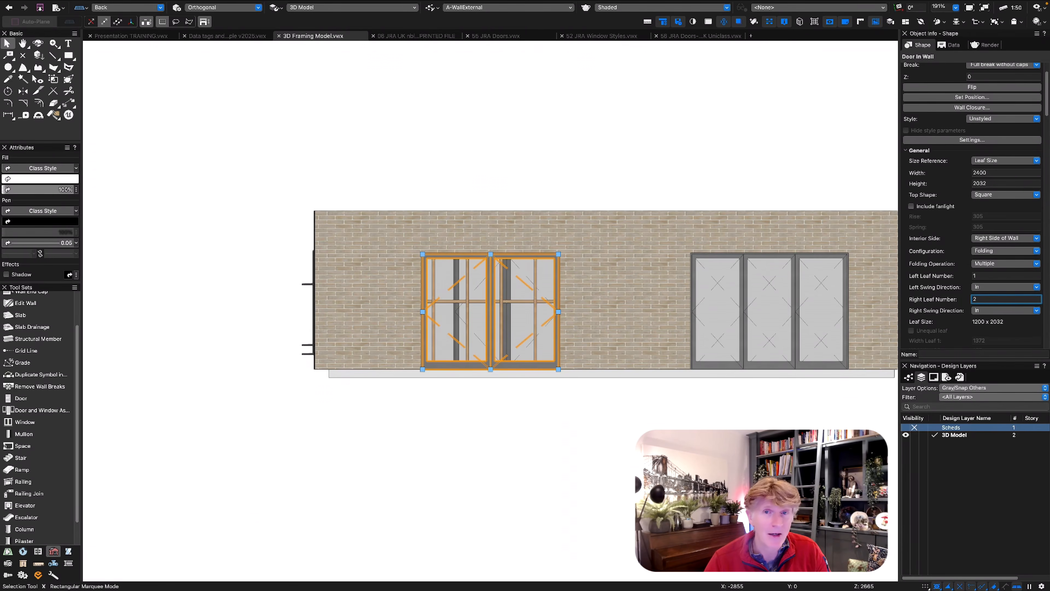
text(2)
key(Return)
Raise the top of the internal stud wall by changing its top offset
key(F5)
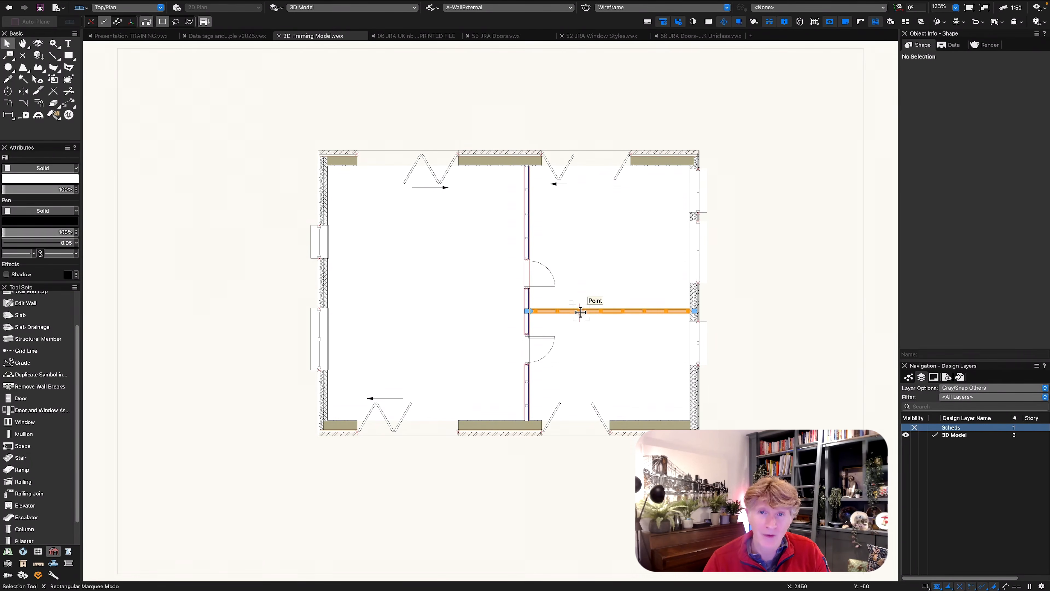
click(581, 313)
key(KP_7)
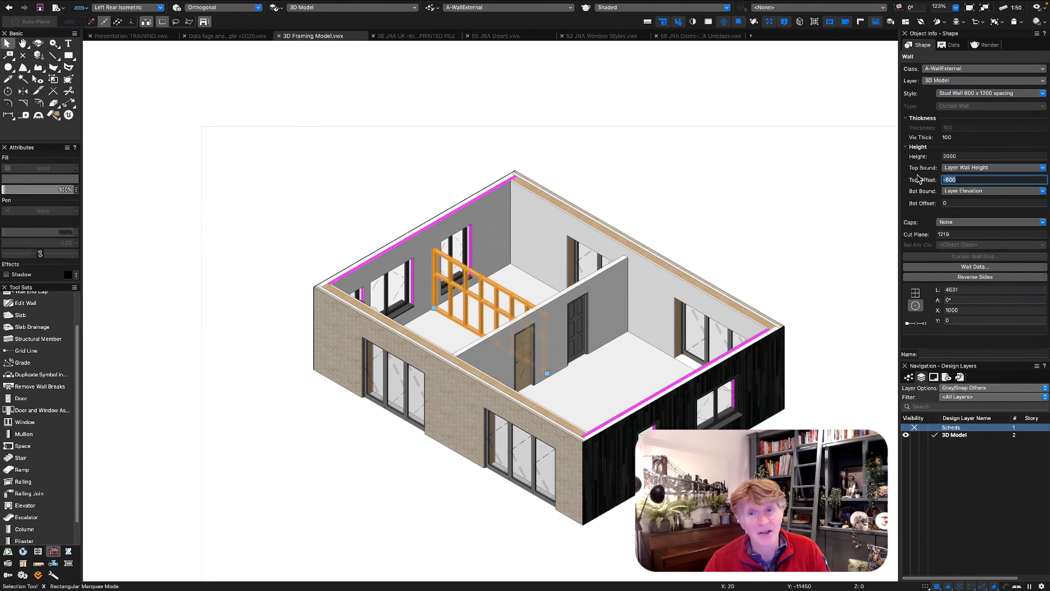
key(Return)
click(605, 151)
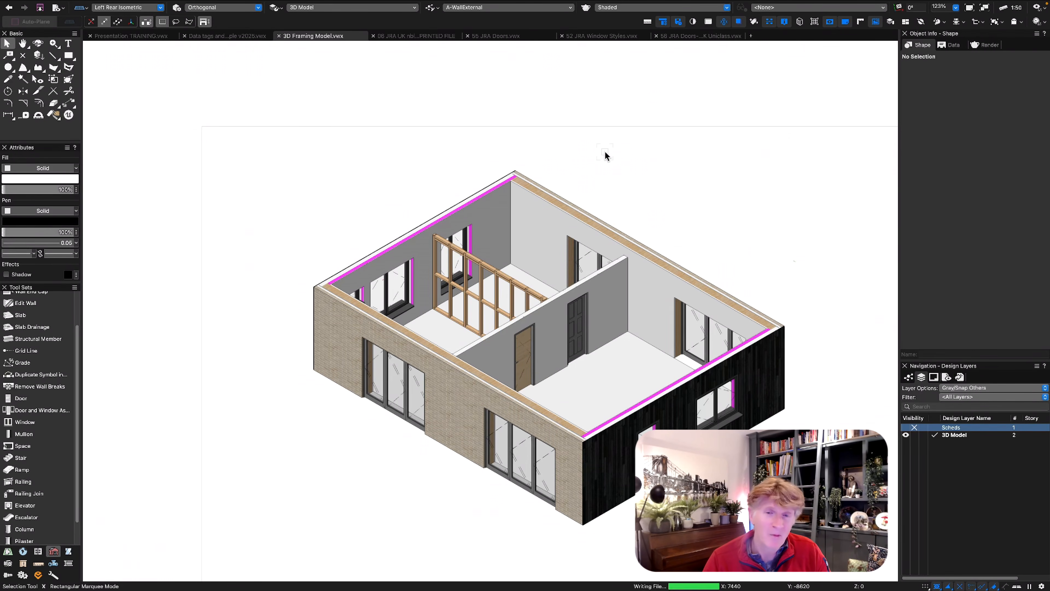
Replace the floor slab's style with the nbl_GS_ShtngTmbr-BttsTmbr screed style from the 07 JRA UK nbl Slabs library
click(622, 343)
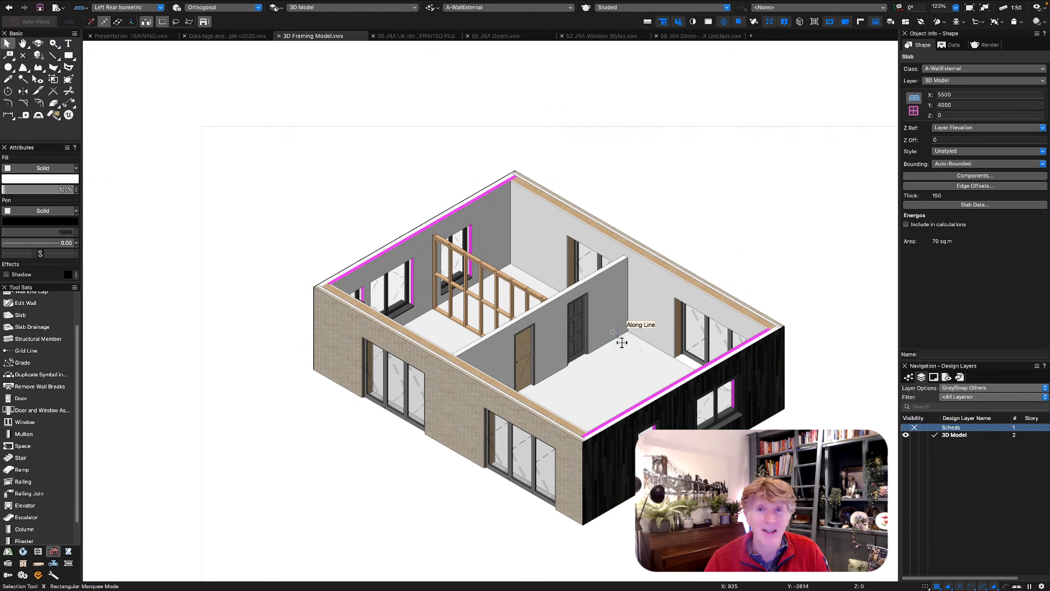
click(988, 151)
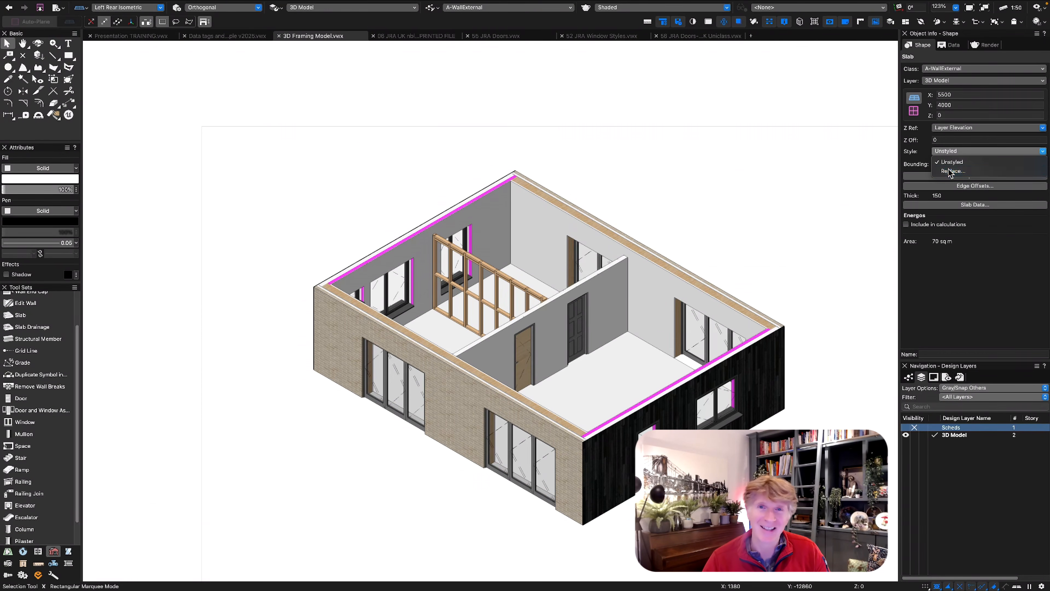
click(959, 162)
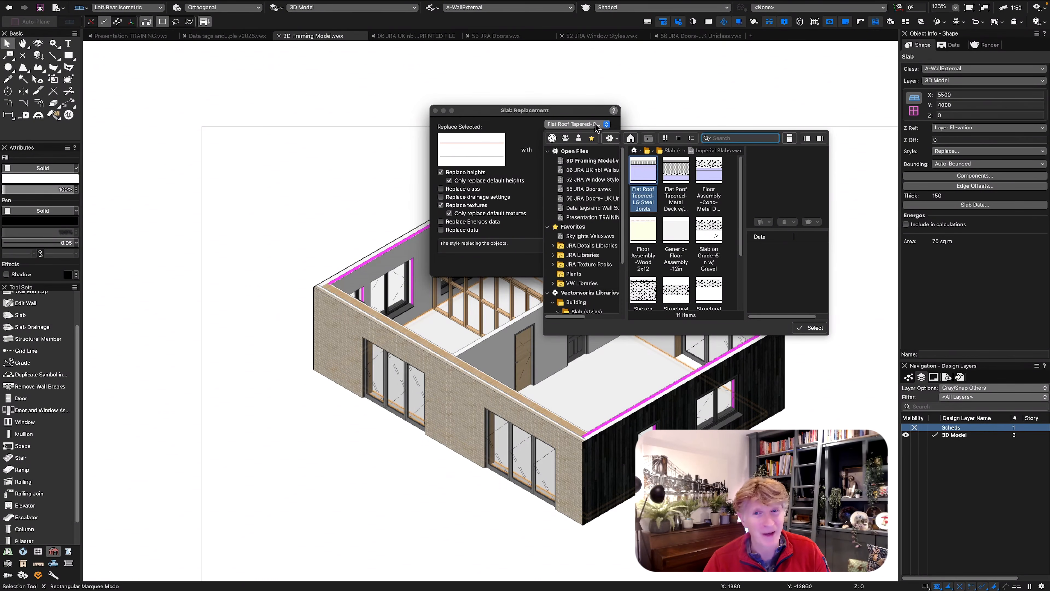
drag(828, 334, 883, 512)
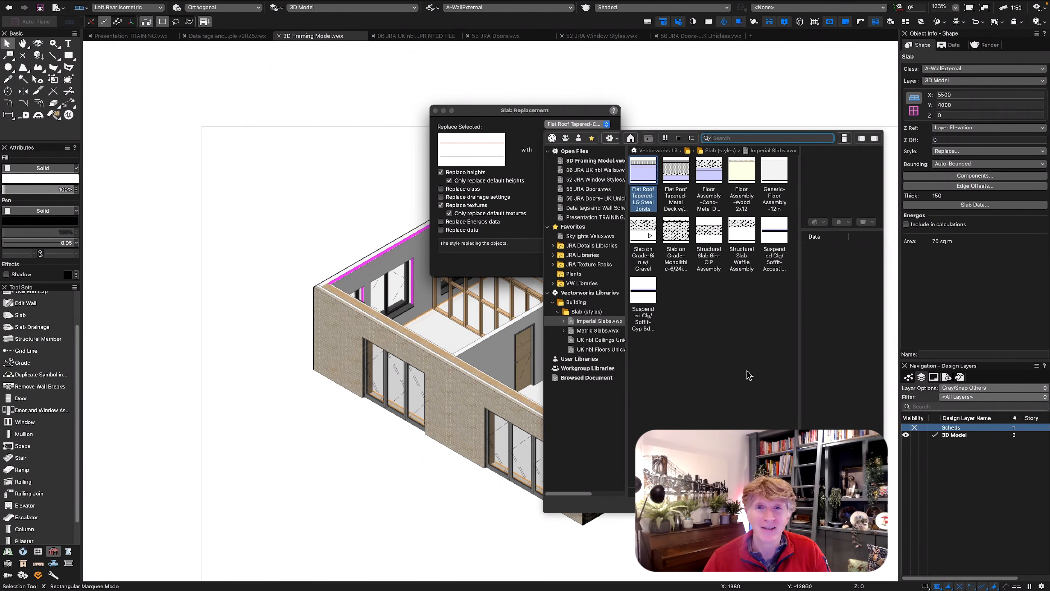
click(553, 255)
click(611, 324)
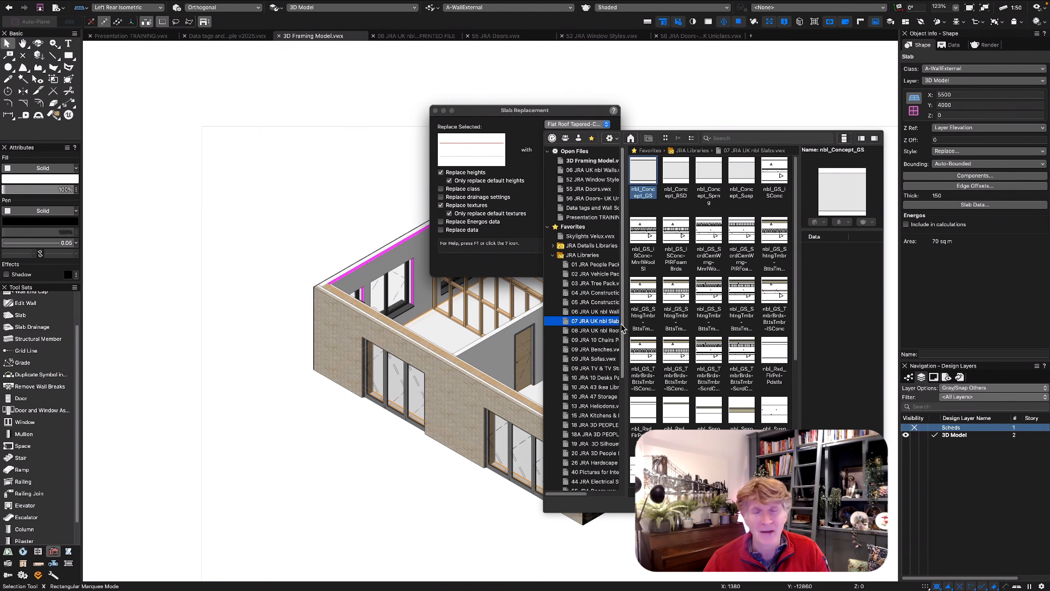
click(686, 294)
click(709, 292)
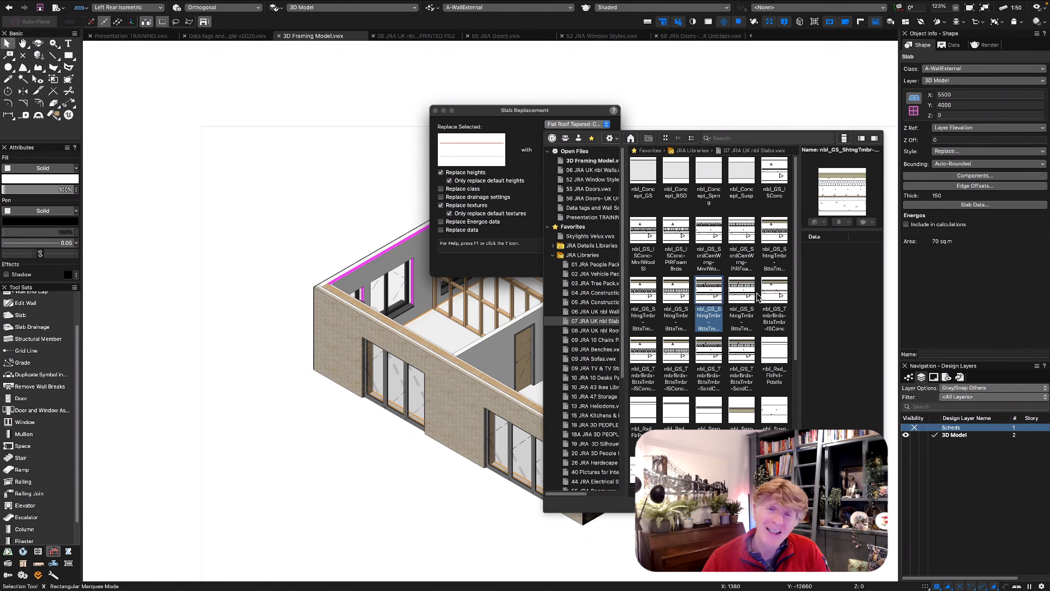
click(746, 294)
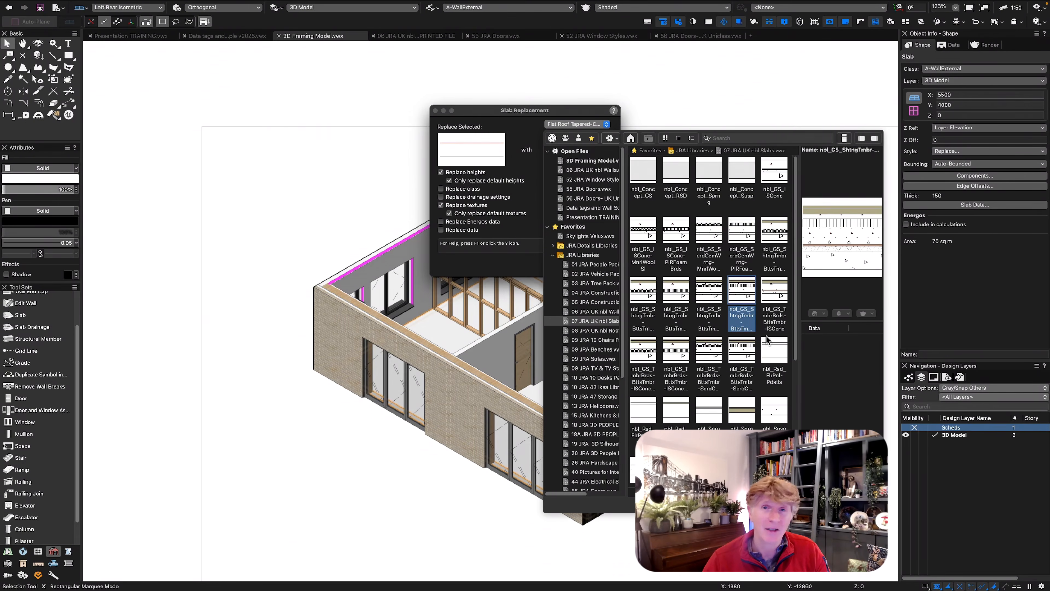
double_click(740, 291)
click(601, 264)
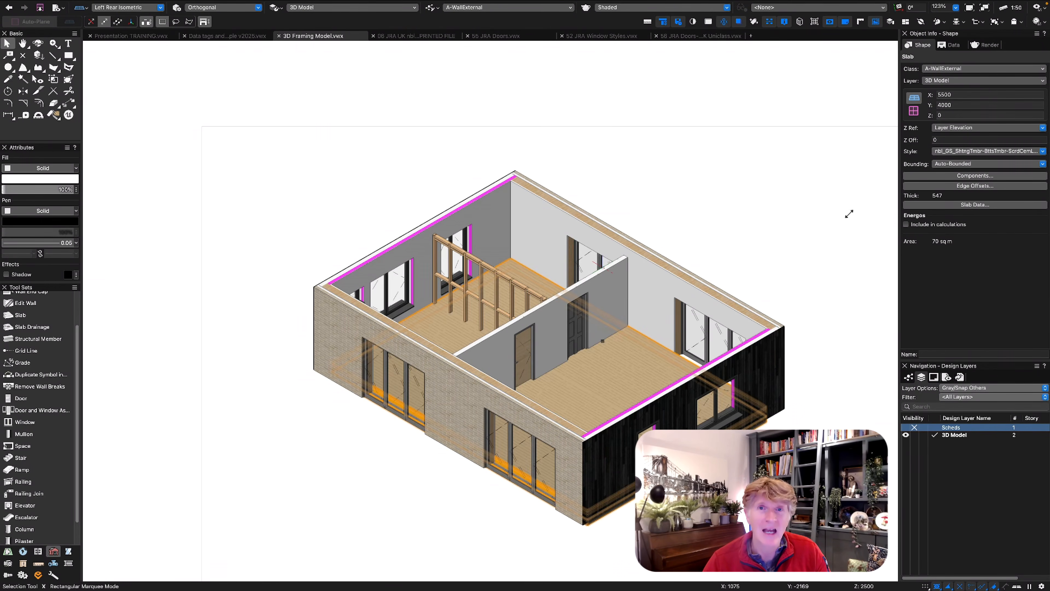
Edit the slab style so its datum is the top of the SheetingTimber component, and apply it to the slab
click(984, 151)
click(967, 181)
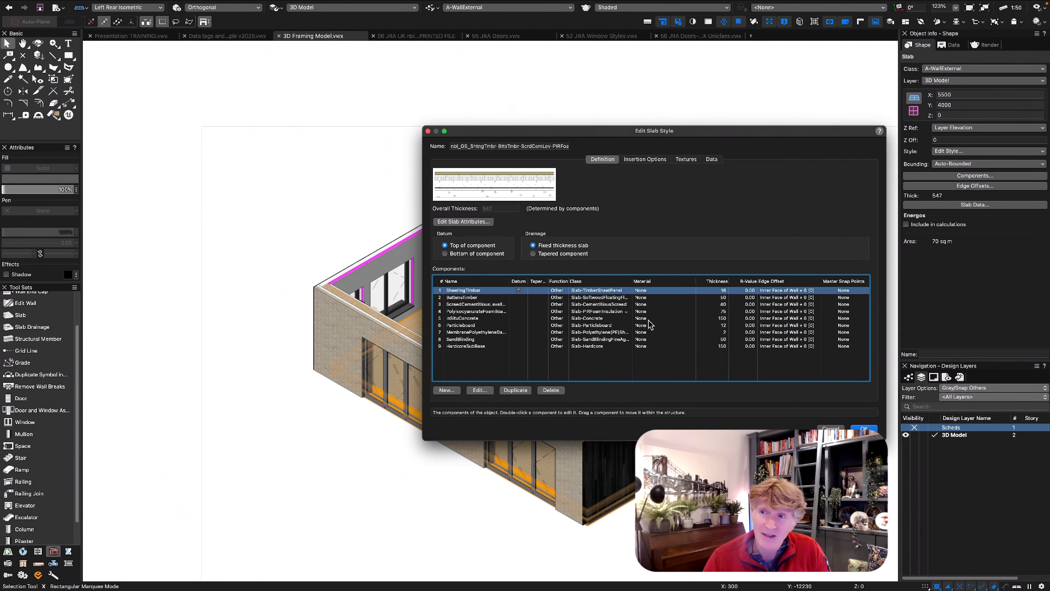
click(854, 429)
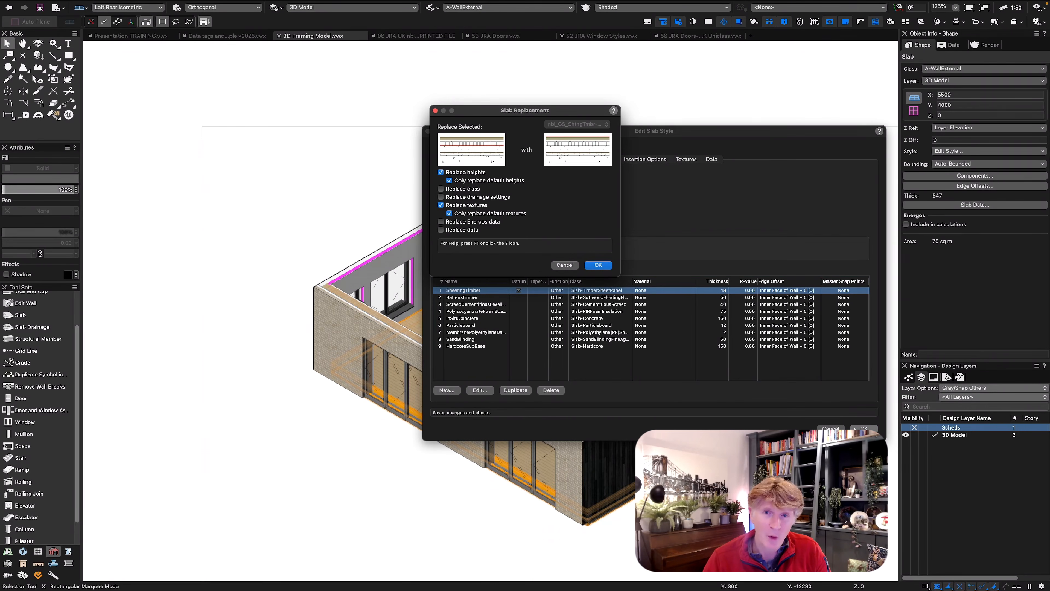
click(603, 265)
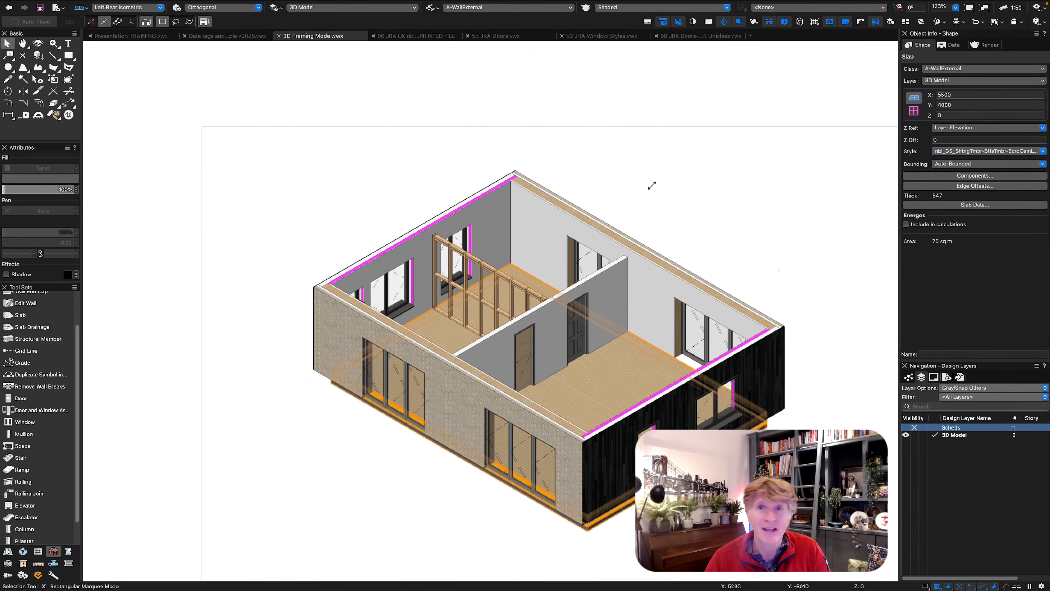
Measure from the base of the brick wall down to the slab's underside in the front elevation
click(673, 161)
key(KP_2)
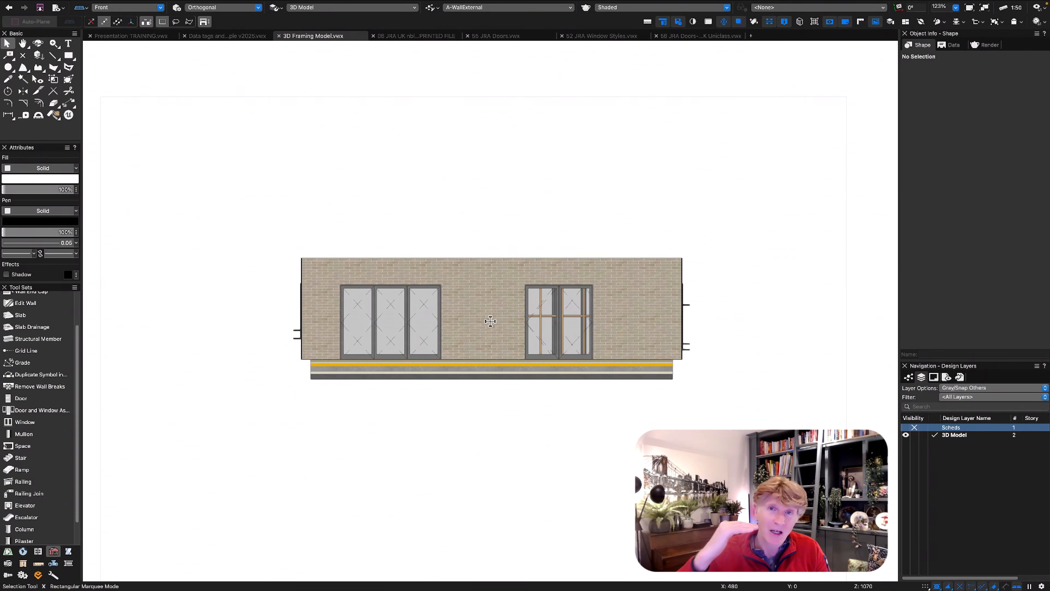
key(d)
click(309, 360)
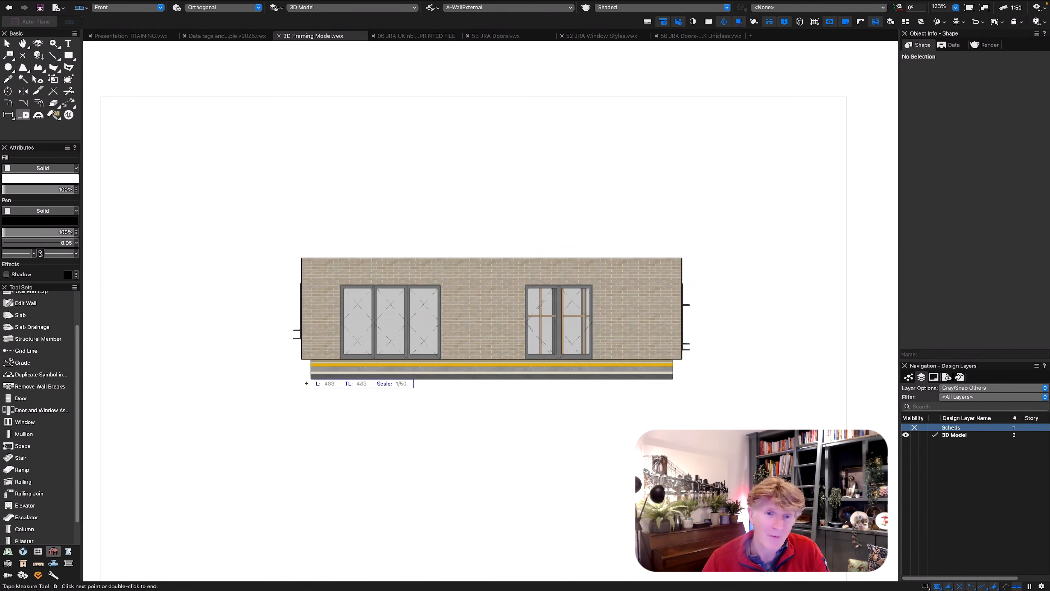
key(x)
Narrow the Select Similar criteria and select the brick and black-clad external walls without the internal walls
key(KP_3)
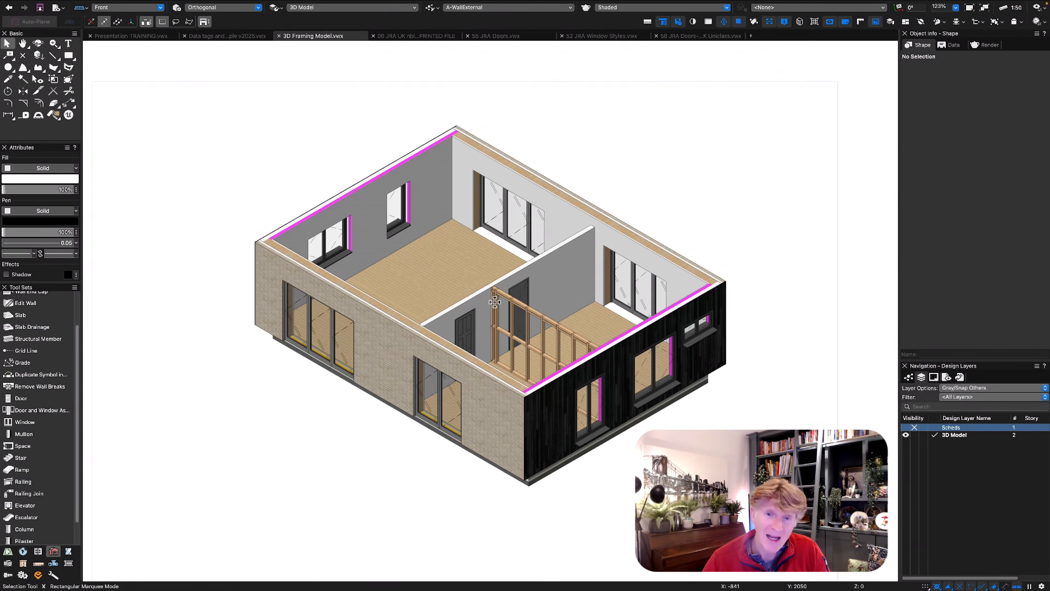
key(w)
click(382, 319)
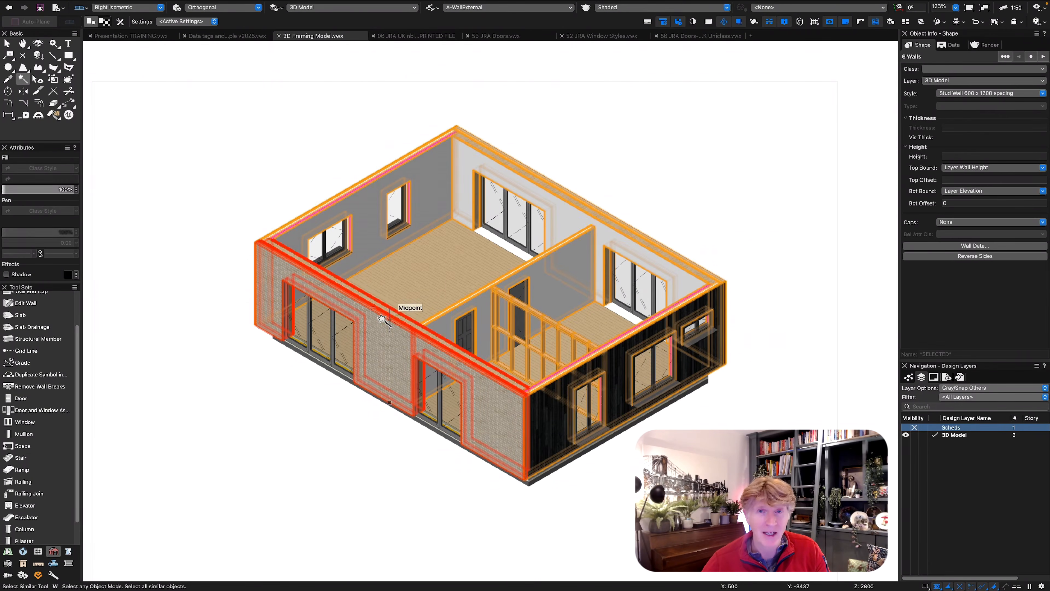
double_click(23, 76)
click(542, 188)
click(452, 290)
click(453, 348)
click(452, 290)
click(595, 393)
click(471, 357)
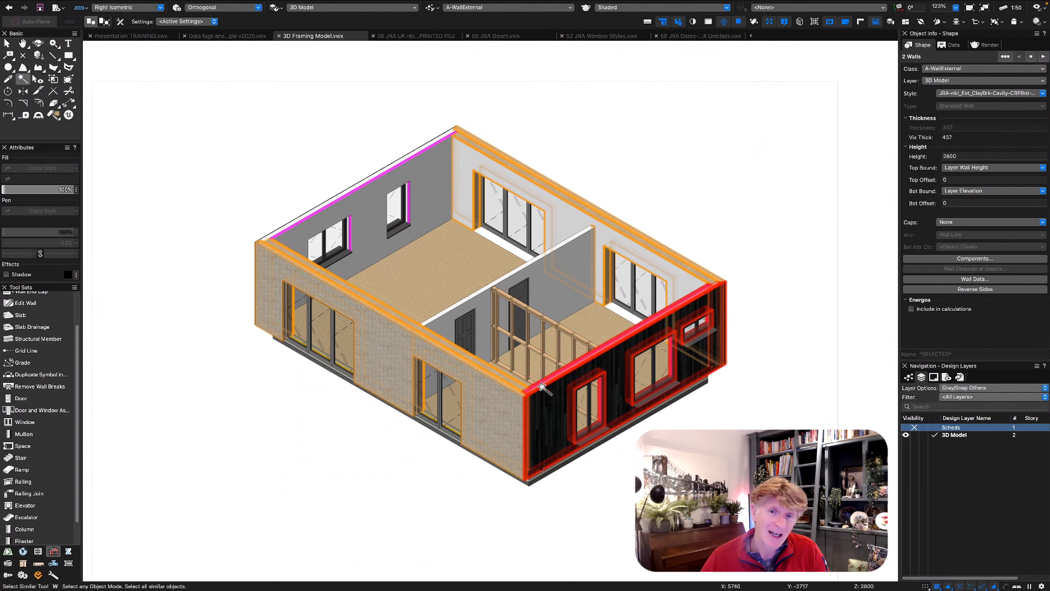
Set the bottom offset of the four external walls to -300 mm and deselect them
drag(969, 203, 887, 201)
text(-300)
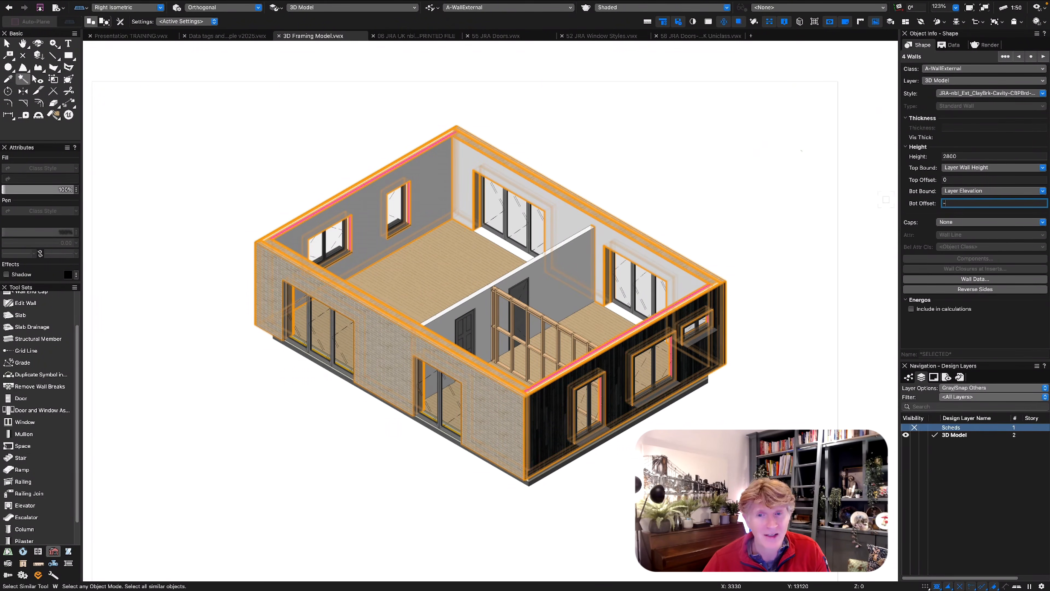
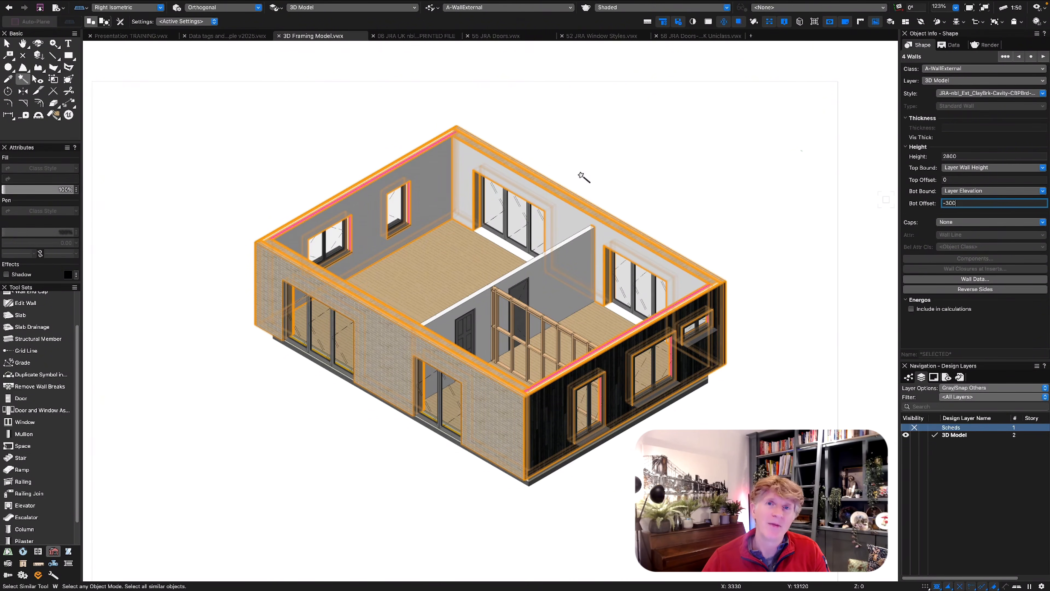
key(Return)
key(x)
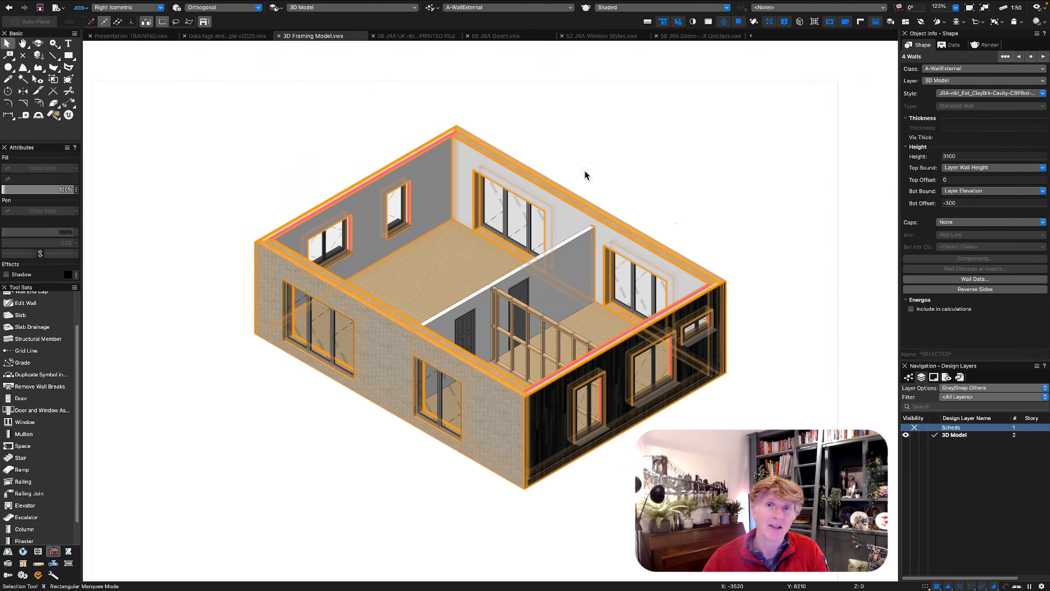
key(x)
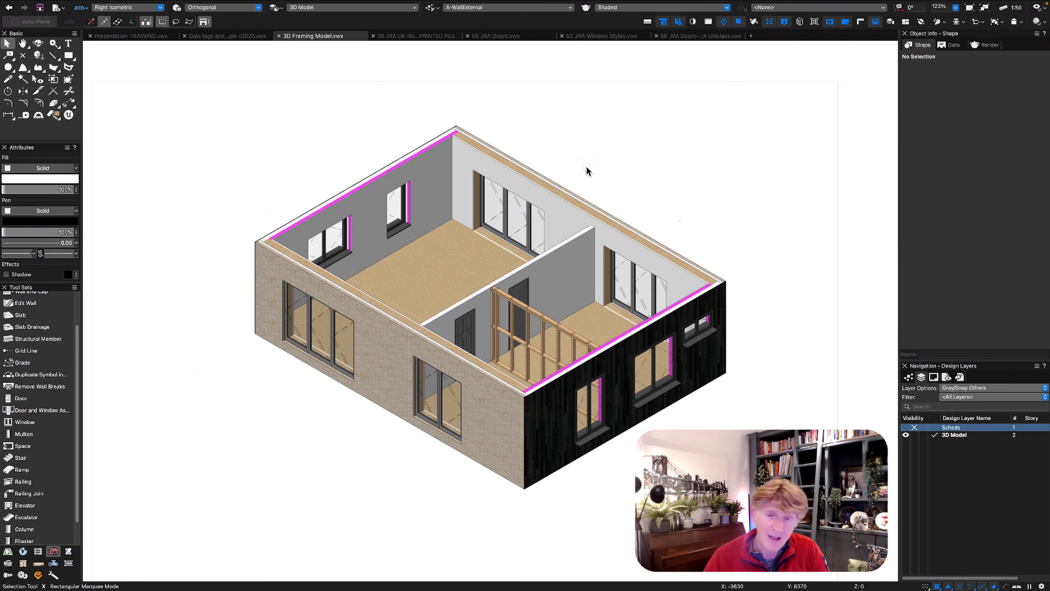
Start a roof on the four external walls with a double eave cut, 200 mm vertical eave face and 37° pitch
click(539, 178)
shift+click(413, 159)
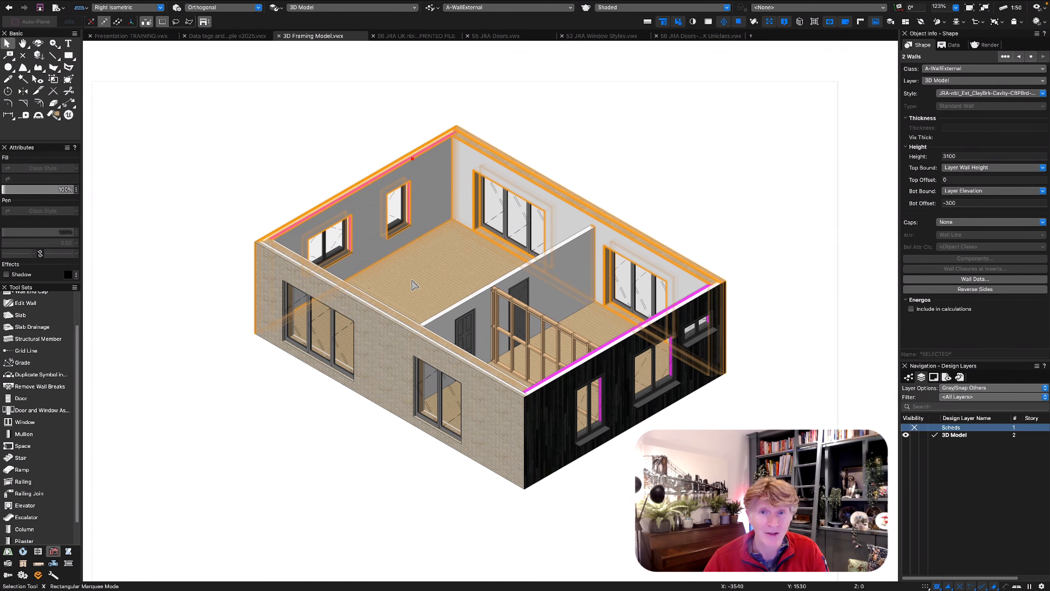
shift+click(394, 327)
shift+click(620, 348)
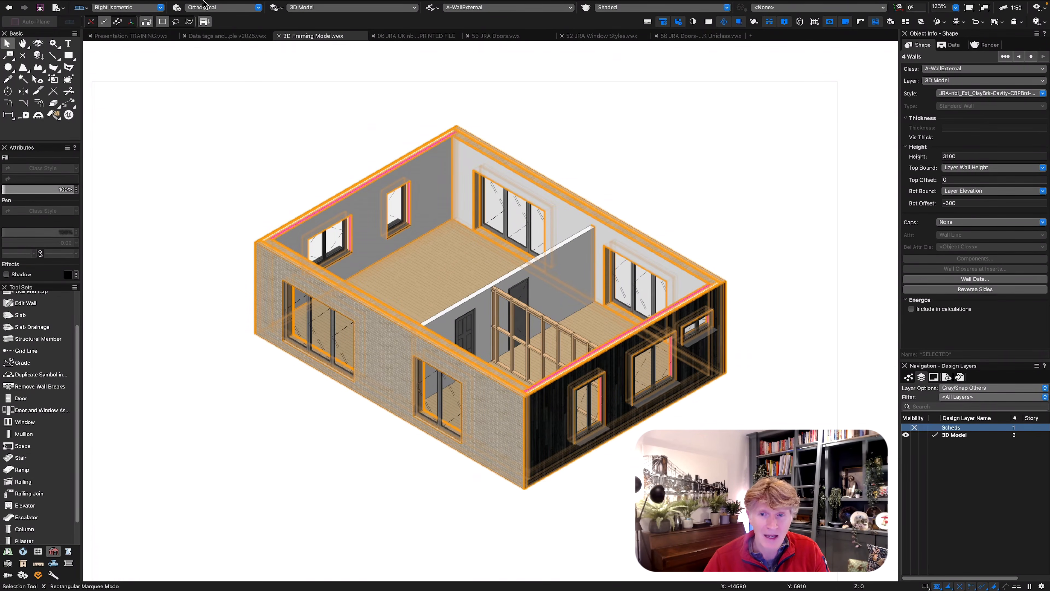
click(180, 5)
click(198, 45)
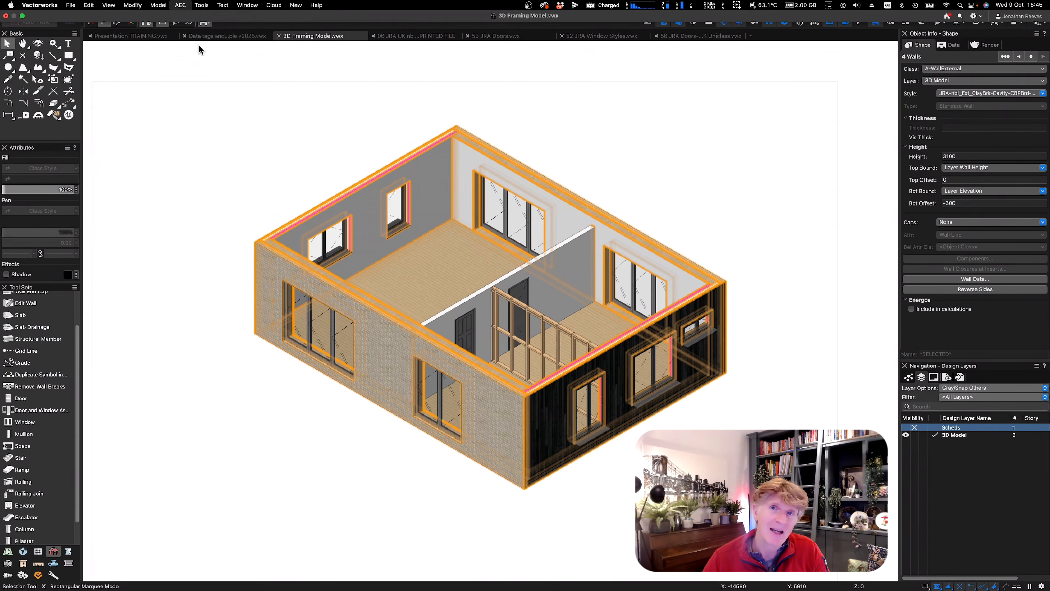
click(571, 100)
click(604, 121)
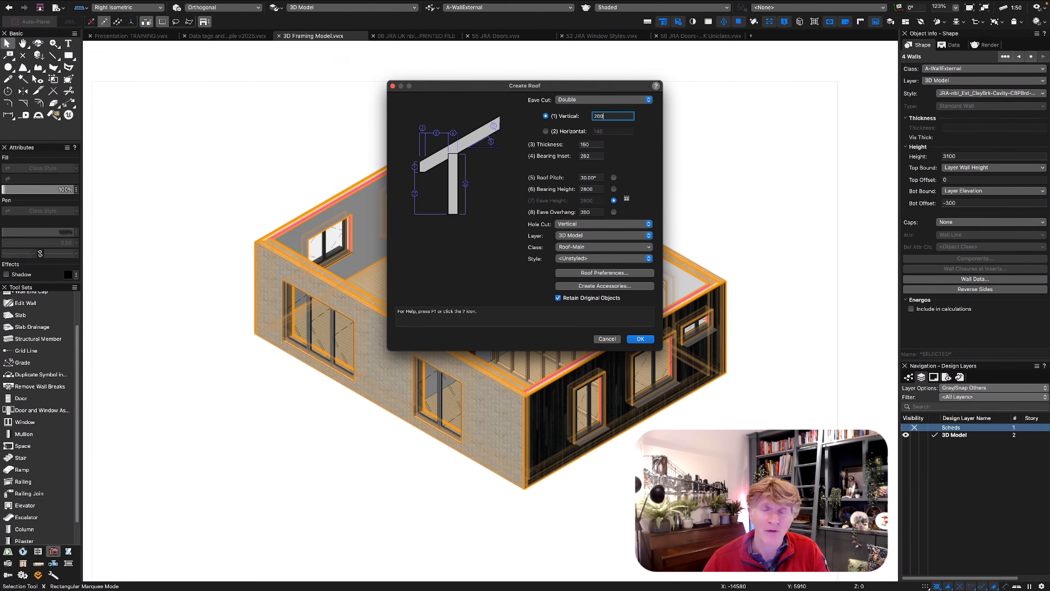
drag(599, 178, 568, 178)
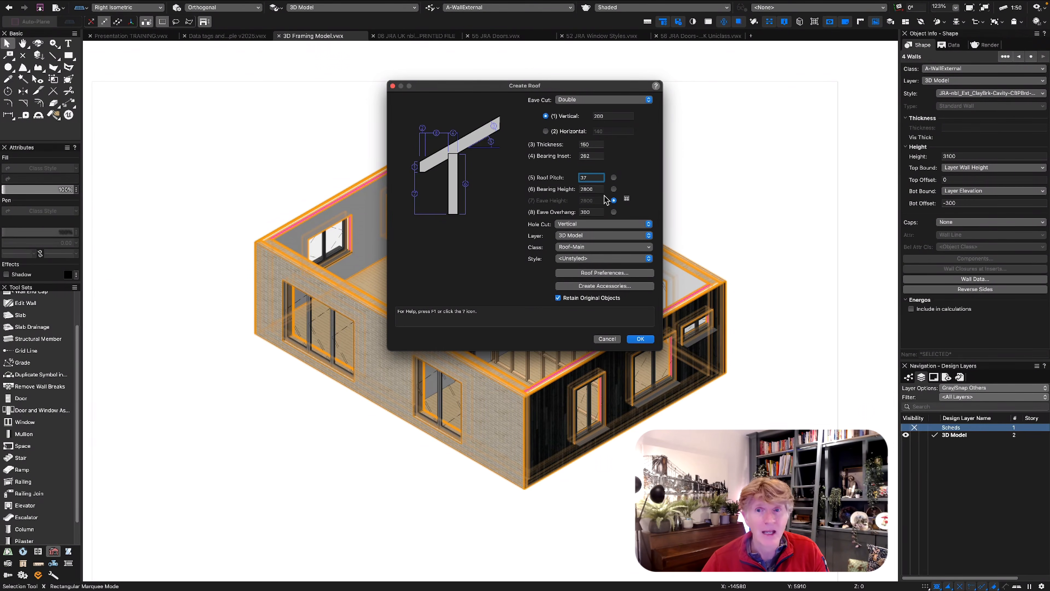
Create a new design layer to hold the roof
click(585, 236)
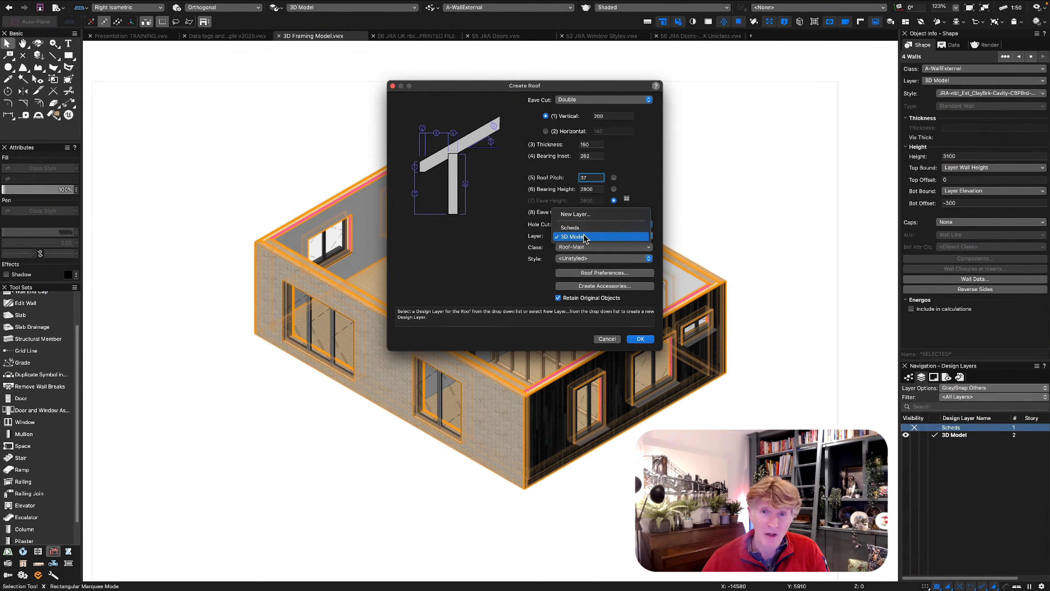
click(581, 214)
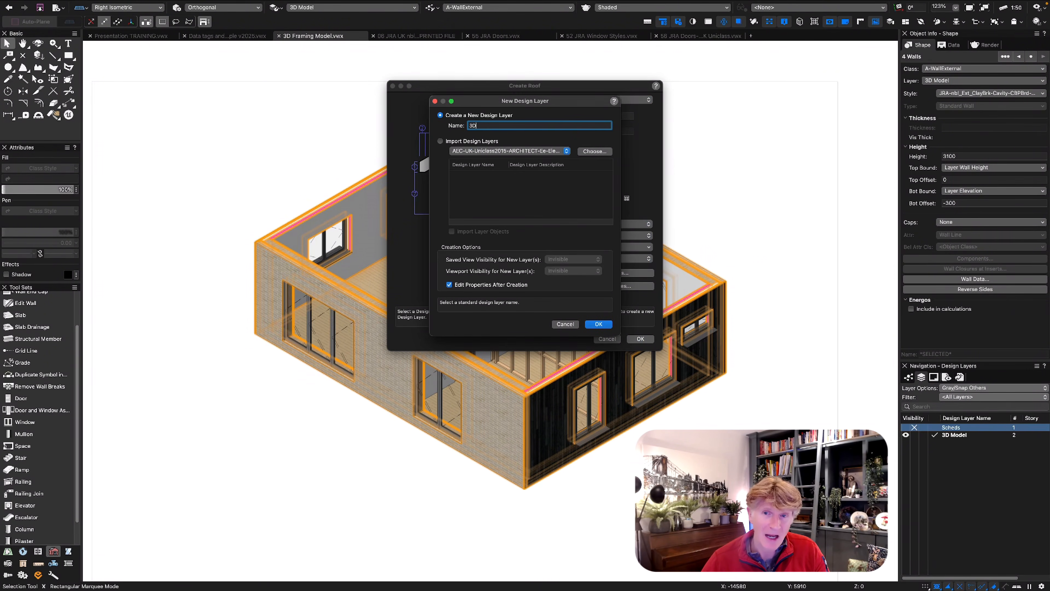
Create a design layer named 3D-Roof for the new roof, with an elevation of 2800
key(Return)
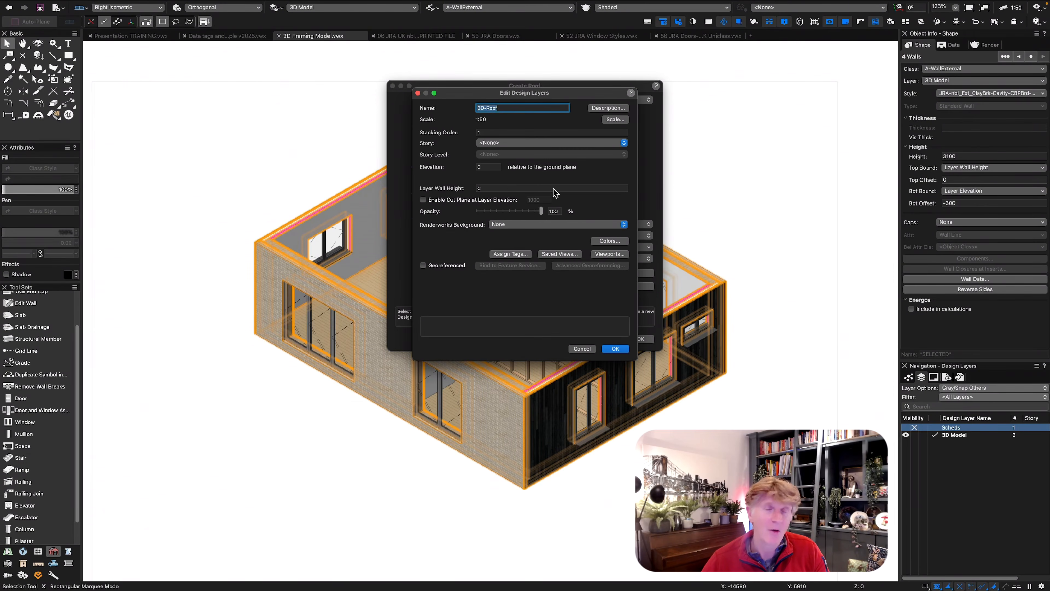
click(489, 187)
click(484, 167)
text(2800)
click(621, 348)
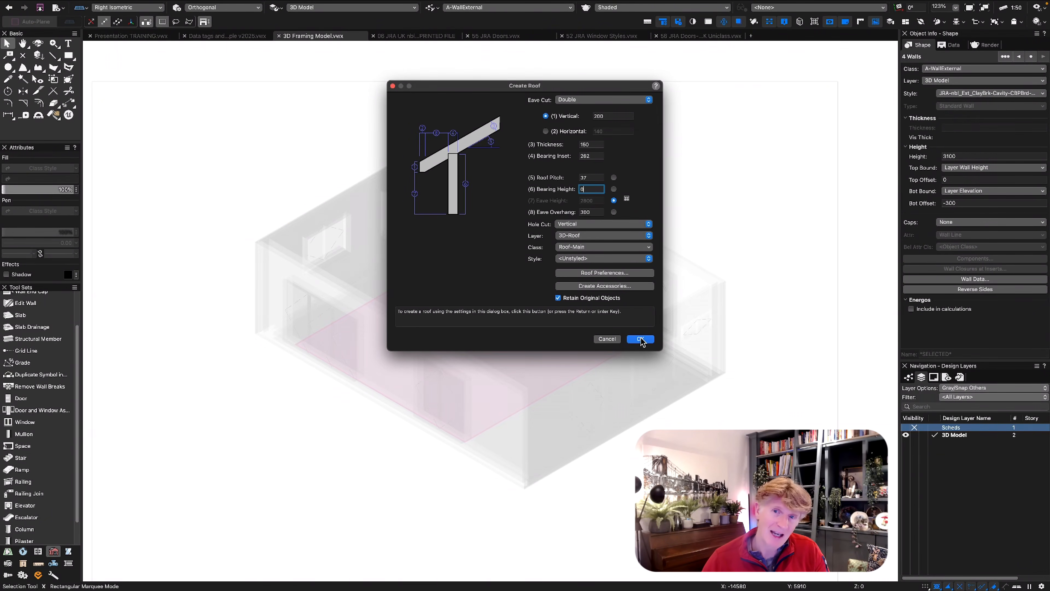
Try to create the roof with bearing height 0 and a 150 vertical eave cut, without retaining the original walls
click(558, 298)
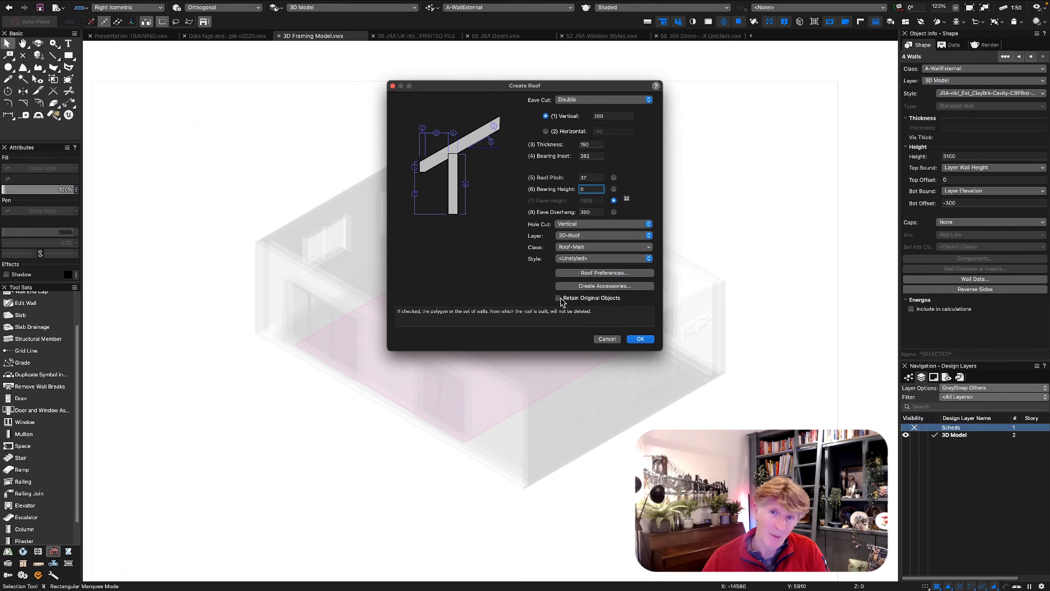
click(640, 339)
text(150)
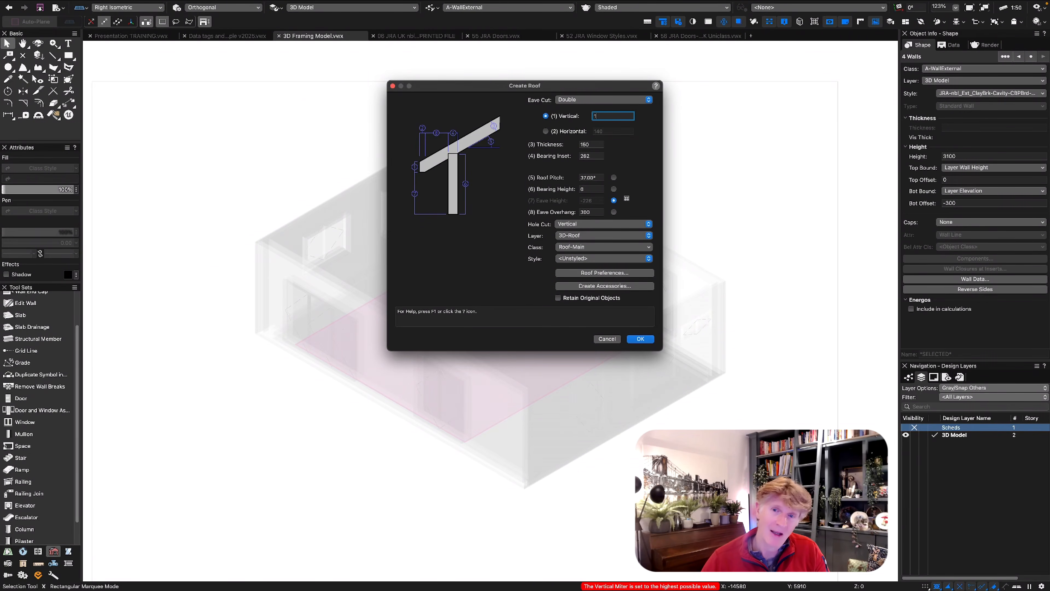
key(Return)
Set the layer options to Show/Snap/Modify Others to check the roof, and undo the roof creation
click(958, 387)
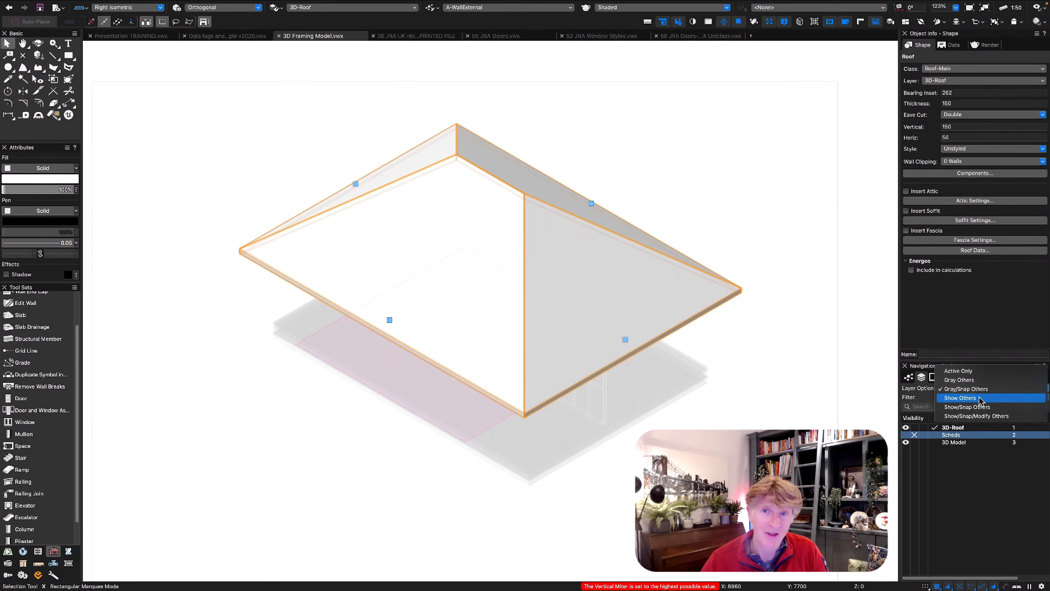
click(957, 438)
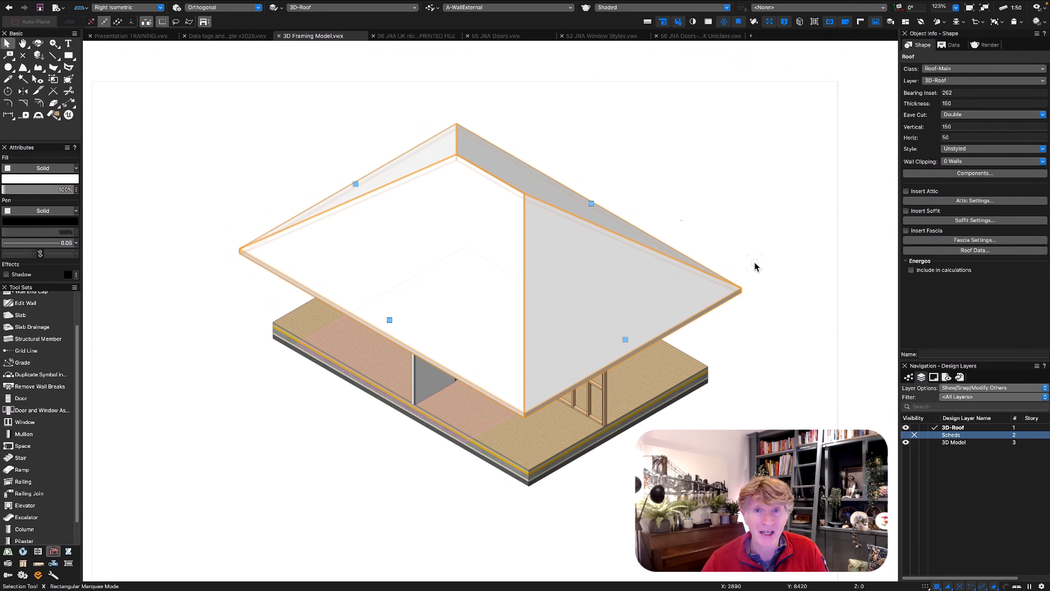
key(ctrl+z)
key(ctrl+z)
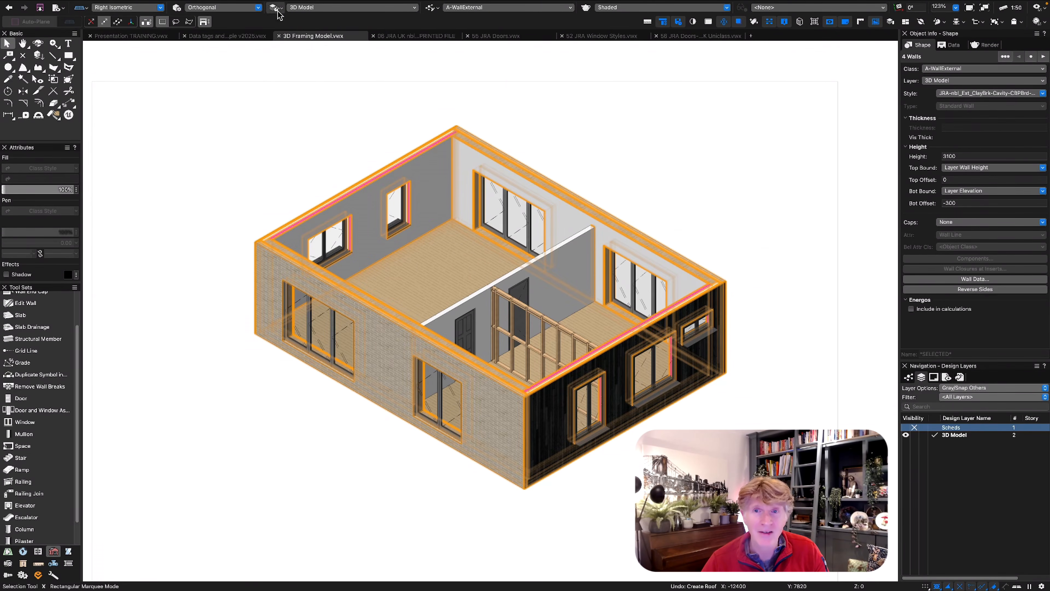
Start Create Roof on the four selected walls and add a design layer named 3D Roof with an elevation of 2800
click(201, 5)
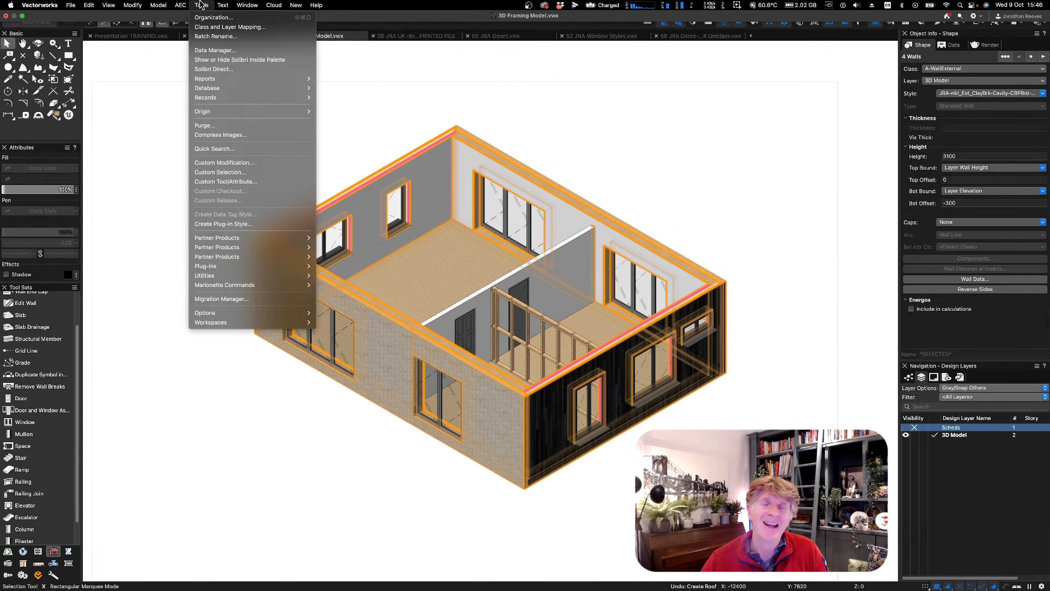
mouse_move(180, 5)
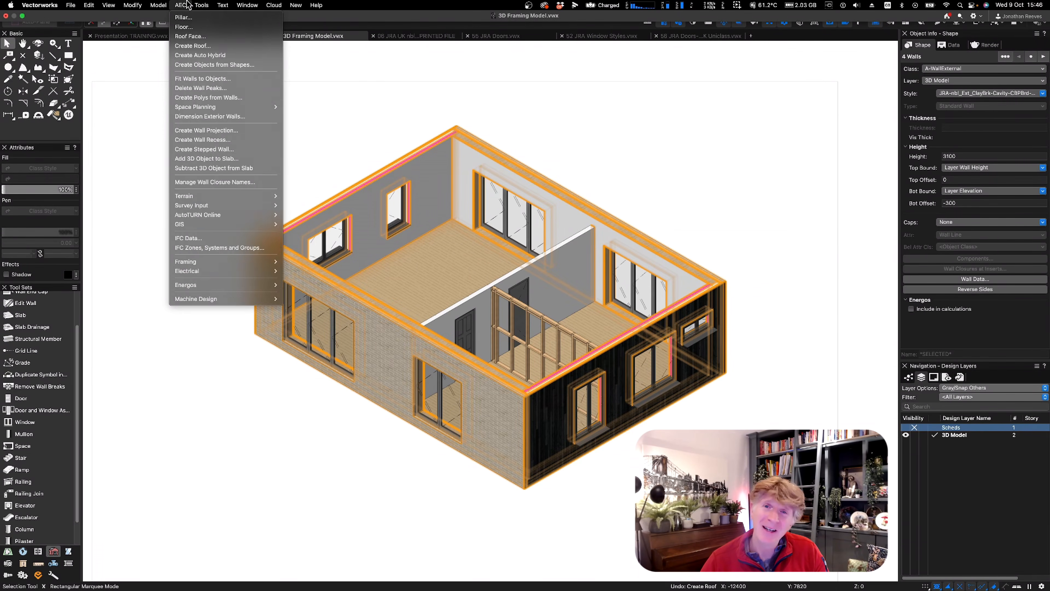
click(199, 46)
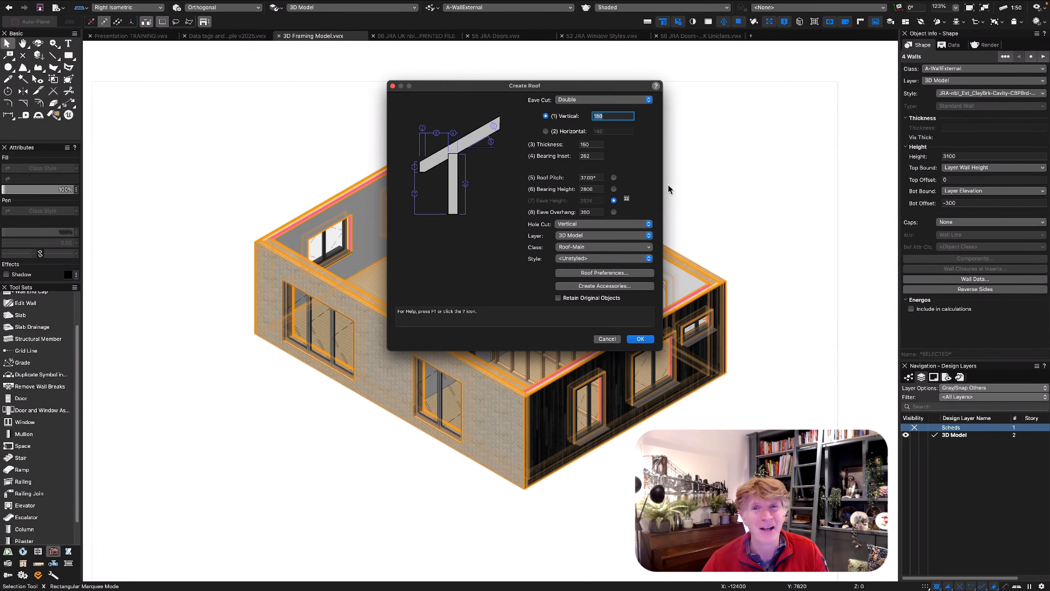
click(588, 244)
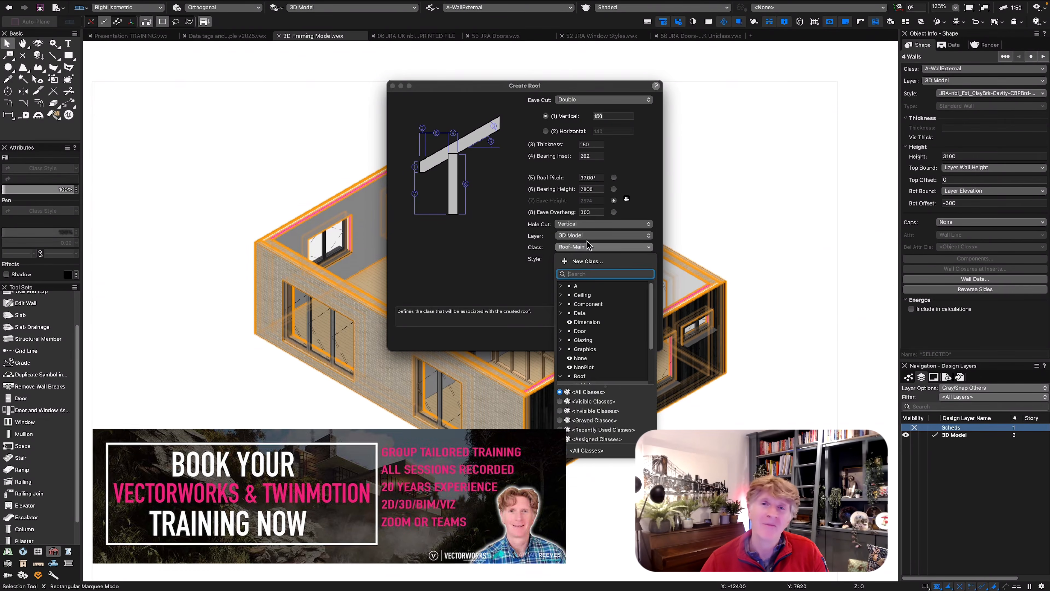
click(584, 239)
click(583, 237)
click(581, 215)
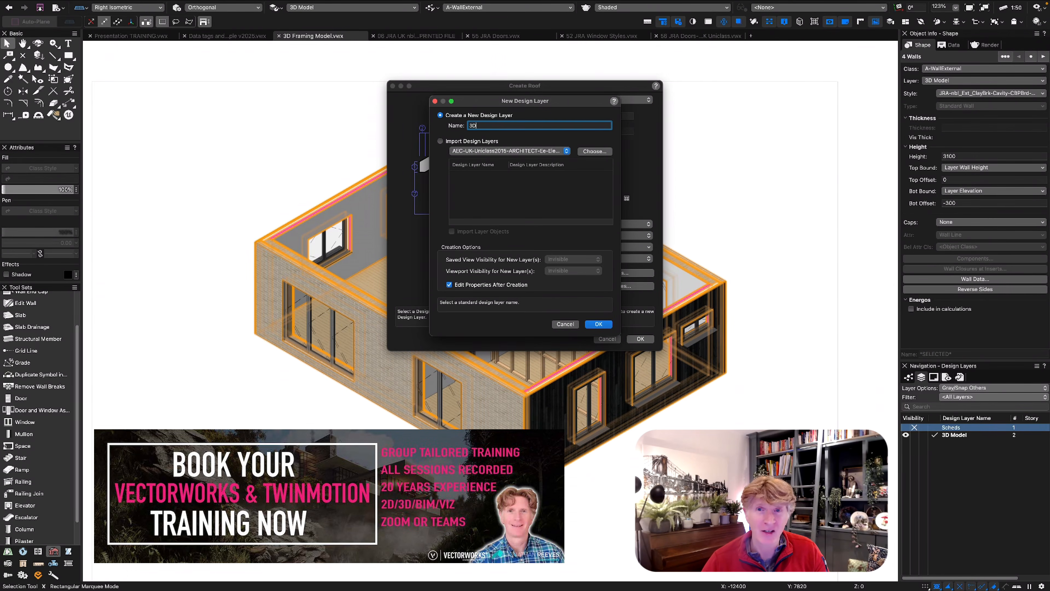
key(Return)
click(488, 167)
text(2800)
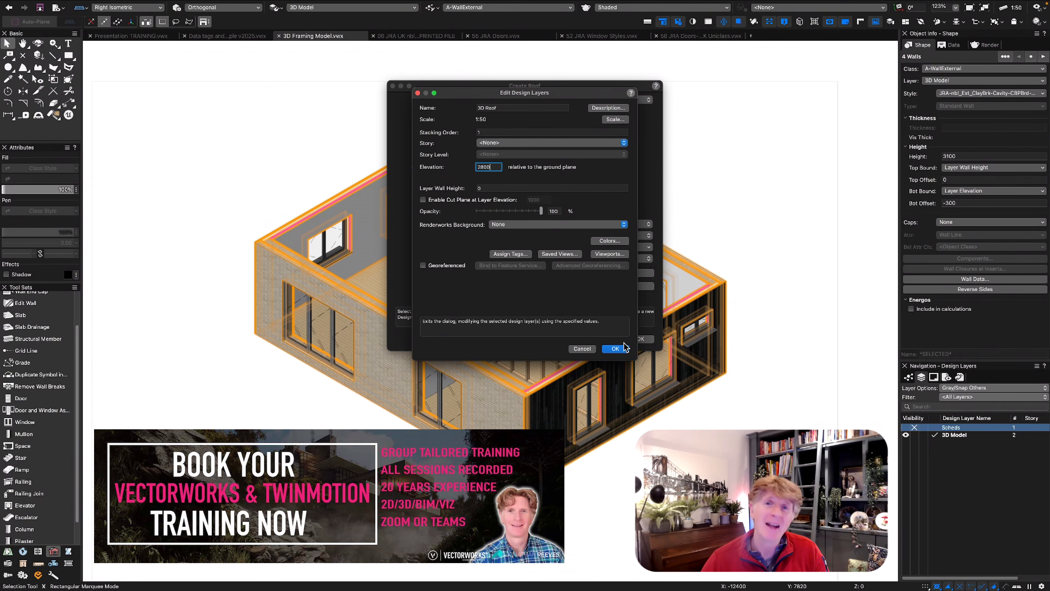
click(615, 348)
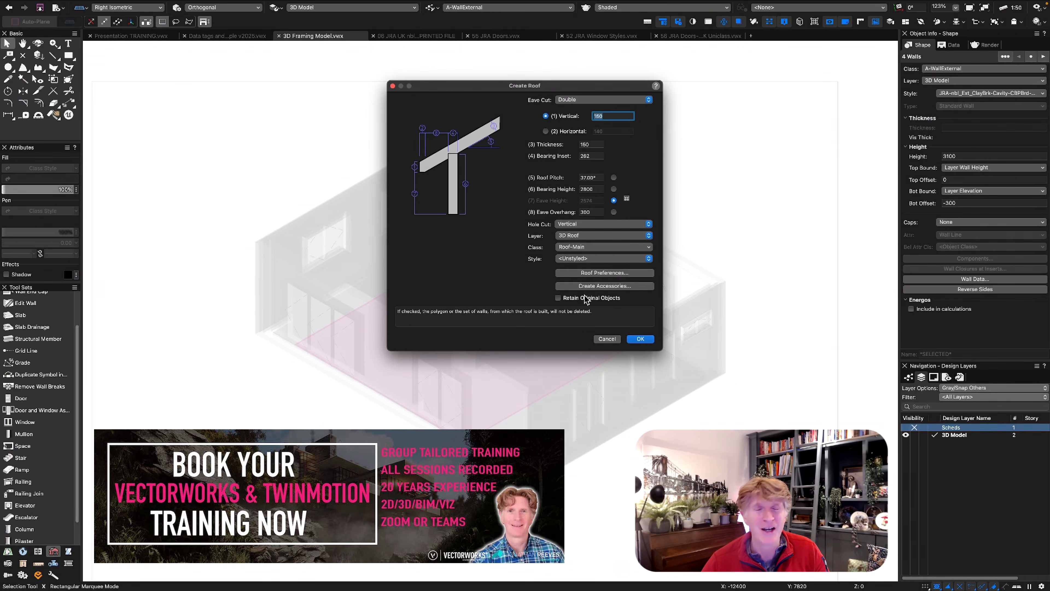
Create the roof on the 3D Roof layer and set the layer options to Show/Snap/Modify Others
click(643, 339)
click(960, 389)
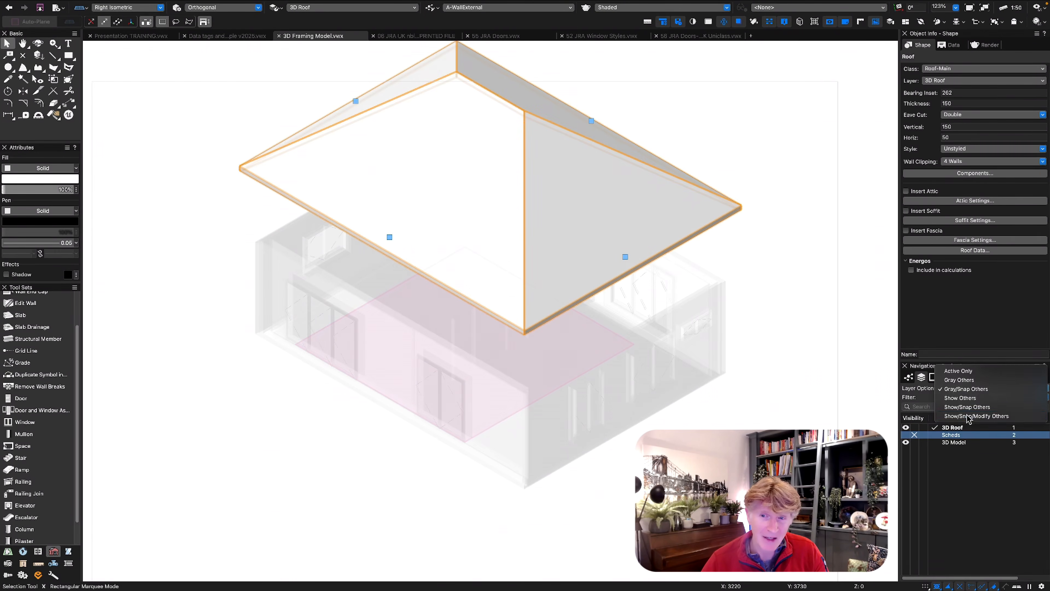
click(966, 416)
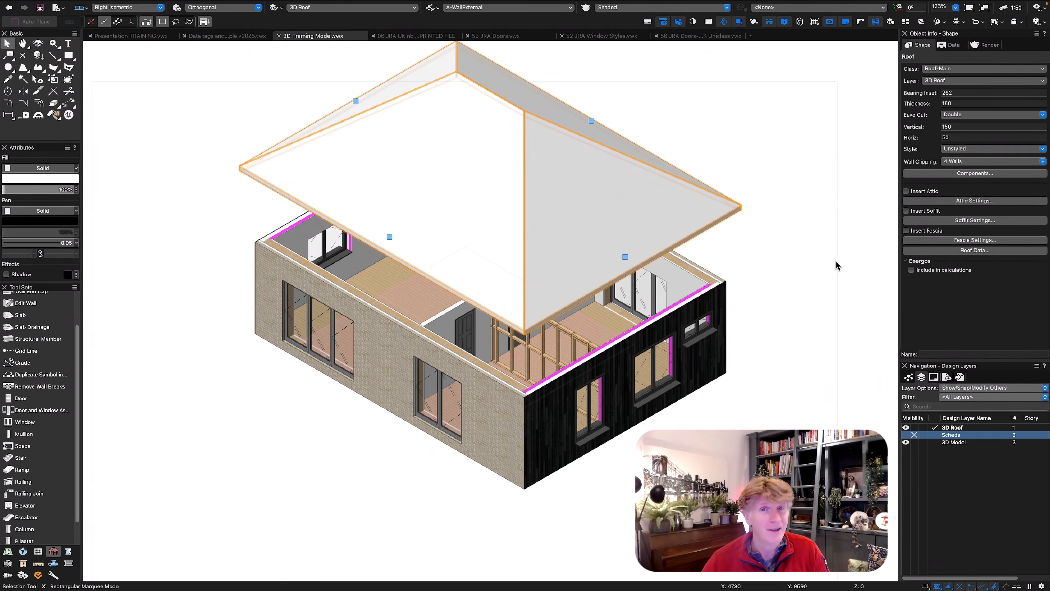
Delete the floating roof and select all four external walls with Select Similar, matching wall thickness, components and style
key(Delete)
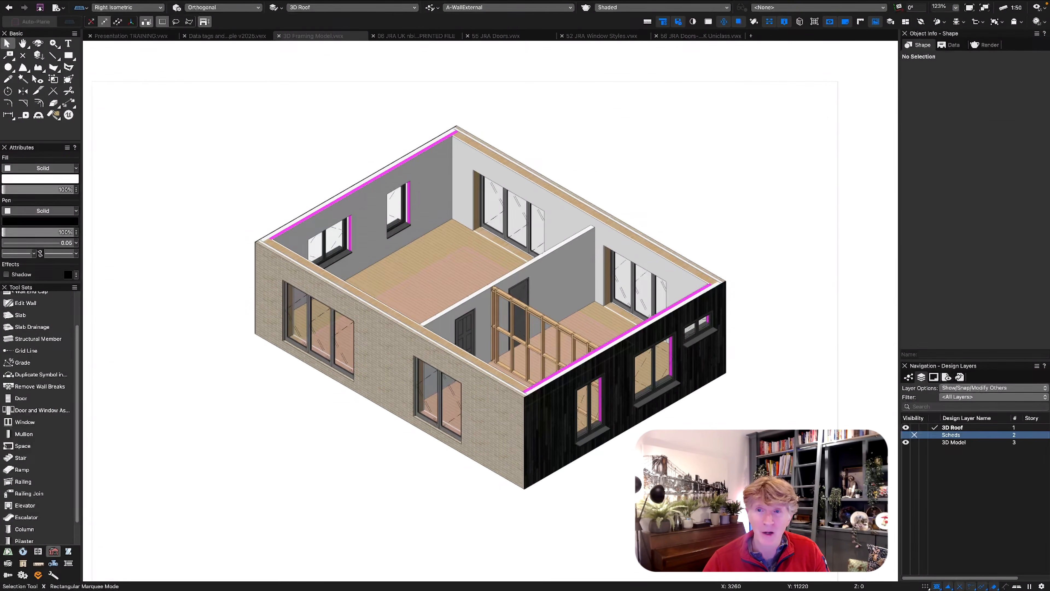
click(622, 205)
key(w)
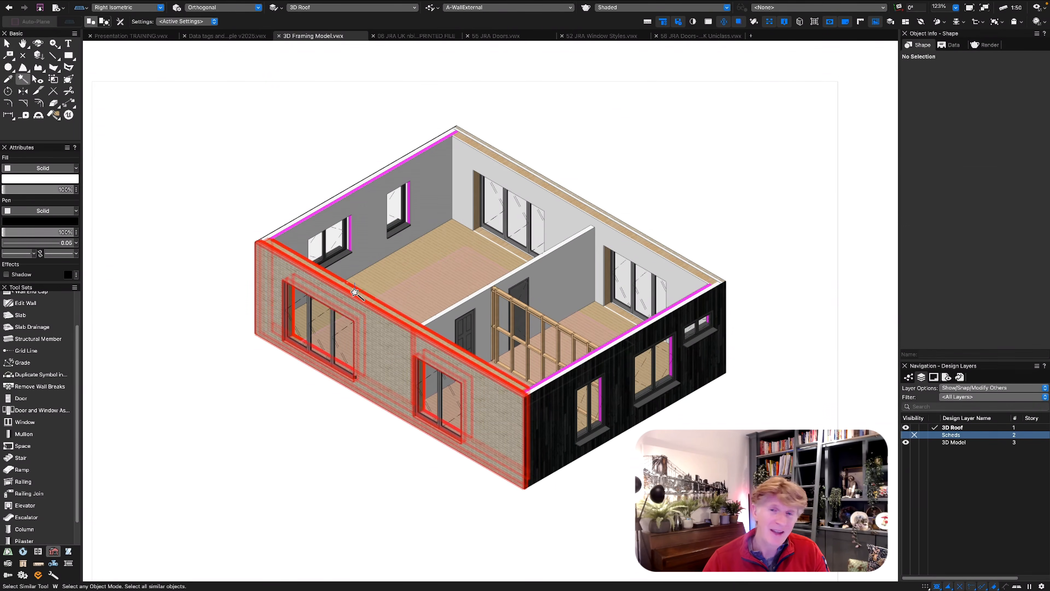
click(354, 293)
click(119, 22)
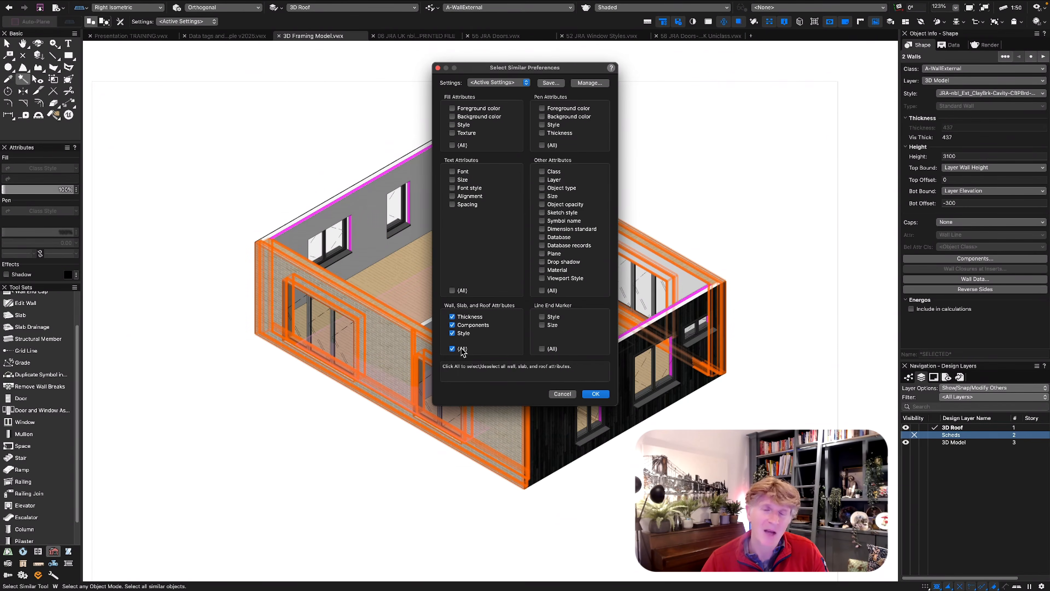
click(592, 393)
shift+click(579, 386)
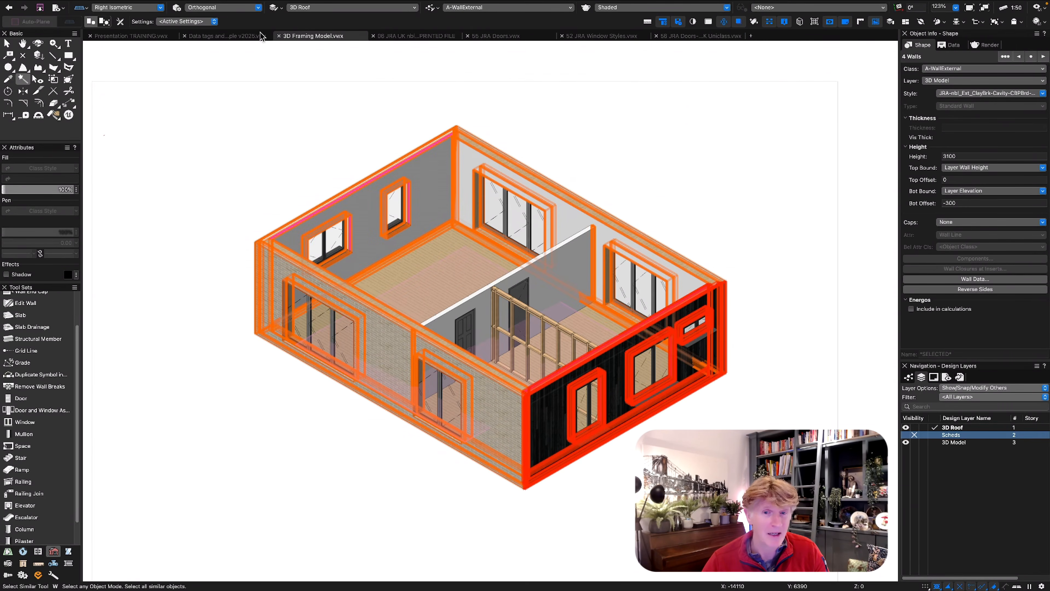
Create a roof from the four walls on the 3D Roof layer with 37° pitch, bearing height 0 and original objects retained
click(181, 5)
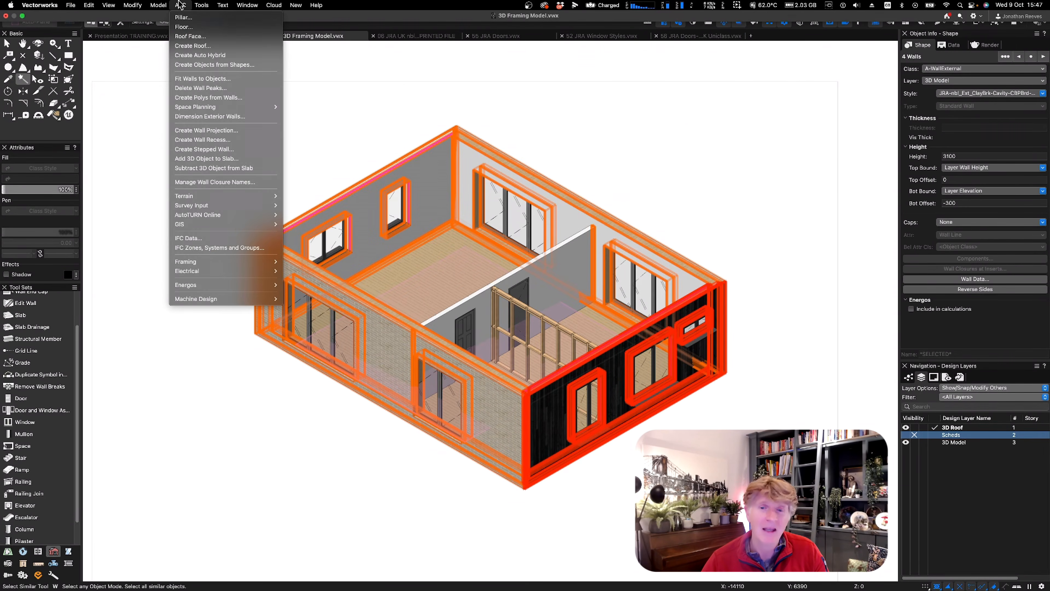
click(192, 45)
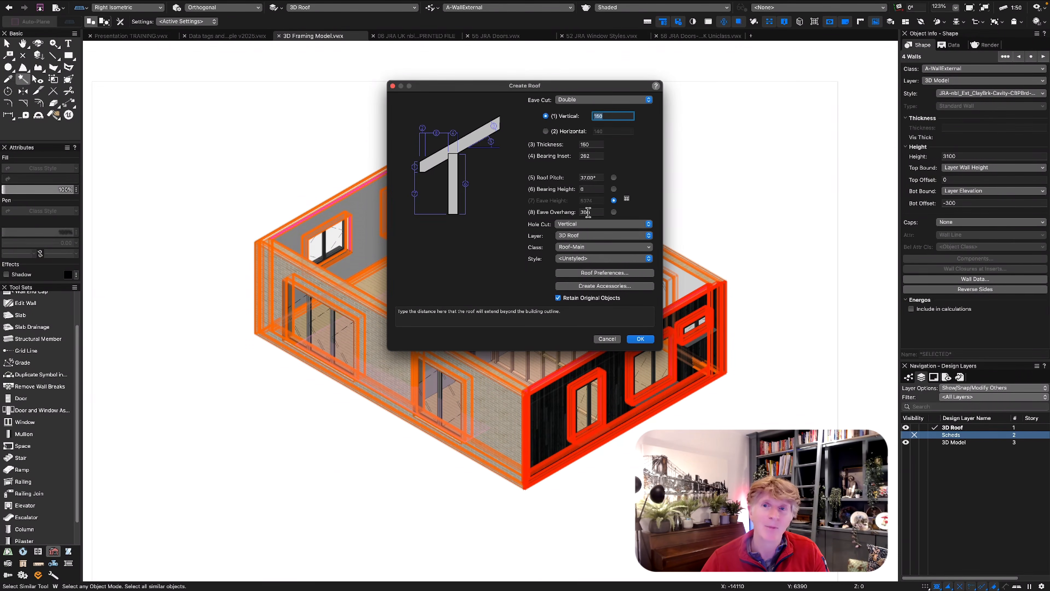
click(581, 235)
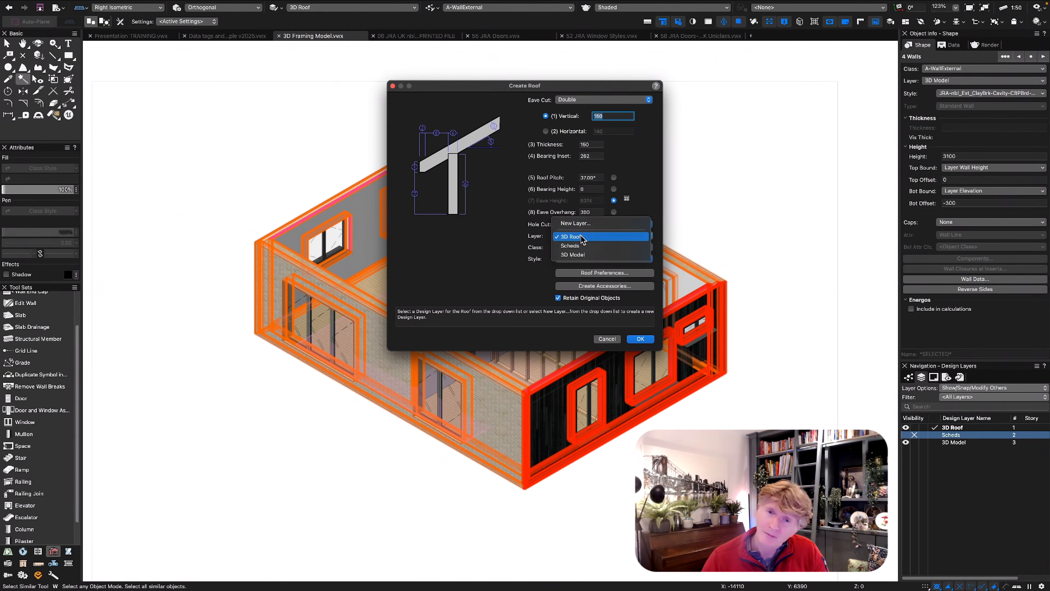
key(Escape)
click(582, 235)
key(Escape)
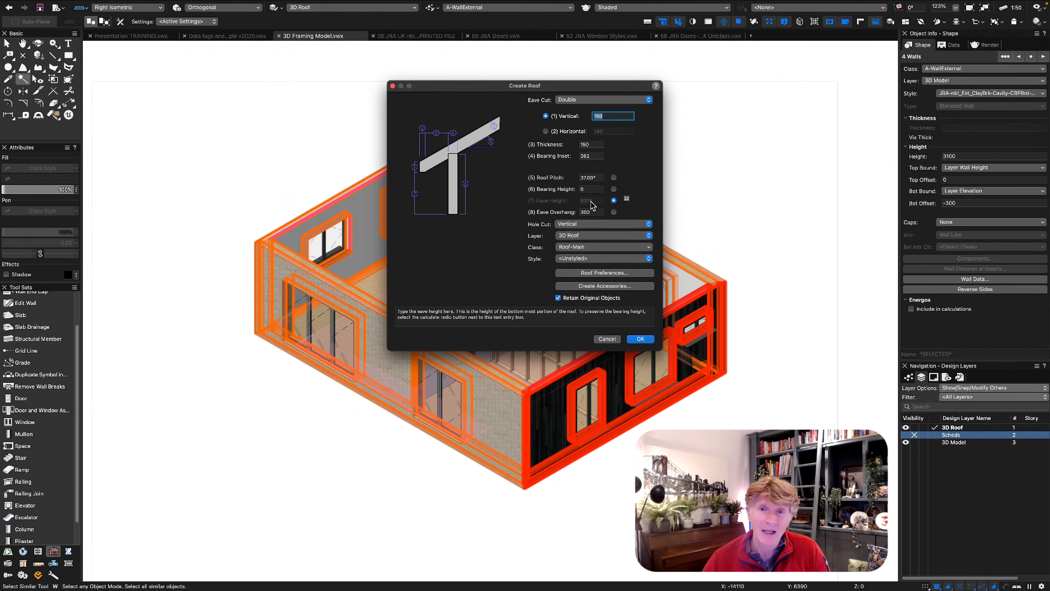
click(639, 339)
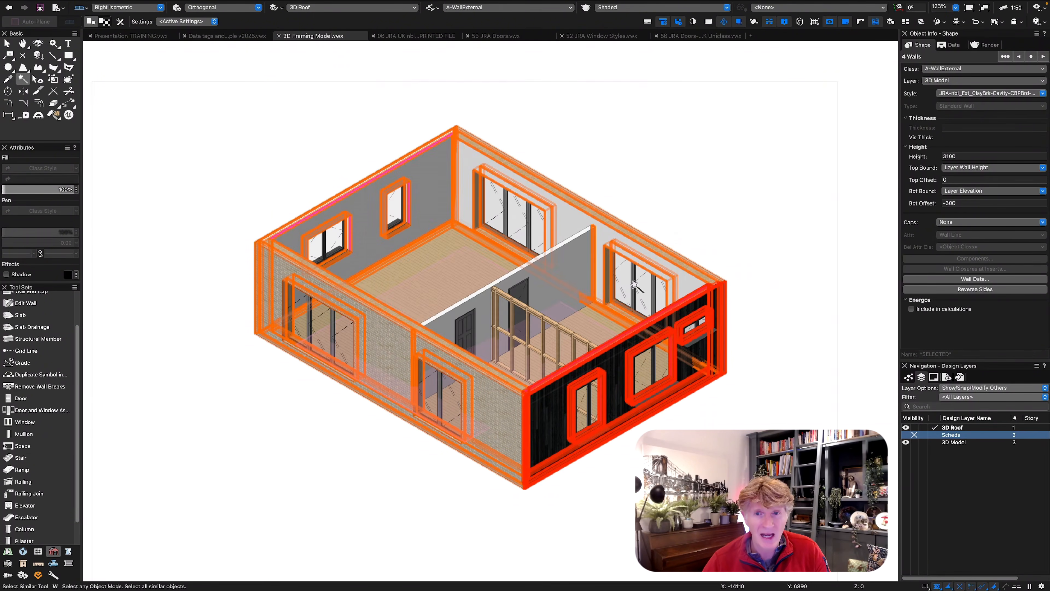
key(x)
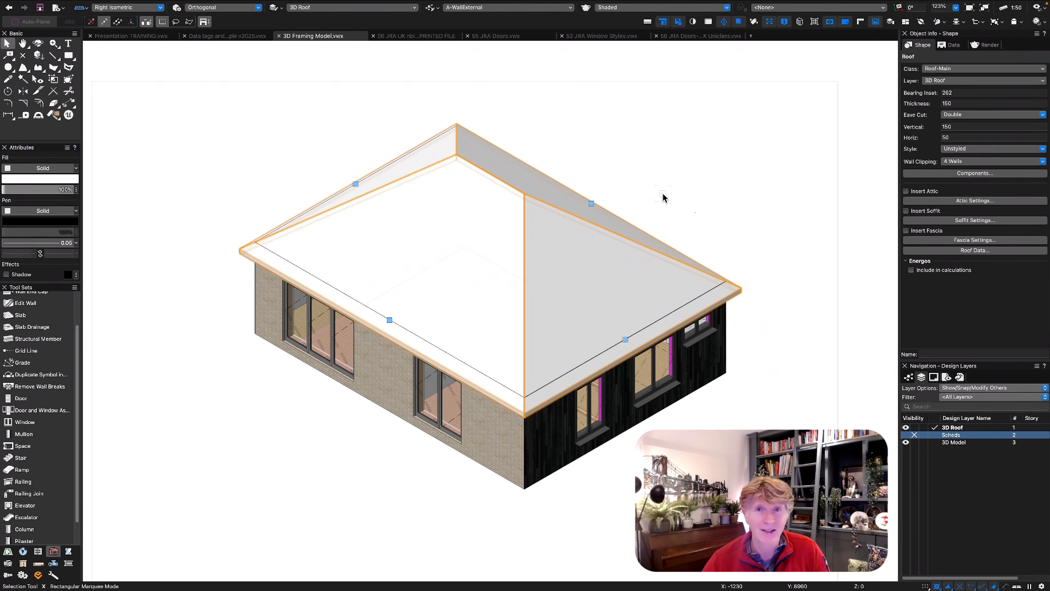
click(661, 198)
Check the replacement styles offered for the new hip roof
click(560, 210)
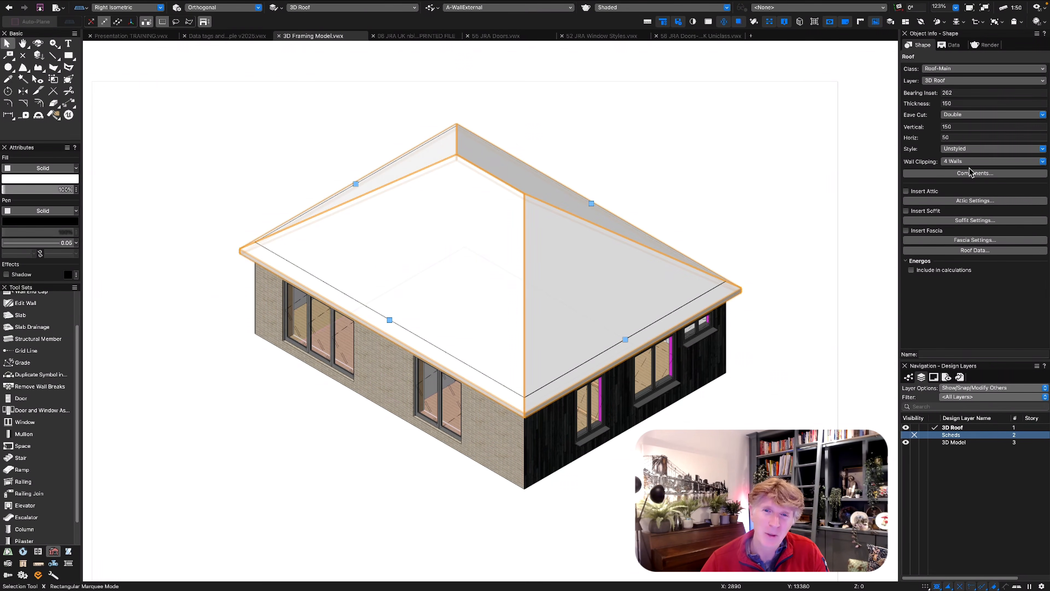
click(992, 149)
click(975, 161)
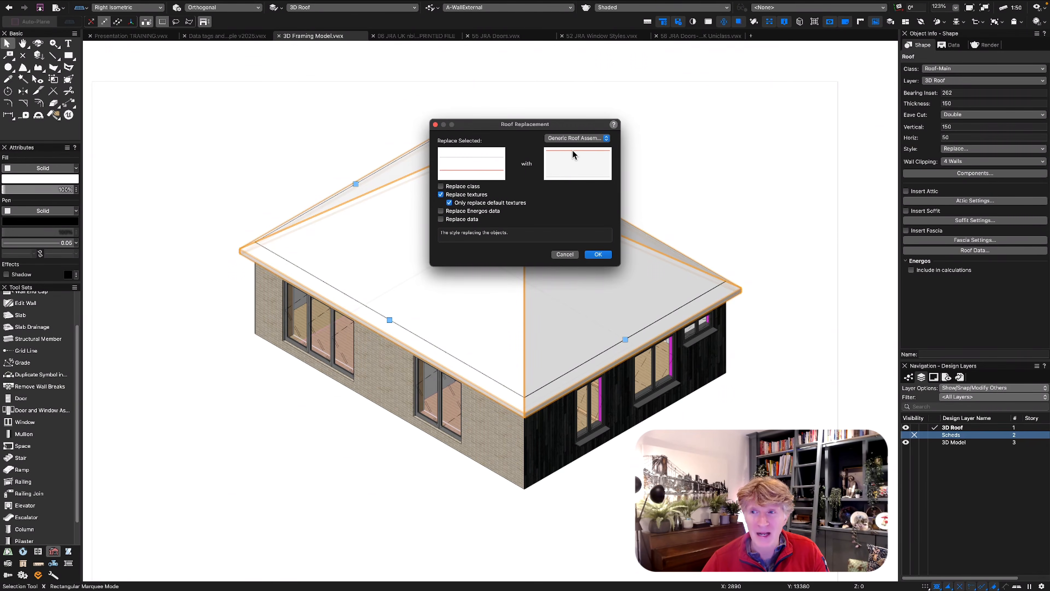
key(Return)
click(386, 134)
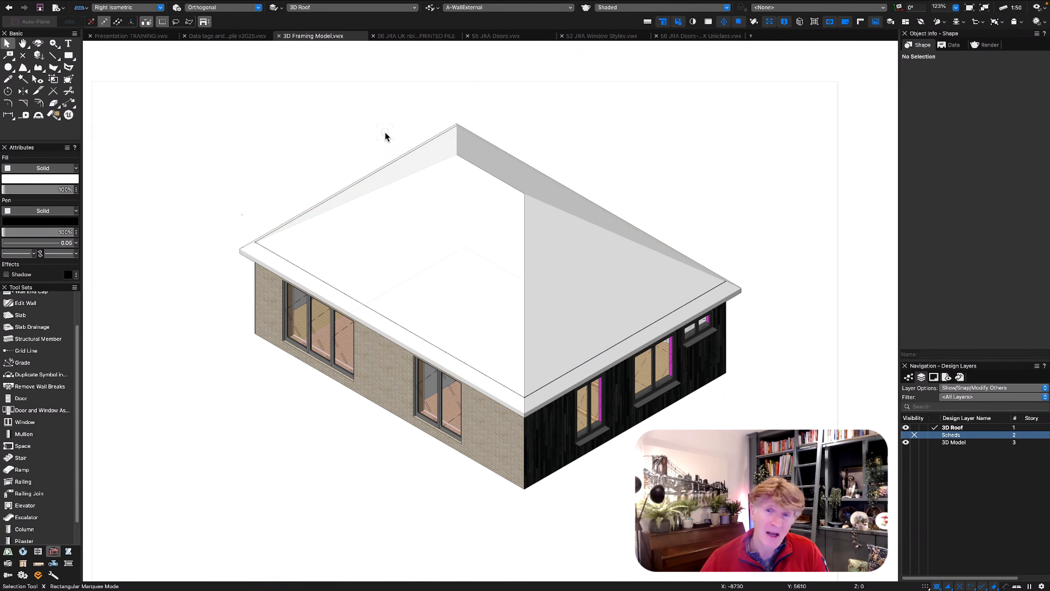
Browse the roof styles stored in the JRA library file 08 JRA UK nbl Roofs.vwx
key(super+o)
key(Escape)
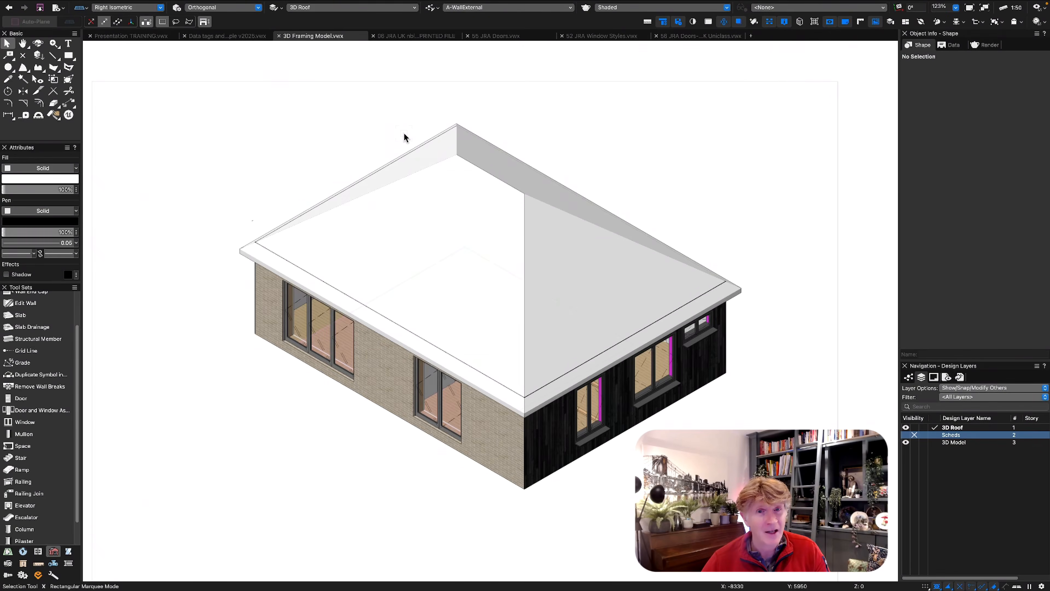
key(super+r)
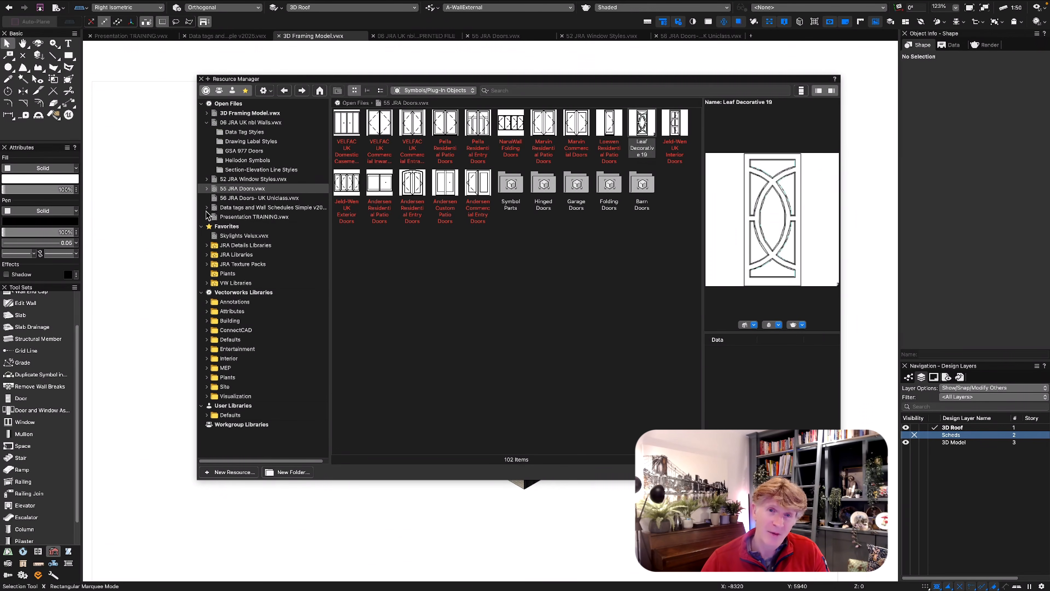
click(206, 255)
click(282, 330)
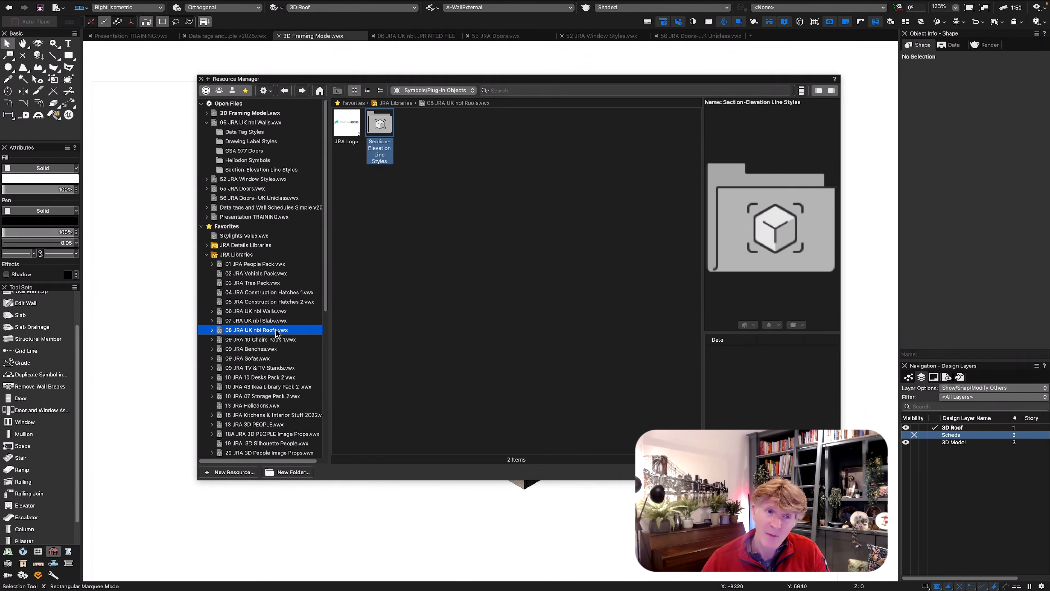
click(441, 93)
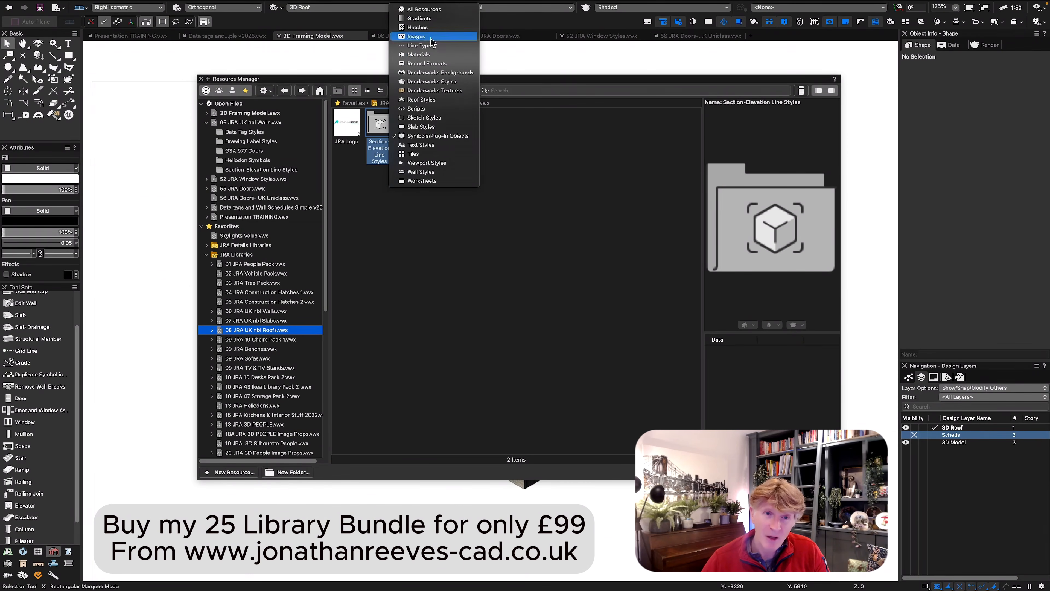
click(430, 99)
Open the library file 08 JRA UK nbl Roofs.vwx and look over its sample roofs on the JRA Roofs layer
right_click(279, 287)
click(284, 292)
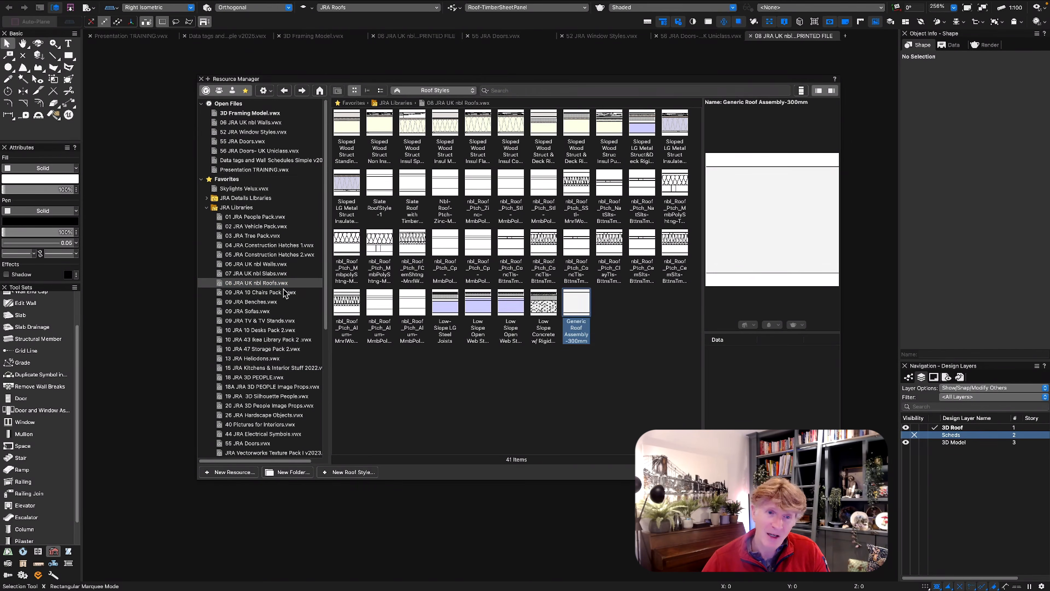
key(super+r)
click(404, 284)
click(453, 401)
scroll(445, 397, down, 5)
scroll(448, 386, left, 6)
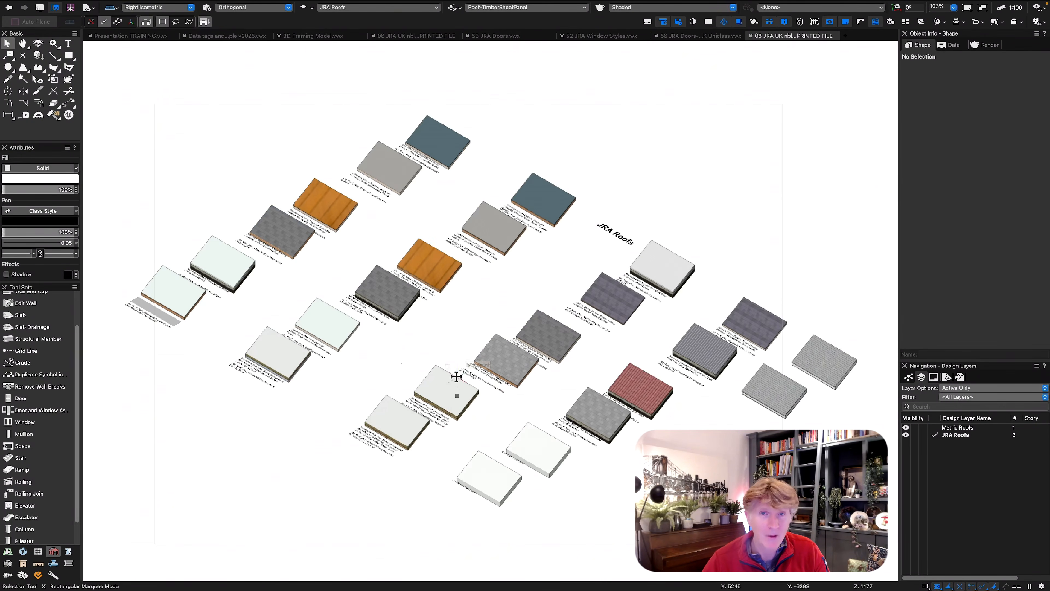
Copy the library sample with the Slate Roof with Timber Soffit style and paste it into 3D Framing Model.vwx
key(shift+c)
mouse_move(668, 418)
mouse_down()
mouse_move(626, 321)
mouse_move(502, 316)
mouse_move(538, 299)
mouse_move(581, 307)
mouse_move(668, 399)
mouse_up()
scroll(711, 398, up, 4)
key(x)
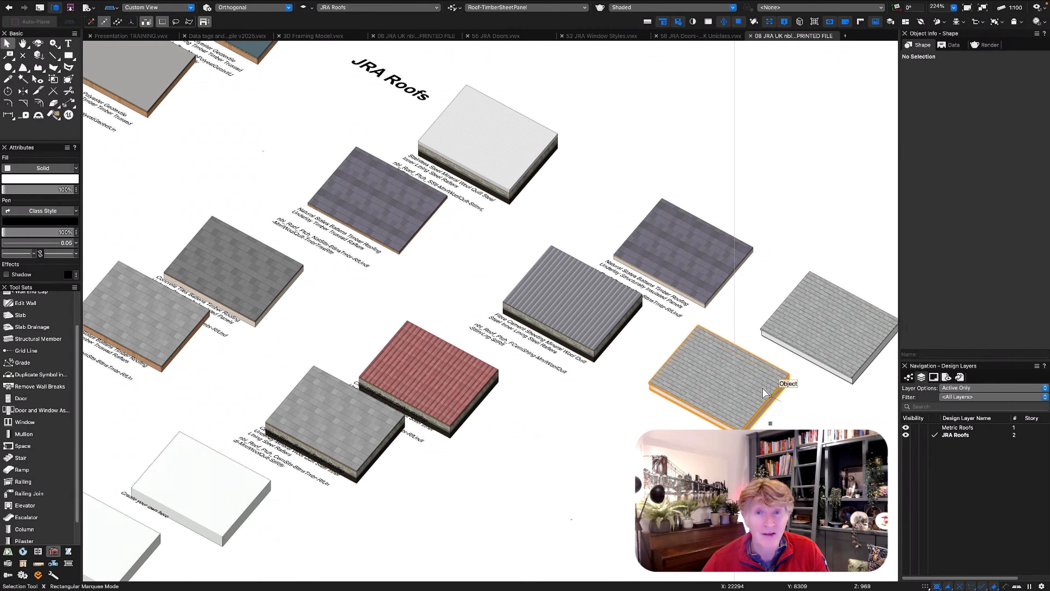
click(764, 392)
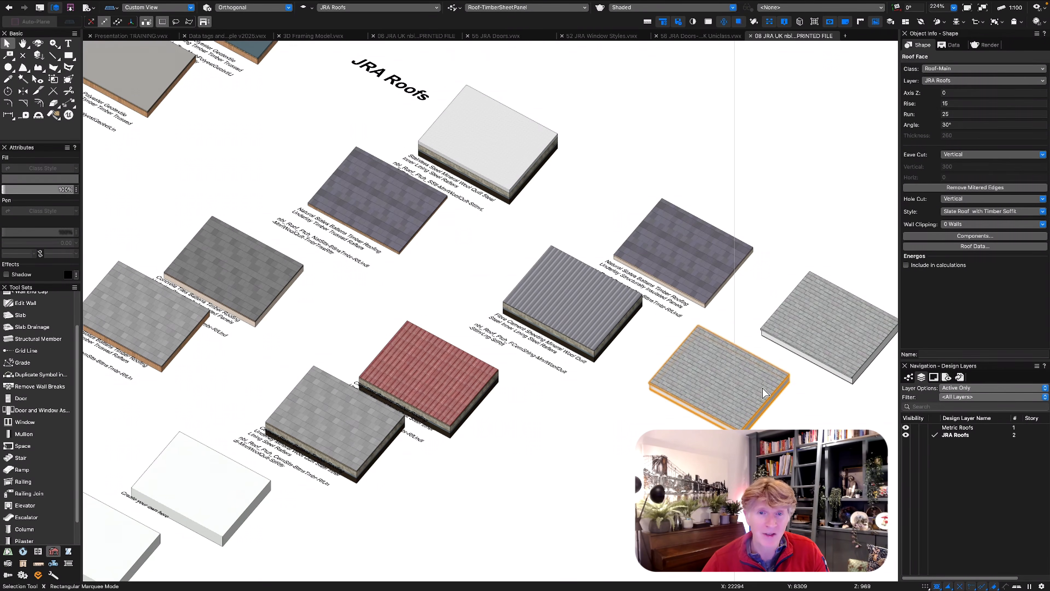
click(340, 38)
key(ctrl+v)
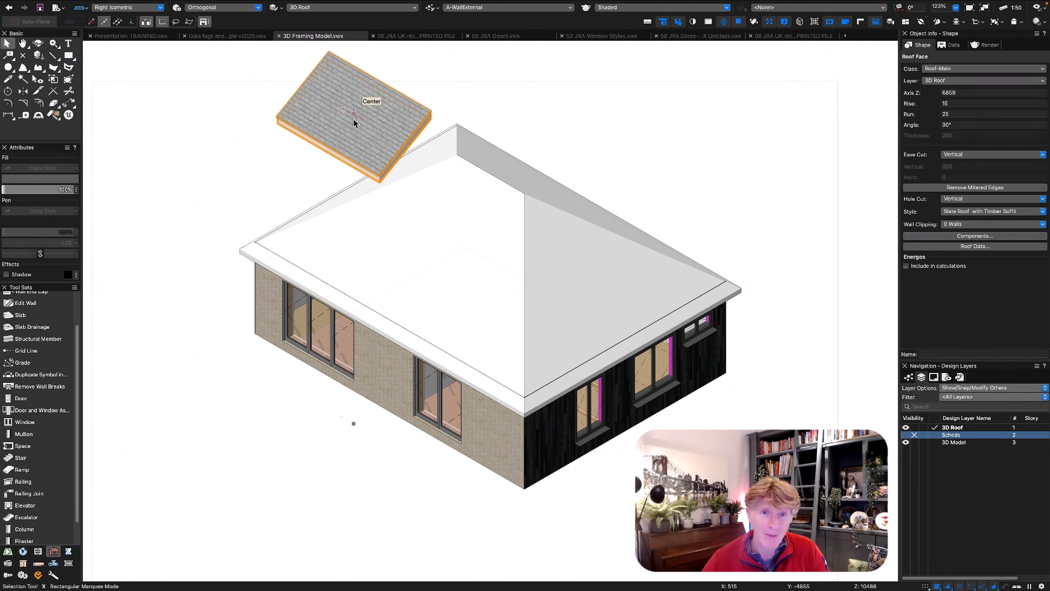
Transfer the slate style from the pasted sample to the hip roof with the Eyedropper and remove the sample
key(e)
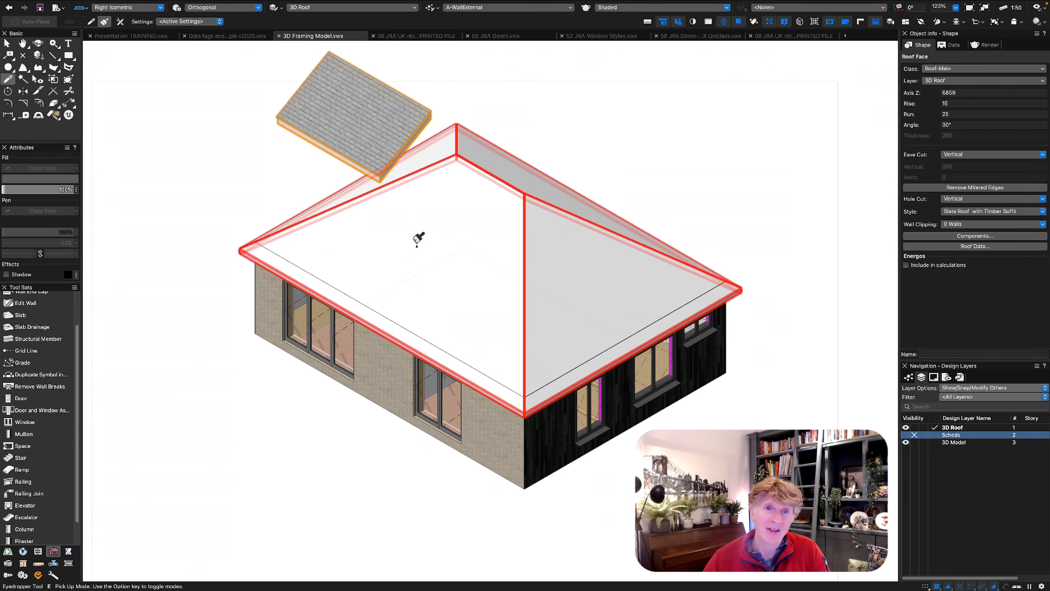
click(419, 240)
click(598, 252)
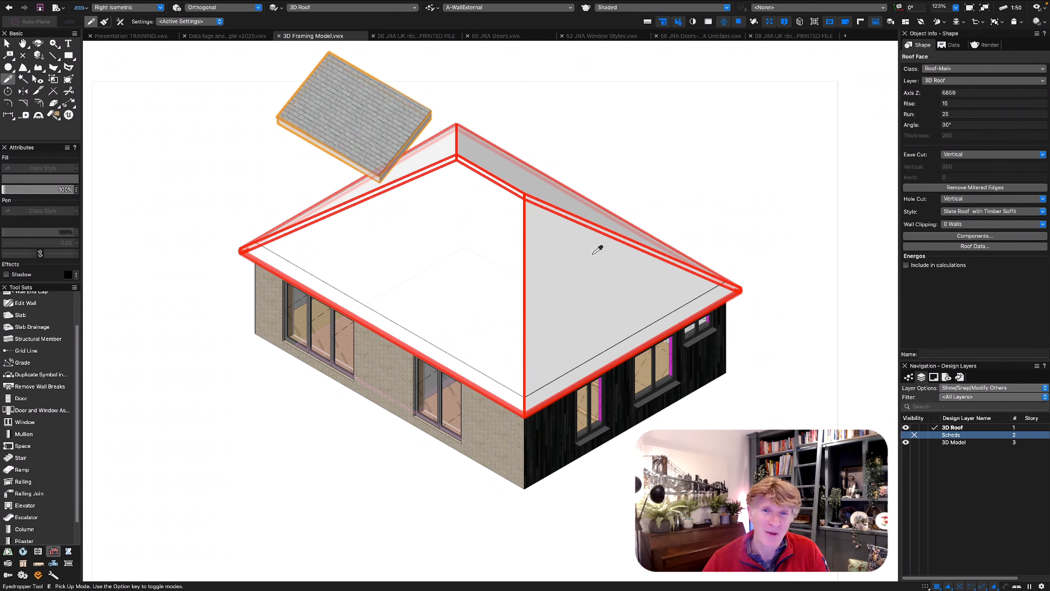
key(x)
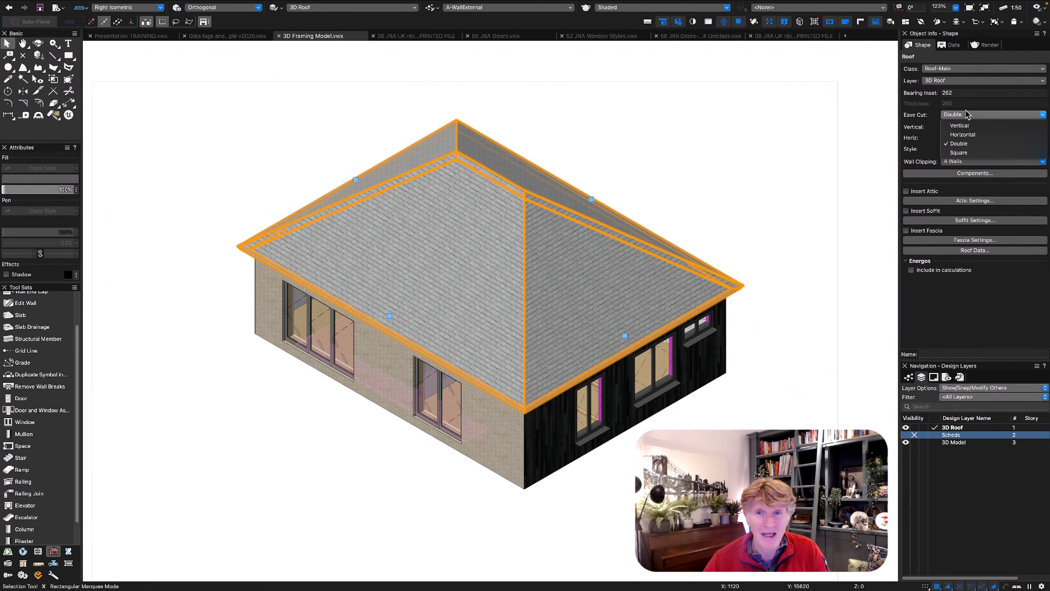
Set the pitch of the entire hip roof to 30°
key(2)
click(655, 217)
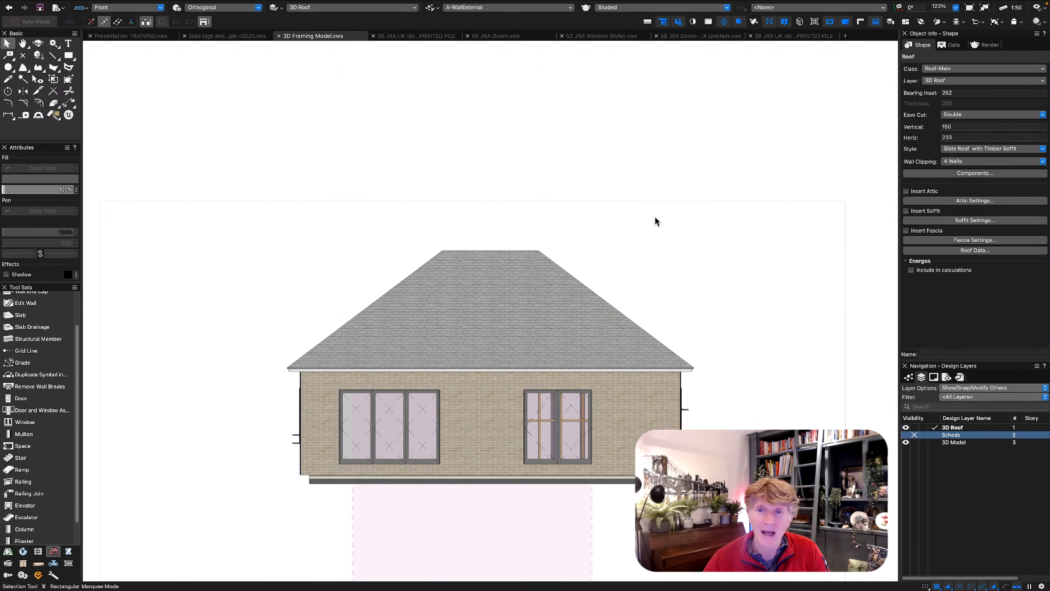
key(3)
click(560, 303)
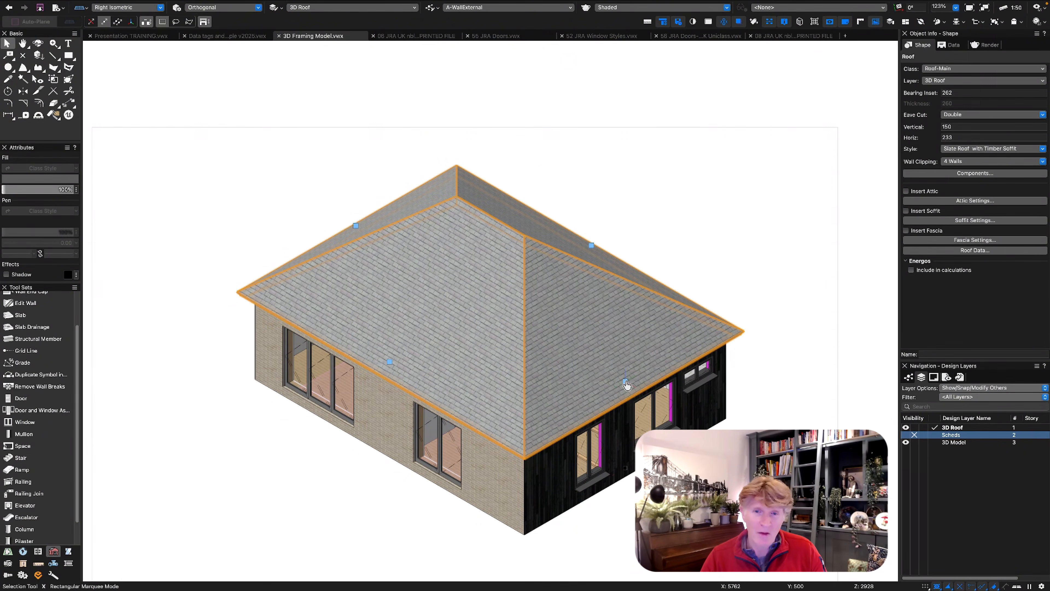
click(625, 382)
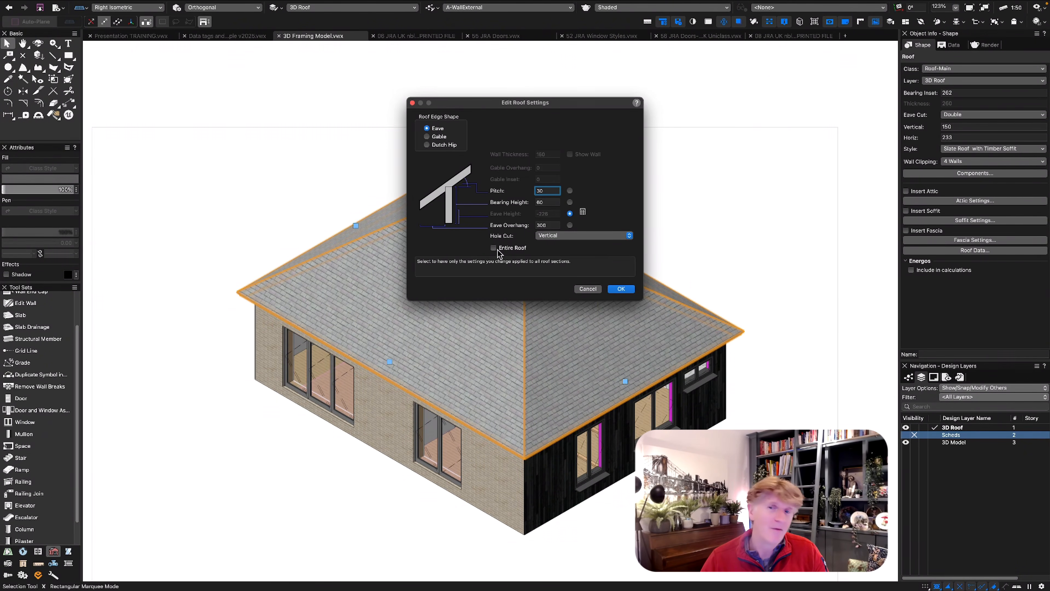
key(Return)
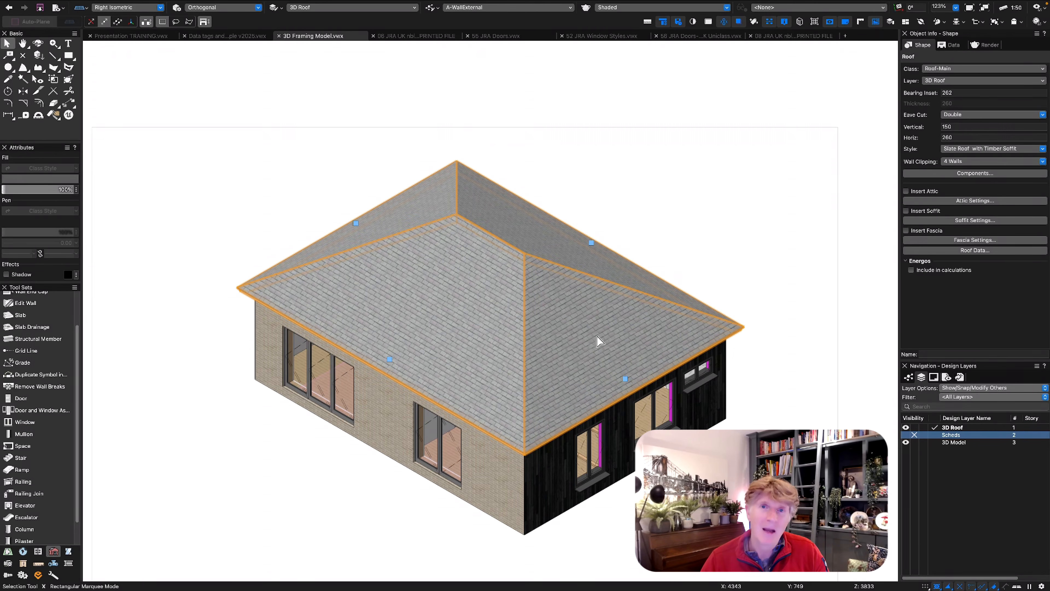
Change the roof edges over the two opposite timber-clad end walls from eaves to gables
click(626, 381)
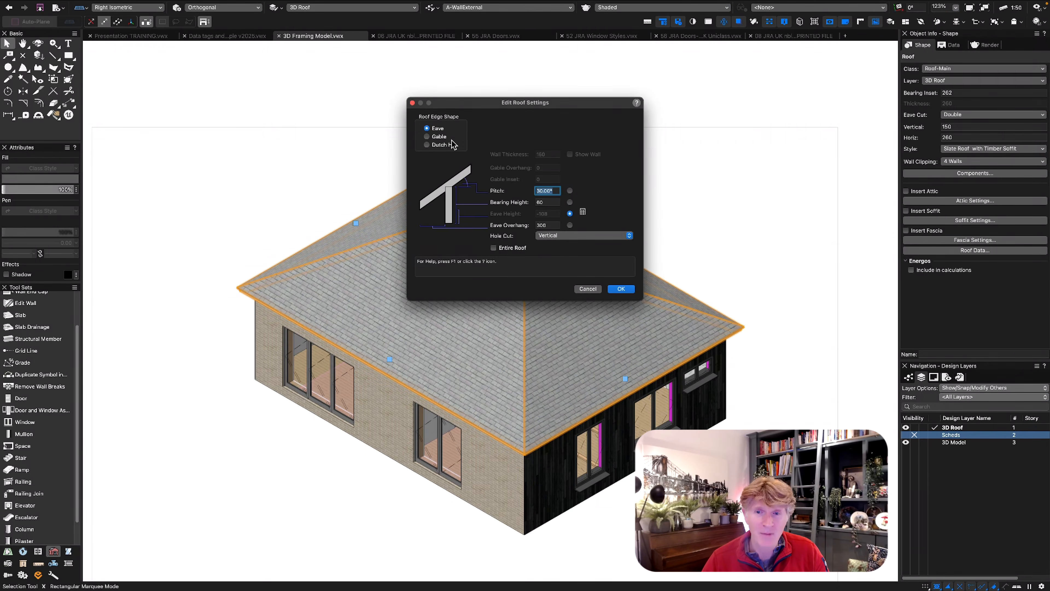
click(426, 137)
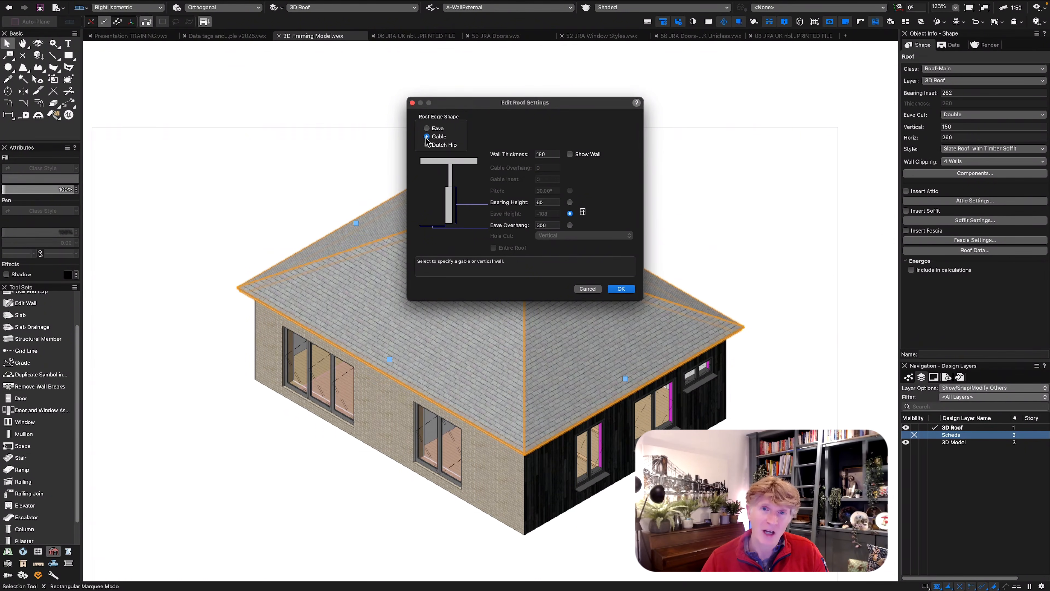
key(Return)
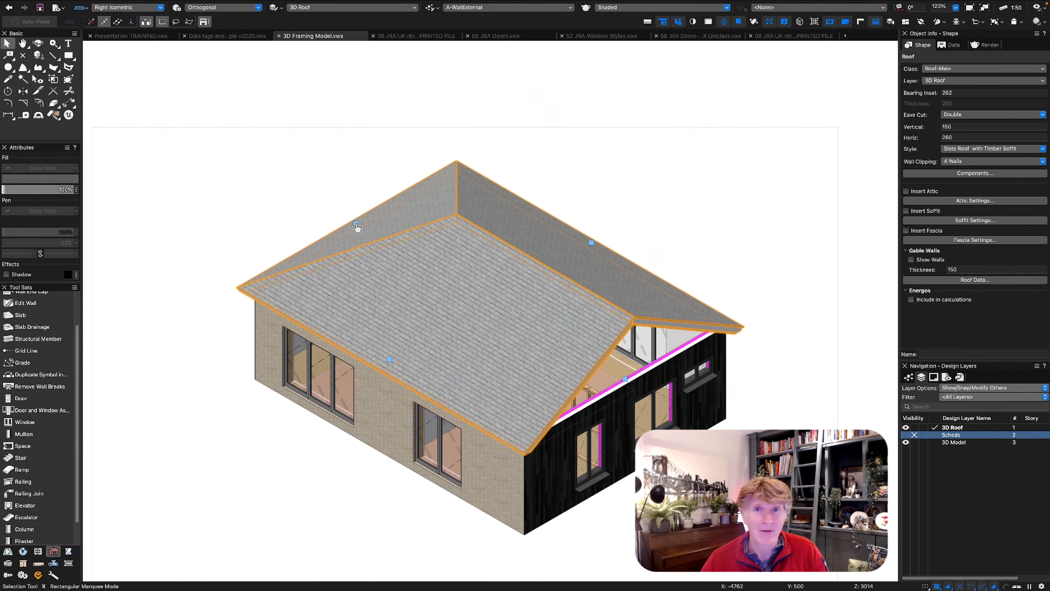
click(356, 223)
click(426, 137)
key(Return)
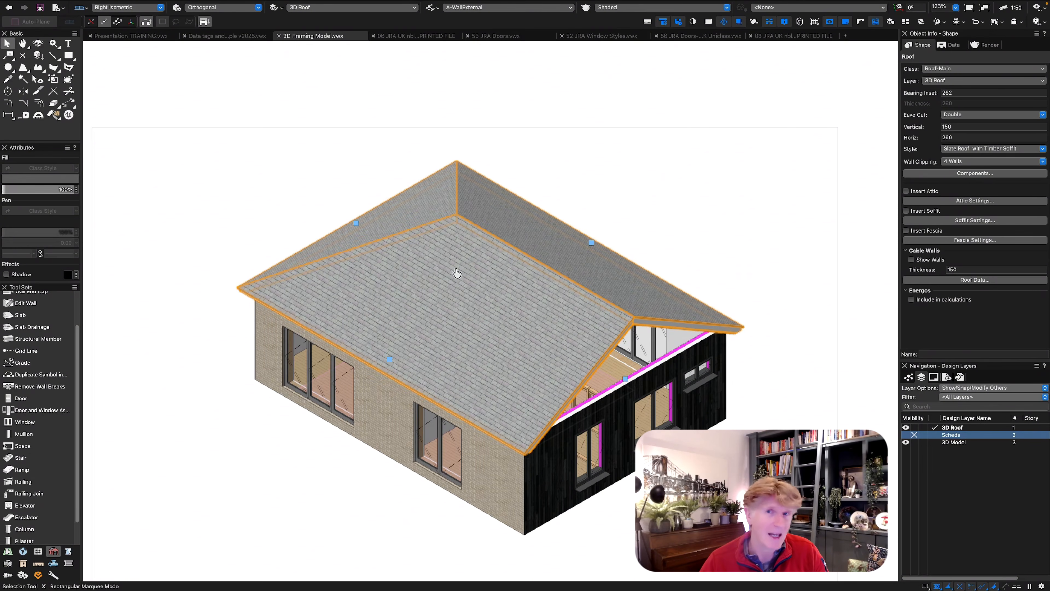
Fit the tops of the two timber-clad end walls to the objects on the 3D Roof layer
click(613, 398)
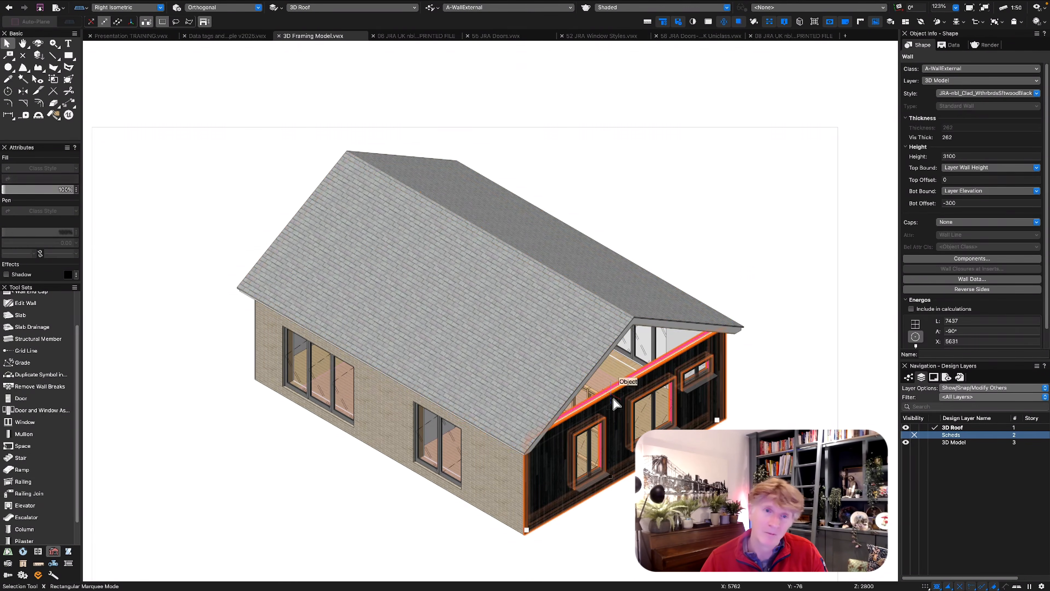
key(b)
shift+click(376, 225)
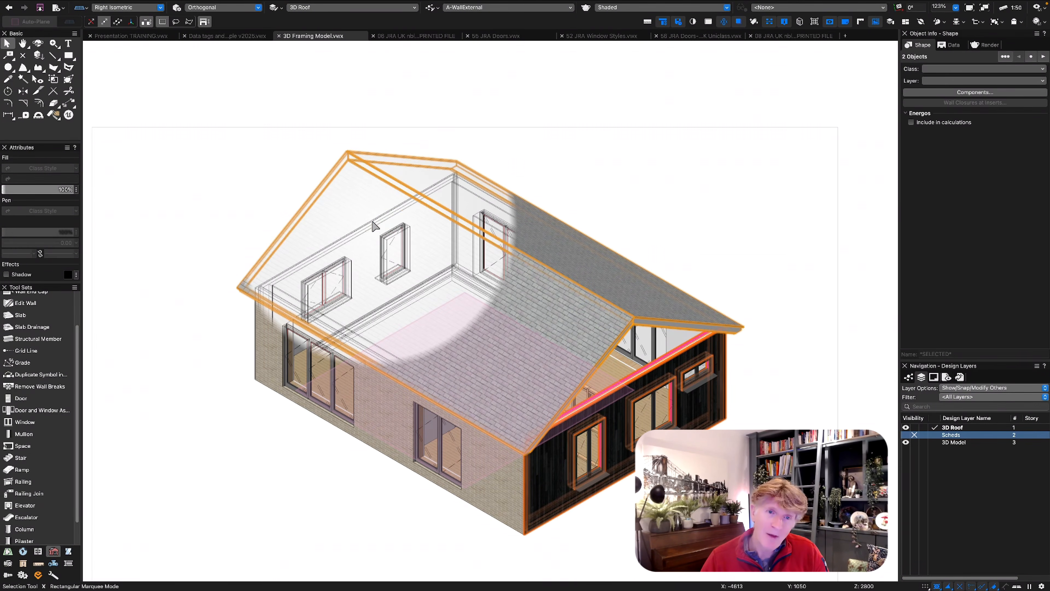
shift+click(376, 226)
click(180, 5)
click(533, 129)
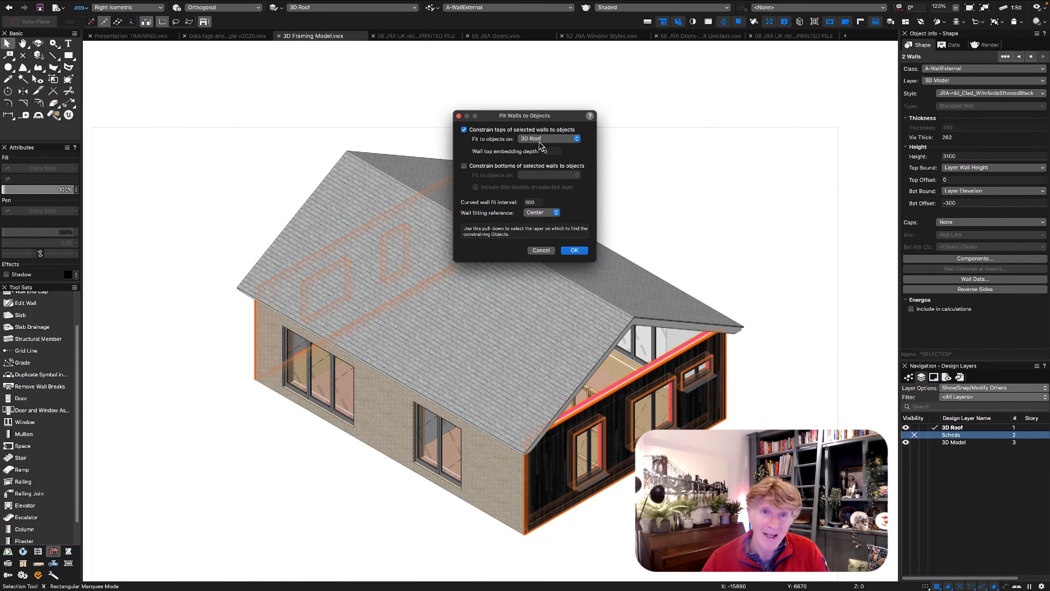
click(578, 250)
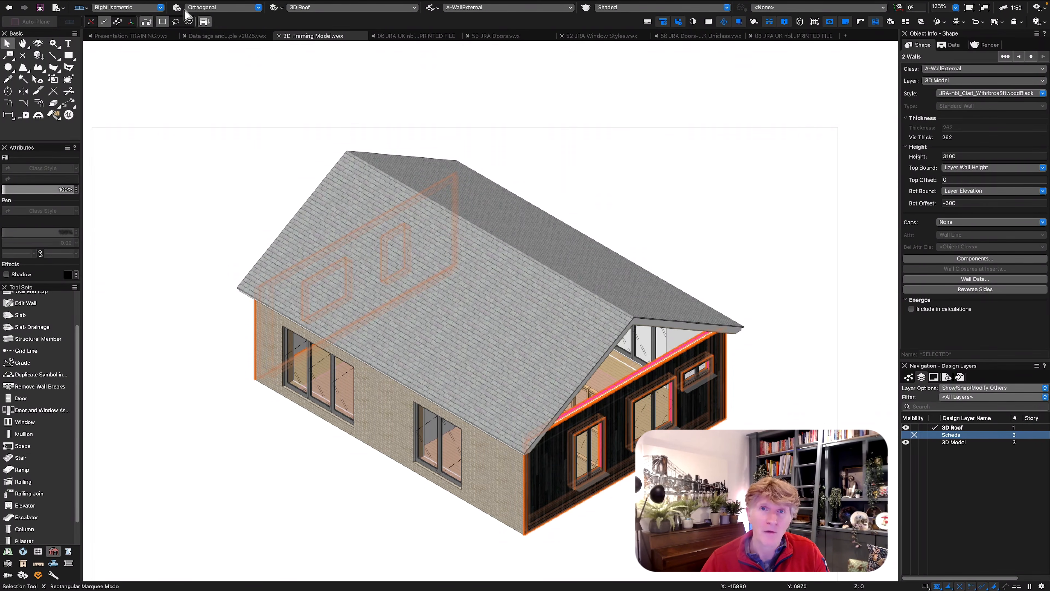
Examine the fitted gable walls and slate roof from different angles
scroll(626, 195, down, 1)
click(626, 195)
scroll(558, 317, up, 2)
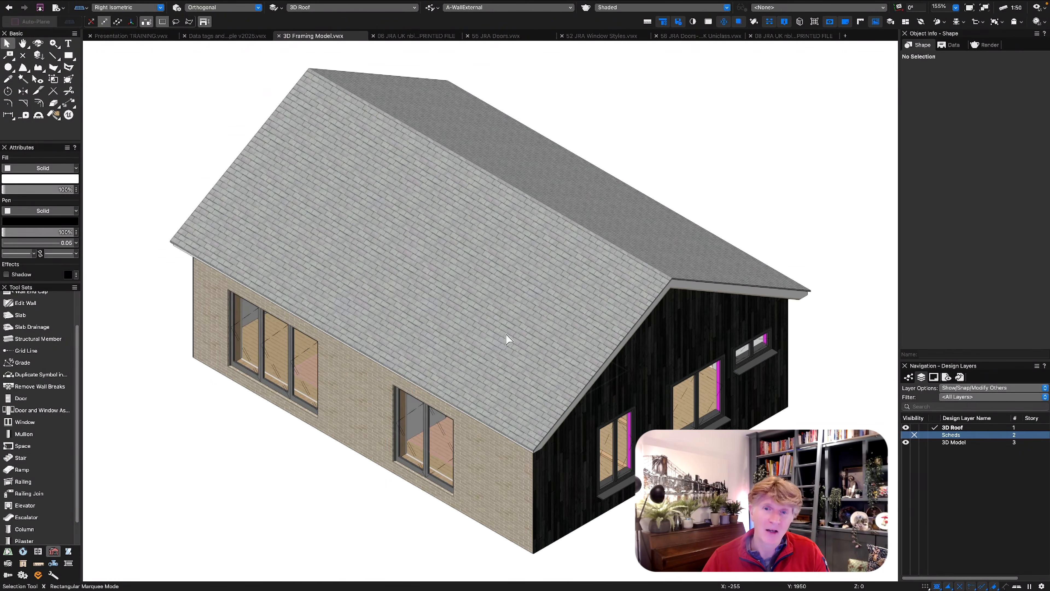
key(shift+c)
drag(453, 335, 416, 335)
key(b)
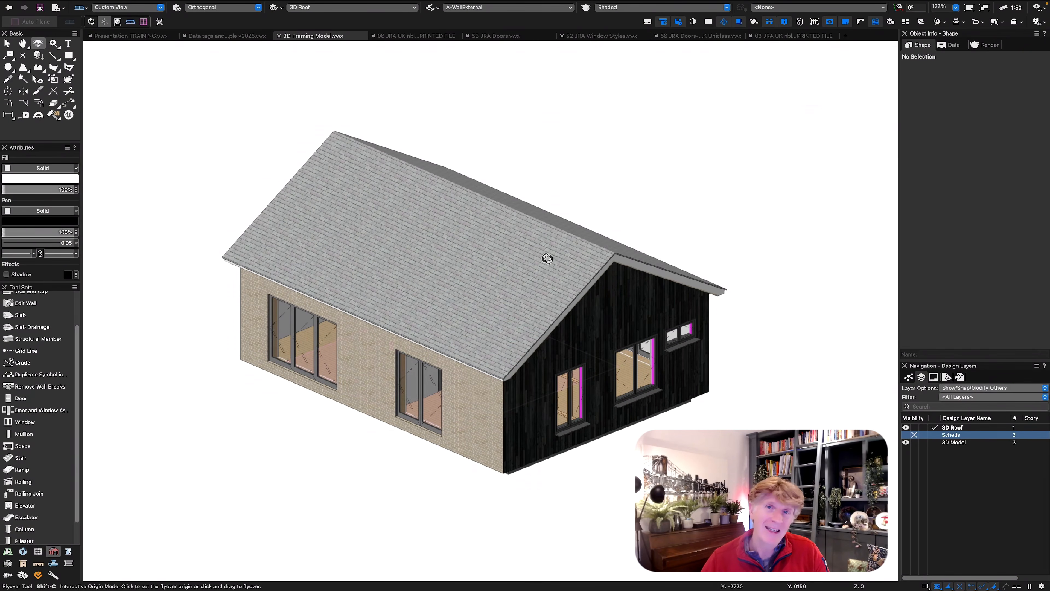
key(x)
key(3)
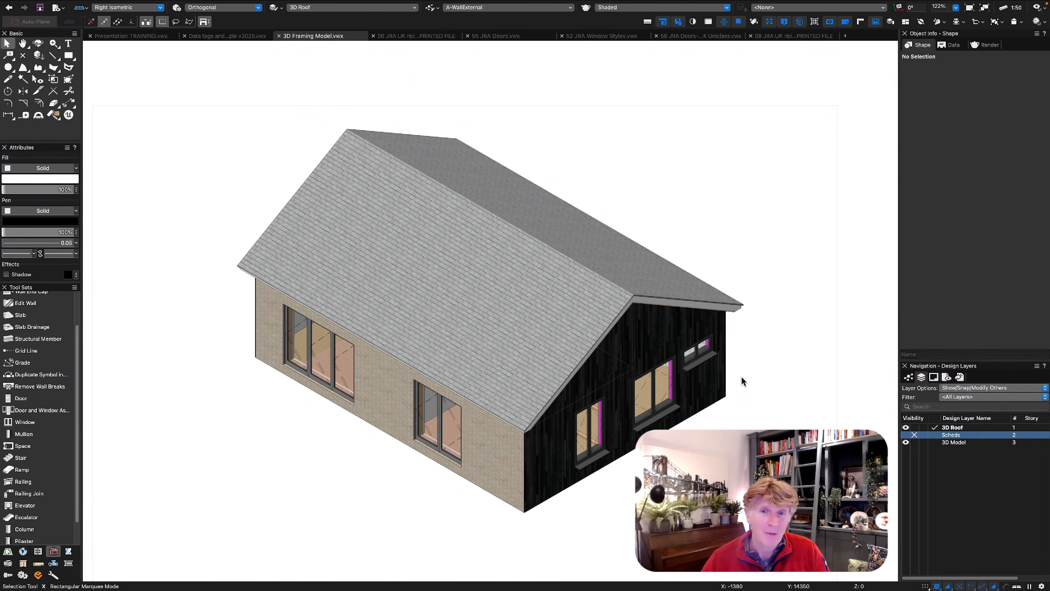
Hide the roof and the near timber-clad gable wall individually with the Visibility tool in Objects mode
click(768, 409)
drag(759, 404, 817, 435)
click(802, 23)
click(38, 79)
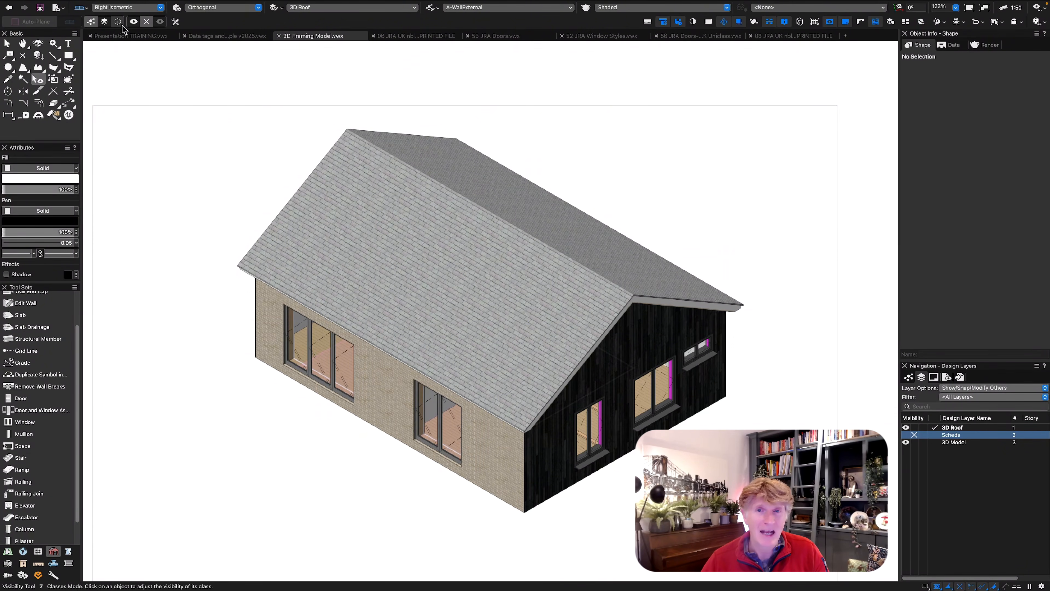
click(376, 204)
click(630, 350)
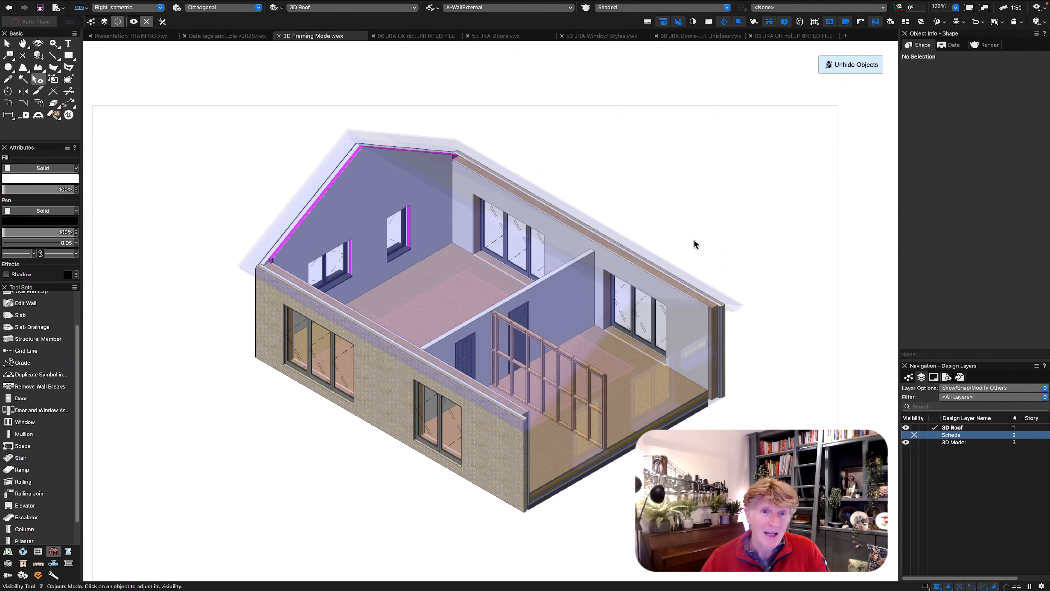
key(x)
Create a shaded Right Isometric viewport at 1:50, drawing number 1, on new sheet layer 01 titled Presentation, without a drawing label
click(110, 5)
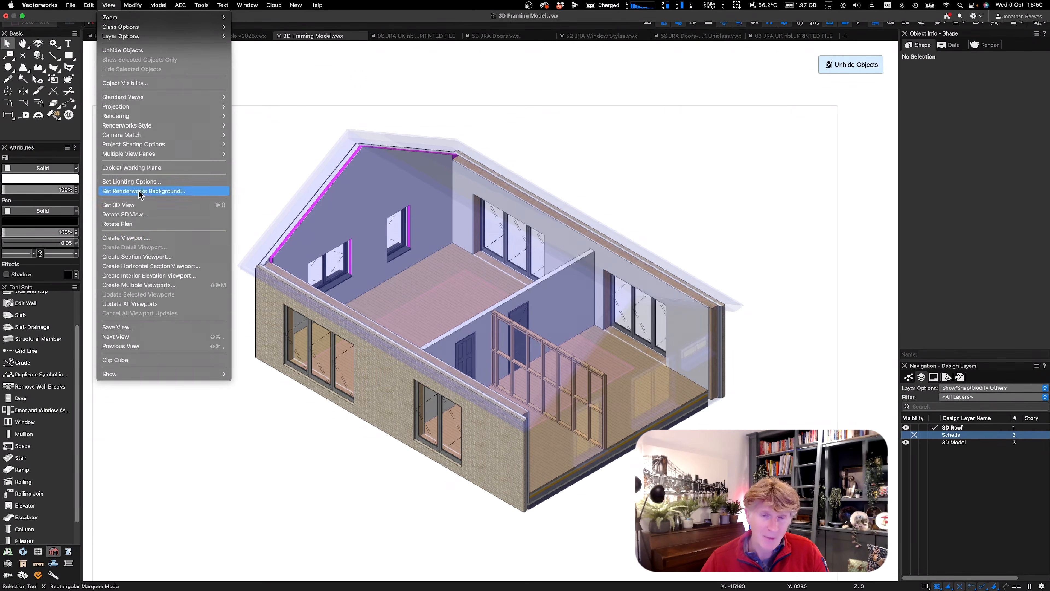
click(143, 237)
click(484, 141)
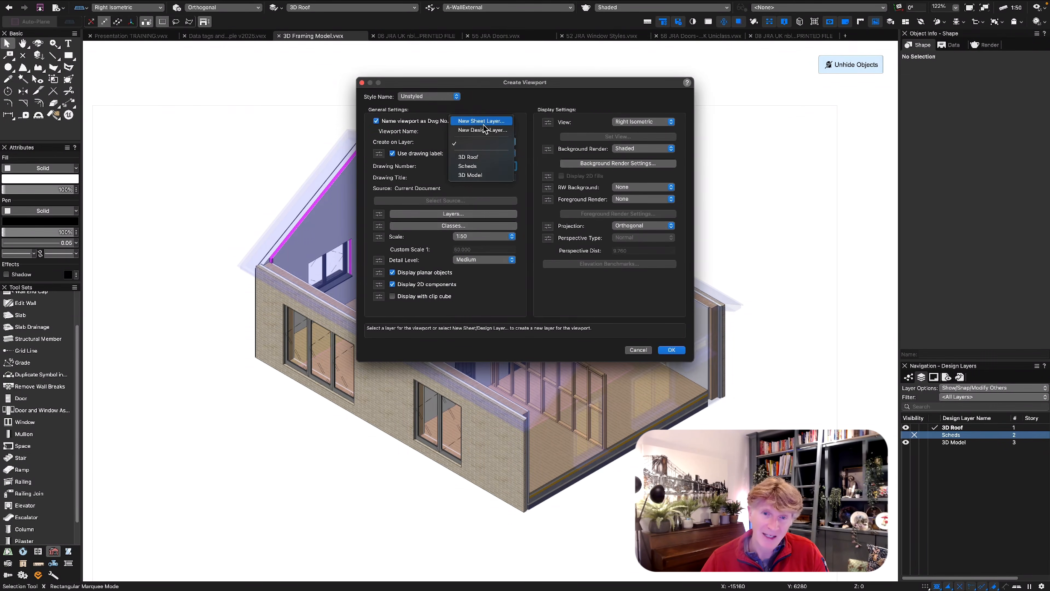
click(481, 160)
key(Tab)
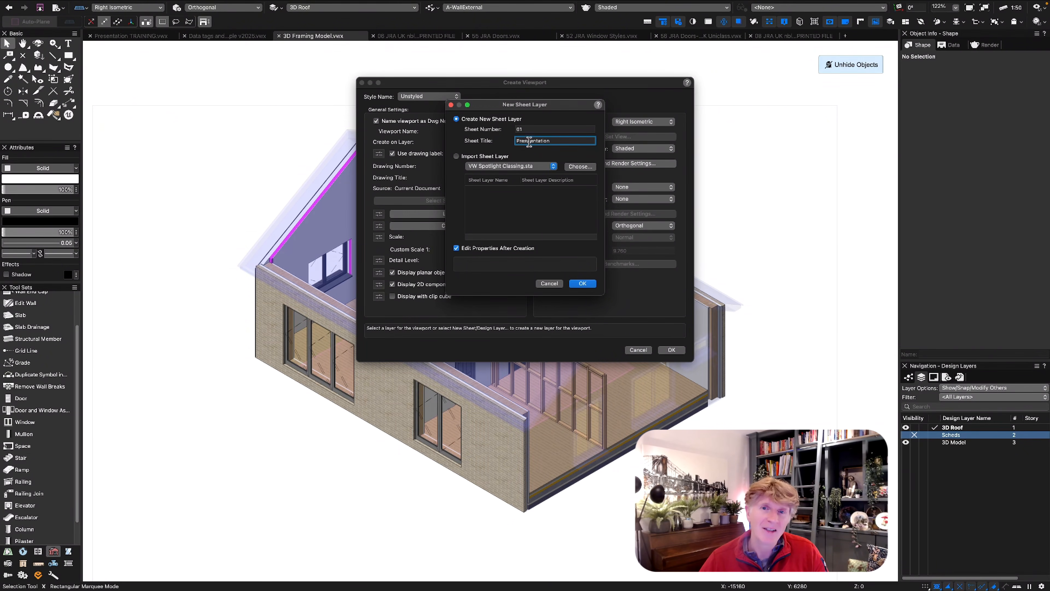
click(582, 283)
drag(517, 163, 477, 159)
key(Return)
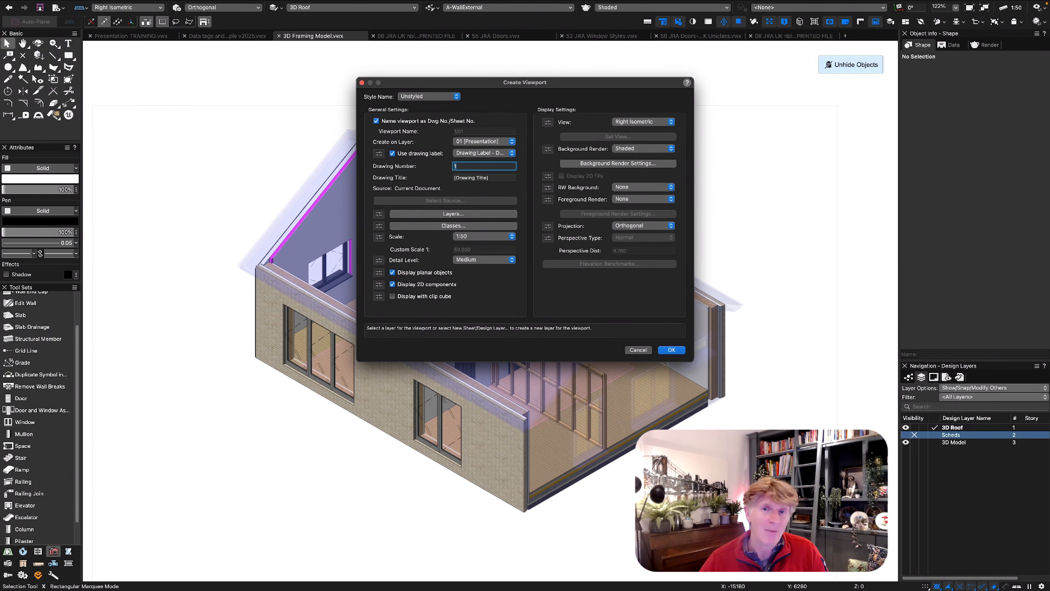
click(392, 154)
key(Return)
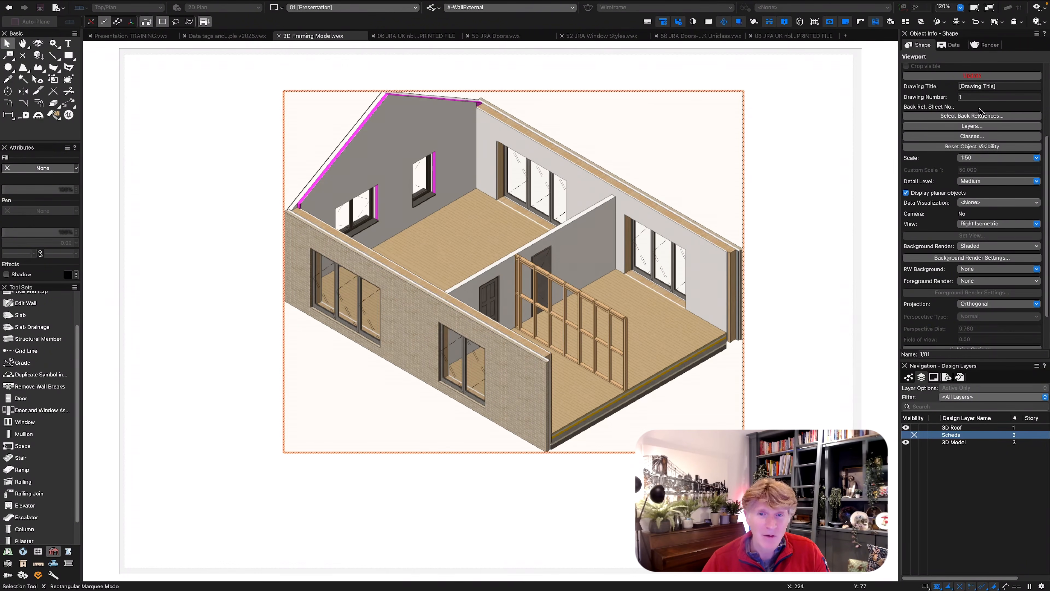
Update the new viewport on the Presentation sheet and check its view, render and visibility settings
click(971, 75)
click(235, 381)
click(441, 320)
scroll(957, 216, down, 3)
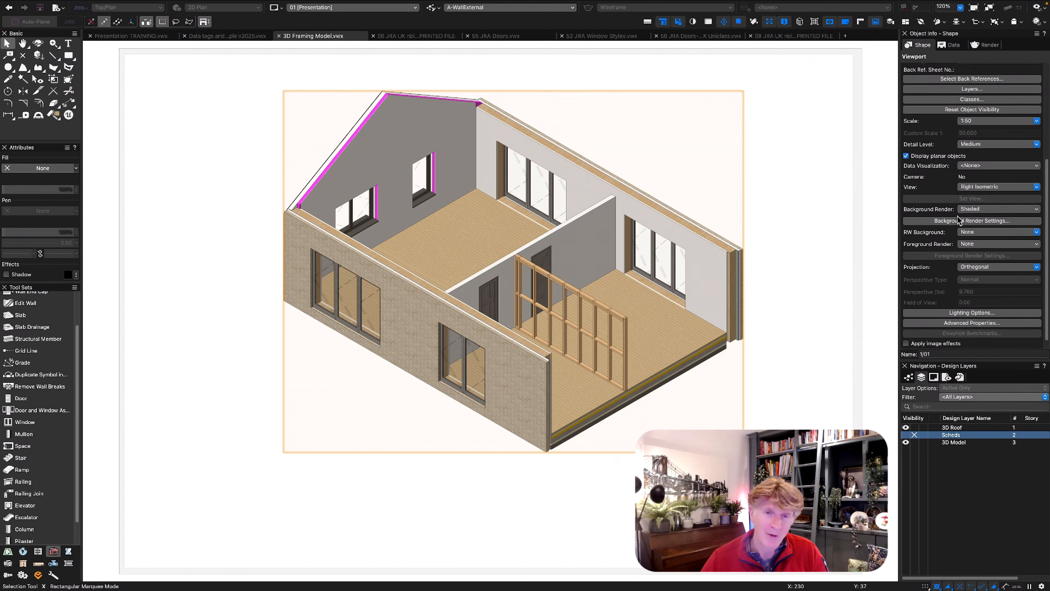
scroll(958, 219, down, 1)
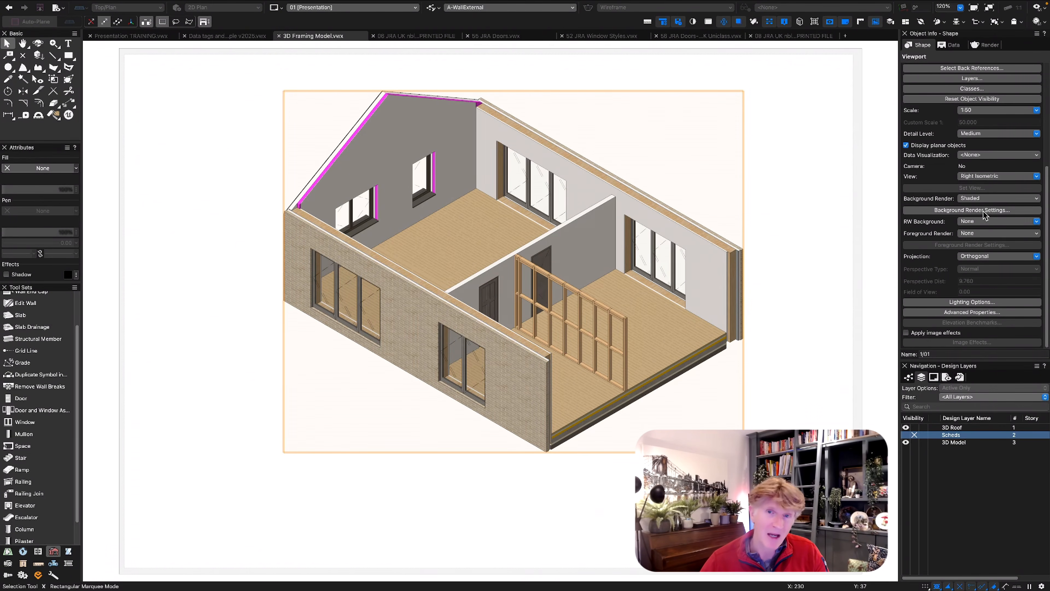
scroll(985, 213, up, 5)
Duplicate the viewport beside the original and reset the copy's object visibility to show the roof and gable wall
click(971, 181)
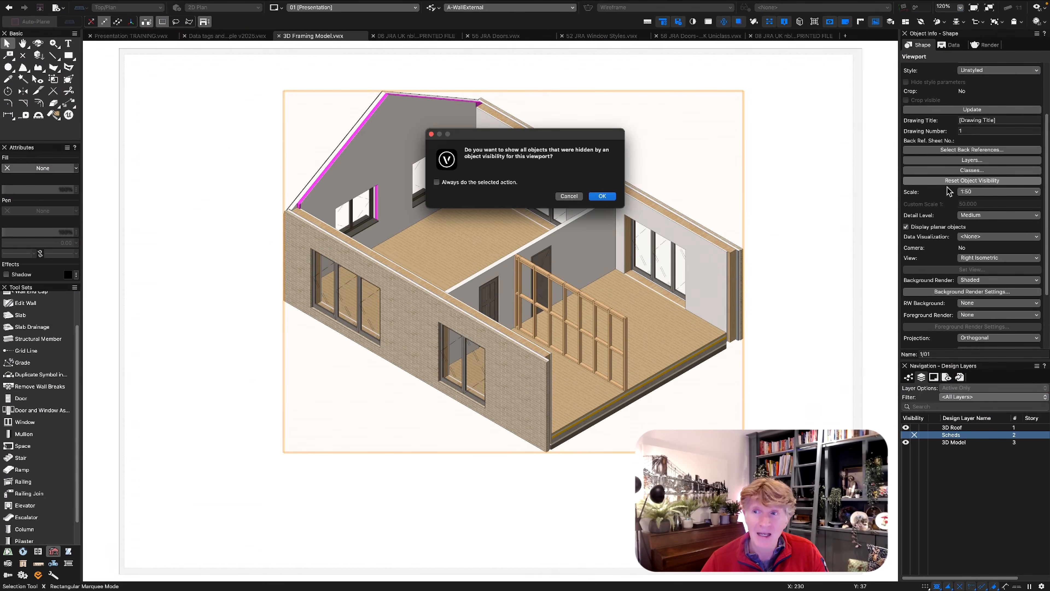
key(Return)
scroll(491, 286, down, 3)
drag(491, 286, 689, 280)
click(590, 194)
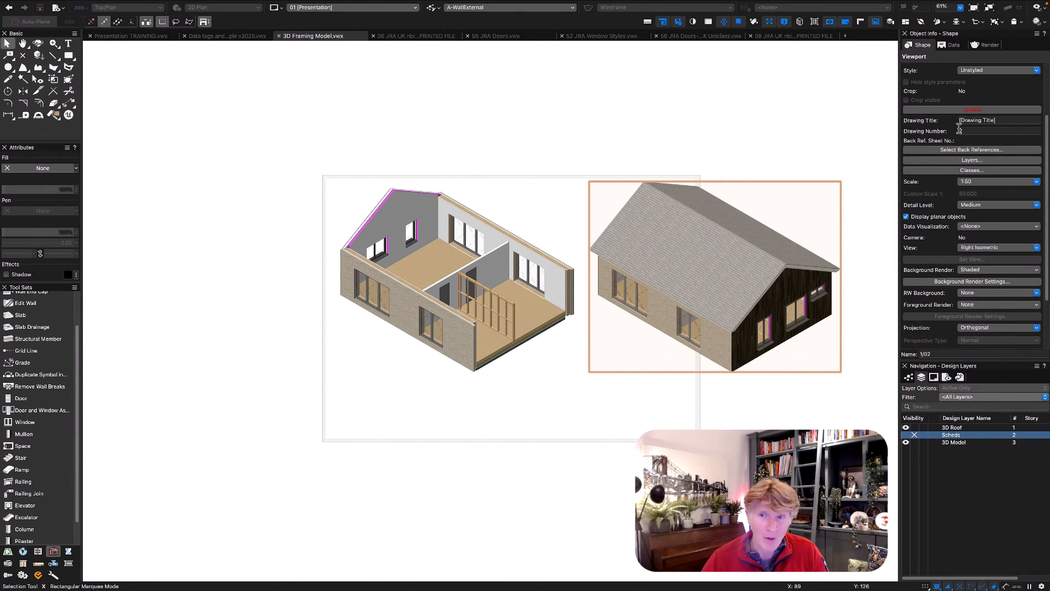
Scale the exterior viewport to 1:100, arrange copies of it in three corners of the sheet, and set the lower-left copy to Right Isometric
click(986, 182)
click(991, 452)
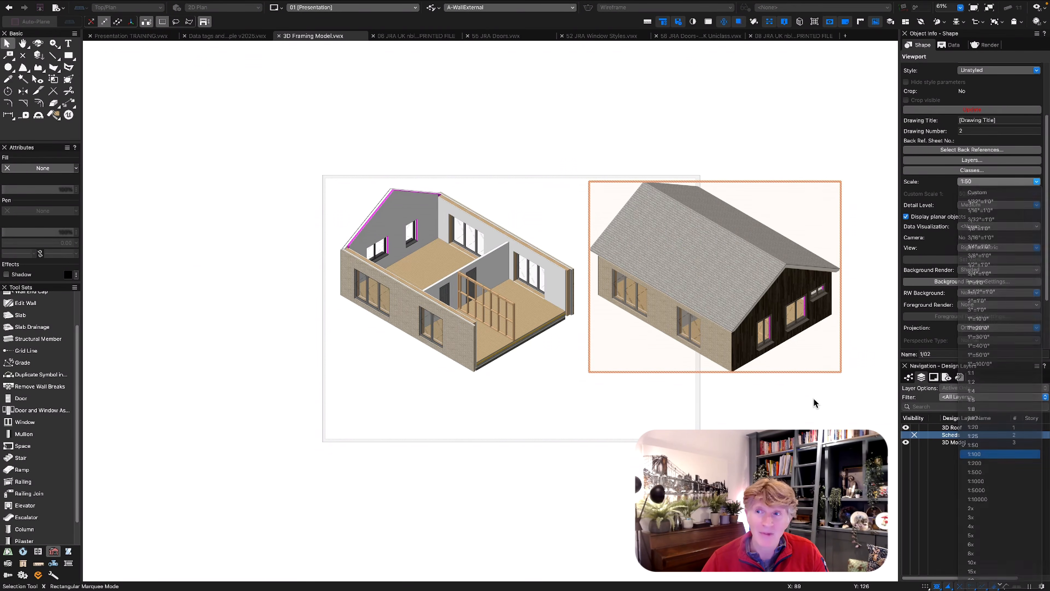
mouse_move(698, 261)
mouse_down()
mouse_move(613, 223)
mouse_move(613, 213)
mouse_move(628, 382)
mouse_move(391, 401)
mouse_up()
key(1)
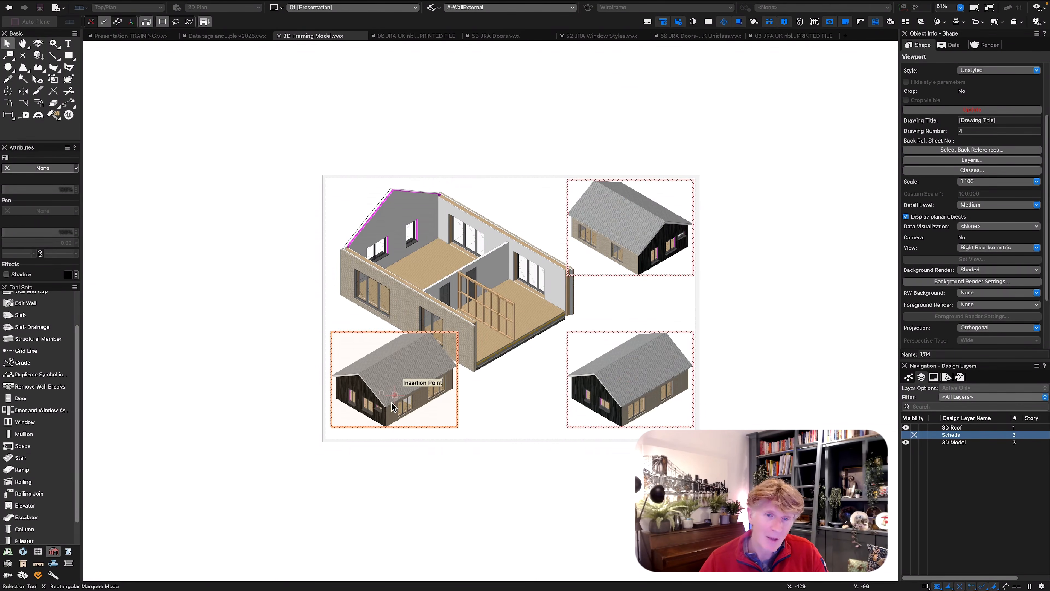
key(3)
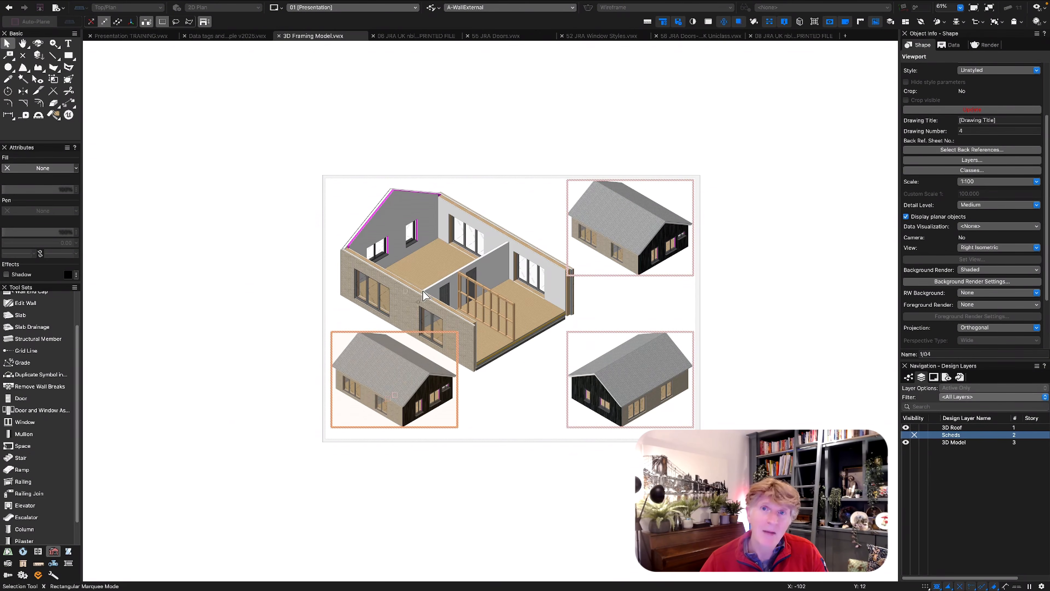
Edit the 3D Roof design layer through the cutaway viewport with object visibility changes applied, and unhide all its hidden objects
click(504, 148)
key(super+6)
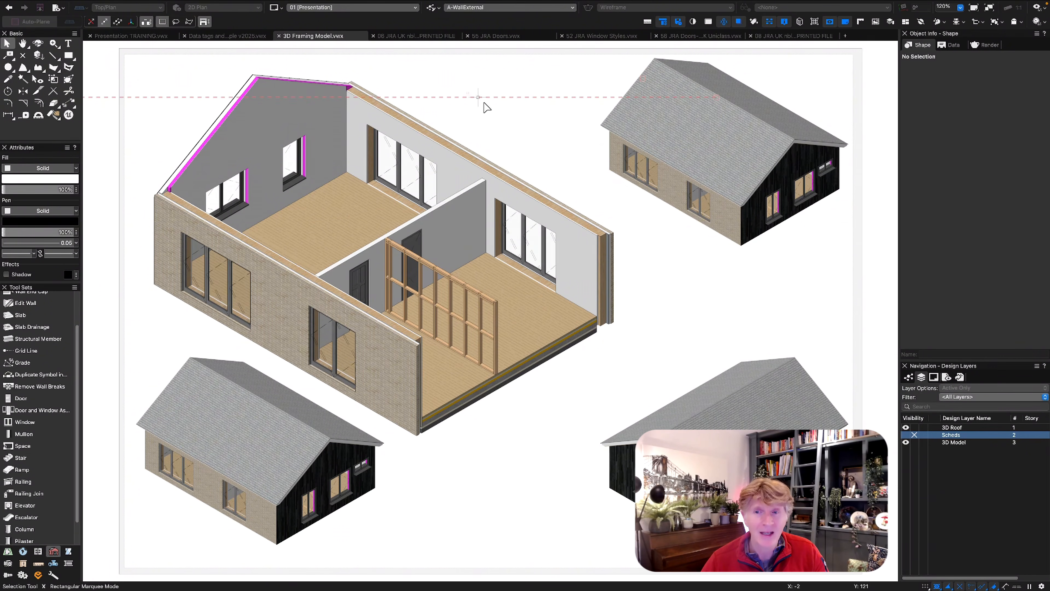
double_click(545, 248)
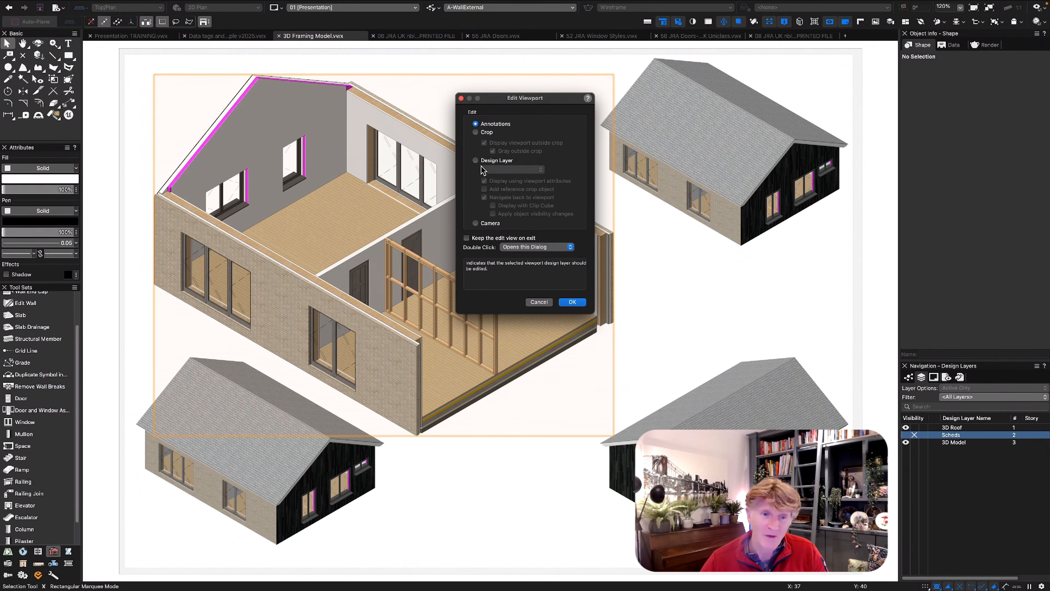
click(479, 161)
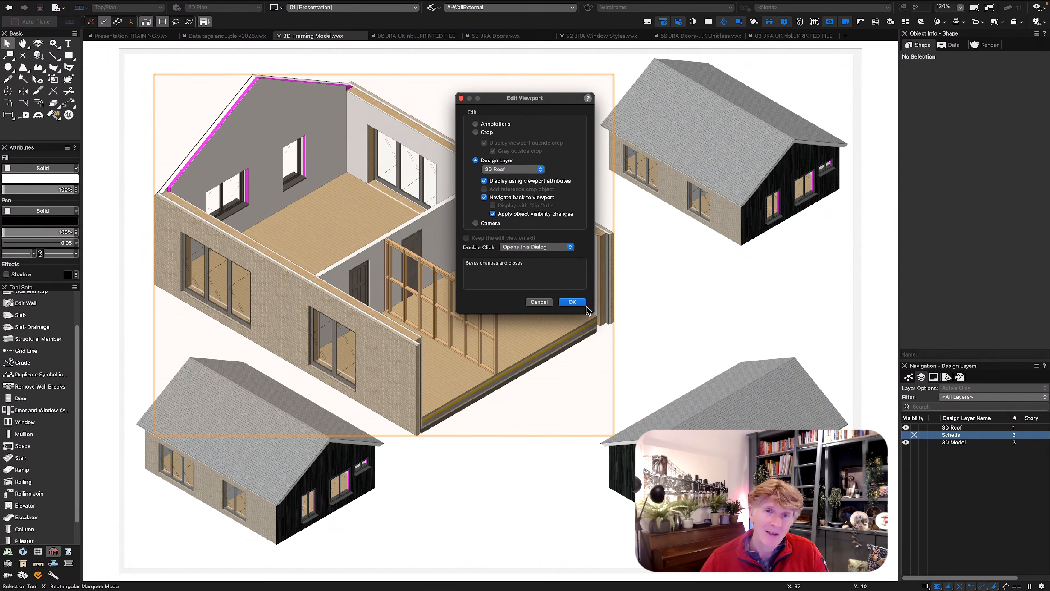
click(572, 302)
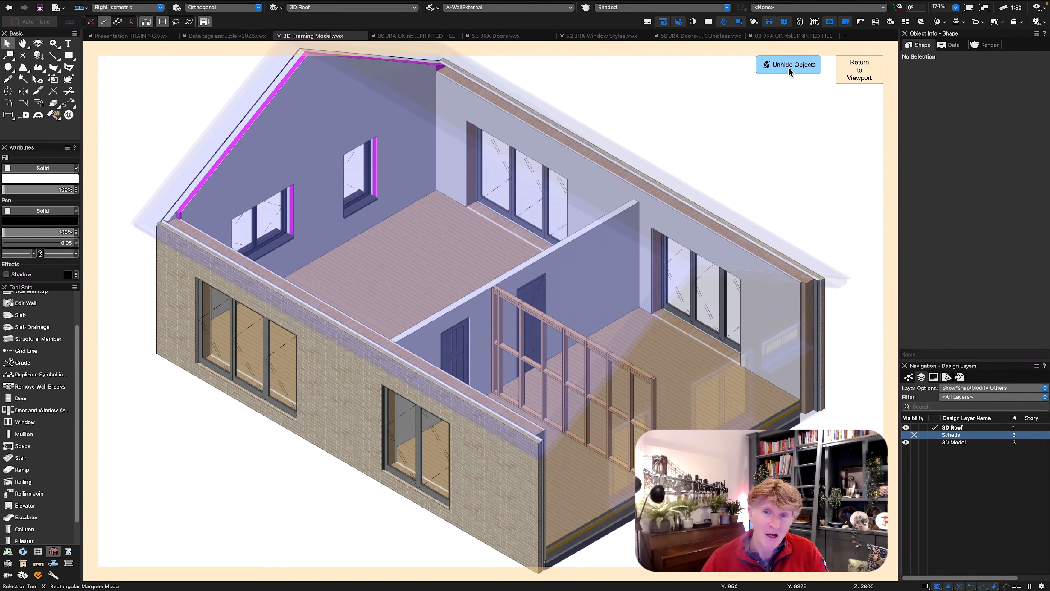
click(788, 67)
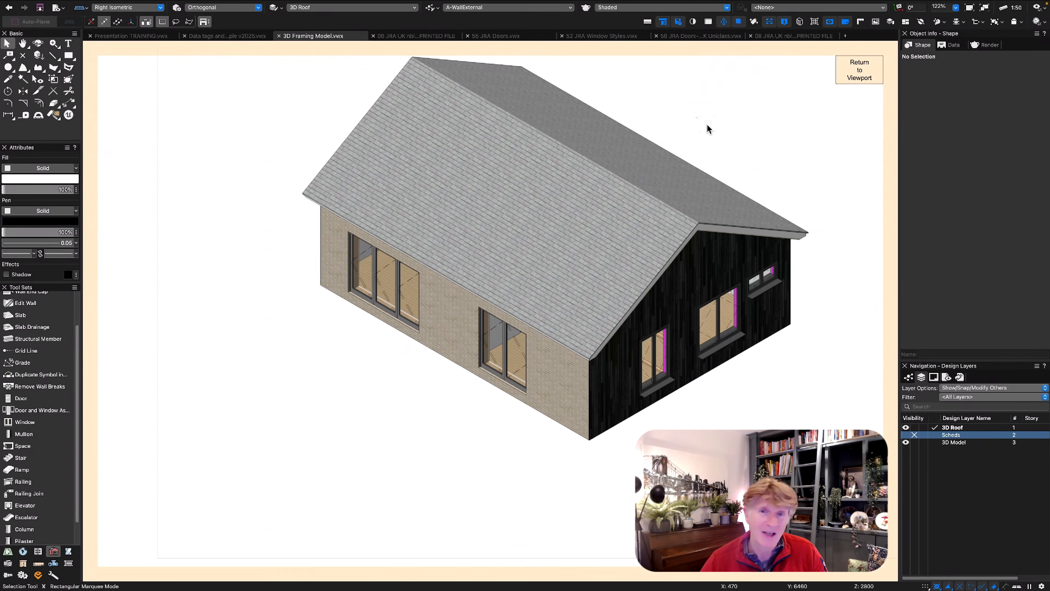
Start the Wall Framer on the four external walls of the 3D Model layer and create a framing model named Frames
scroll(707, 123, up, 2)
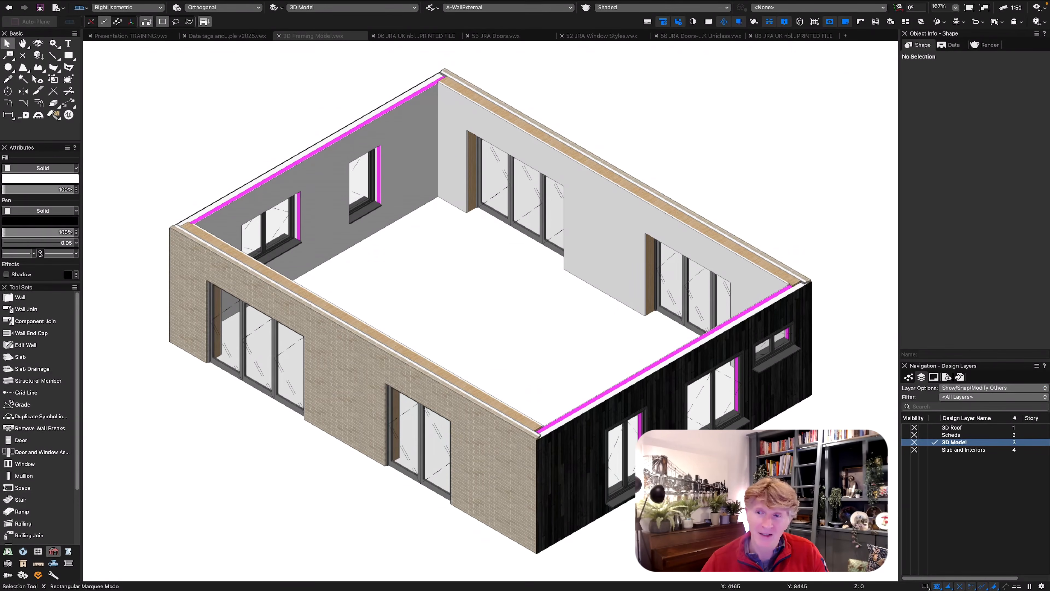
click(377, 338)
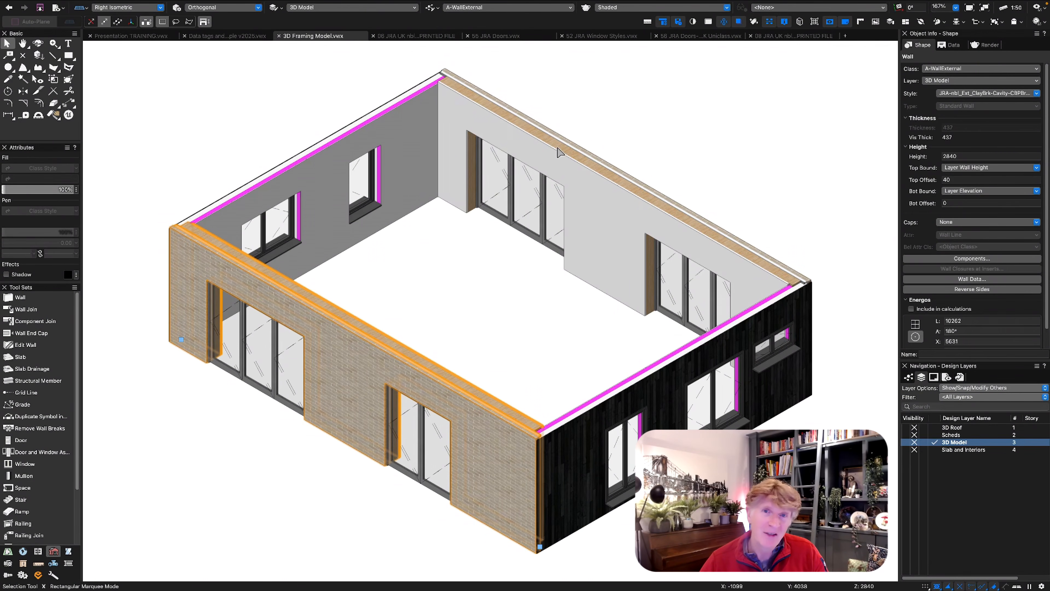
shift+click(568, 152)
shift+click(396, 114)
shift+click(670, 367)
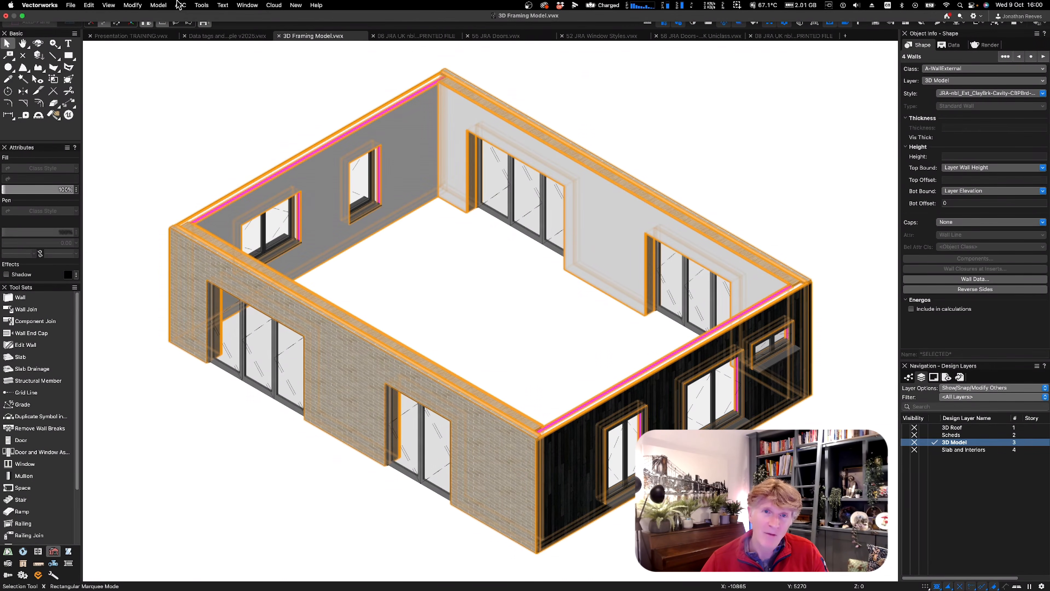
click(180, 5)
mouse_move(194, 261)
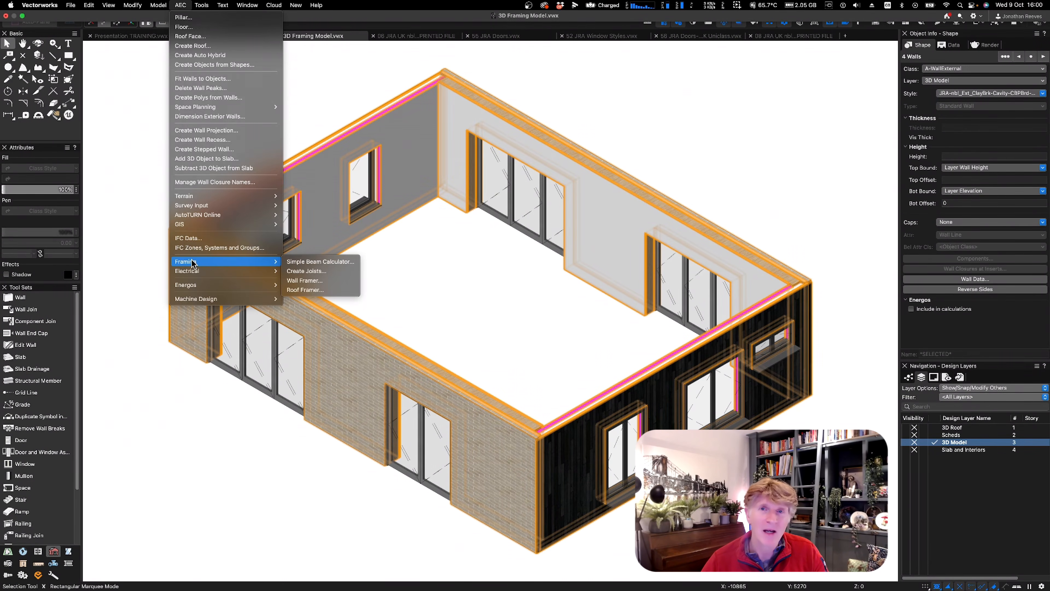
click(319, 281)
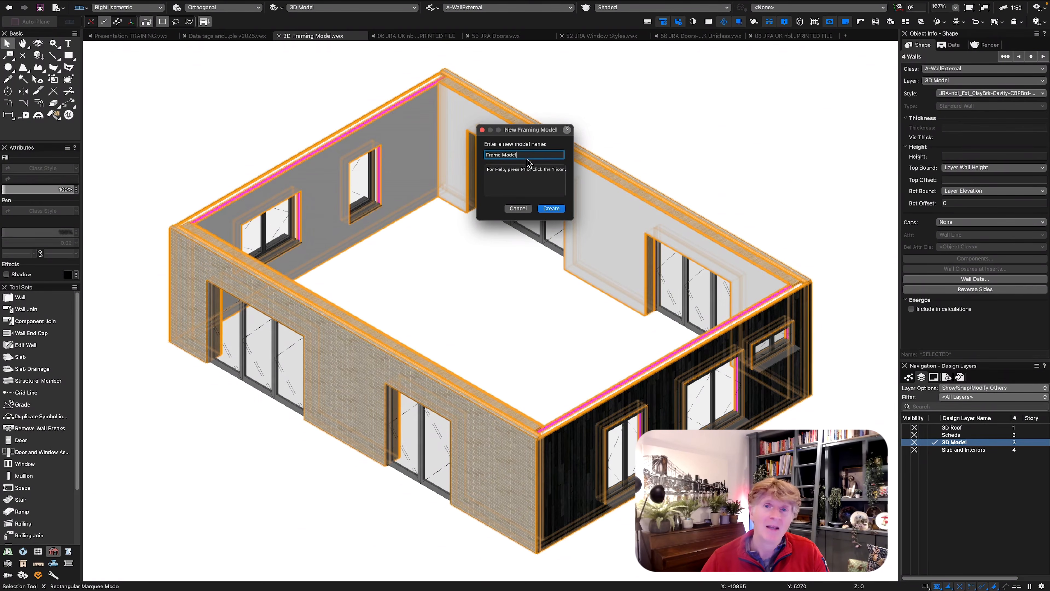
key(Return)
click(602, 191)
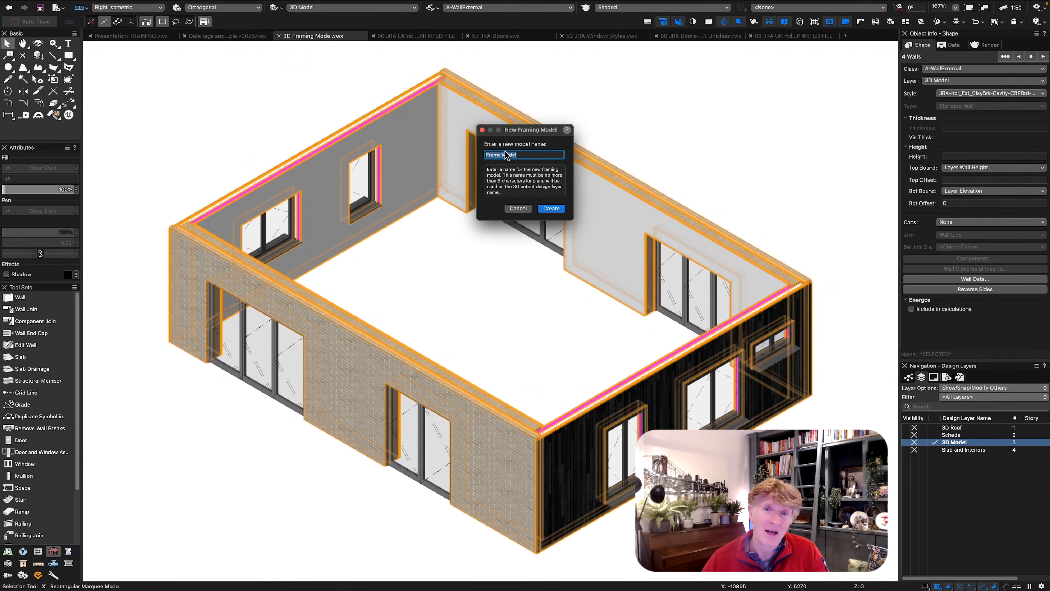
text(s)
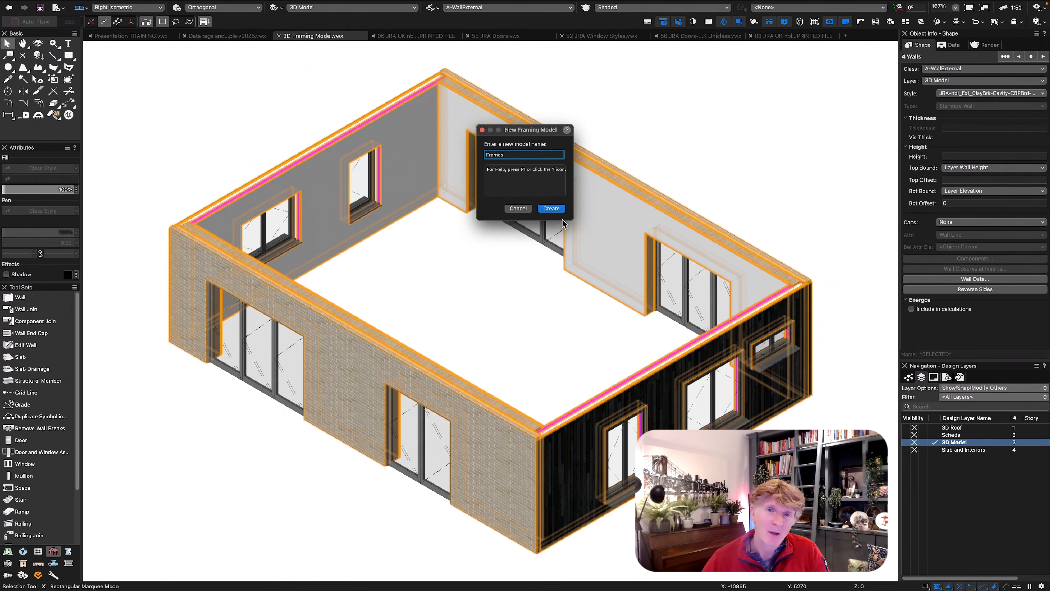
click(554, 209)
Choose the 3D Model layer for framing and add A-WallExternal as a wall class in the framing options
click(425, 190)
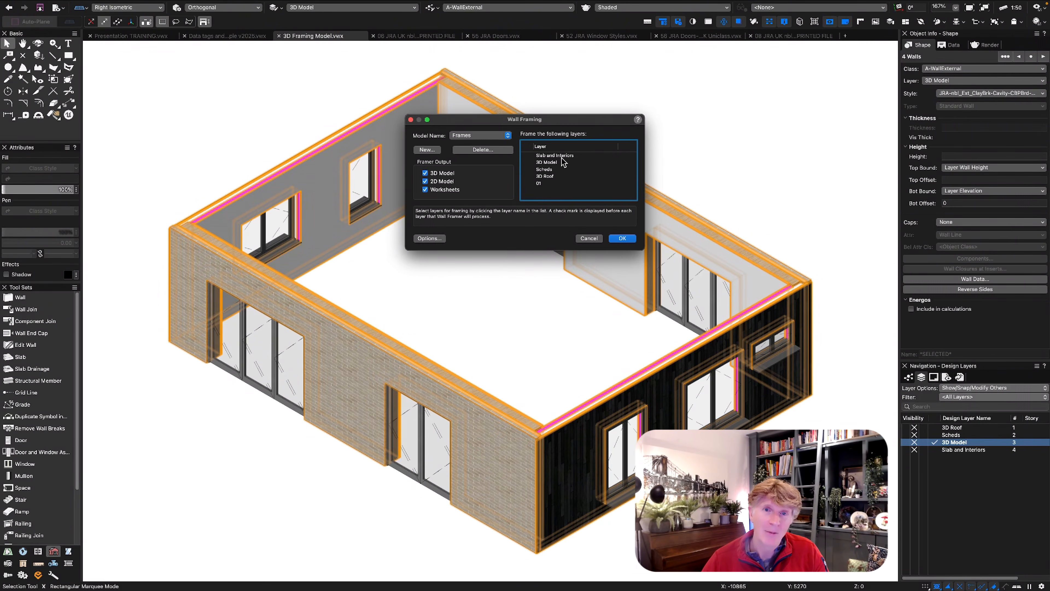
click(530, 163)
click(428, 238)
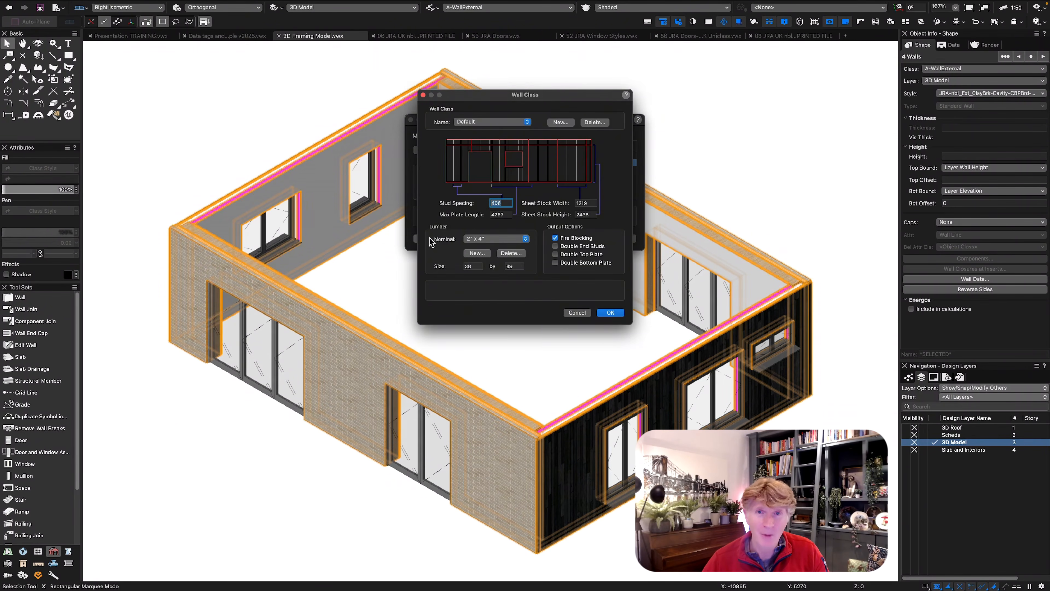
click(560, 122)
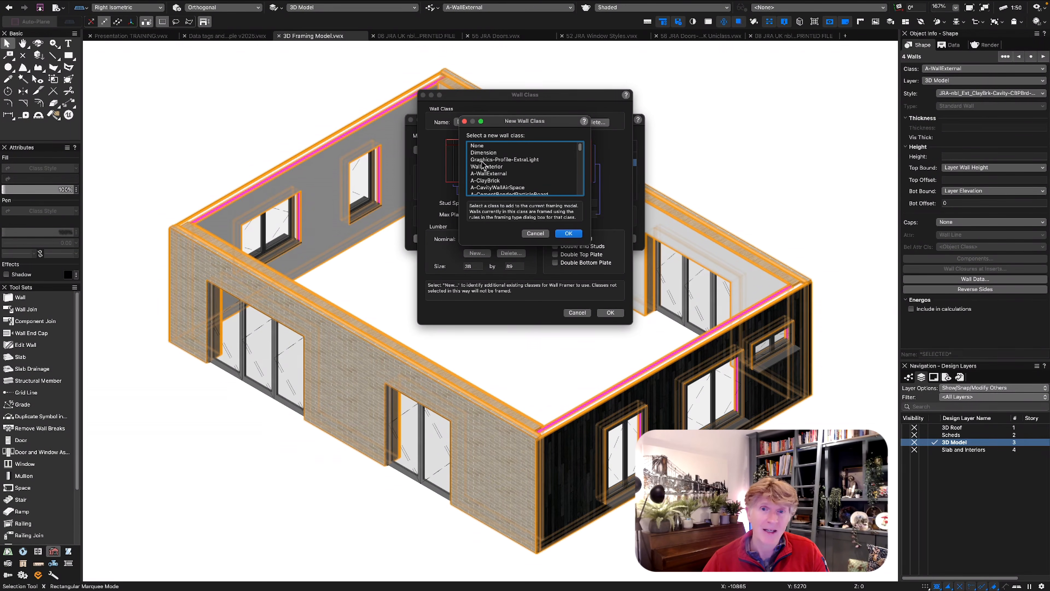
click(478, 173)
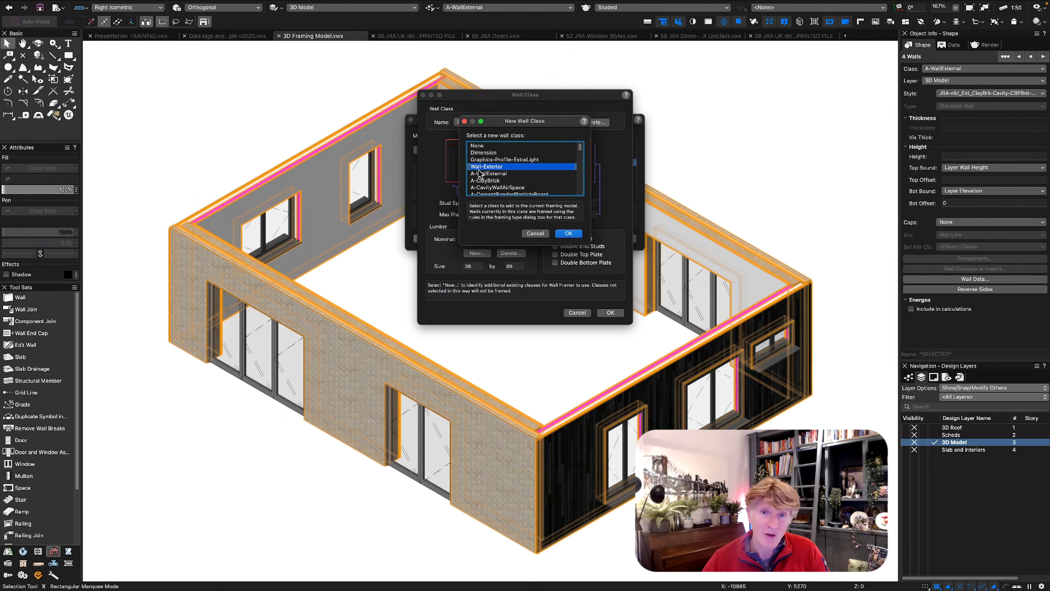
click(568, 233)
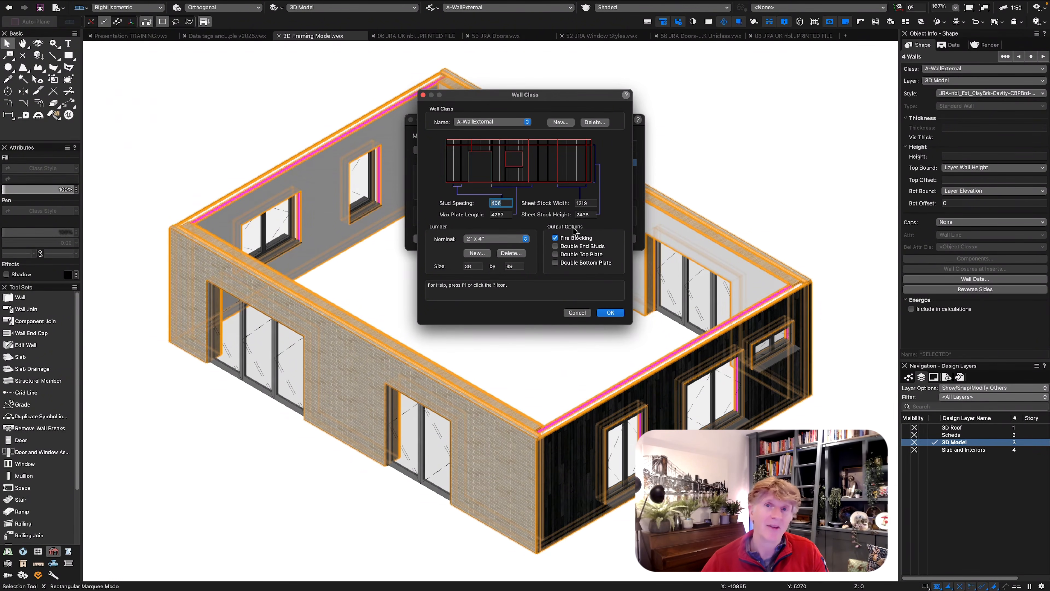
Enable double end studs, double top plate and double bottom plate for the A-WallExternal class, and generate the wall framing
click(496, 239)
click(398, 234)
click(555, 246)
click(555, 254)
click(555, 262)
click(477, 253)
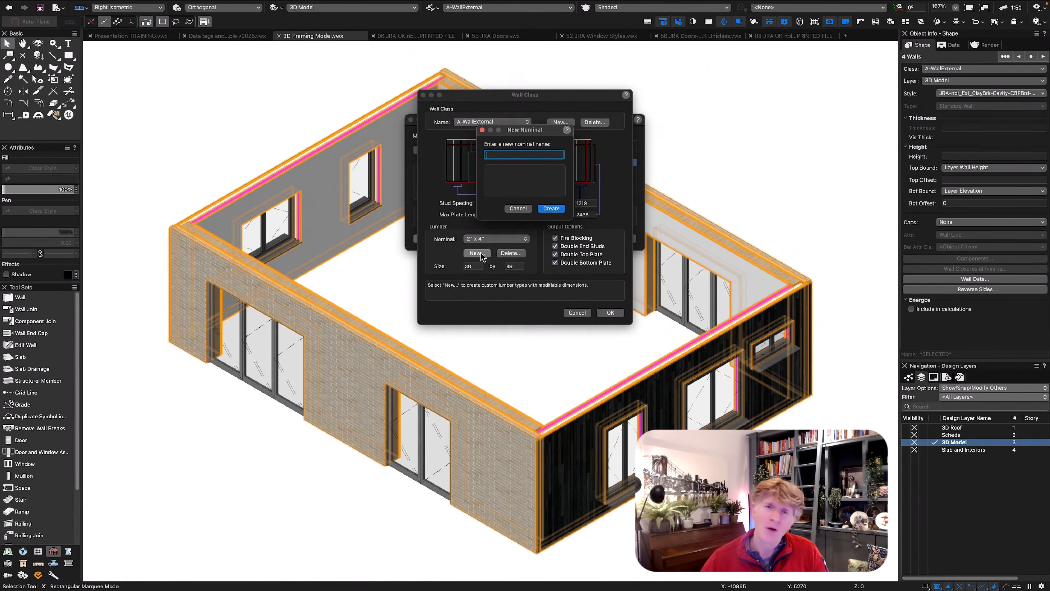
key(Escape)
click(611, 310)
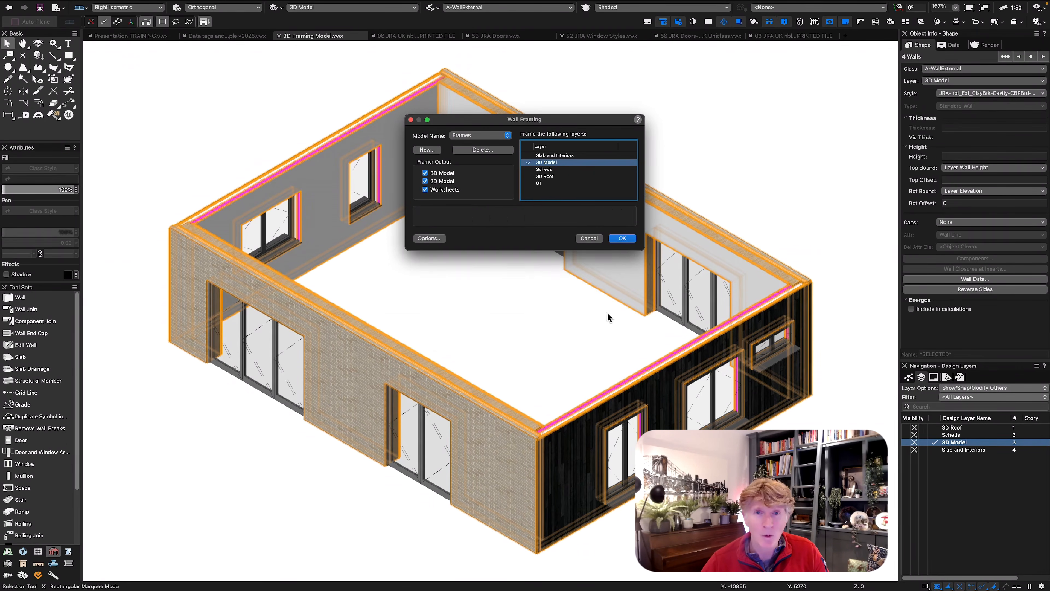
click(624, 239)
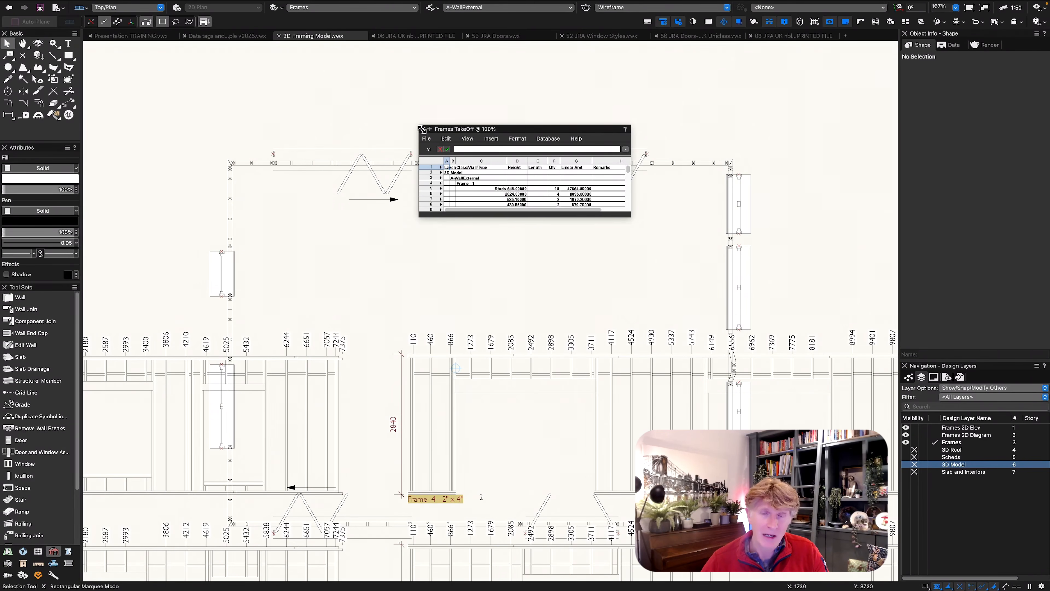
Close the takeoff worksheet, show only the active Frames layer, and inspect the timber frame from a shaded right isometric view
click(423, 129)
click(422, 129)
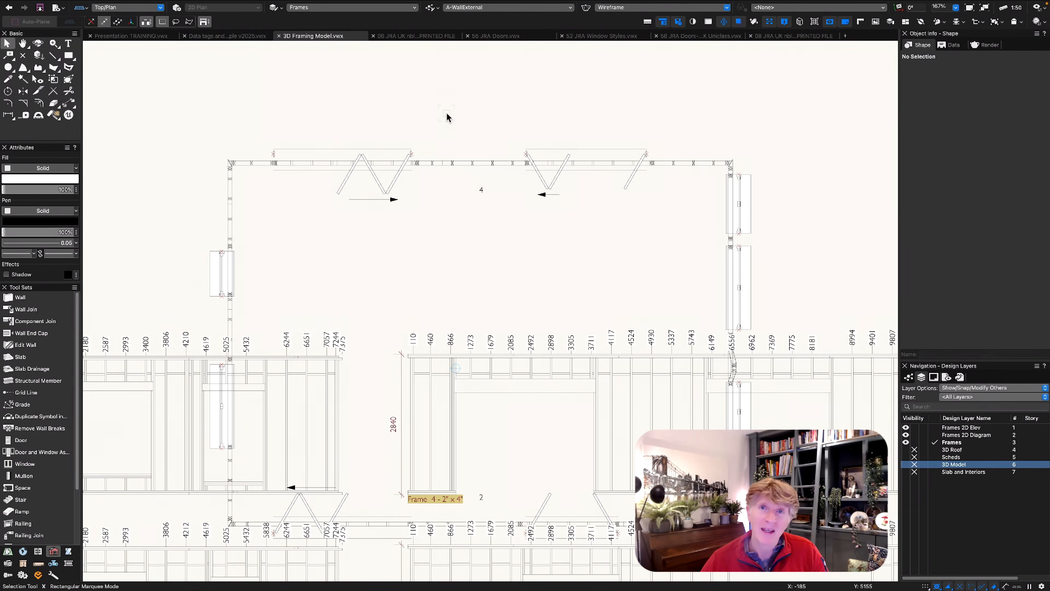
key(super+6)
click(955, 390)
click(959, 345)
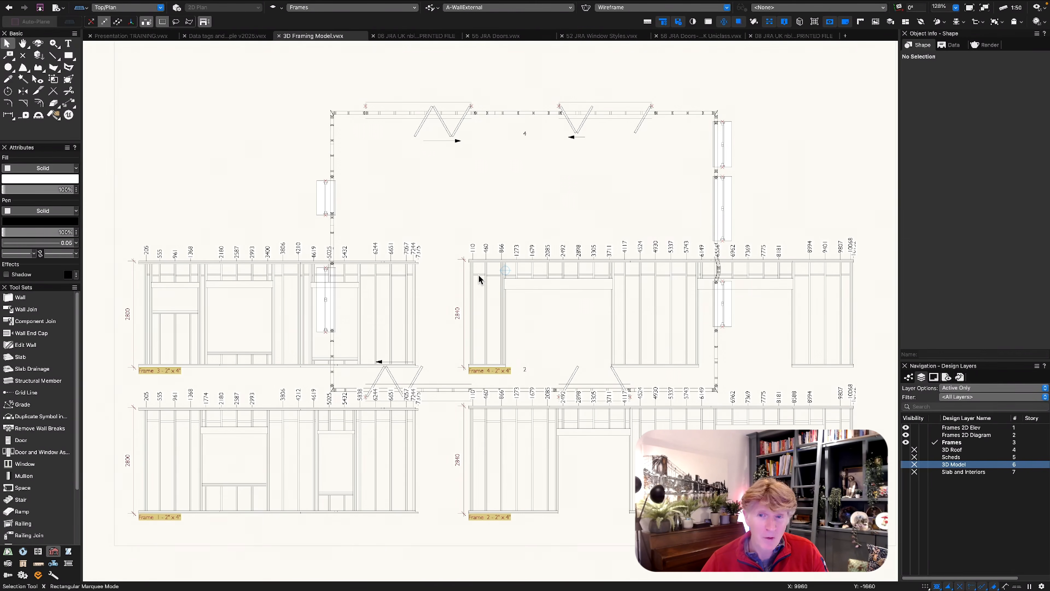
key(super+3)
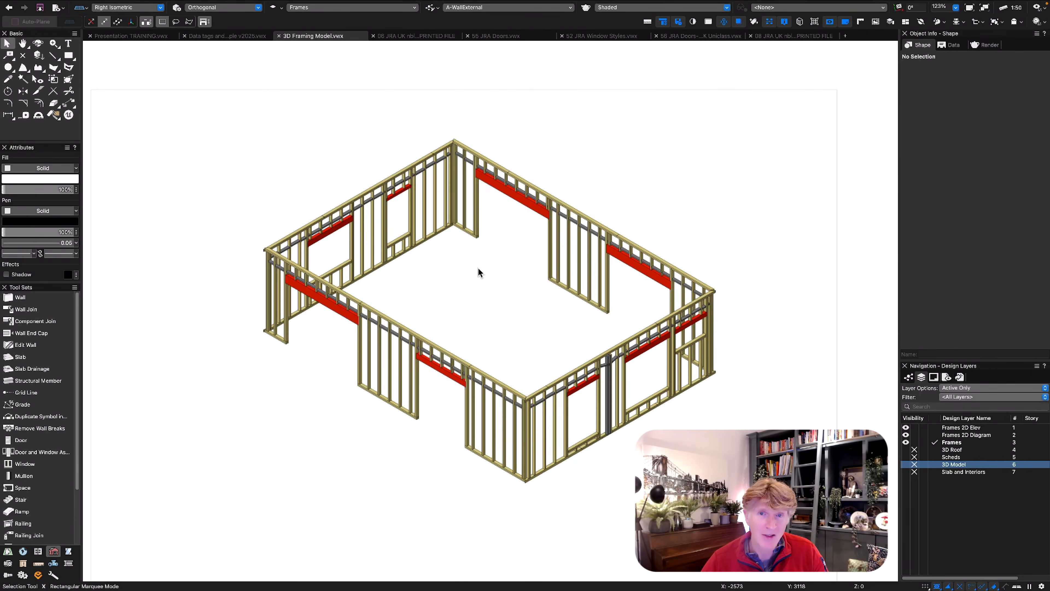
key(shift+c)
drag(478, 268, 486, 329)
key(x)
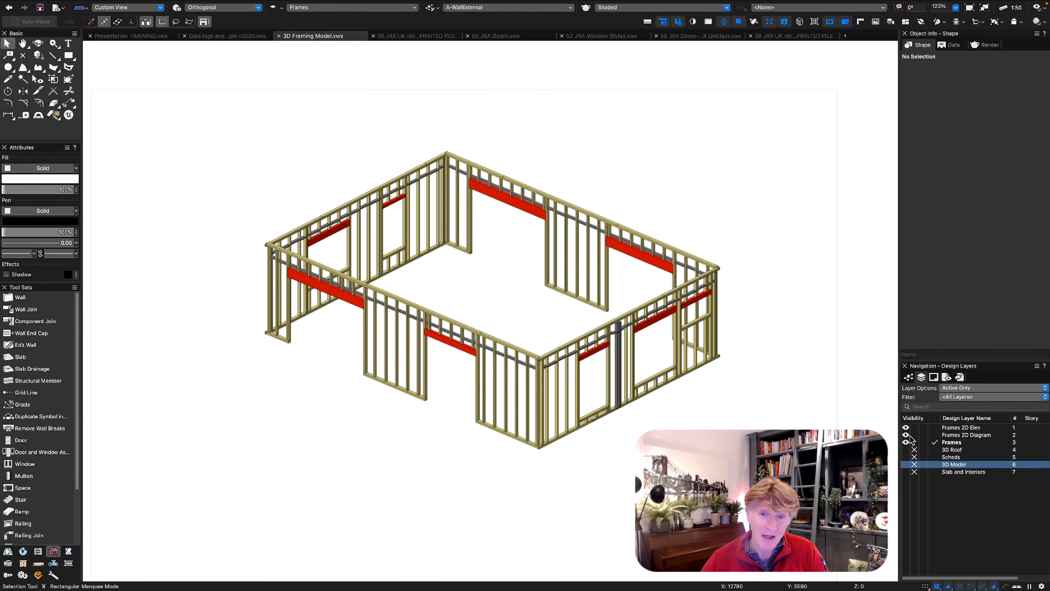
Show only the Frames and 3D Model layers together with Show/Snap/Modify Others, hide both 2D frame layers, and make Frames active
click(914, 442)
click(905, 464)
click(992, 387)
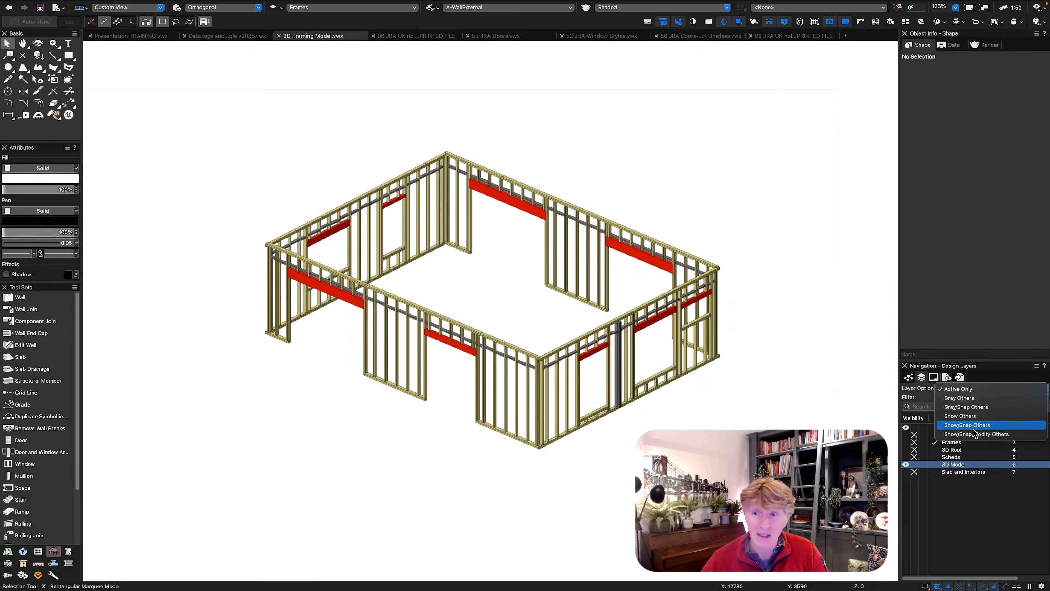
click(992, 433)
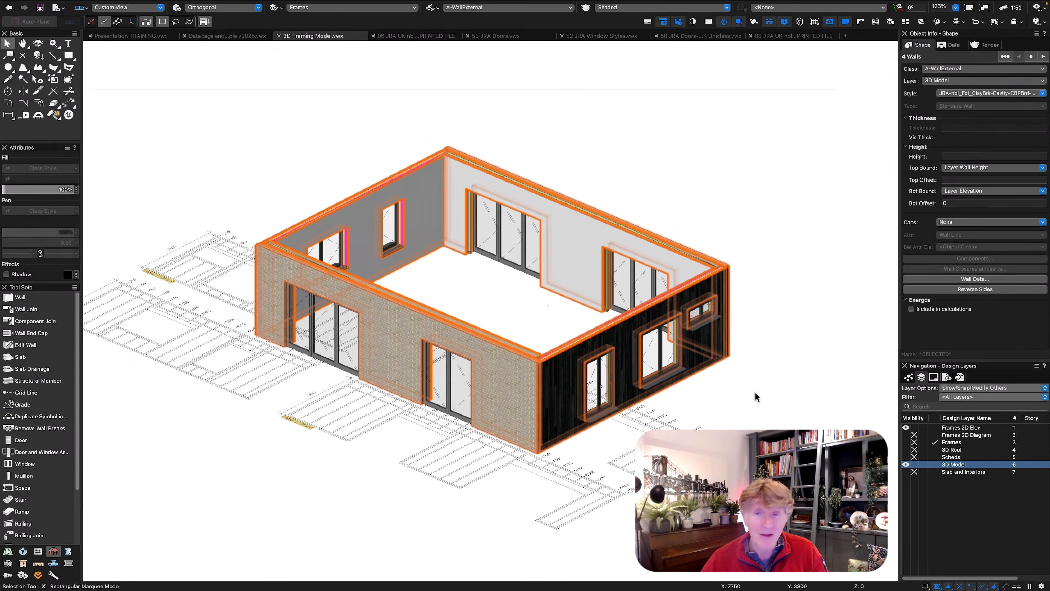
click(933, 464)
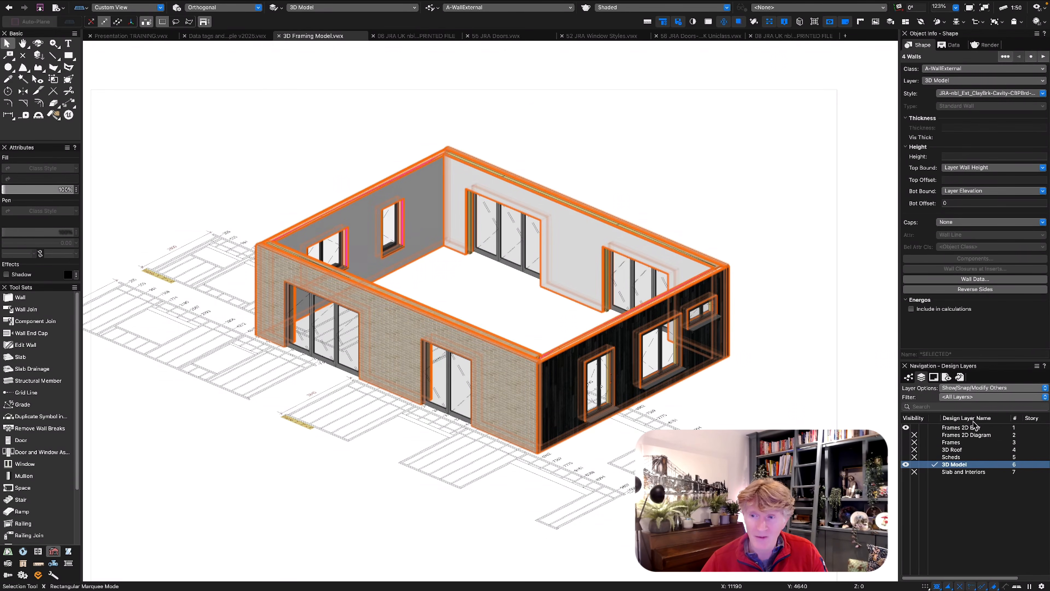
click(914, 427)
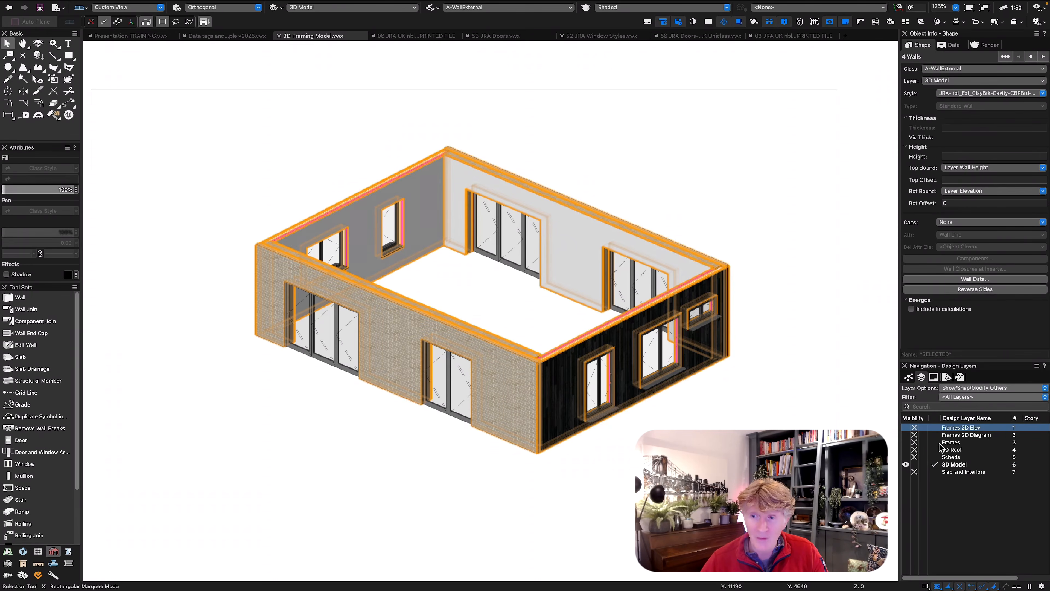
click(943, 442)
click(710, 402)
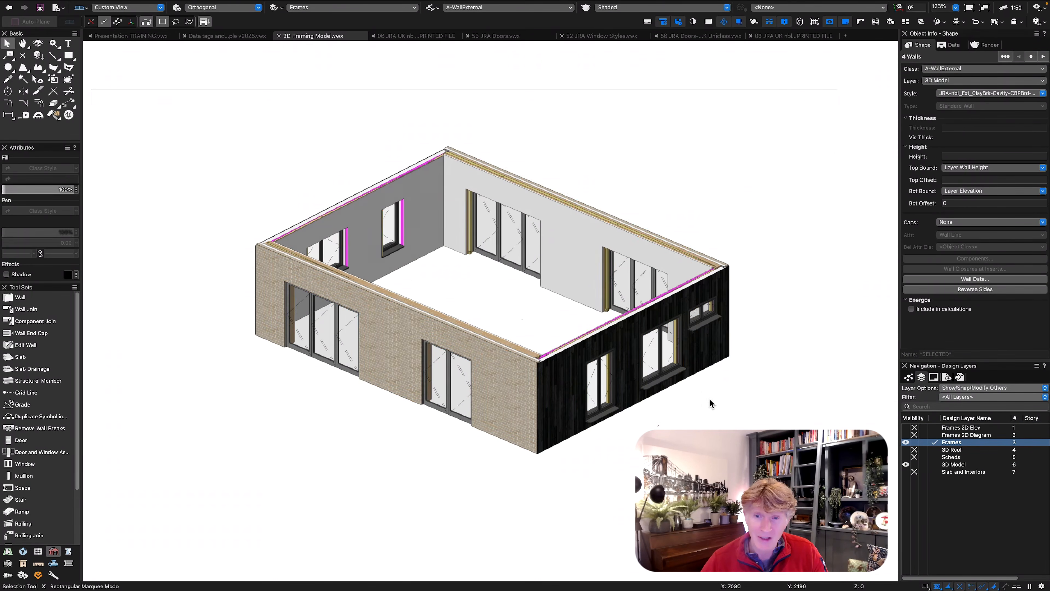
Preview the framing through the walls in X-ray, and hide the near brick wall with the Visibility tool in Objects mode
key(b)
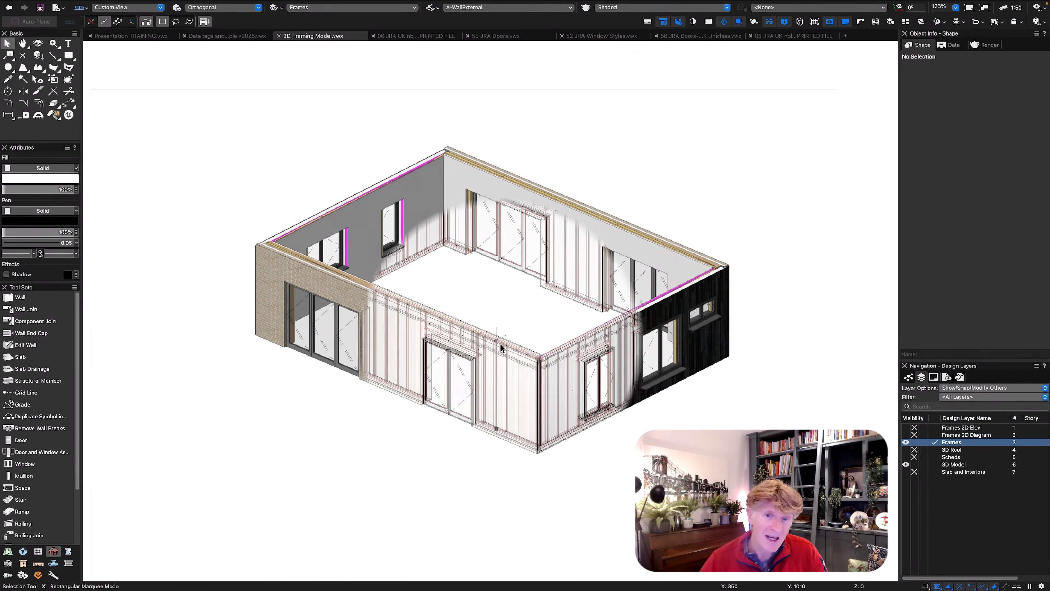
click(494, 426)
key(alt+v)
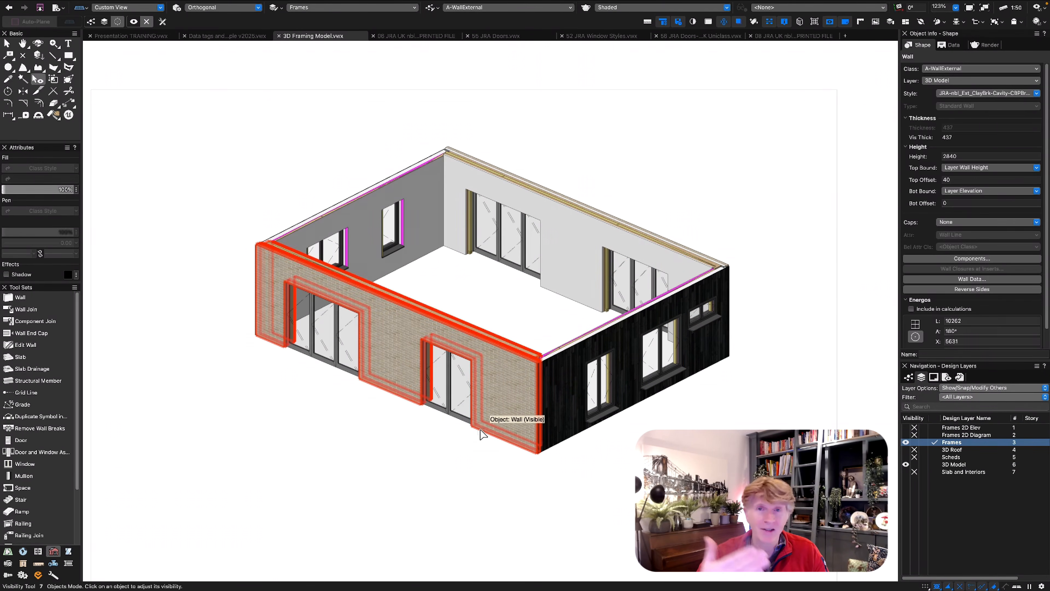
click(480, 429)
key(x)
key(alt+v)
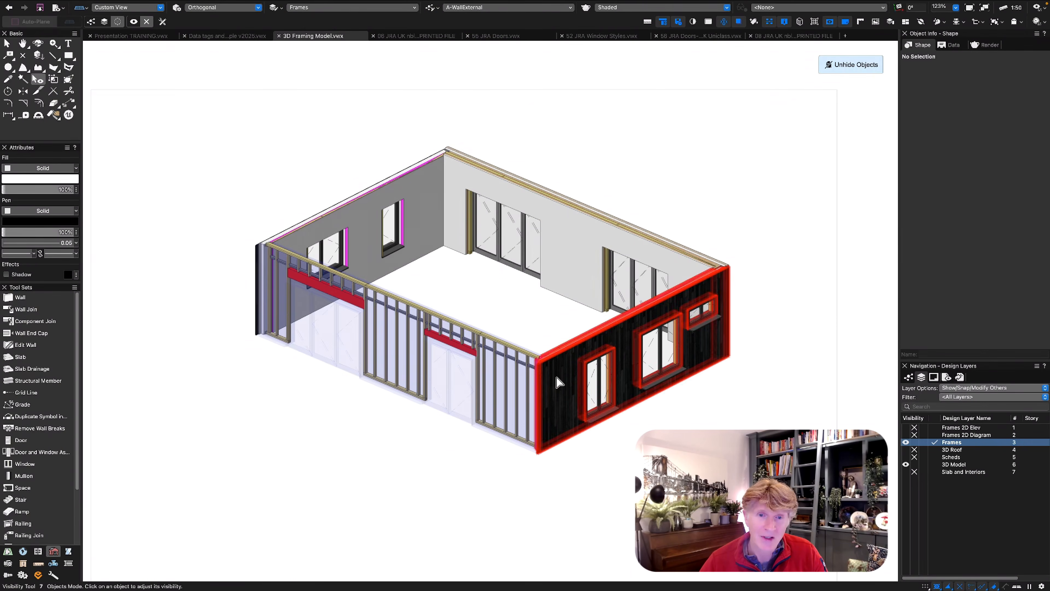
Hide the remaining three external walls, leave the Visibility tool, and return to a right isometric view of the framing
click(603, 366)
click(591, 234)
click(389, 223)
key(x)
key(KP_3)
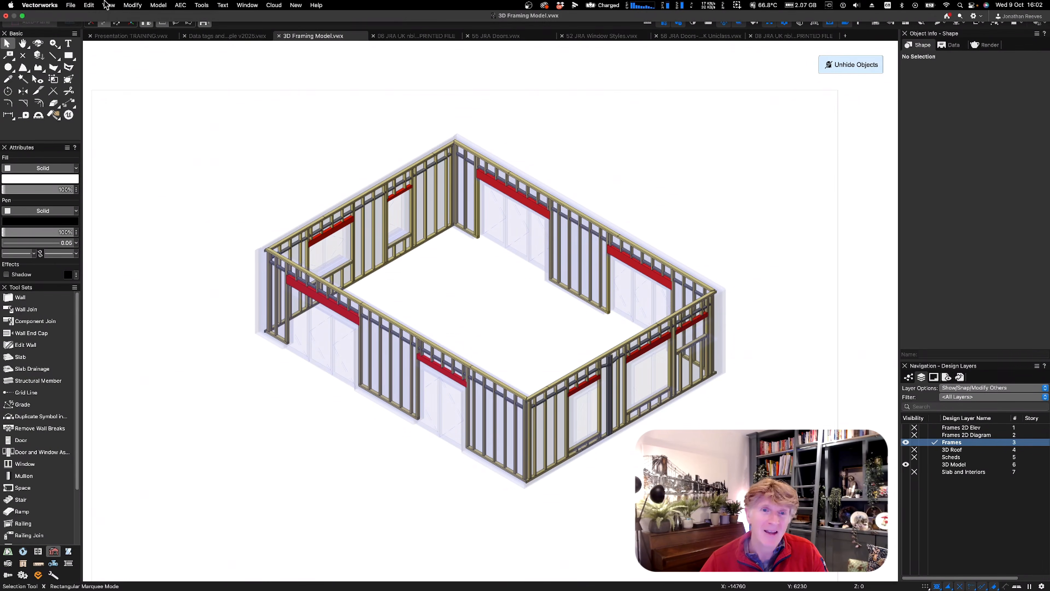
Start a new viewport and create a sheet layer for it, numbered 02 and titled Frames
click(109, 5)
click(136, 243)
click(484, 141)
click(486, 121)
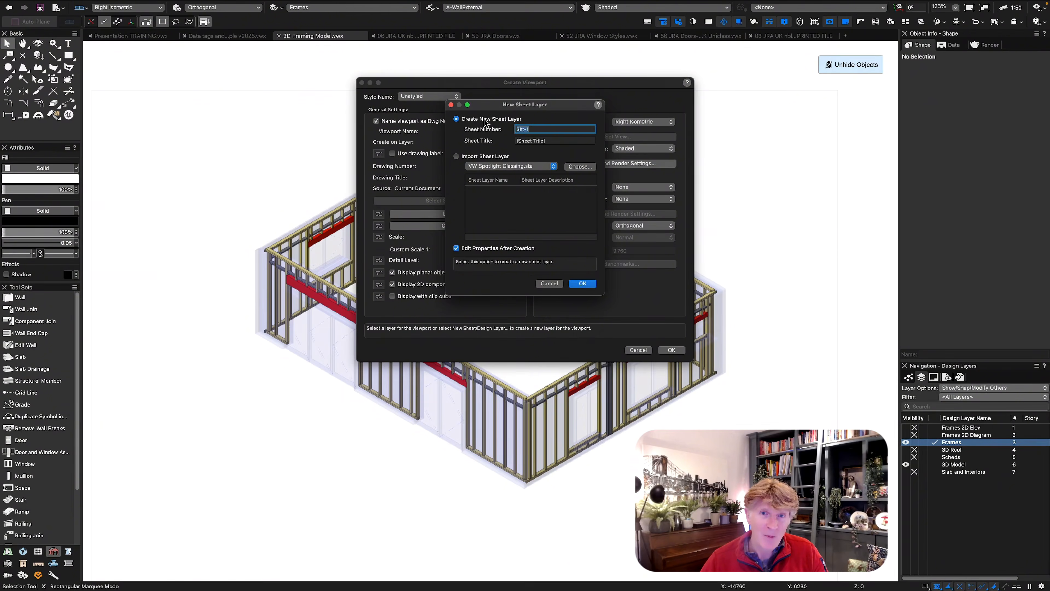
key(Tab)
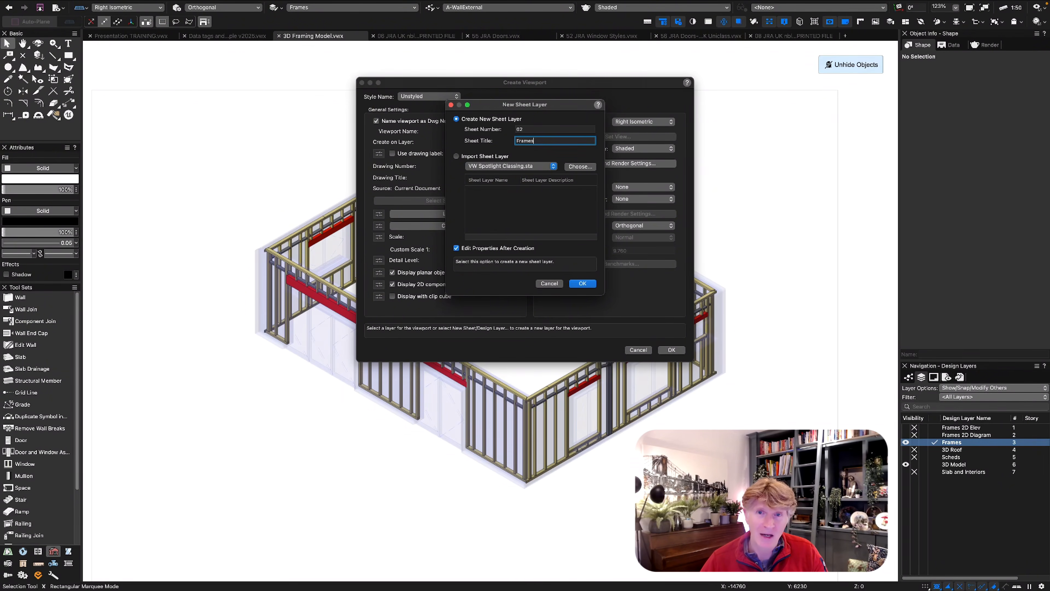
key(Return)
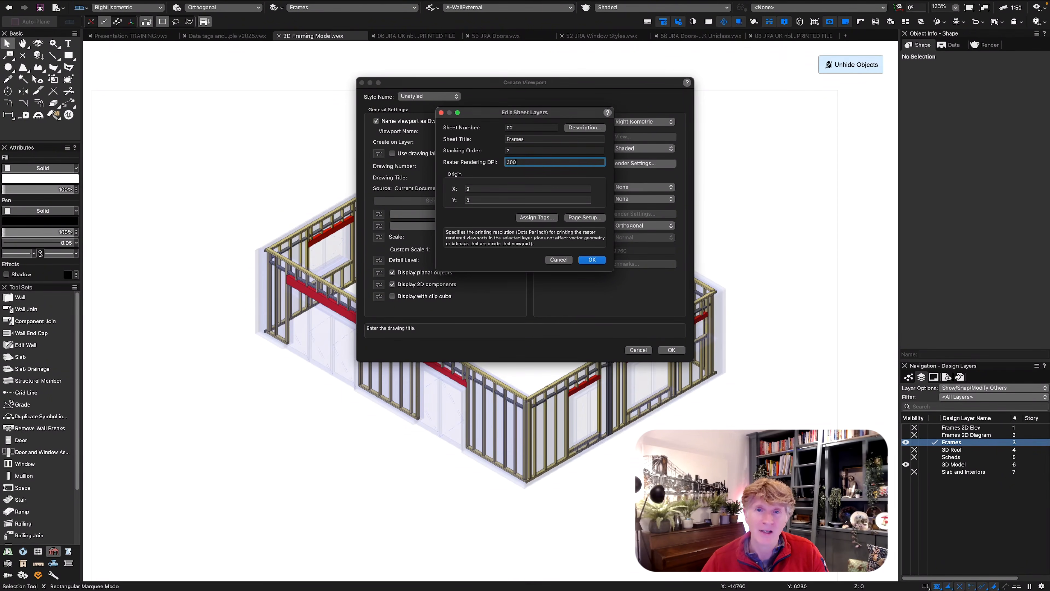
key(Return)
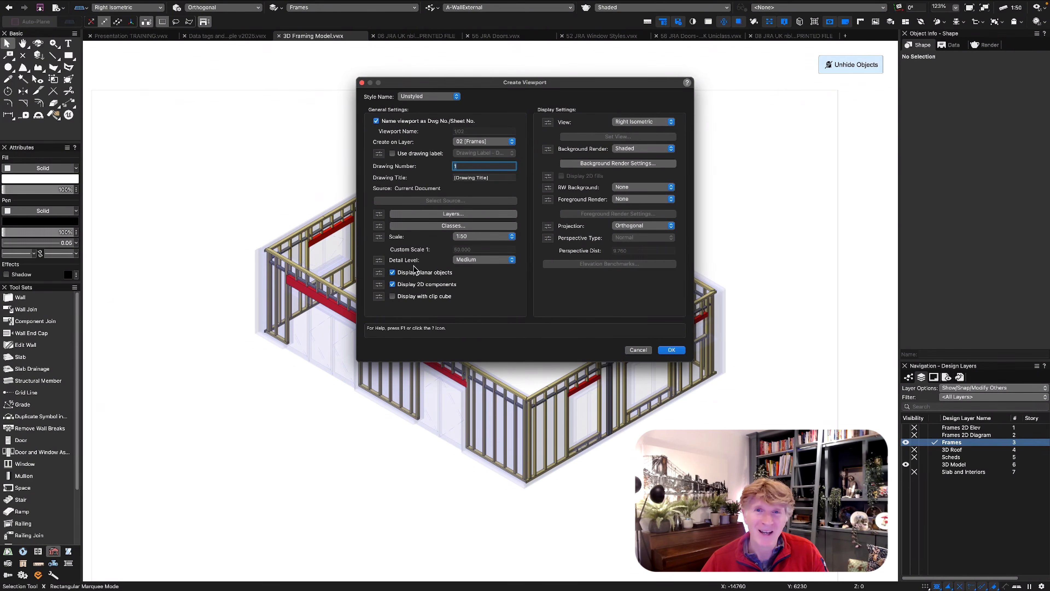
Leave clip cube display off, set the drawing number to A, and create the shaded right isometric viewport
click(404, 297)
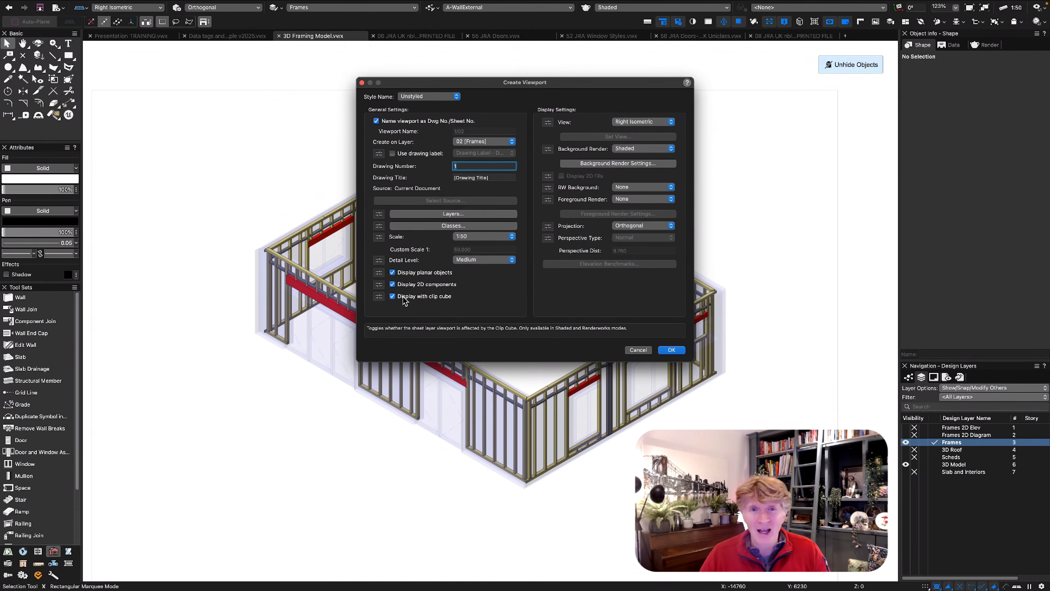
key(Return)
click(409, 298)
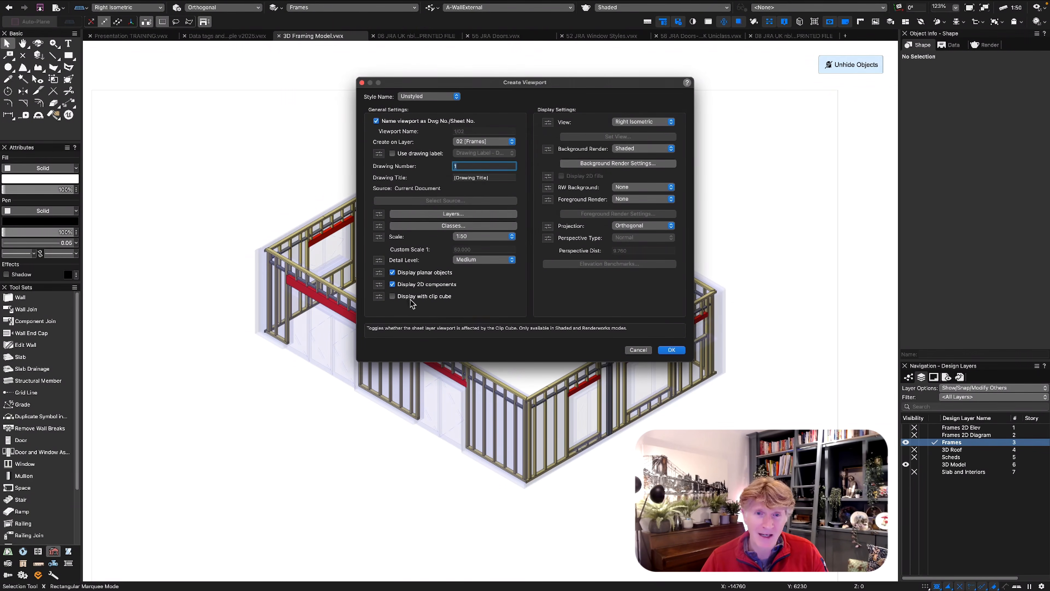
click(673, 350)
click(602, 191)
text(A)
click(671, 350)
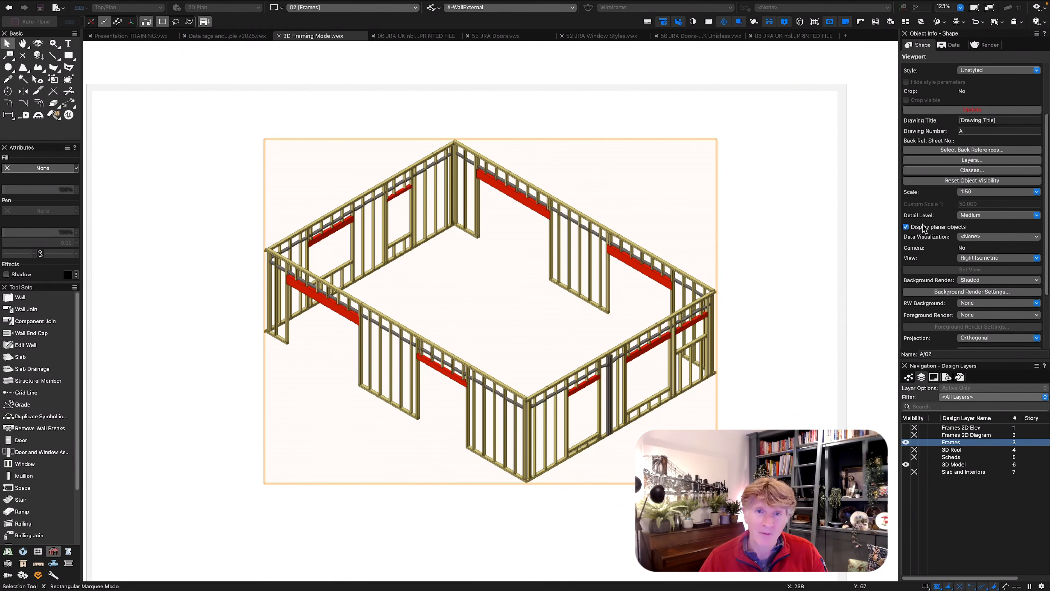
Update the frame viewport and review its advanced properties
click(960, 109)
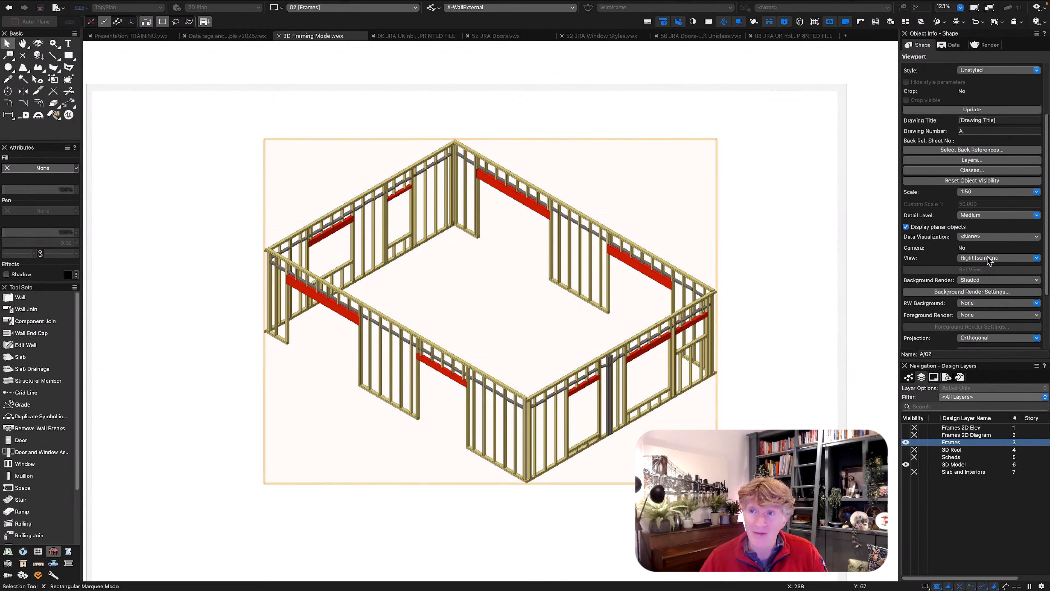
scroll(987, 261, down, 4)
click(972, 314)
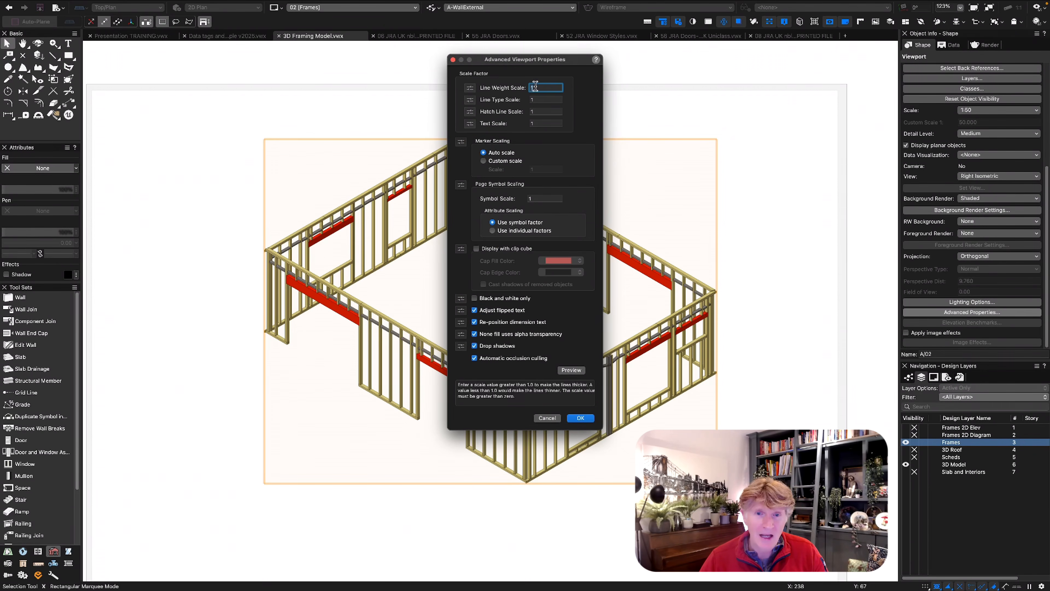
click(579, 418)
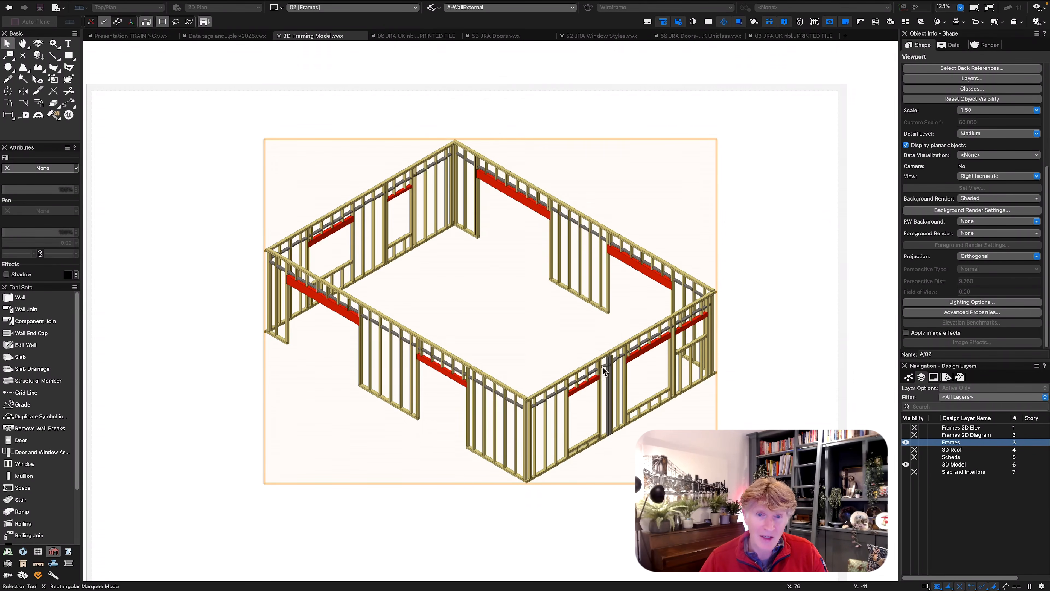
Change the sheet's page setup to portrait orientation and fit the page in view
scroll(606, 343, down, 2)
key(super+shift+p)
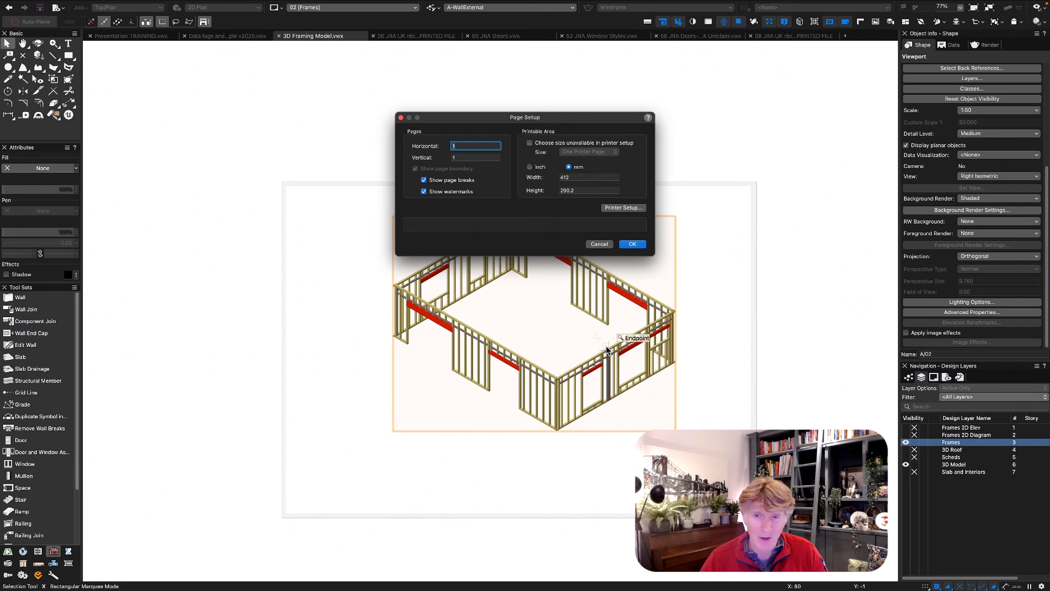
click(624, 208)
click(467, 210)
key(Return)
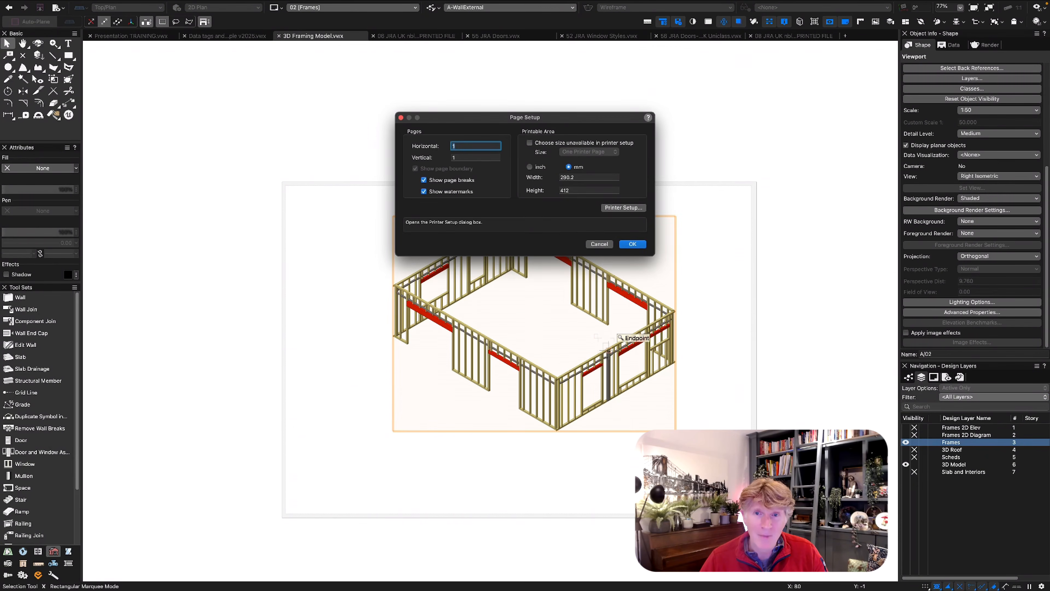
click(639, 242)
key(super+4)
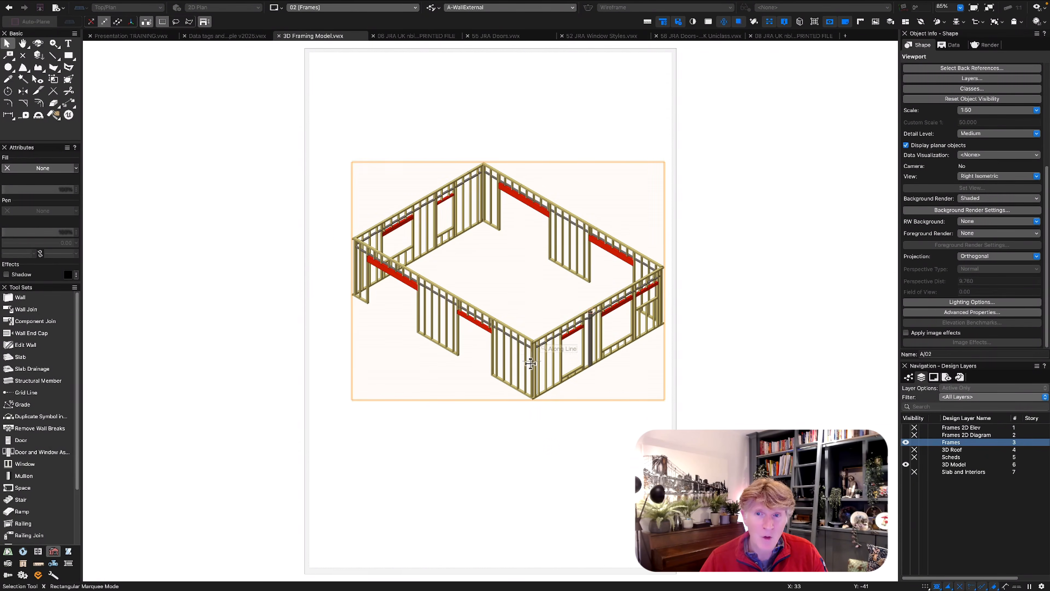
Duplicate the frame viewport on the sheet and hide the Frames layer in the lower one
scroll(525, 369, down, 2)
drag(531, 384, 524, 348)
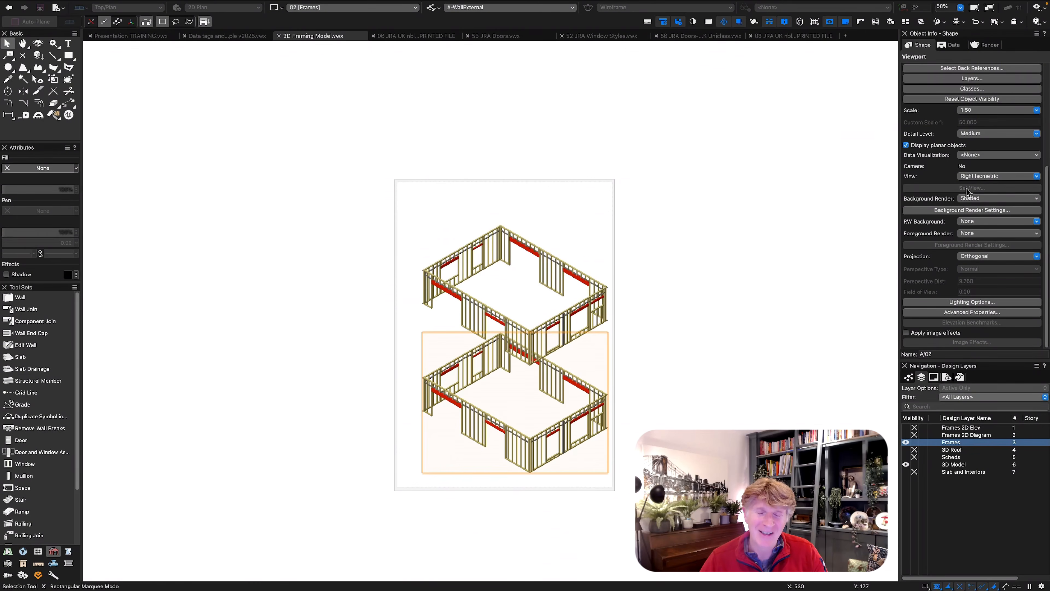
click(967, 79)
click(453, 162)
key(Return)
Examine the class and layer visibilities of the lower viewport
click(984, 89)
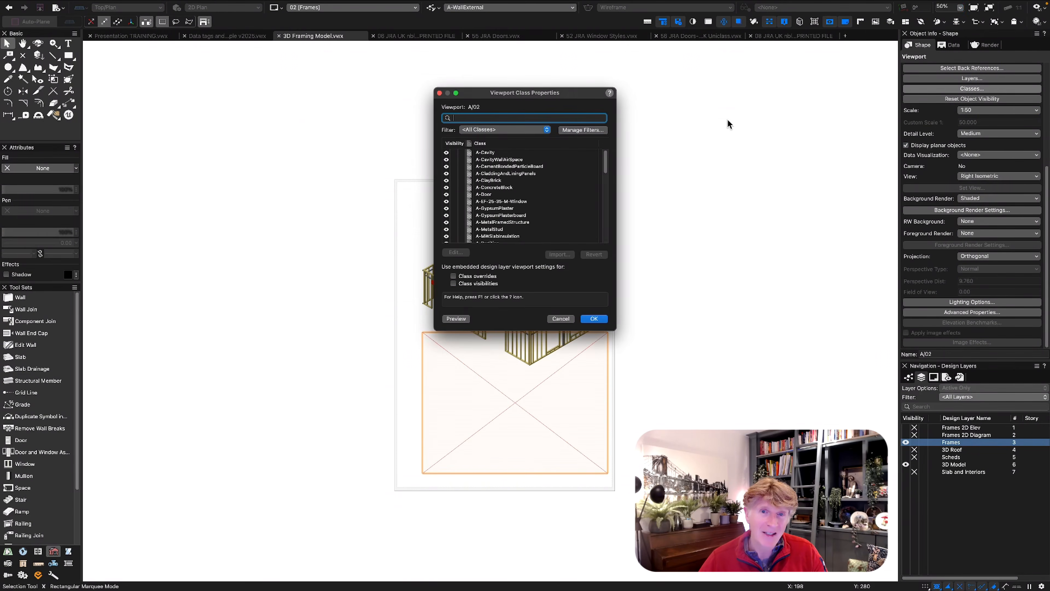
scroll(489, 202, down, 5)
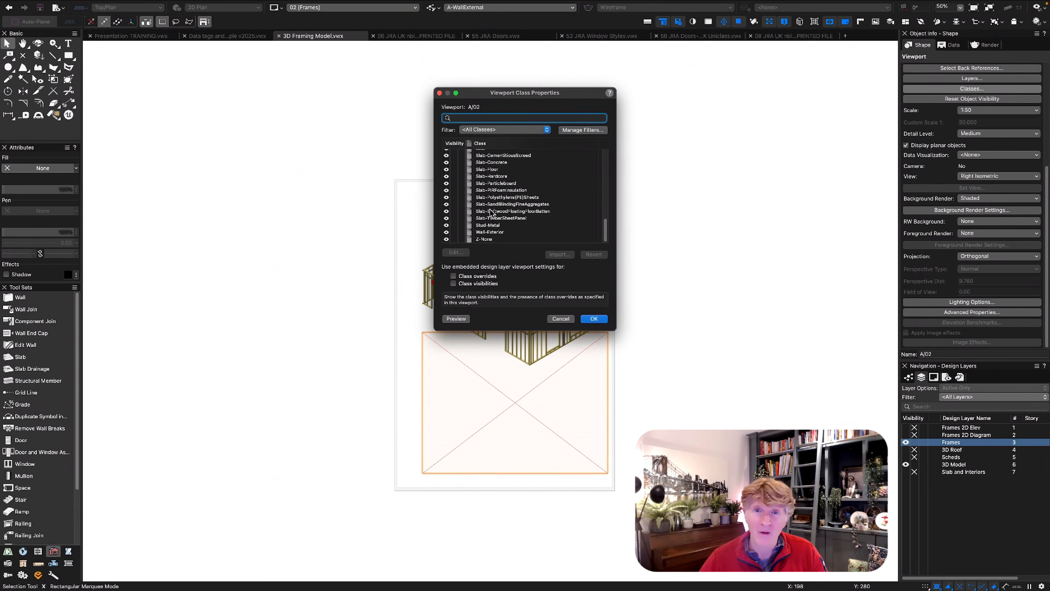
click(593, 318)
click(963, 78)
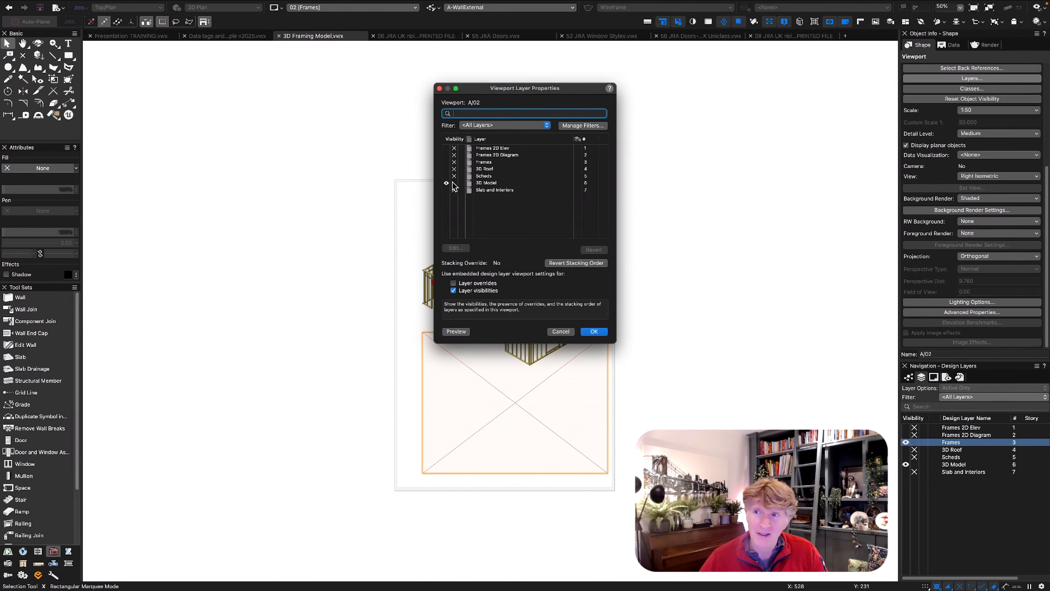
click(593, 331)
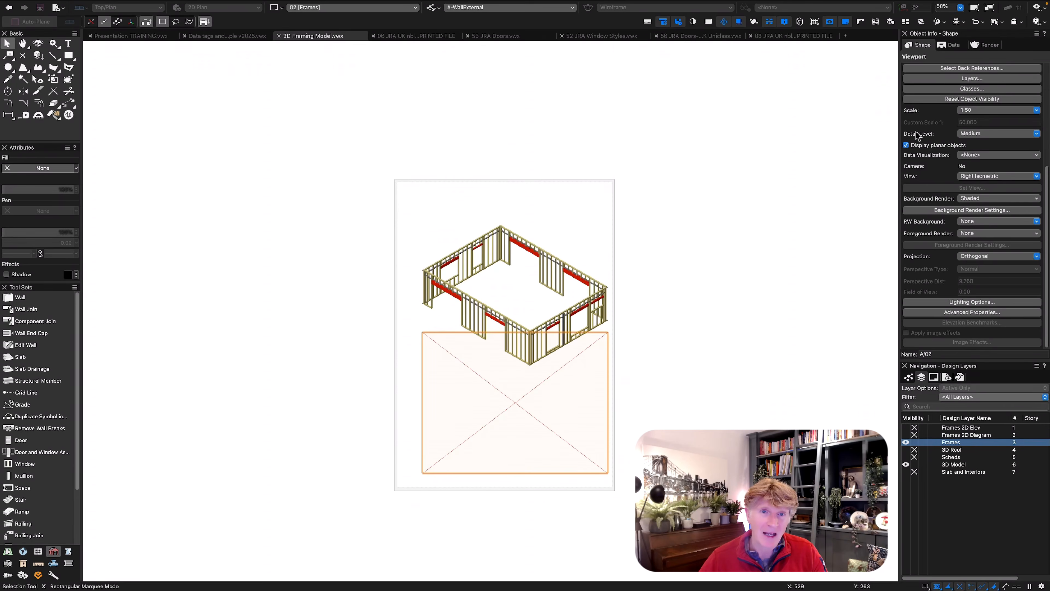
scroll(968, 83, up, 5)
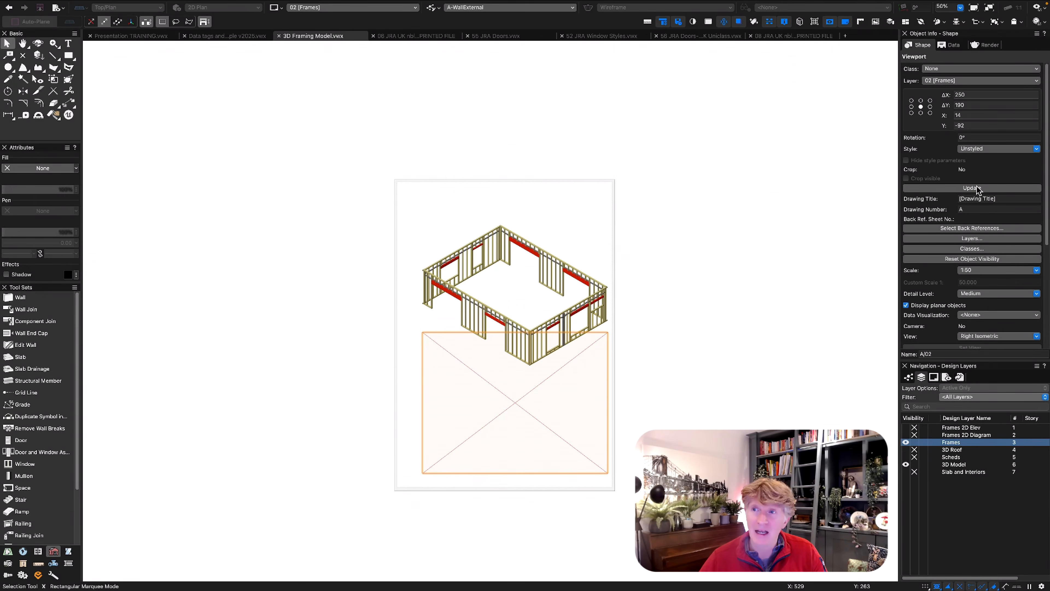
Replace the empty lower viewport with a copy of the frame viewport and reset its object visibility to show the walls
click(605, 328)
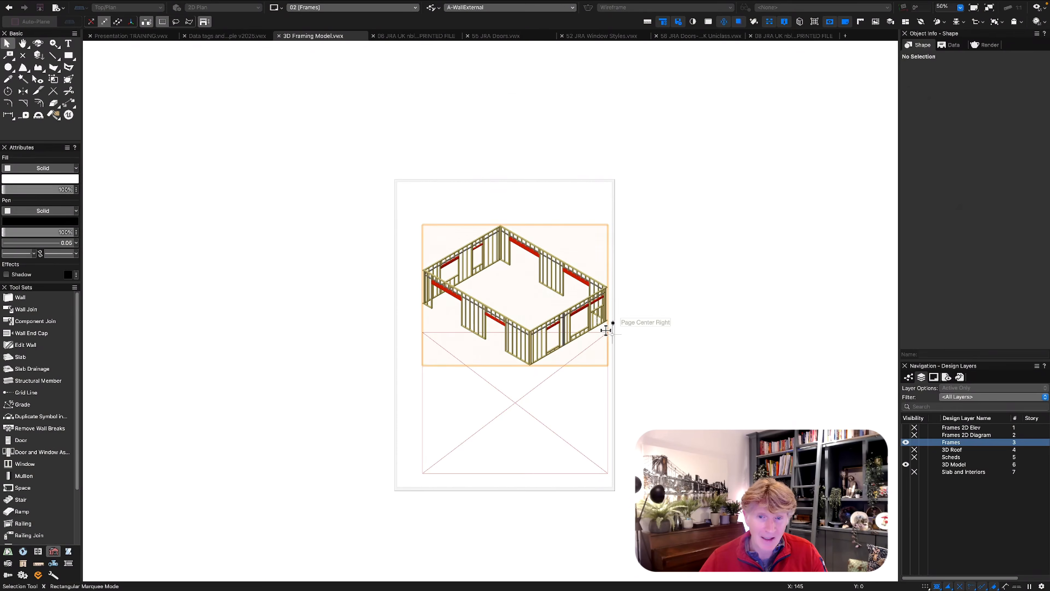
double_click(530, 339)
key(Escape)
alt+drag(530, 339, 530, 455)
click(967, 258)
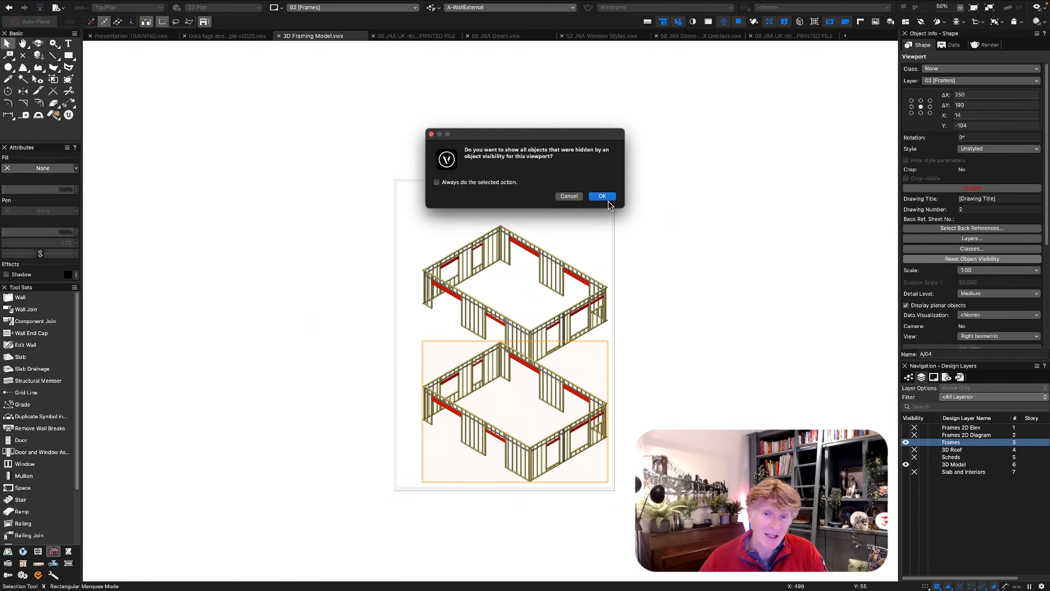
click(608, 197)
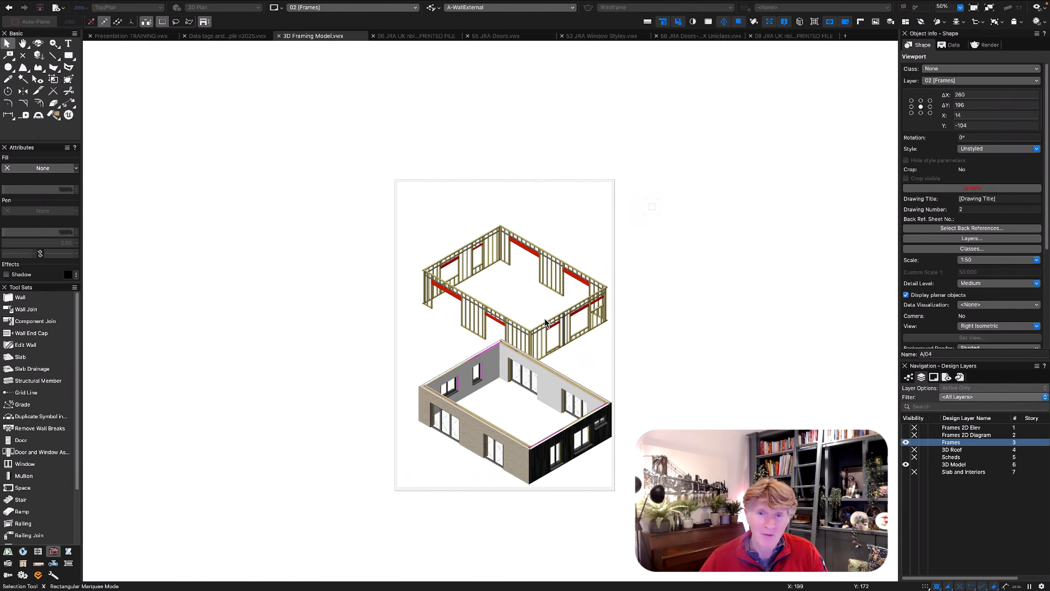
Copy the frame viewport upward and set the copy to show only the 3D Roof layer
click(604, 295)
alt+drag(522, 296, 520, 239)
click(963, 239)
click(454, 161)
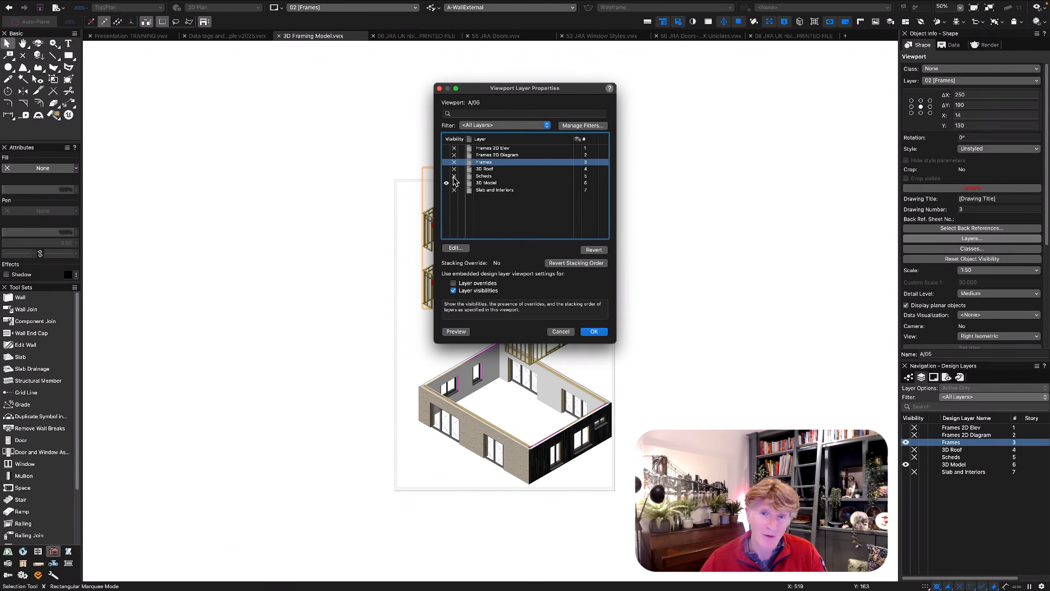
click(454, 183)
click(446, 168)
key(Return)
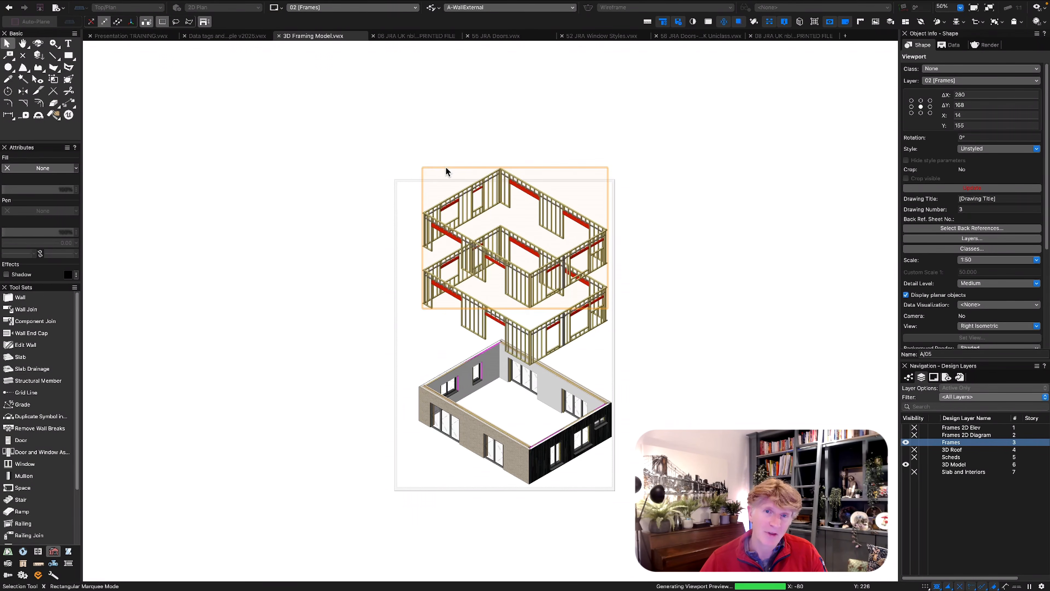
Select all three viewports and nudge them left to centre the exploded view on the page
key(super+4)
key(super+a)
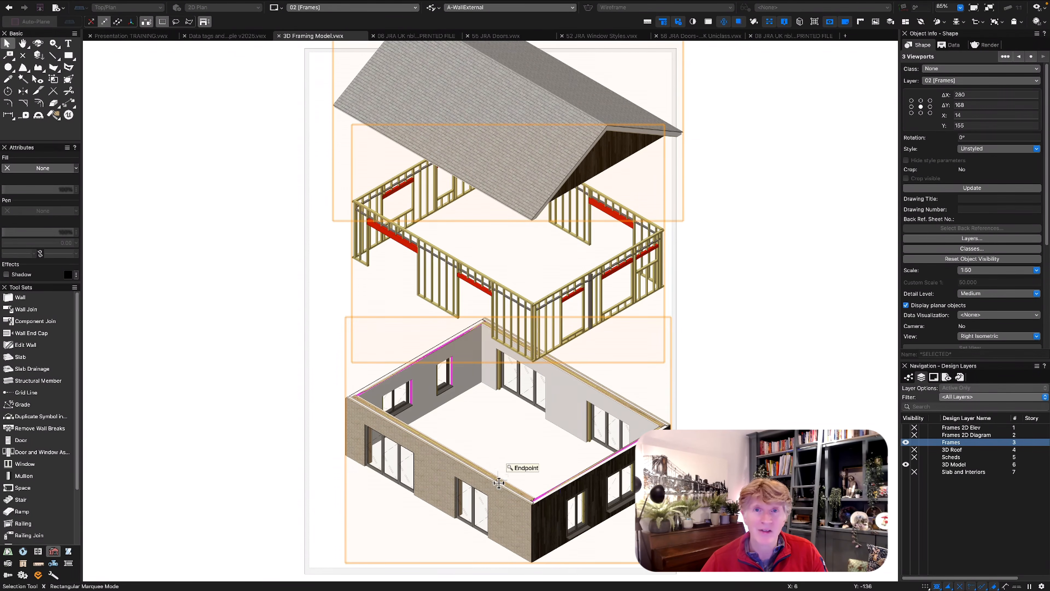
key(shift+super+Left)
click(727, 363)
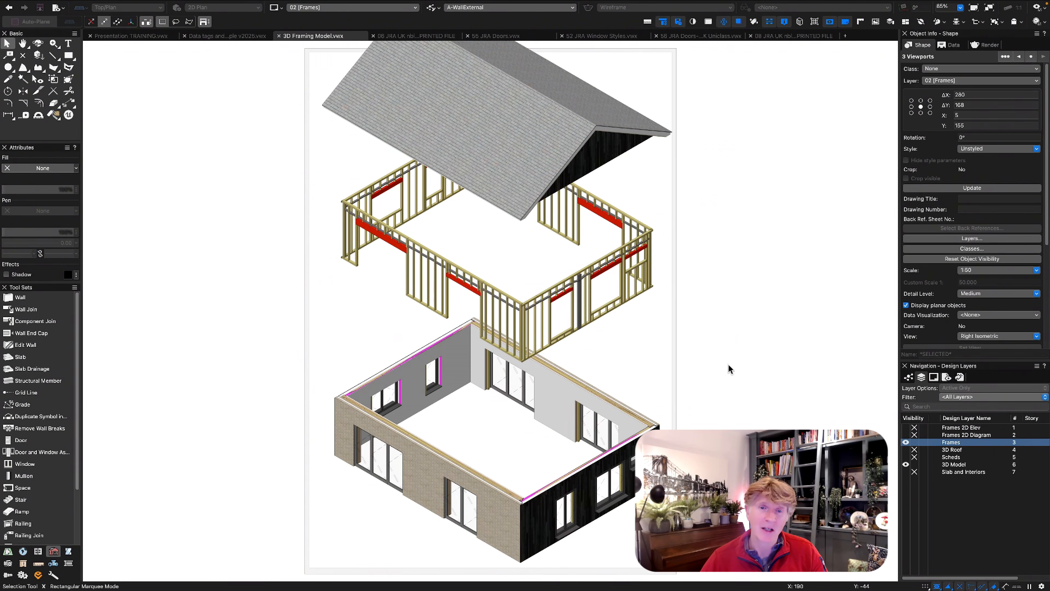
key(super+6)
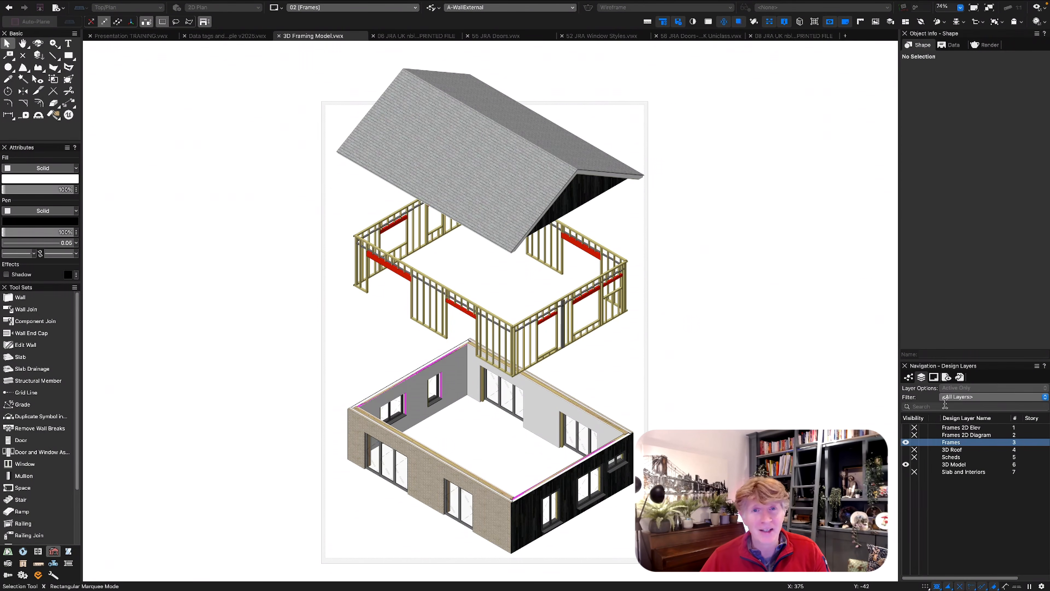
Make Frames 2D Elev the active design layer in Top/Plan view, with layer options set to Active Only
click(961, 497)
click(936, 428)
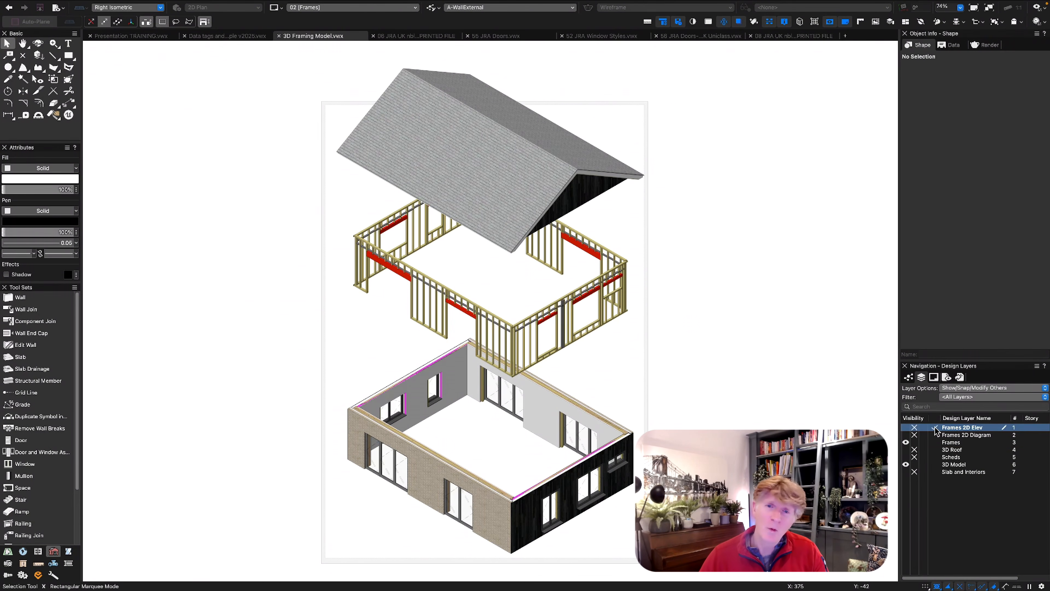
key(super+5)
click(984, 388)
click(954, 343)
scroll(507, 222, up, 3)
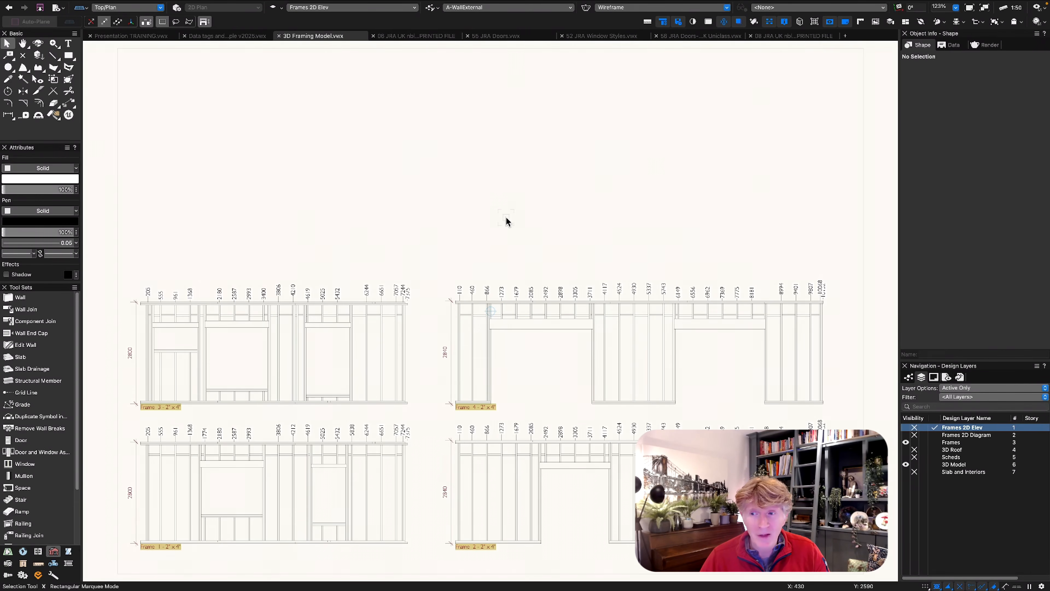
scroll(176, 398, up, 2)
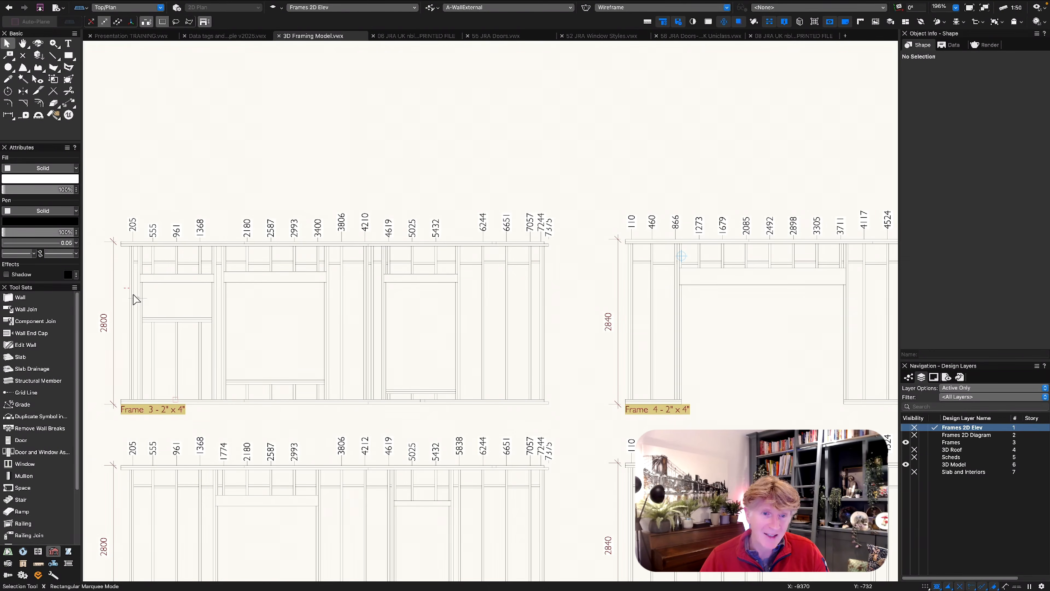
Enter the Frame 3 elevation group and examine its individual stud polygons between the two right-hand window openings
click(247, 276)
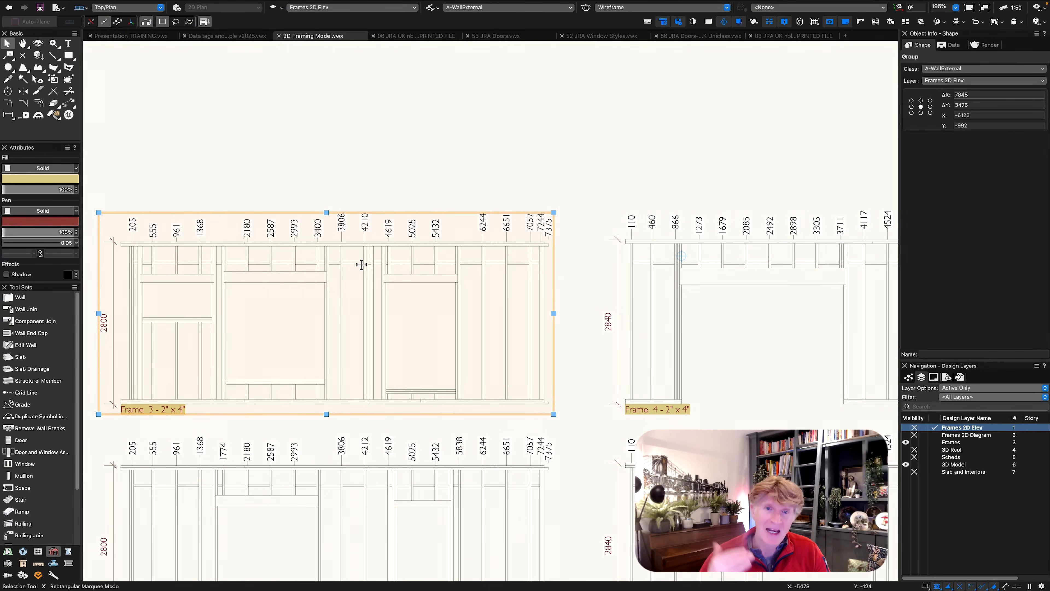
double_click(361, 264)
click(363, 277)
click(371, 283)
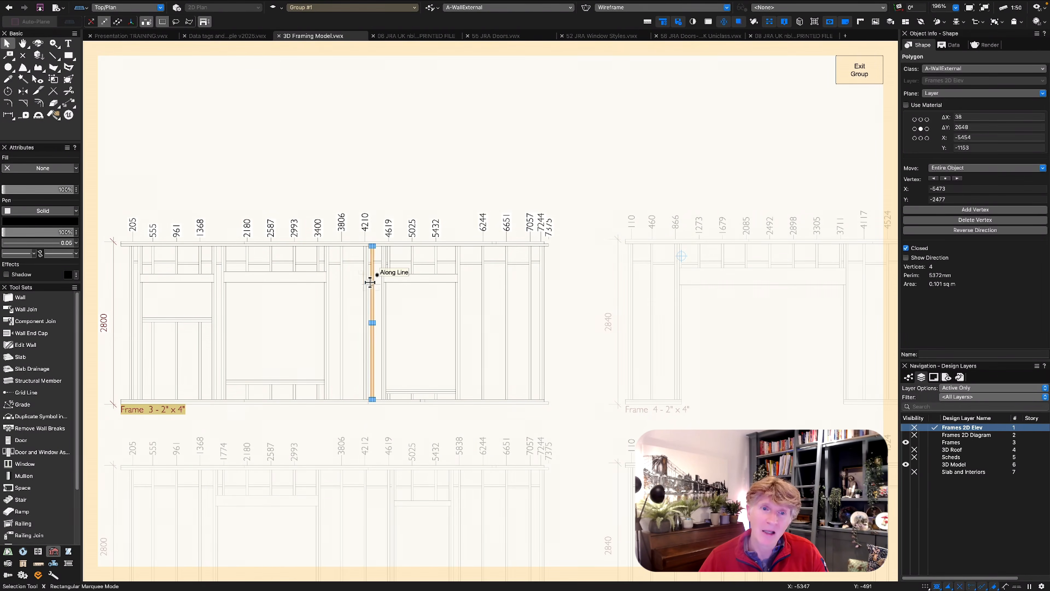
scroll(372, 276, up, 3)
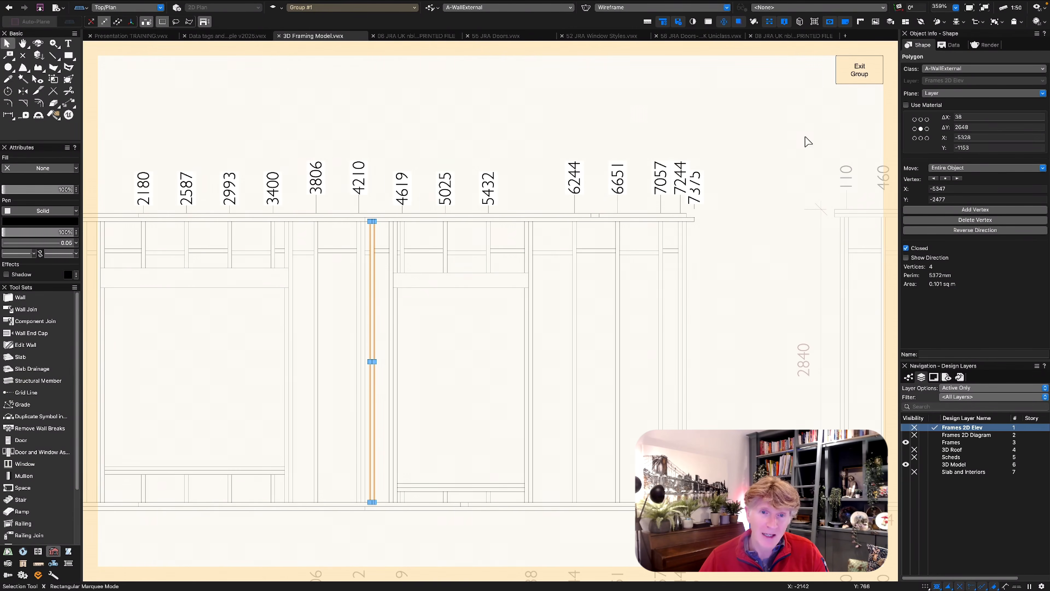
click(641, 113)
scroll(434, 235, down, 6)
scroll(341, 262, up, 3)
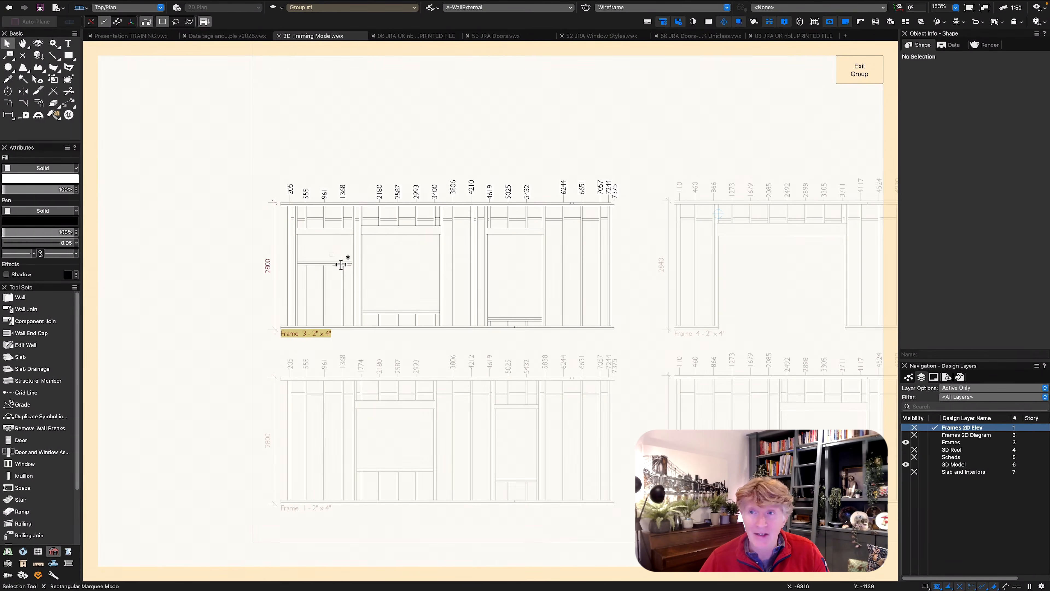
Set the Select Similar preferences to match object type only and select all the timber polygons in the Frame 3 elevation group
key(w)
click(354, 264)
key(Return)
key(w)
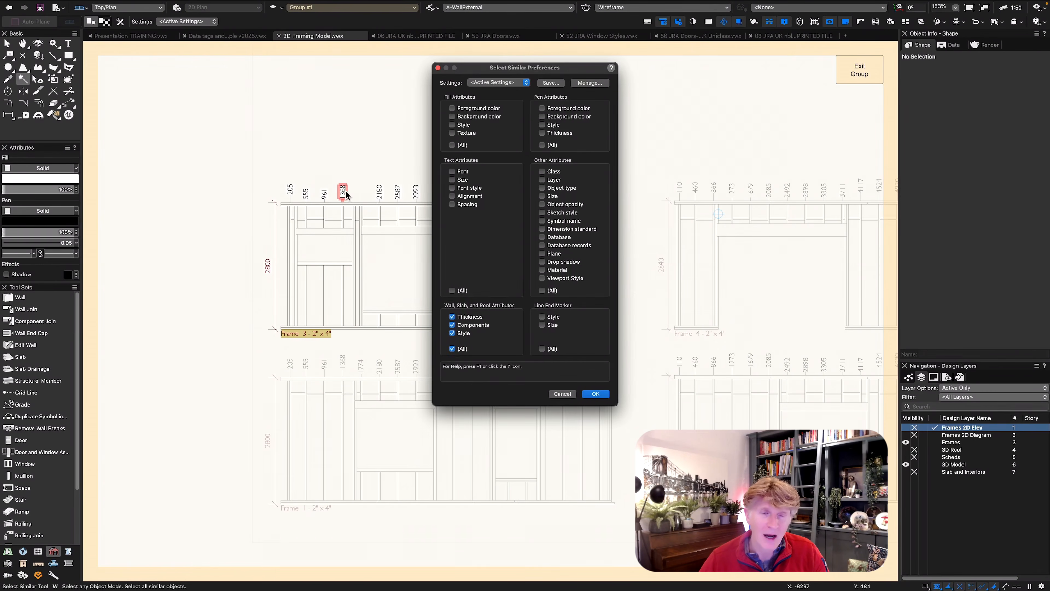
click(451, 350)
click(597, 393)
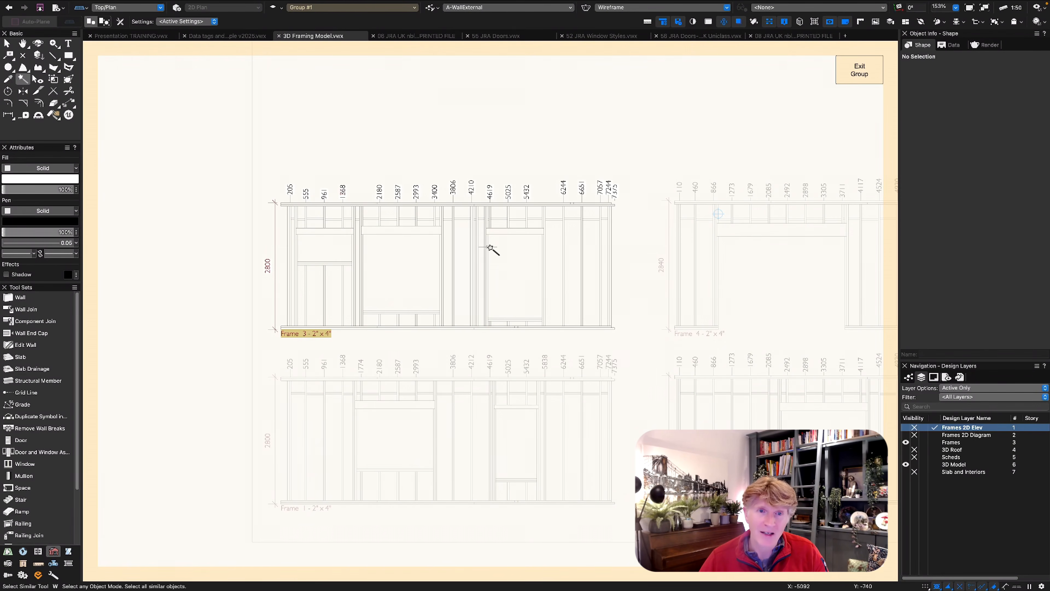
key(i)
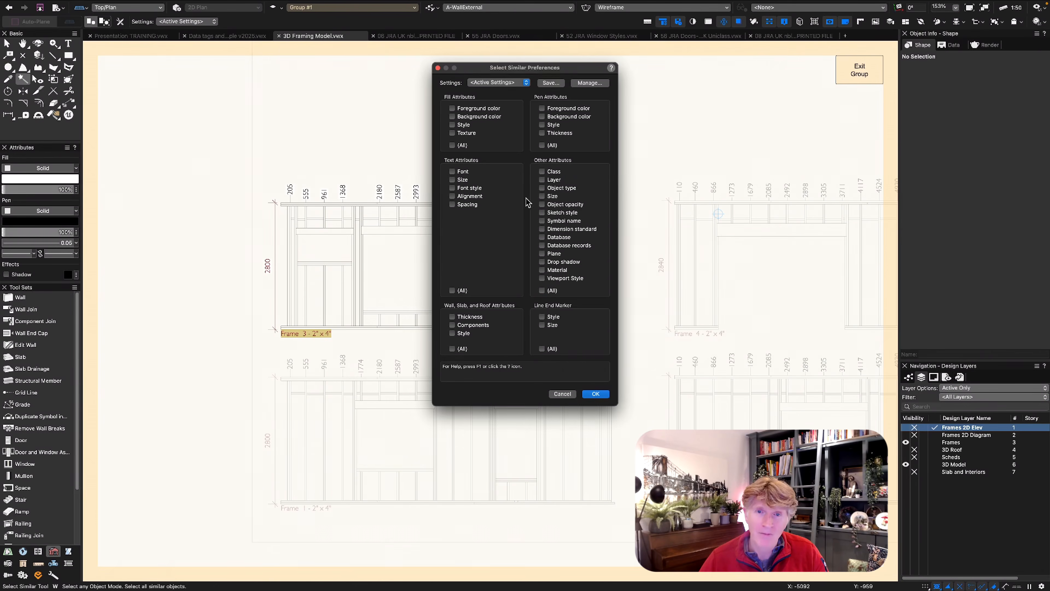
click(541, 188)
key(Return)
click(486, 260)
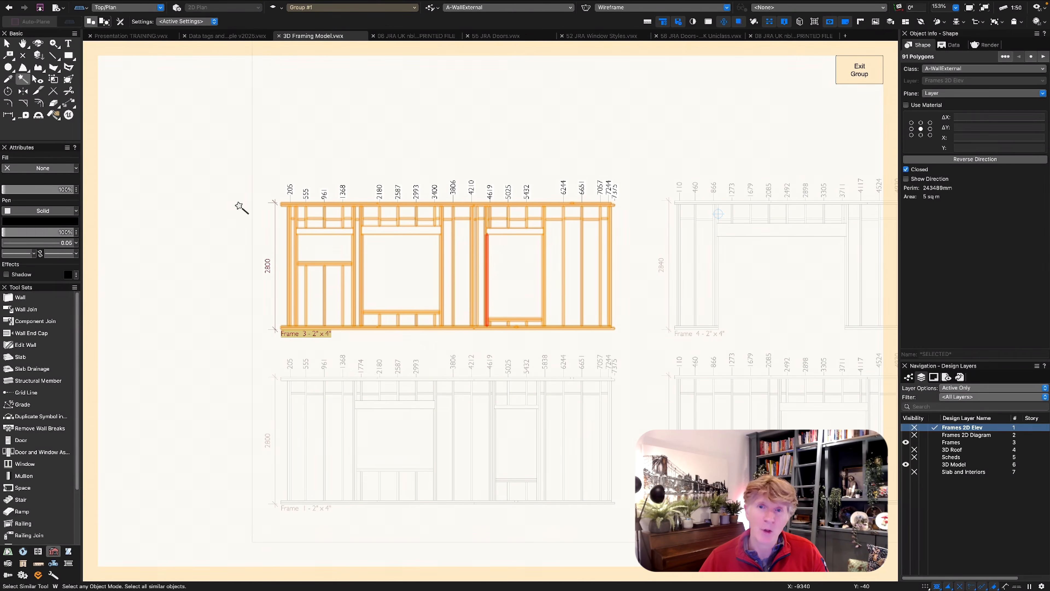
Give the selected Frame 3 timber polygons a solid pale beige fill and exit the group
click(50, 171)
click(49, 179)
click(46, 179)
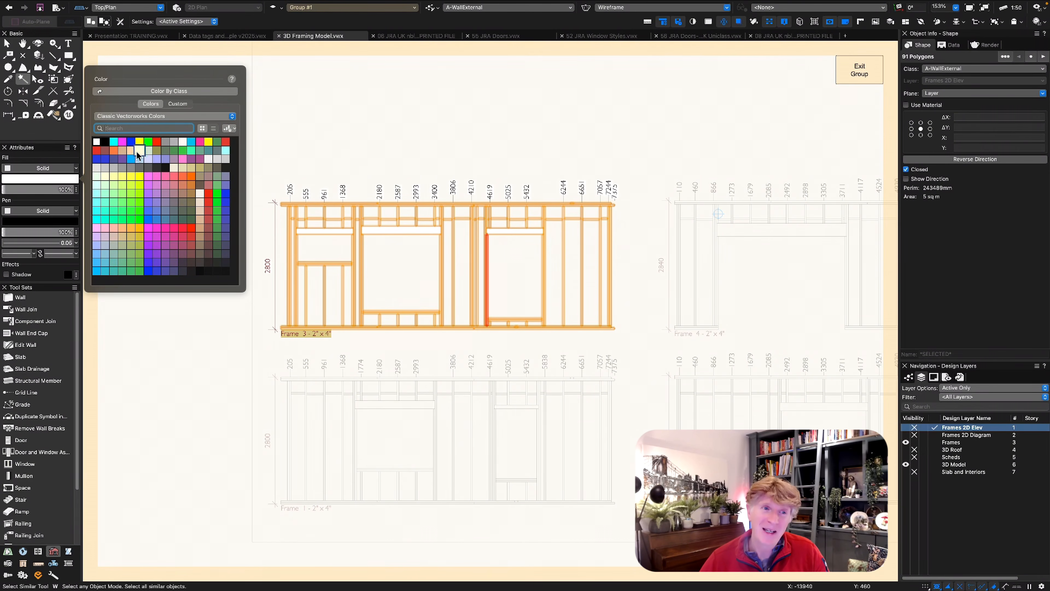
click(182, 167)
key(x)
key(x)
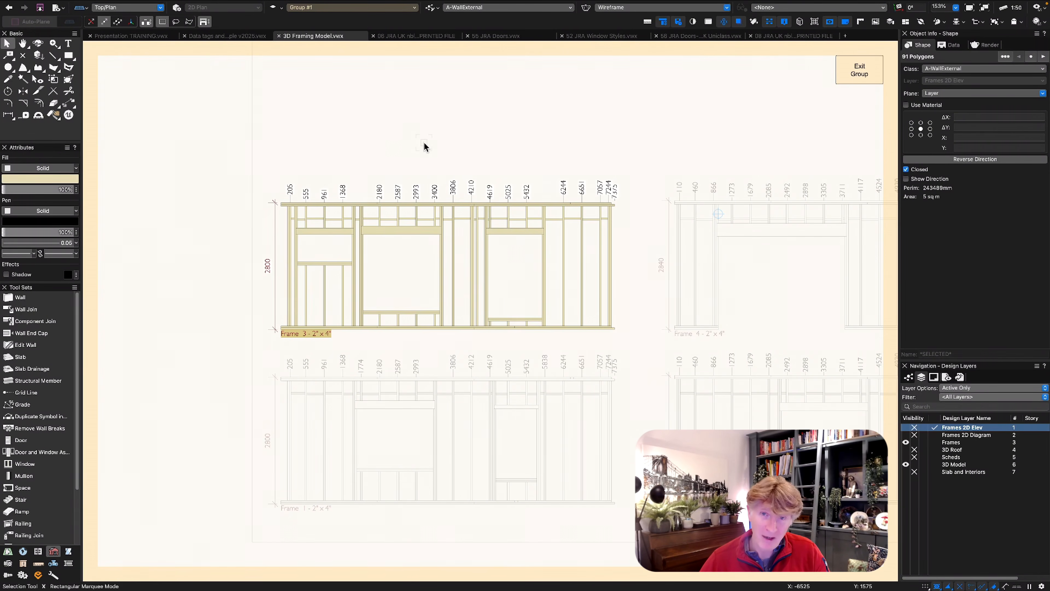
click(858, 77)
Select all the timber polygons inside the Frame 4 elevation group and create a new class named Frames 2D for them
double_click(718, 259)
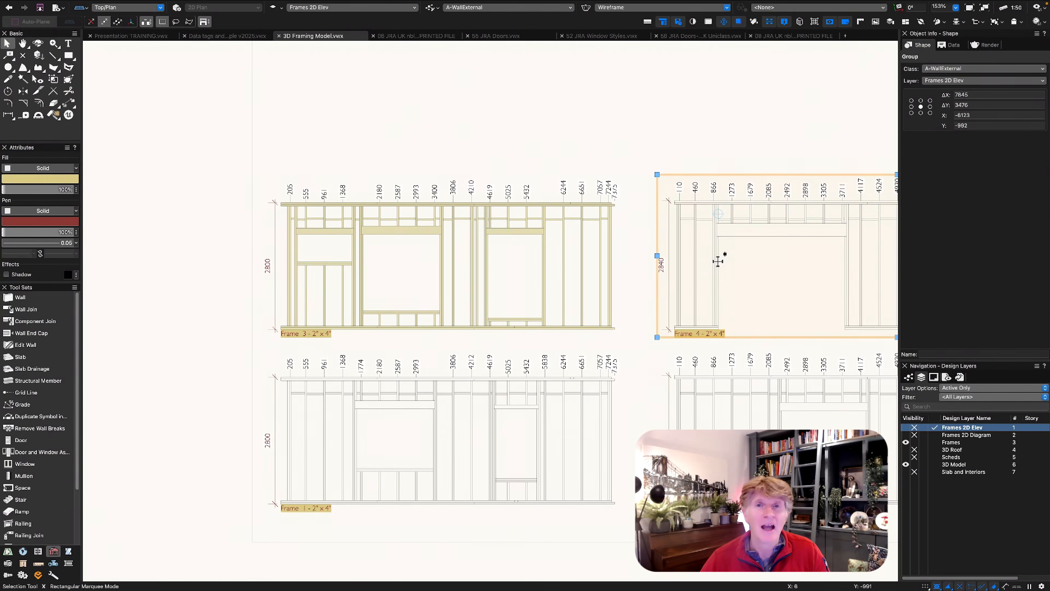
key(w)
click(718, 259)
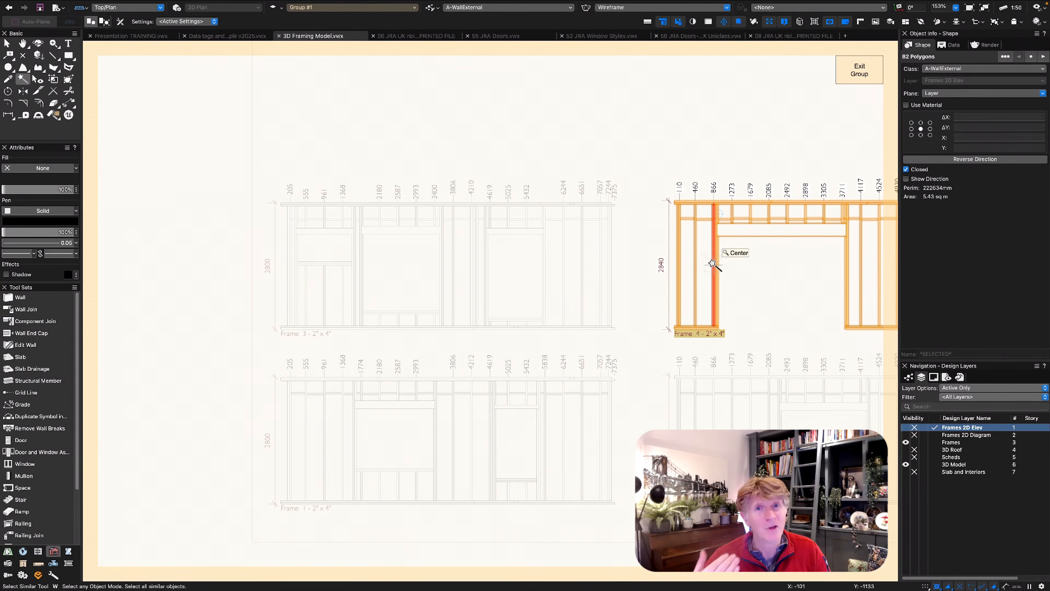
click(35, 170)
click(100, 173)
click(944, 70)
click(945, 84)
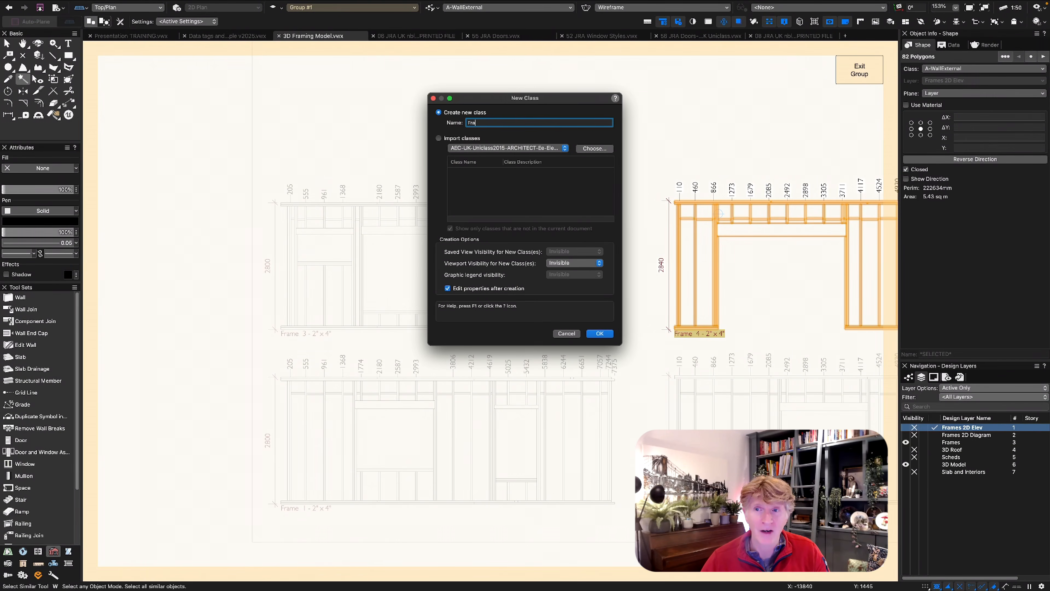
text(Frames 2D)
key(Return)
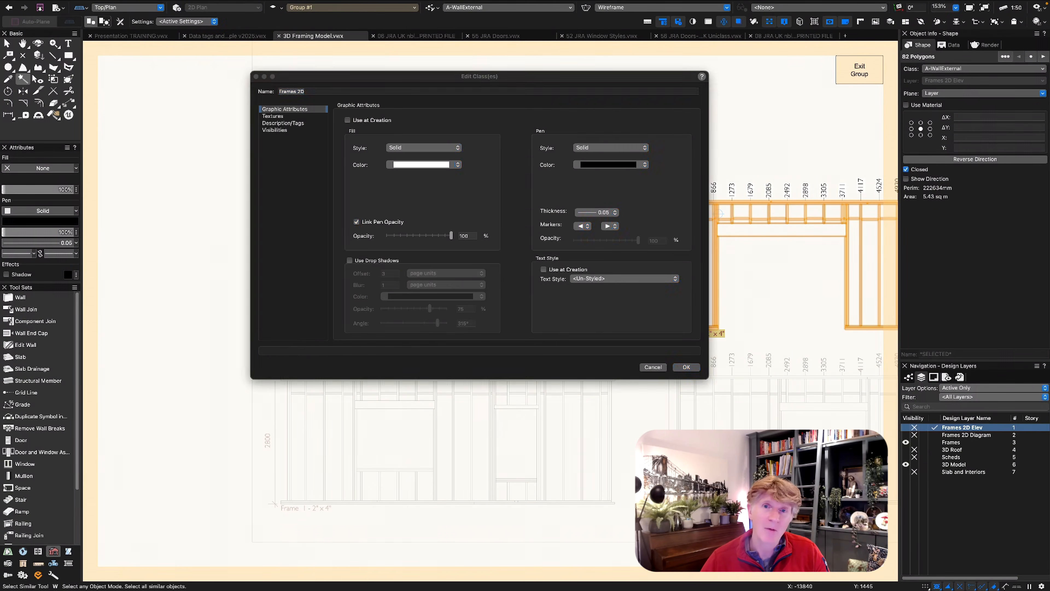
Set the Frames 2D class to a pale beige fill used at creation, apply its attributes to the Frame 4 polygons and exit the group
click(431, 165)
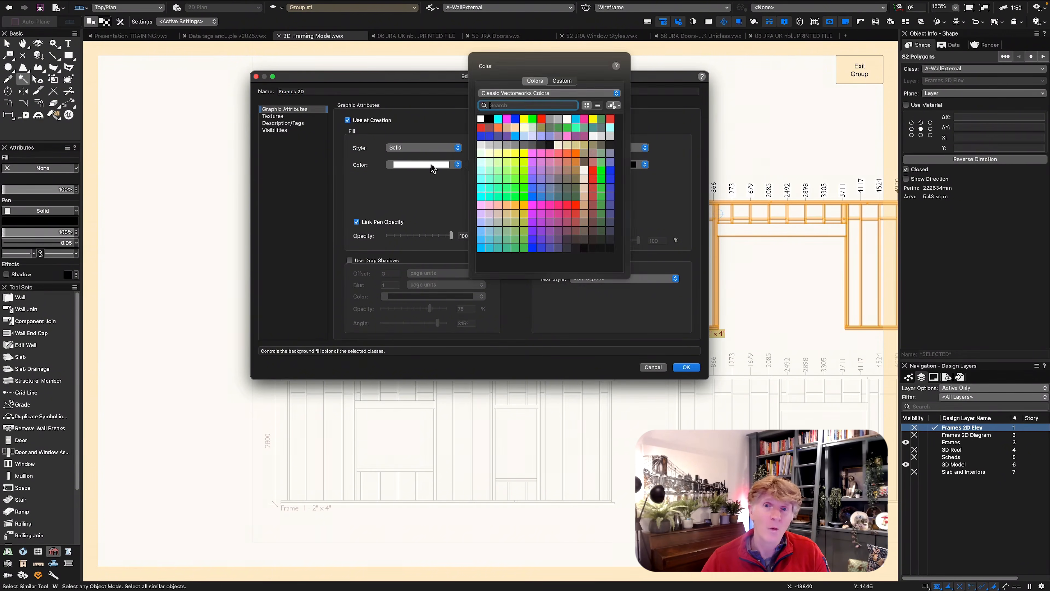
click(567, 146)
click(686, 367)
click(606, 196)
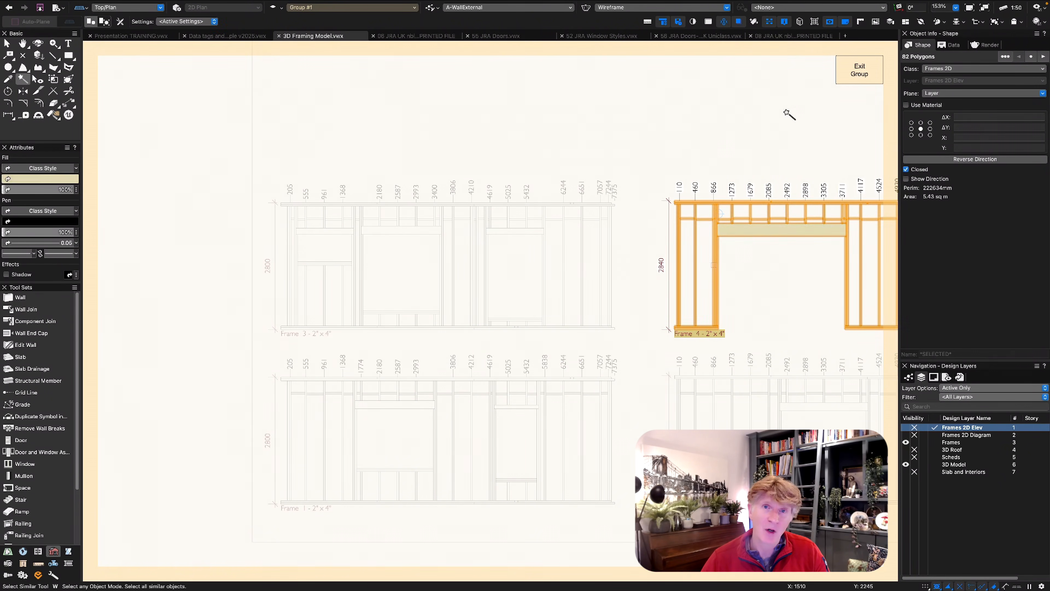
key(x)
key(x)
click(852, 74)
Assign all the timber polygons in the Frame 1 elevation group to the Frames 2D class with its graphic attributes, and exit the group
double_click(562, 391)
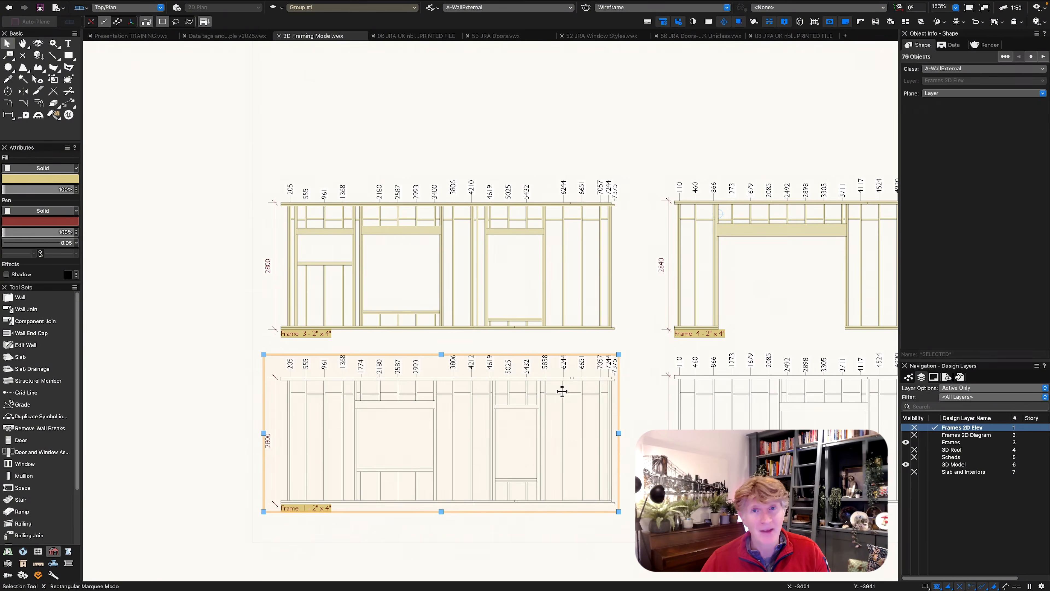
key(w)
click(563, 395)
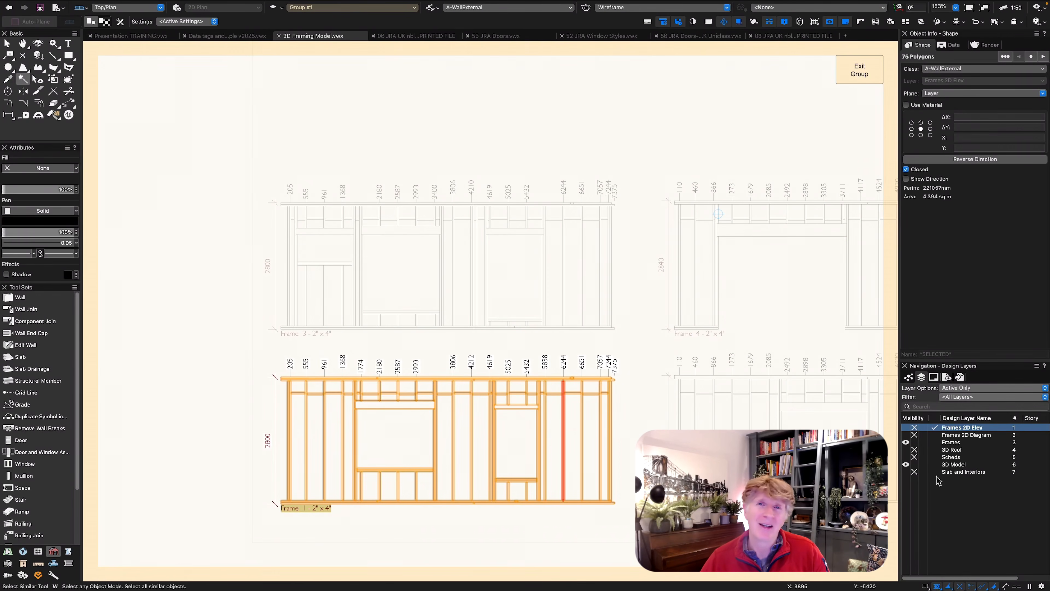
click(910, 378)
click(939, 406)
text(fram)
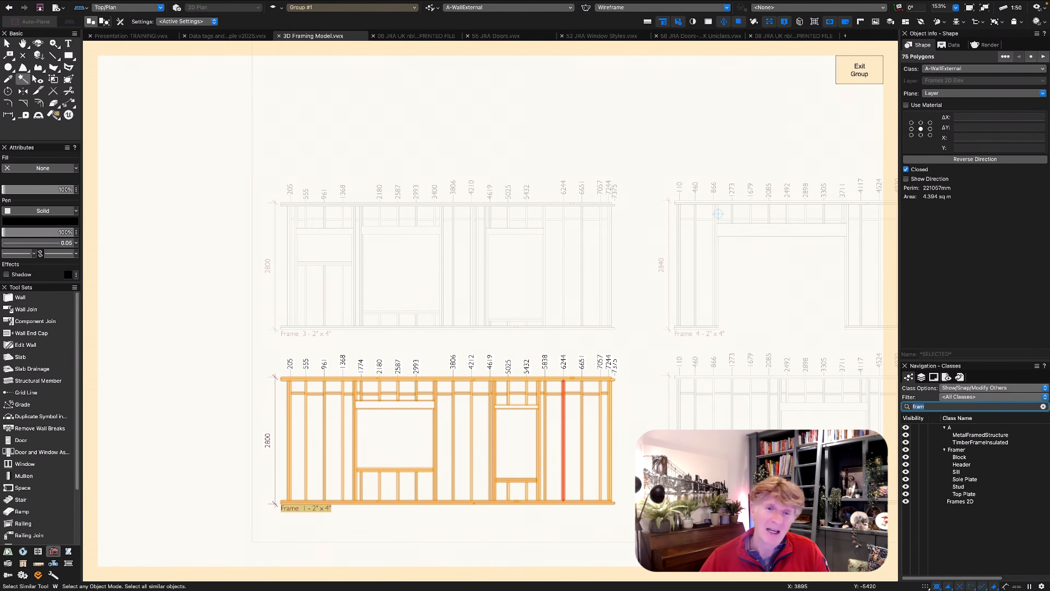
mouse_move(960, 501)
mouse_down()
mouse_move(976, 517)
mouse_move(663, 381)
mouse_up()
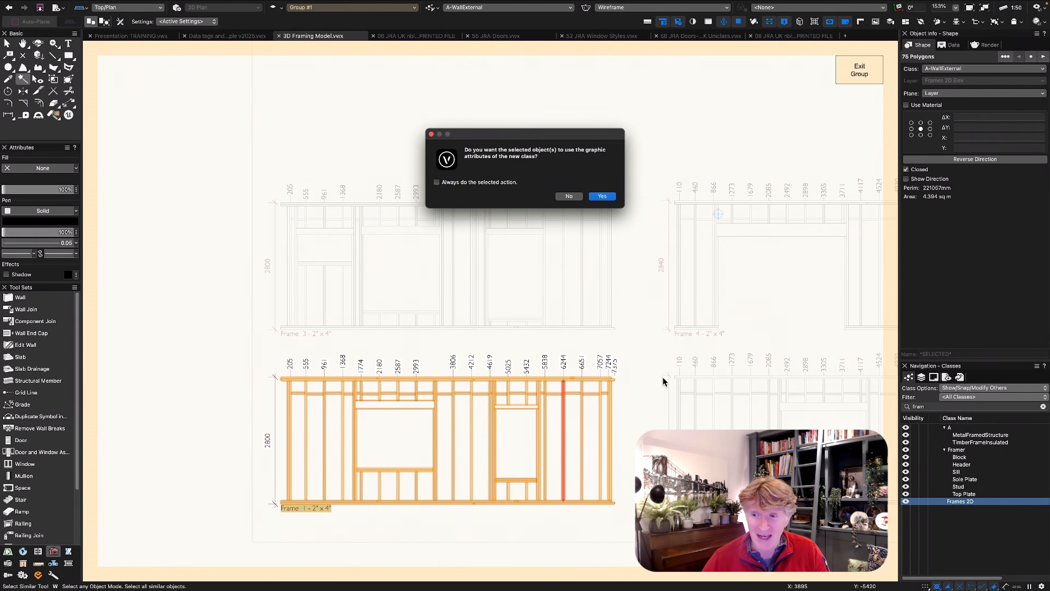
click(609, 197)
key(x)
click(647, 339)
click(852, 63)
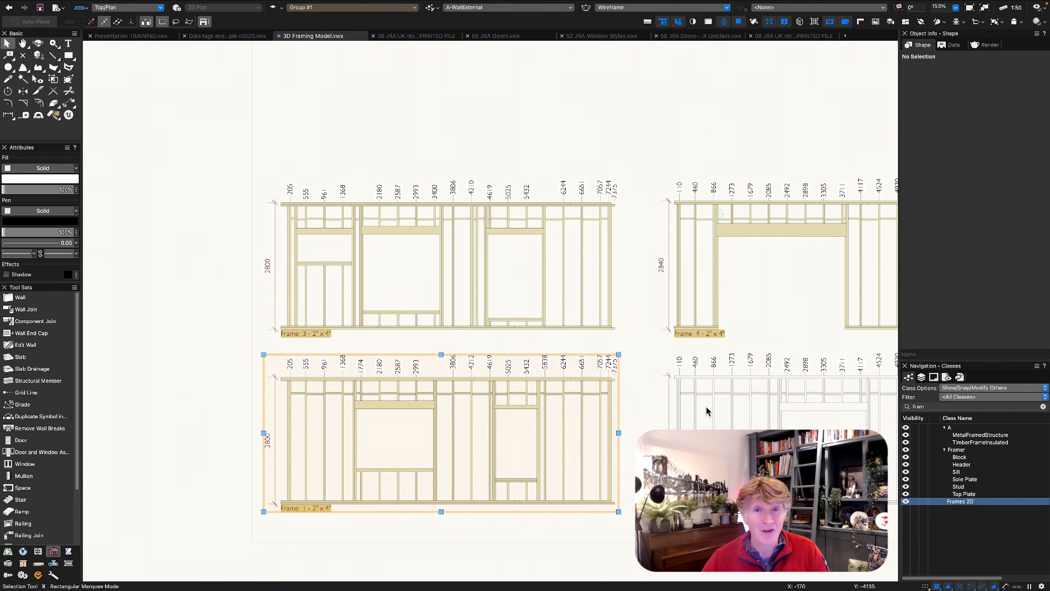
Assign all the timber polygons in the remaining unfilled elevation group, below Frame 4, to Frames 2D with its graphic attributes, and exit the group
double_click(678, 409)
key(w)
click(679, 409)
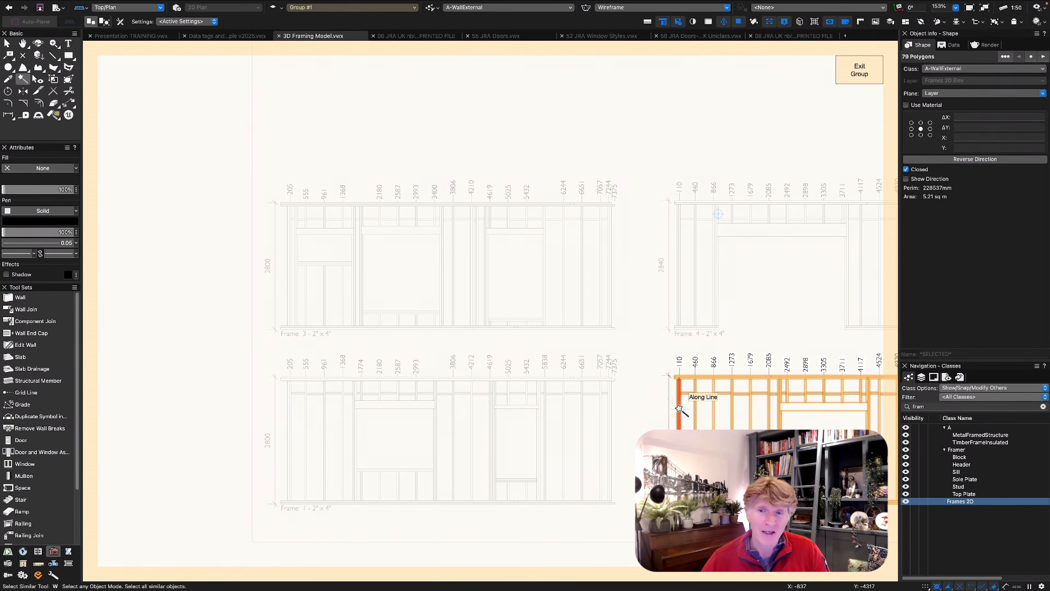
right_click(952, 502)
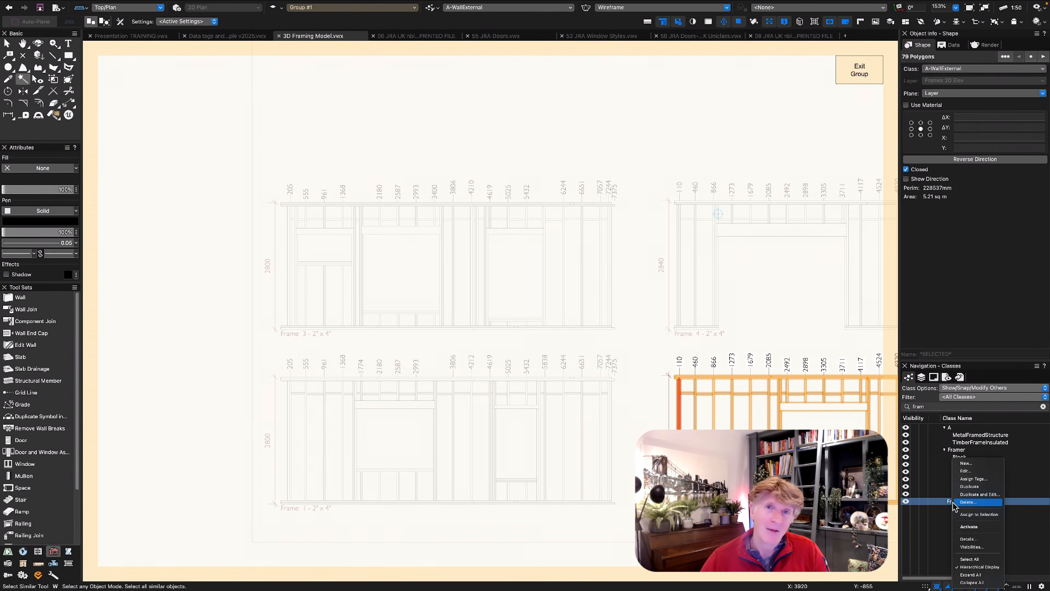
click(962, 515)
click(602, 196)
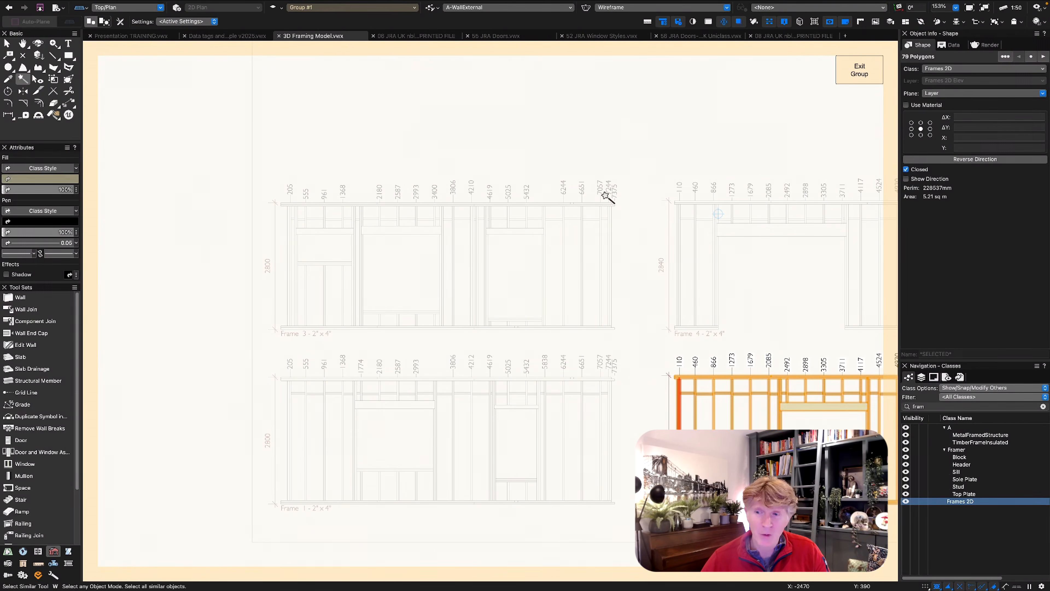
key(x)
key(x)
click(849, 80)
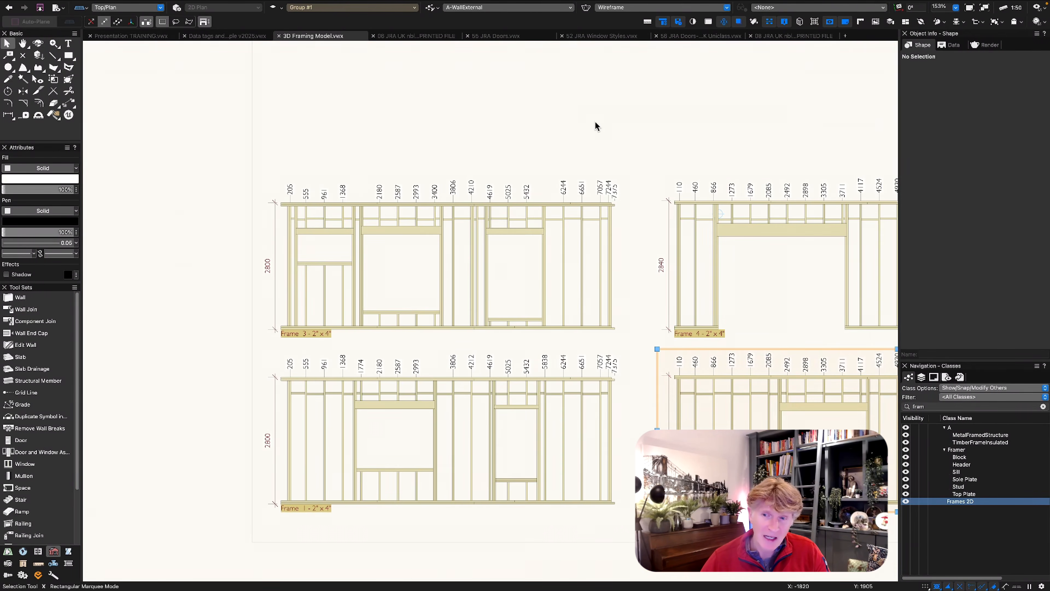
Make Frames 2D Diagram the active design layer and select all the stud and plate polygons of the frame plan
click(922, 378)
click(934, 435)
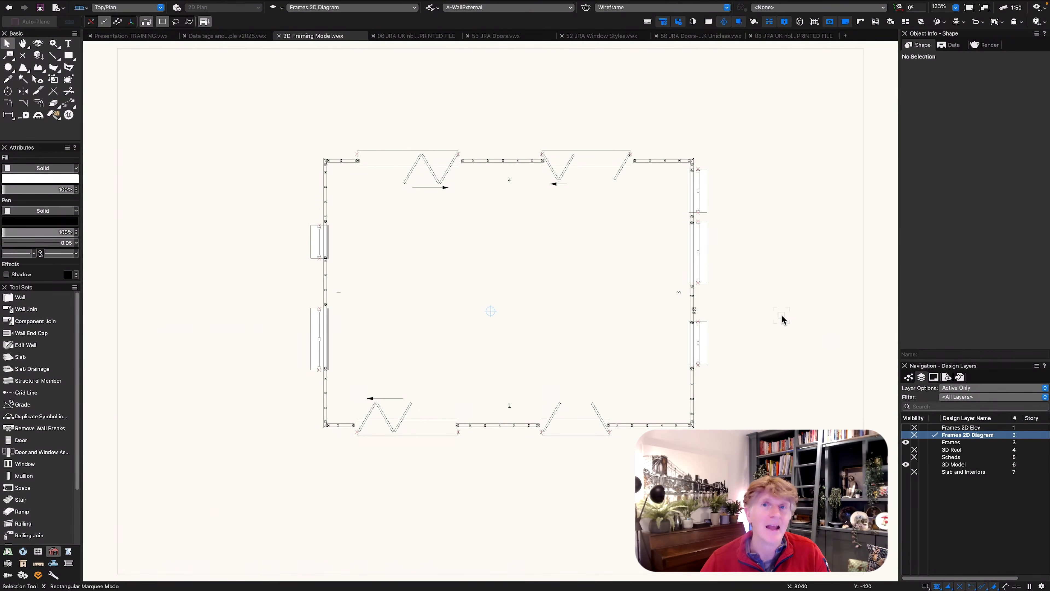
click(528, 426)
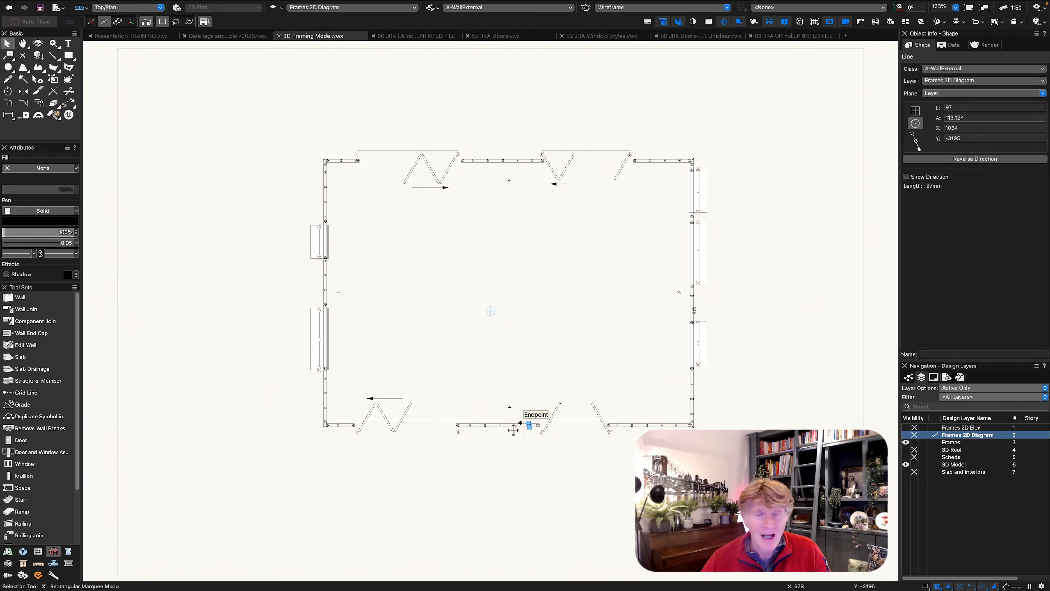
scroll(514, 430, up, 5)
click(516, 435)
click(520, 406)
scroll(524, 408, up, 5)
click(510, 403)
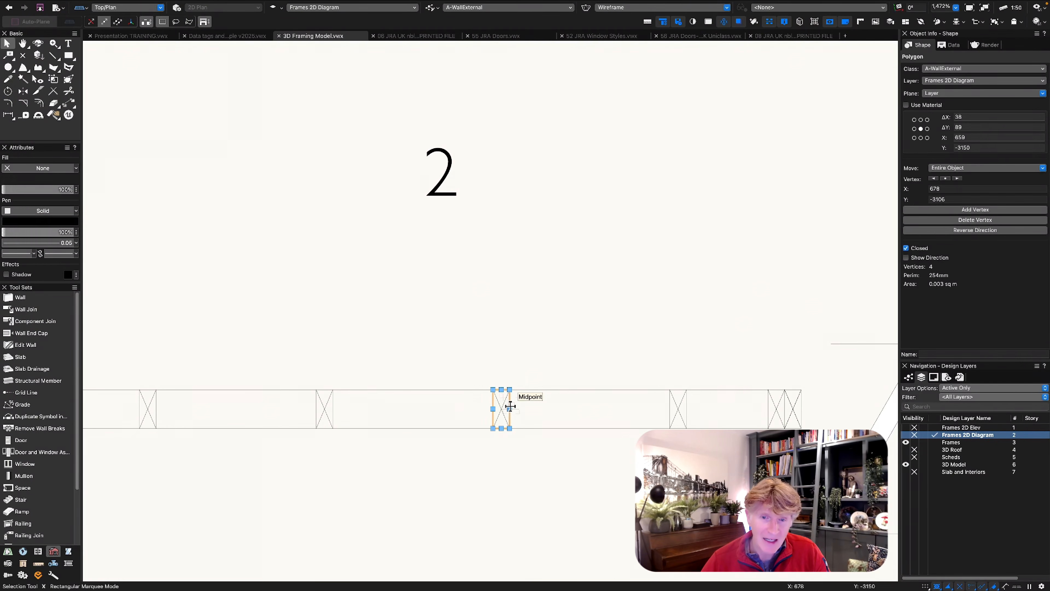
key(w)
click(510, 404)
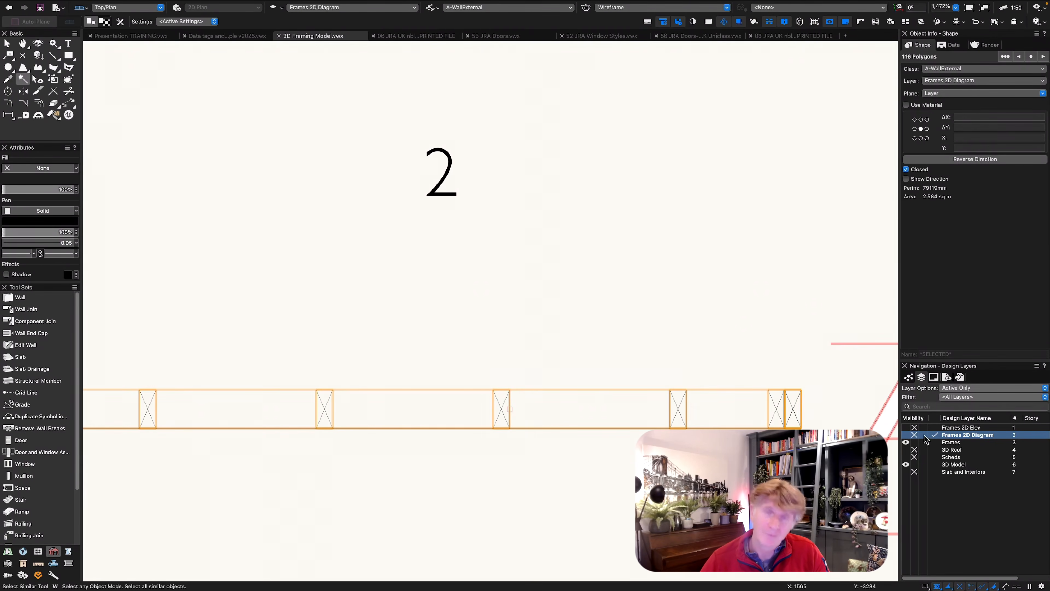
Assign the selected frame plan polygons to the Frames 2D class and apply its graphic attributes
right_click(951, 438)
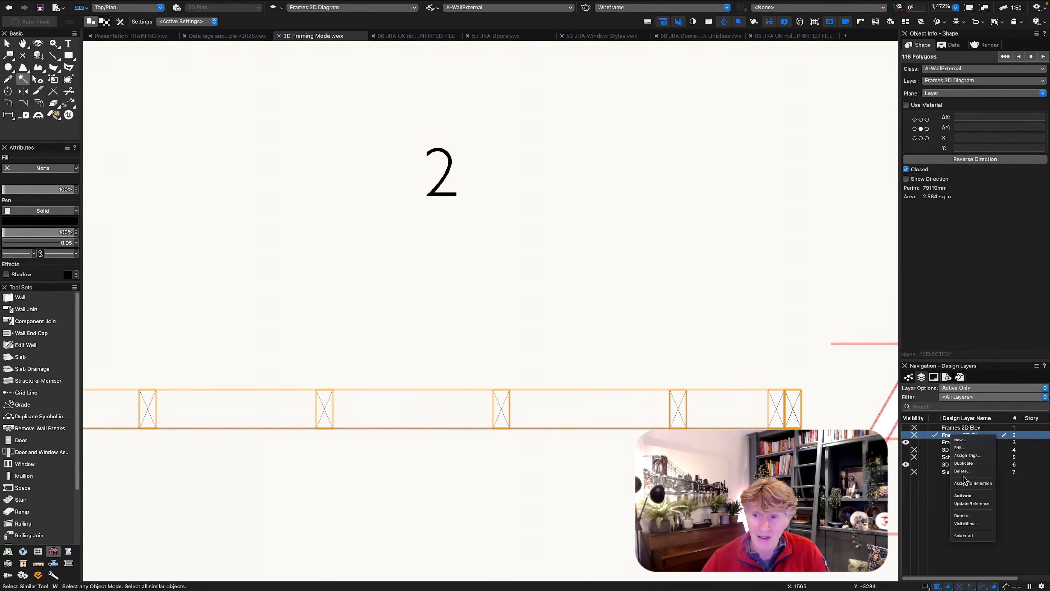
click(967, 483)
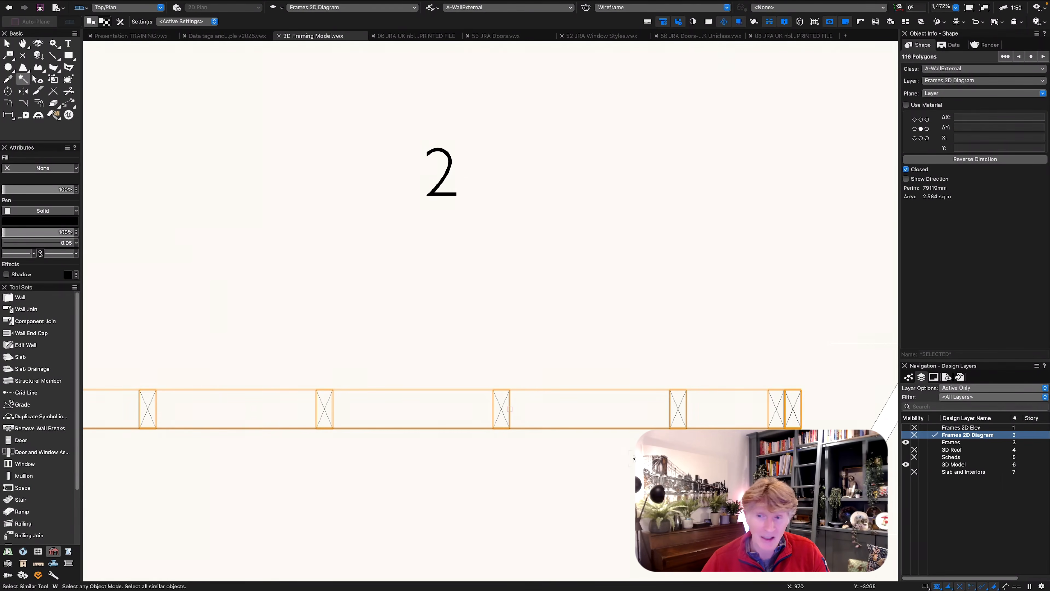
click(43, 168)
click(45, 179)
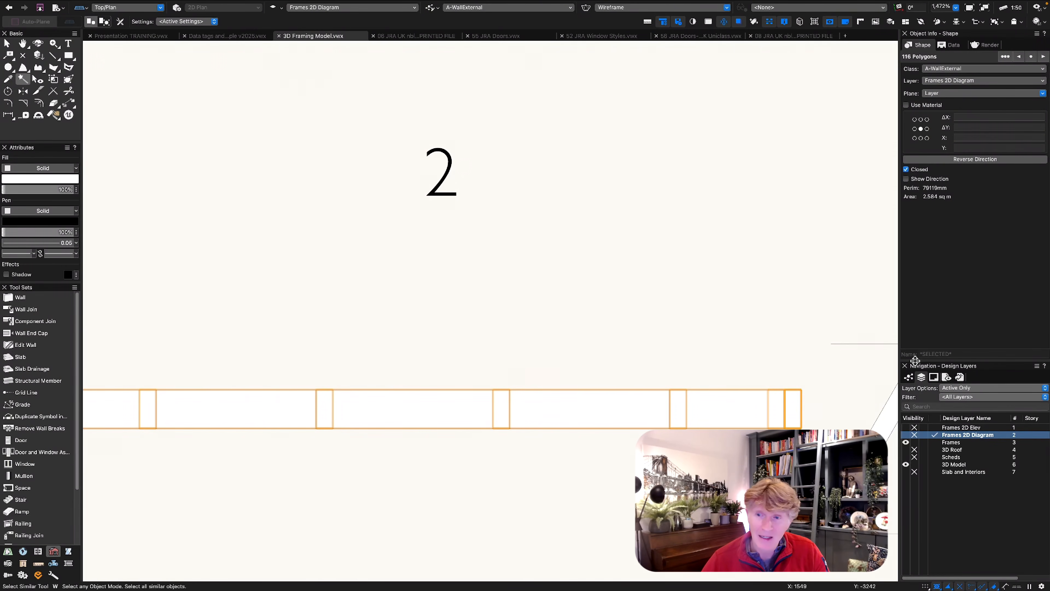
click(908, 377)
right_click(958, 502)
click(969, 511)
click(602, 197)
key(x)
key(x)
Examine the filled wall and stud polygons in the frame 2 run between the door opening and the building corner
click(549, 422)
key(super+4)
scroll(654, 432, up, 5)
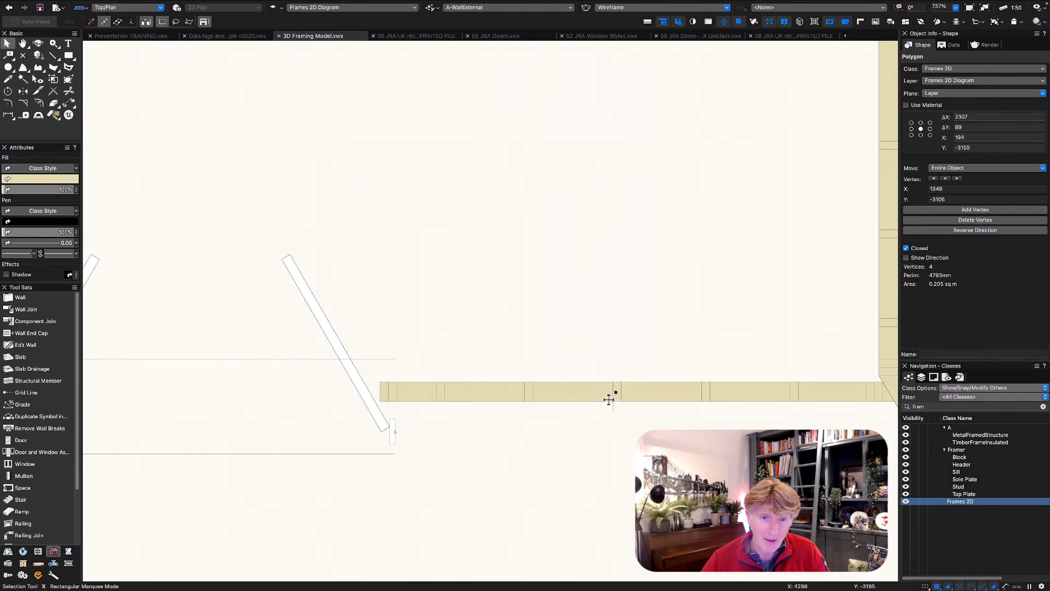
key(w)
click(571, 387)
key(x)
key(x)
click(560, 396)
click(529, 384)
click(548, 352)
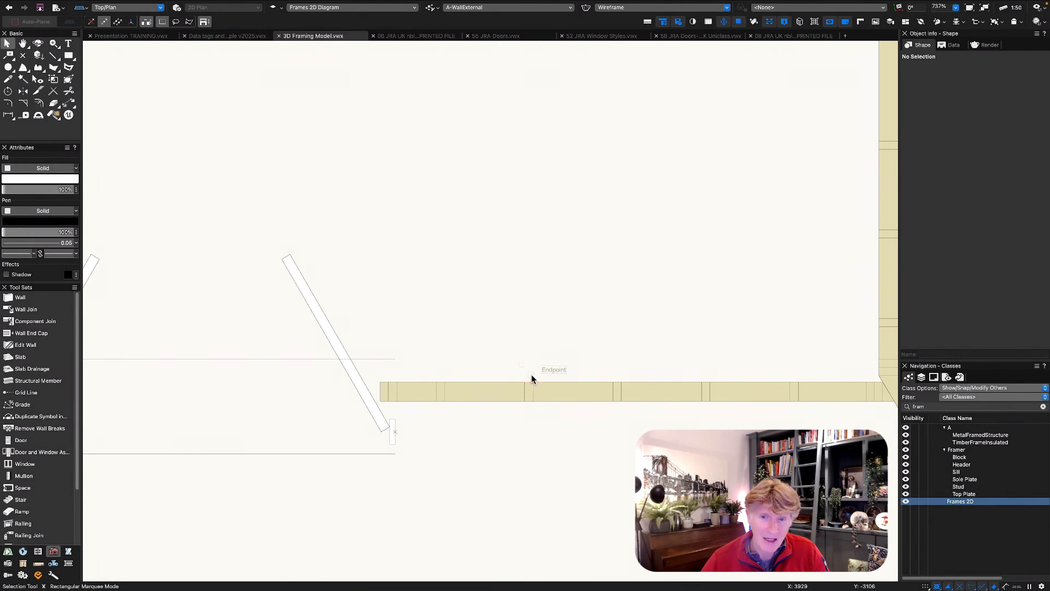
Check the frame diagram with its doors and windows in a shaded Right Isometric view, and return to the whole page in Top/Plan
key(3)
scroll(532, 374, down, 5)
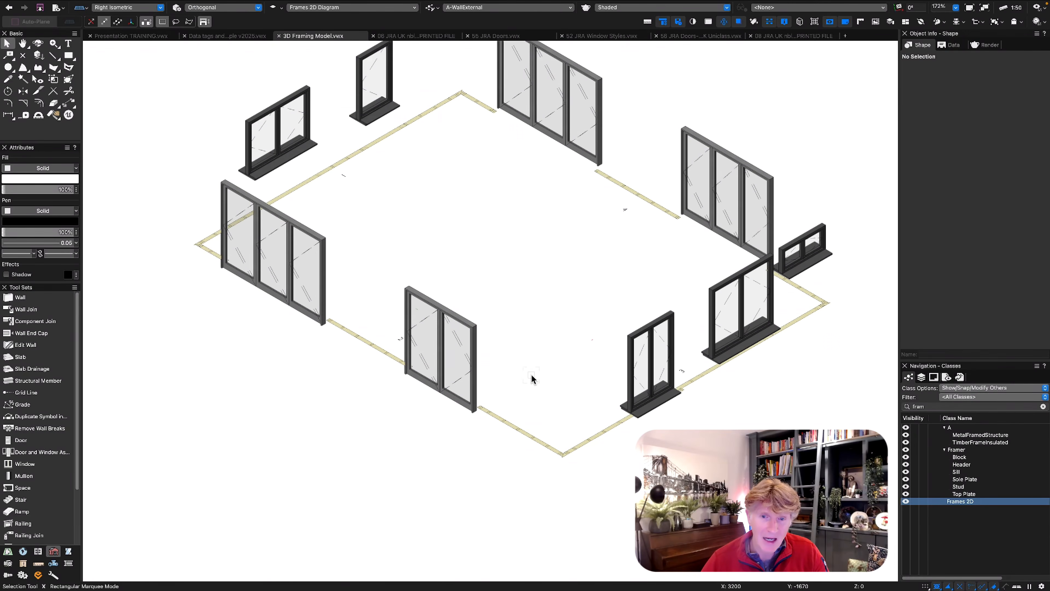
key(y)
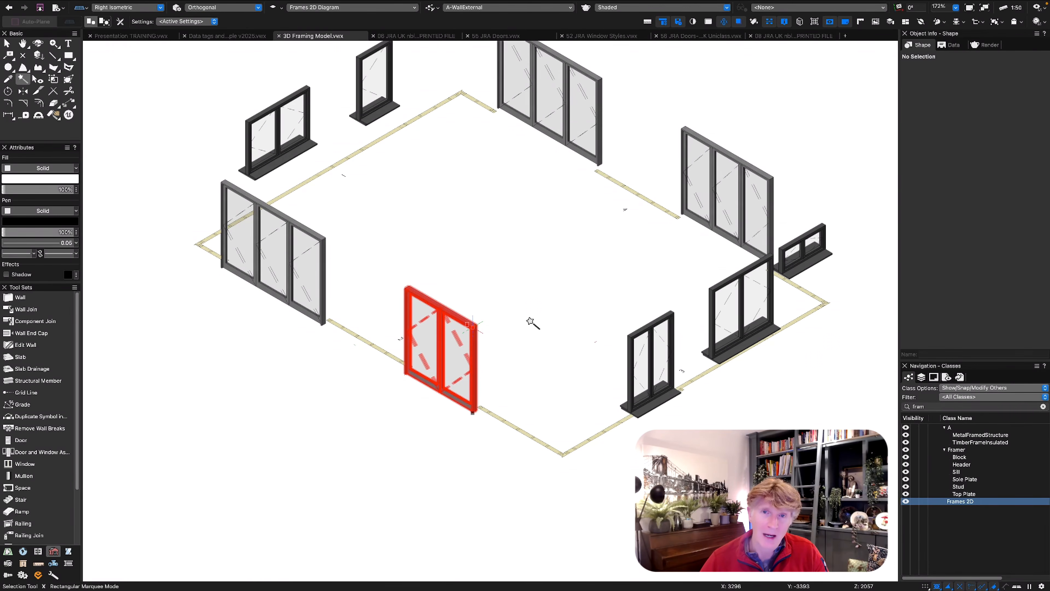
key(x)
key(x)
key(0)
key(super+4)
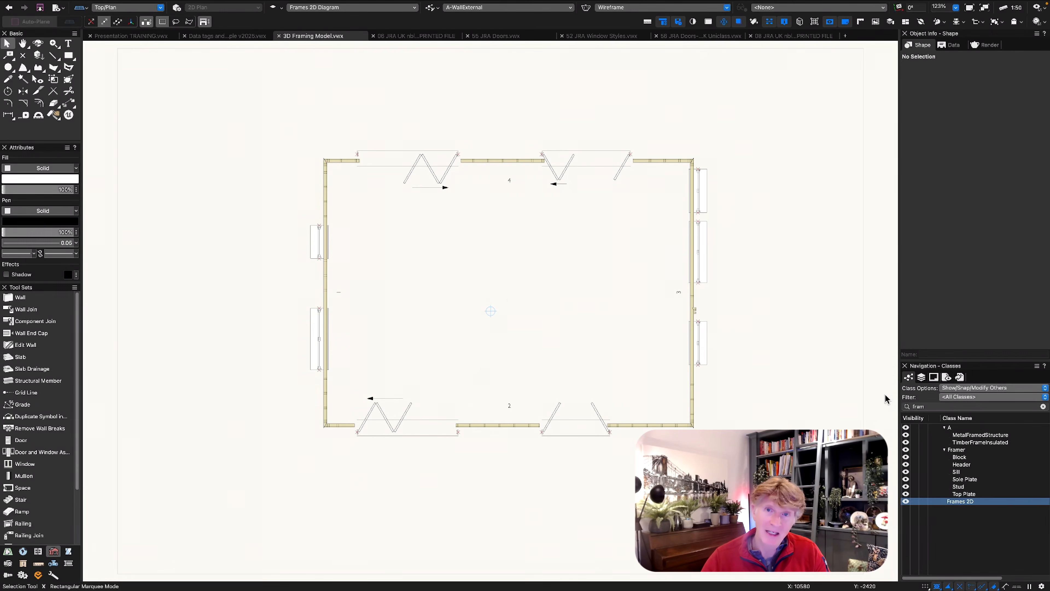
Open sheet layer 02 Frames
click(934, 377)
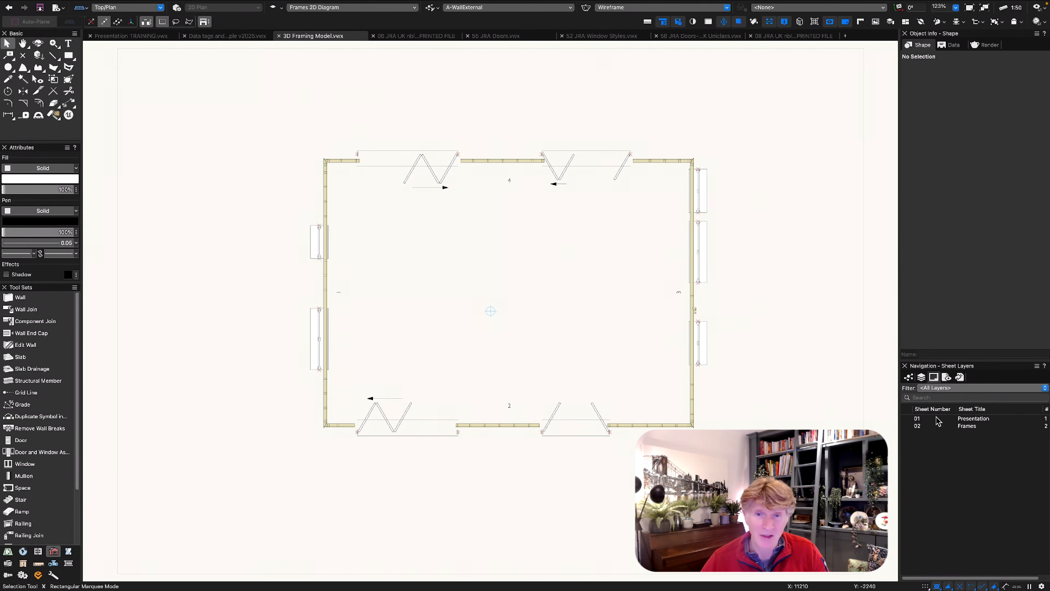
click(906, 427)
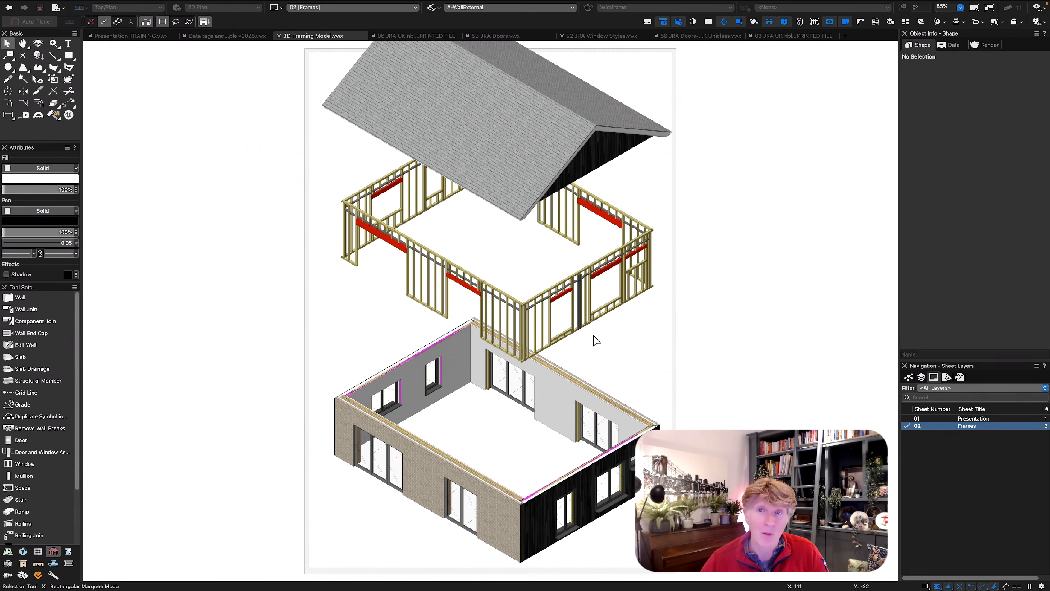
Make the Frames sheet two pages wide and shift the exploded isometric viewports onto the first page
key(super+shift+p)
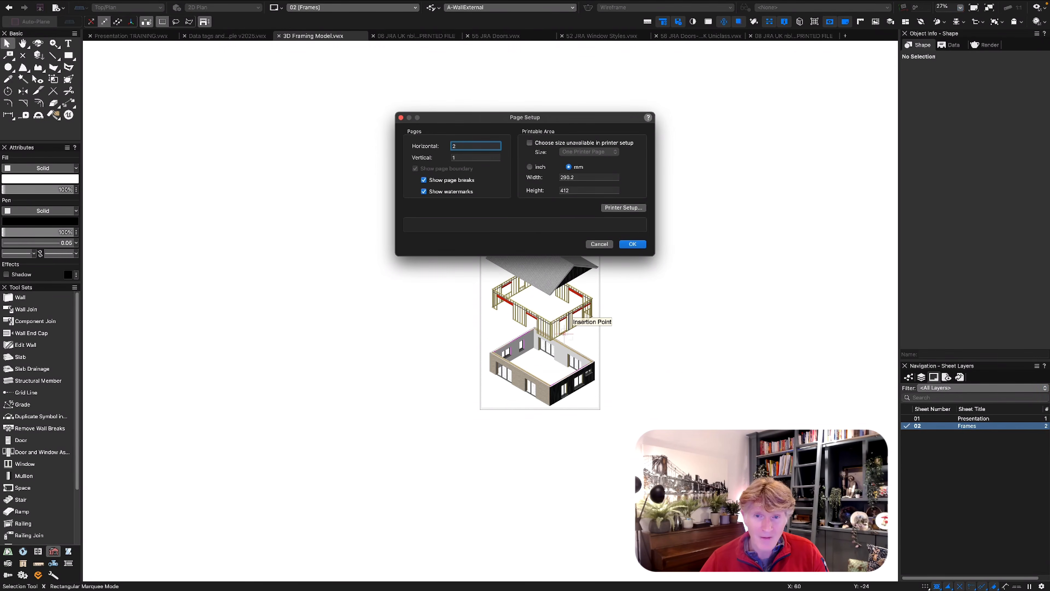
key(Return)
key(super+a)
drag(540, 276, 476, 280)
click(617, 296)
Place this drawing's Window Schedule, Frames Wall Info and Frames TakeOff worksheets beside the exploded isometric on the sheet
click(922, 377)
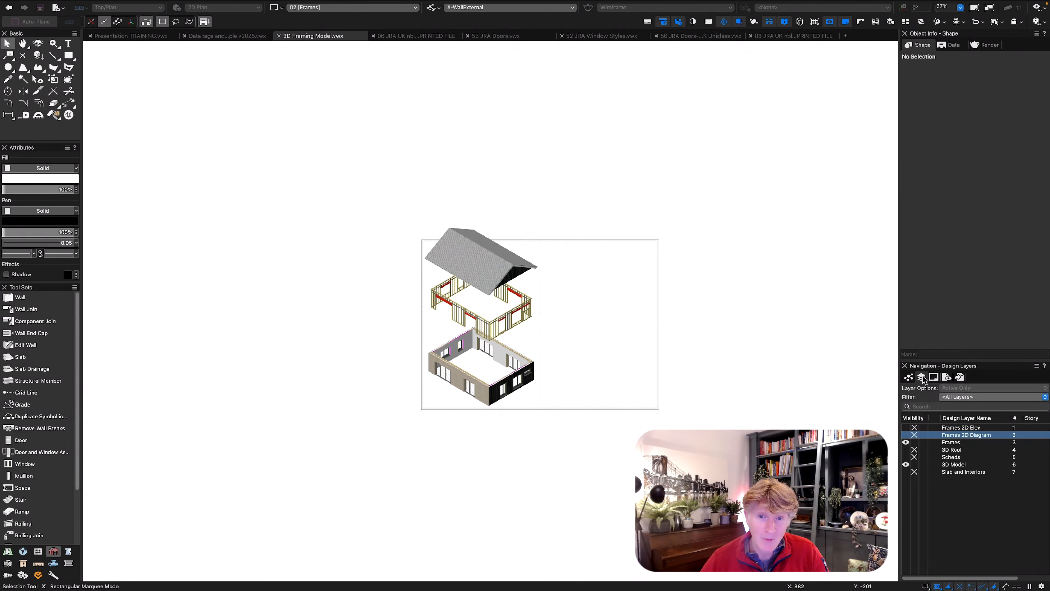
key(super+r)
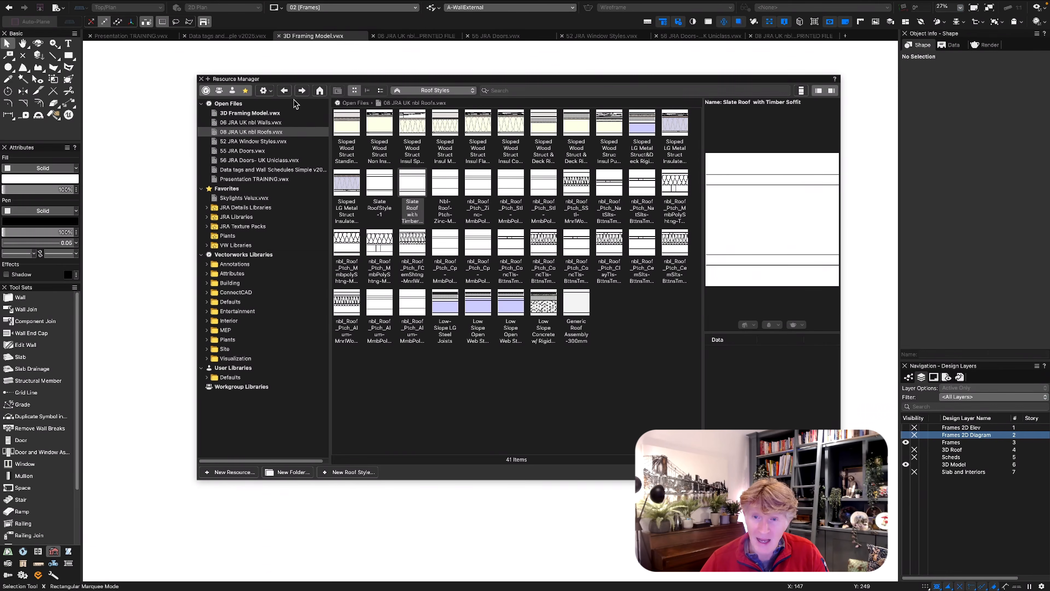
click(320, 90)
click(434, 90)
click(450, 176)
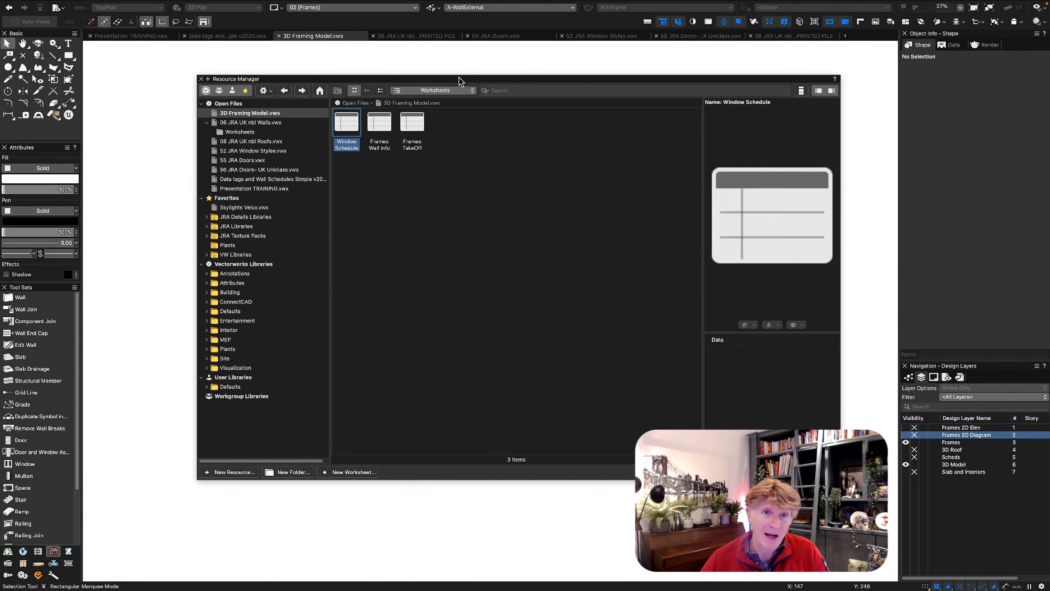
drag(459, 78, 872, 105)
drag(758, 153, 556, 262)
mouse_move(791, 151)
mouse_down()
mouse_move(605, 281)
mouse_move(565, 292)
mouse_up()
drag(825, 154, 570, 343)
click(613, 105)
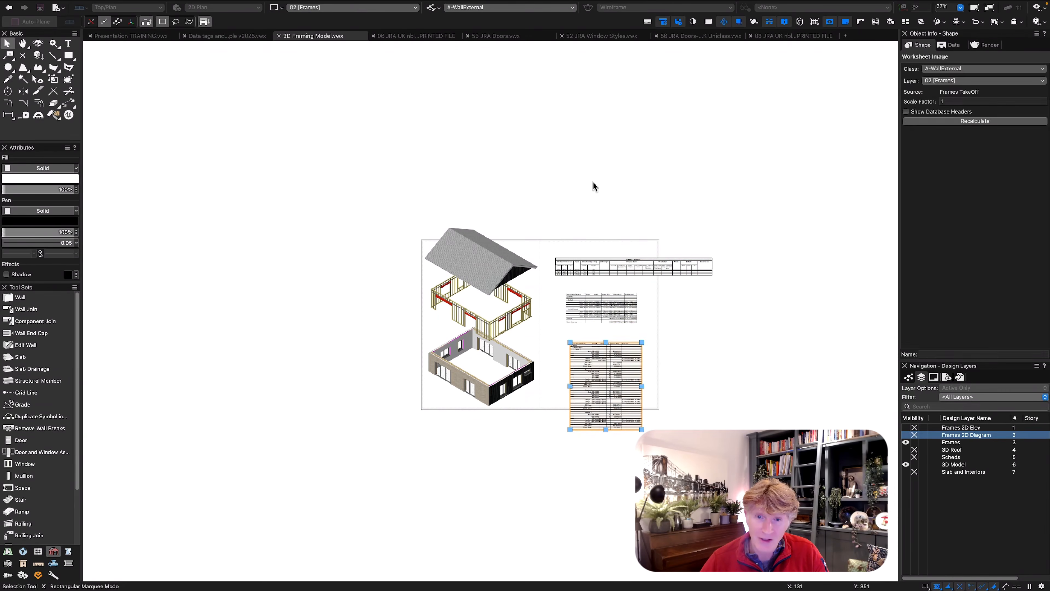
Rearrange the three worksheets above one another on the second page and scale down the Window Schedule to fit its width
click(592, 187)
scroll(617, 431, up, 2)
drag(593, 396, 549, 350)
drag(567, 225, 538, 209)
drag(586, 173, 576, 164)
drag(753, 151, 651, 165)
Align the three worksheets by their left sides, distribute them vertically by spacing, and nudge them into place on the page
drag(487, 120, 707, 422)
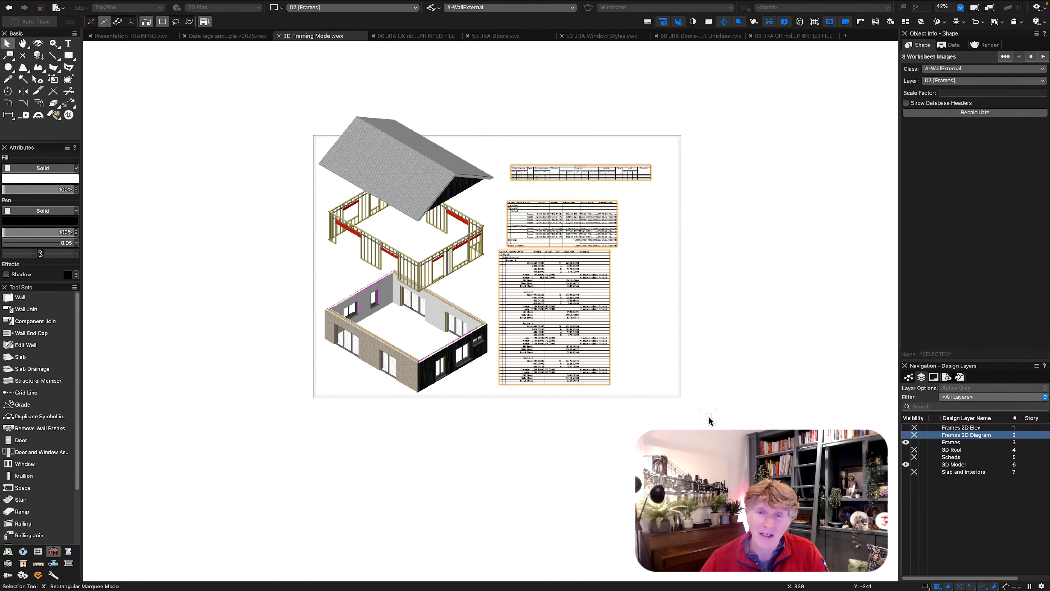
key(super+equal)
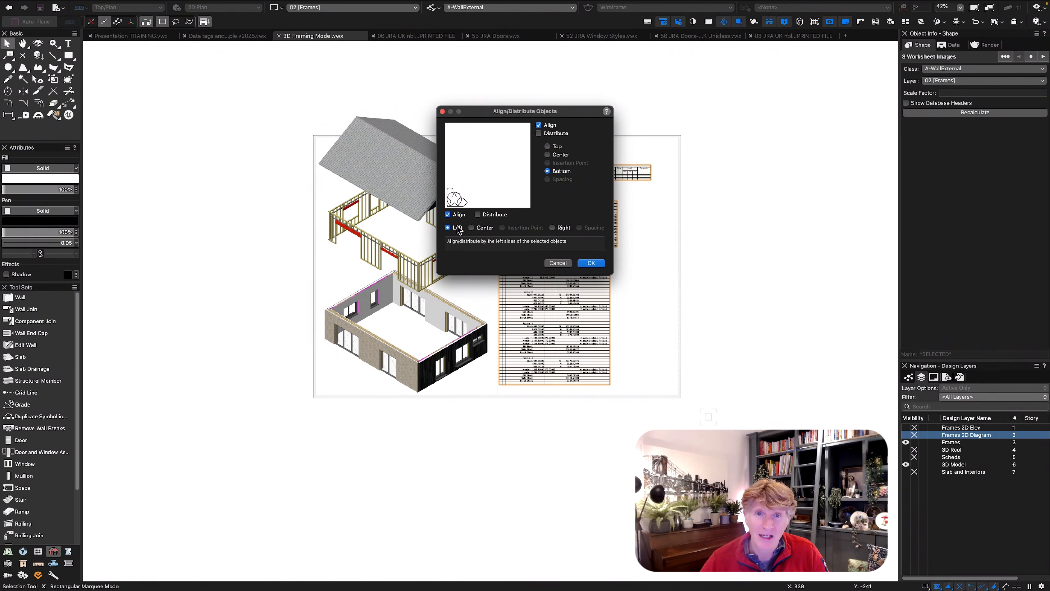
click(538, 133)
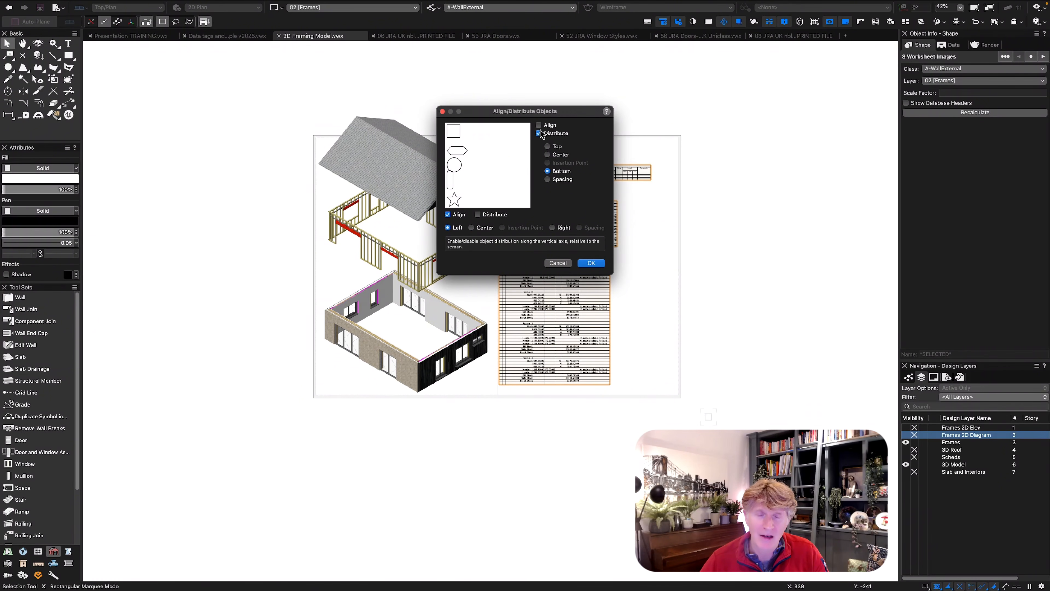
click(548, 180)
key(Return)
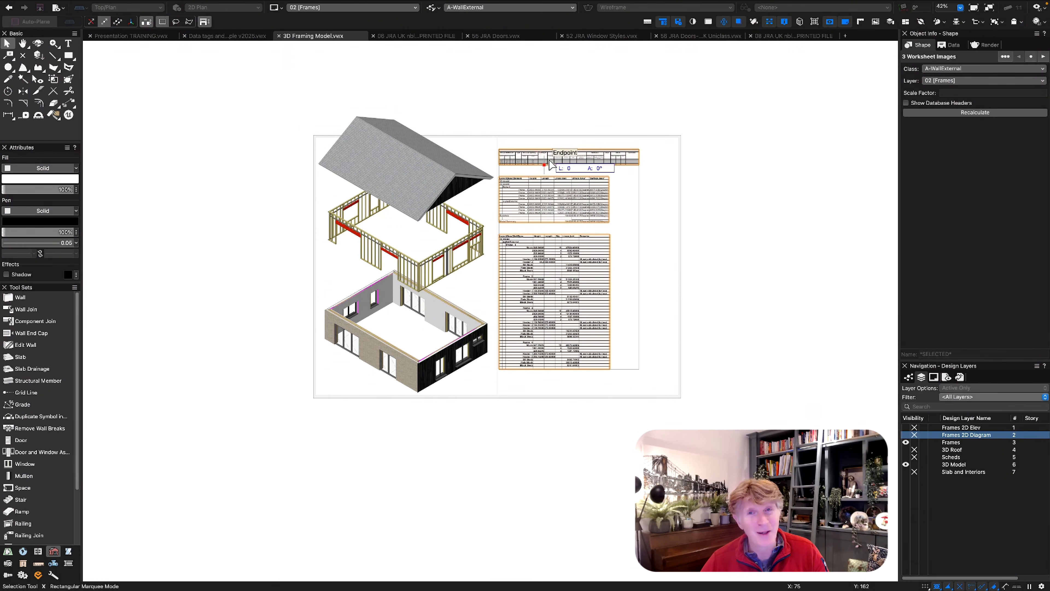
drag(549, 160, 557, 156)
key(super+4)
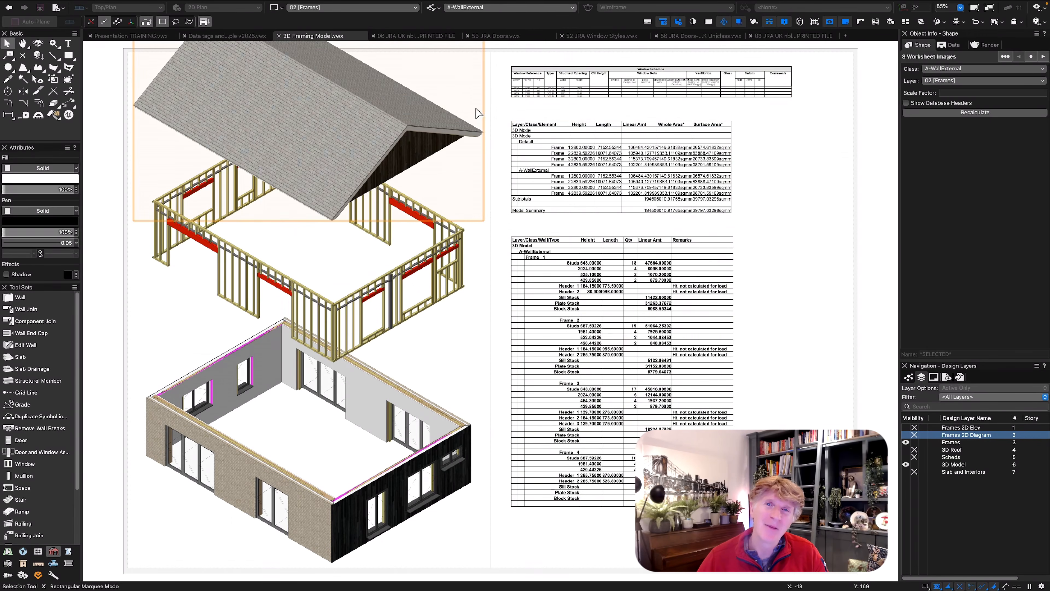
Extend the Frames sheet to three pages across and shift all viewports and worksheets over, leaving the last page empty
click(478, 113)
scroll(788, 344, down, 4)
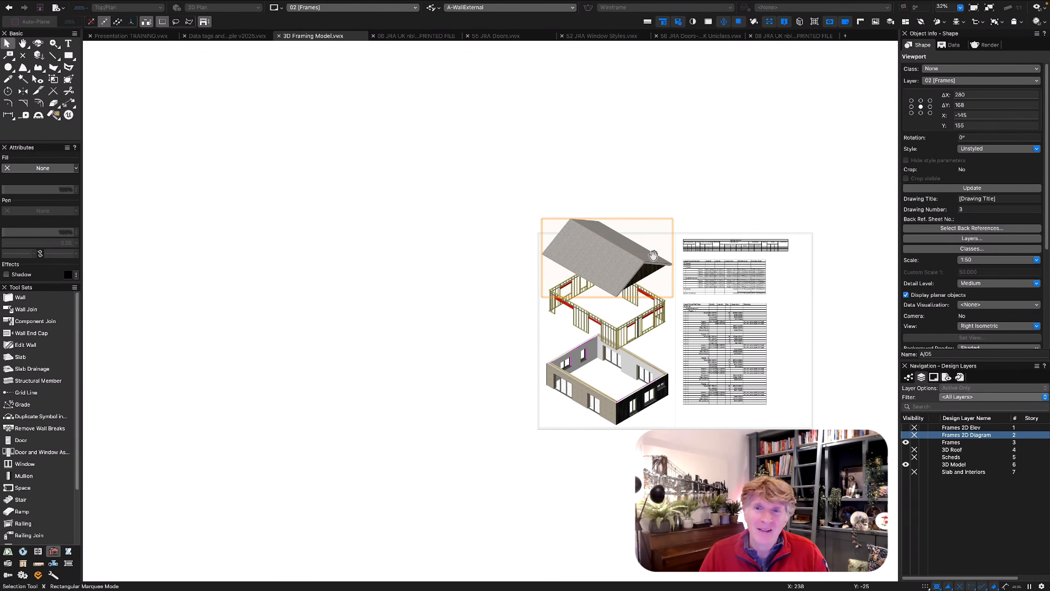
middle_drag(786, 343, 650, 247)
key(shift+super+p)
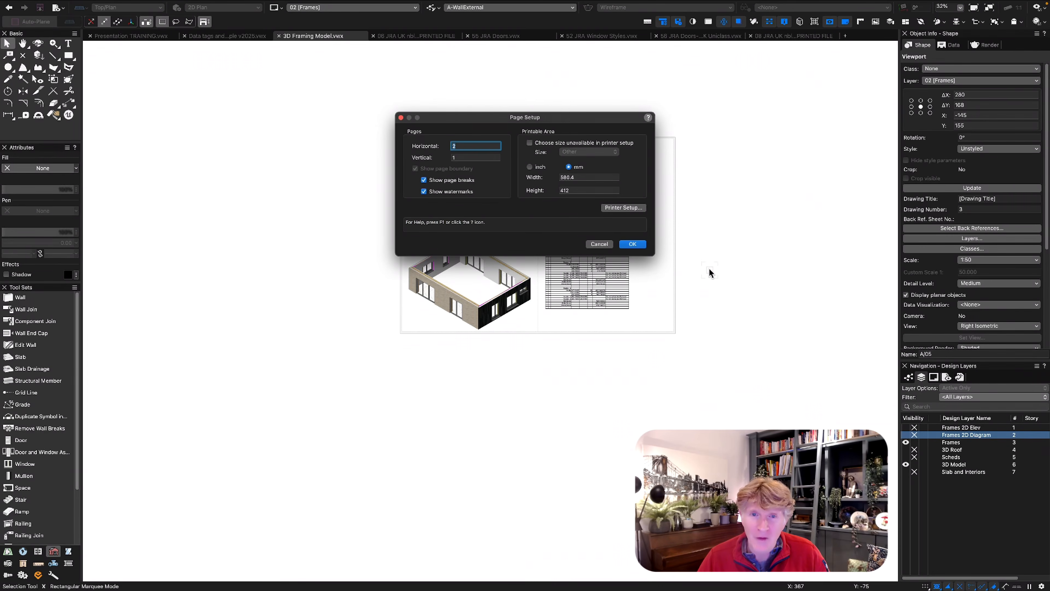
key(Return)
key(super+a)
drag(576, 245, 513, 245)
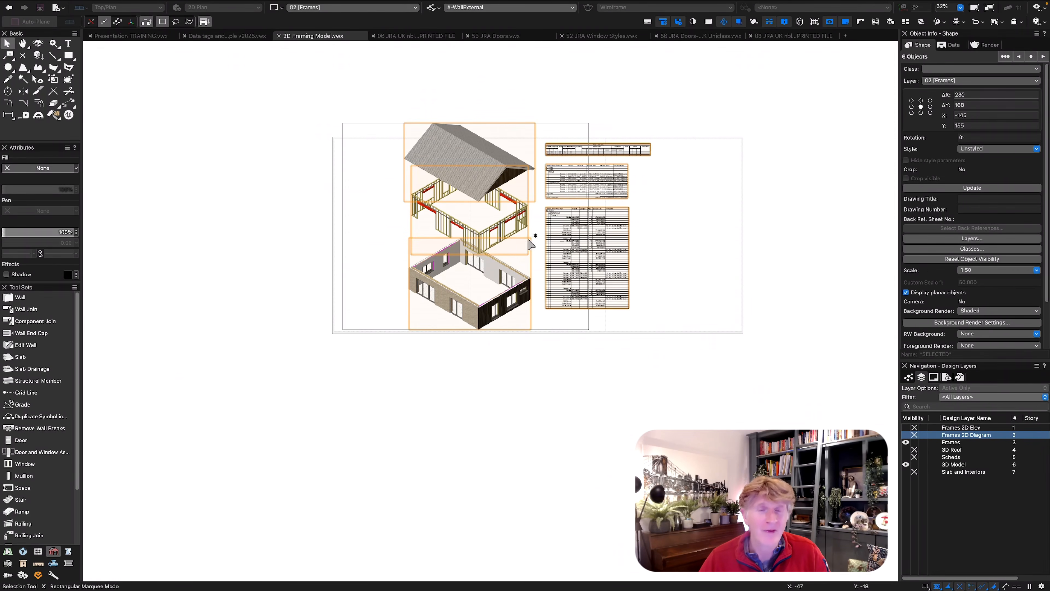
click(672, 245)
Create a 1:50 Top/Plan viewport of the Frames 2D Diagram layer on sheet 02 and place it with a copy below on the third page
click(935, 434)
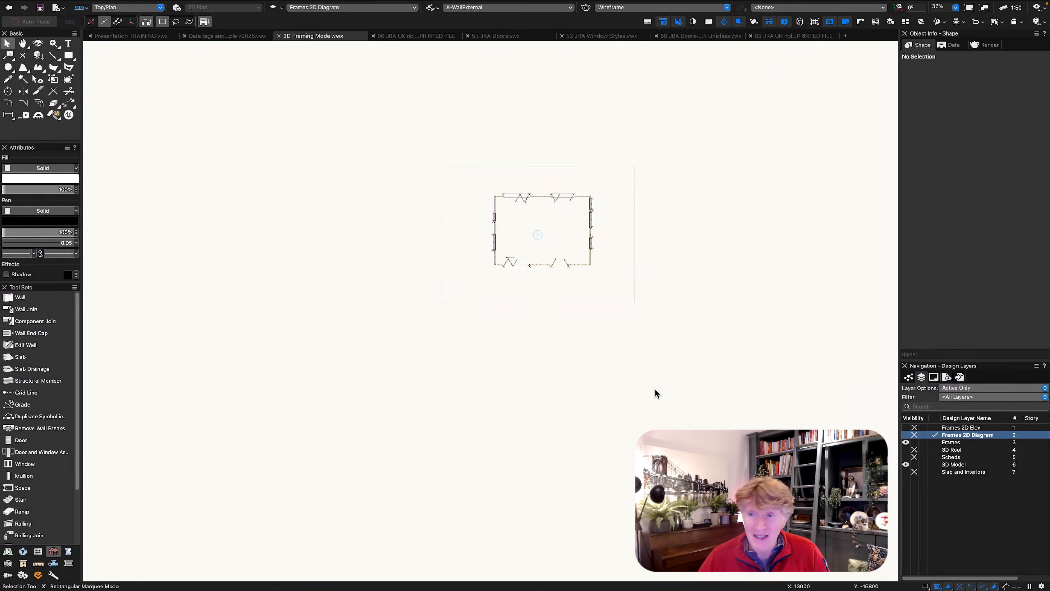
mouse_move(150, 4)
click(110, 6)
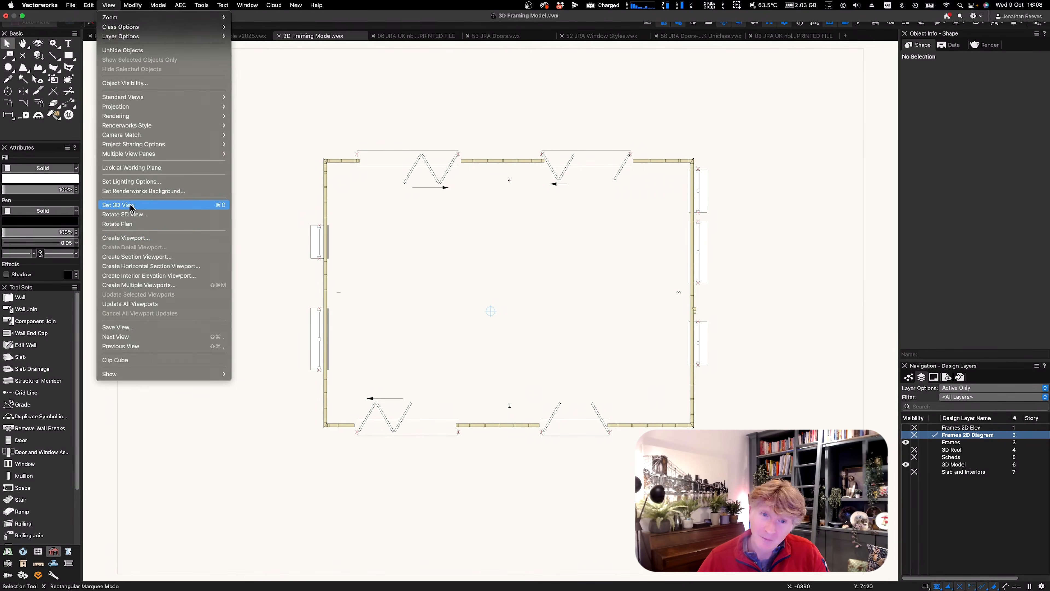
click(131, 238)
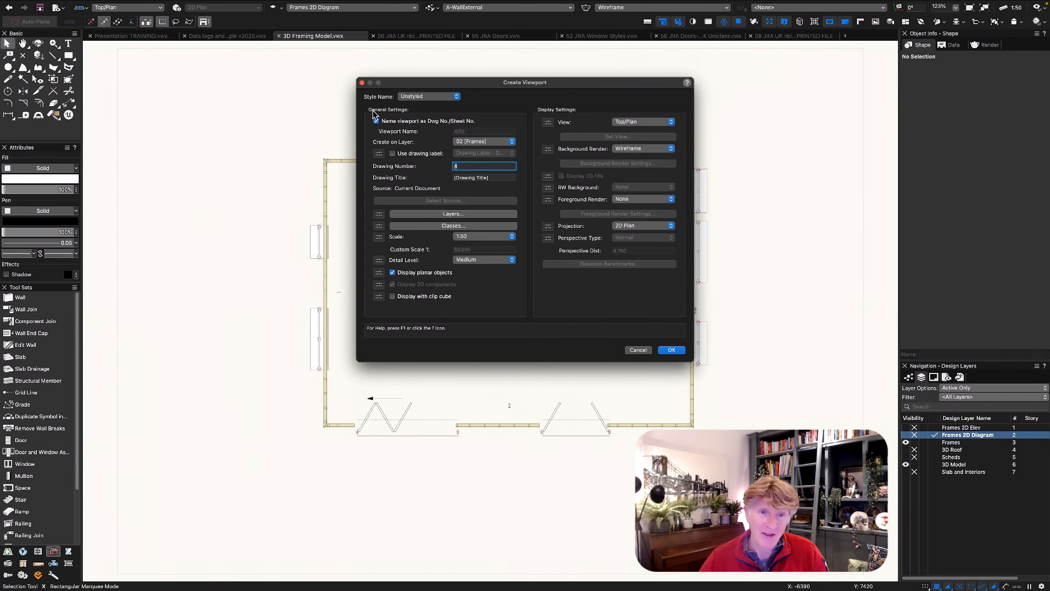
click(670, 350)
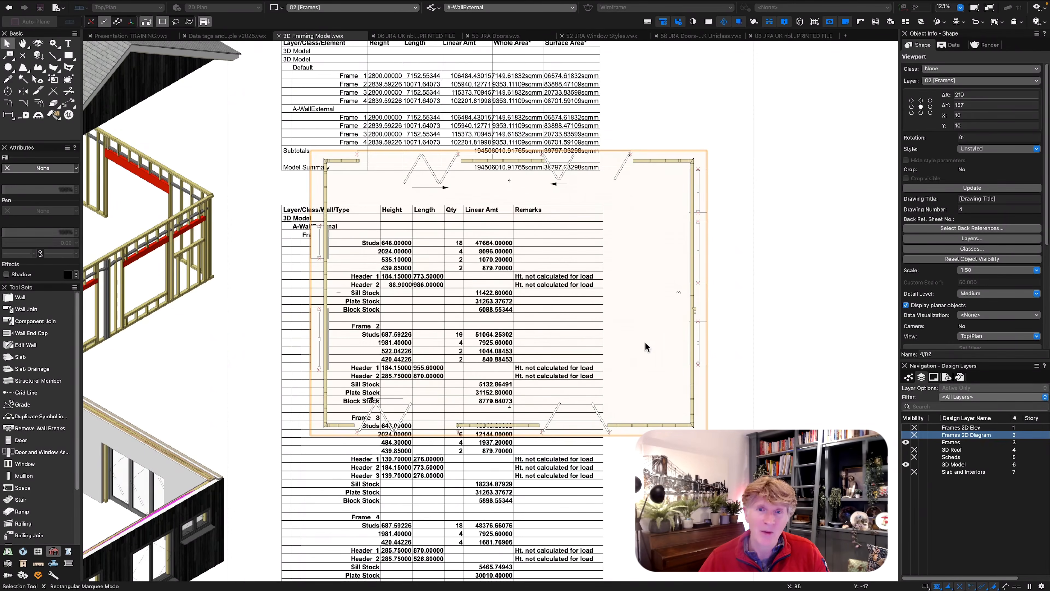
middle_drag(593, 254, 366, 203)
drag(444, 218, 633, 294)
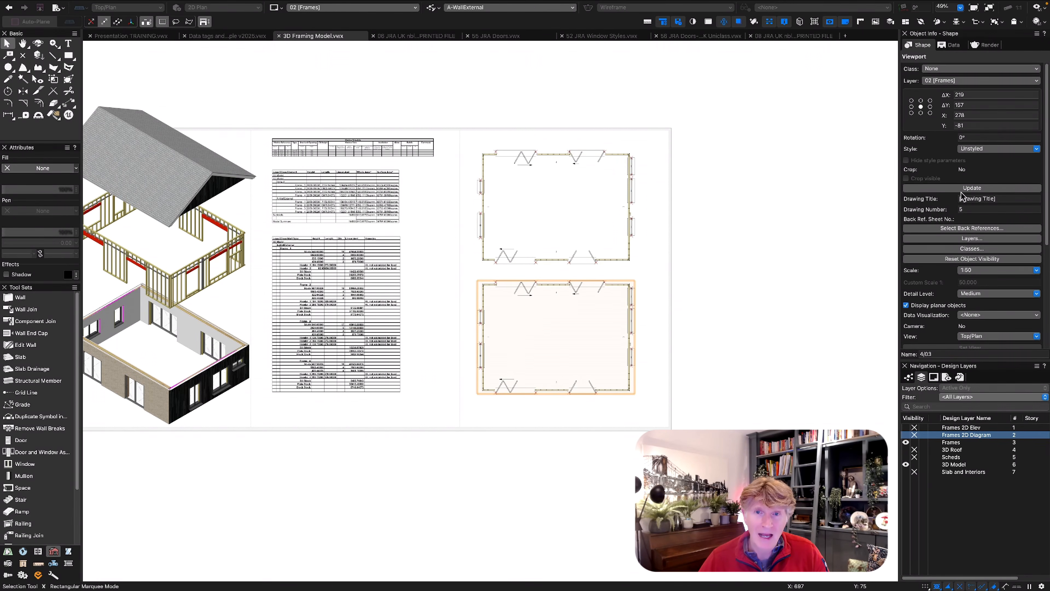
Set the lower viewport copy to show the Frames 2D Elev layer instead of Frames 2D Diagram
click(979, 238)
click(446, 148)
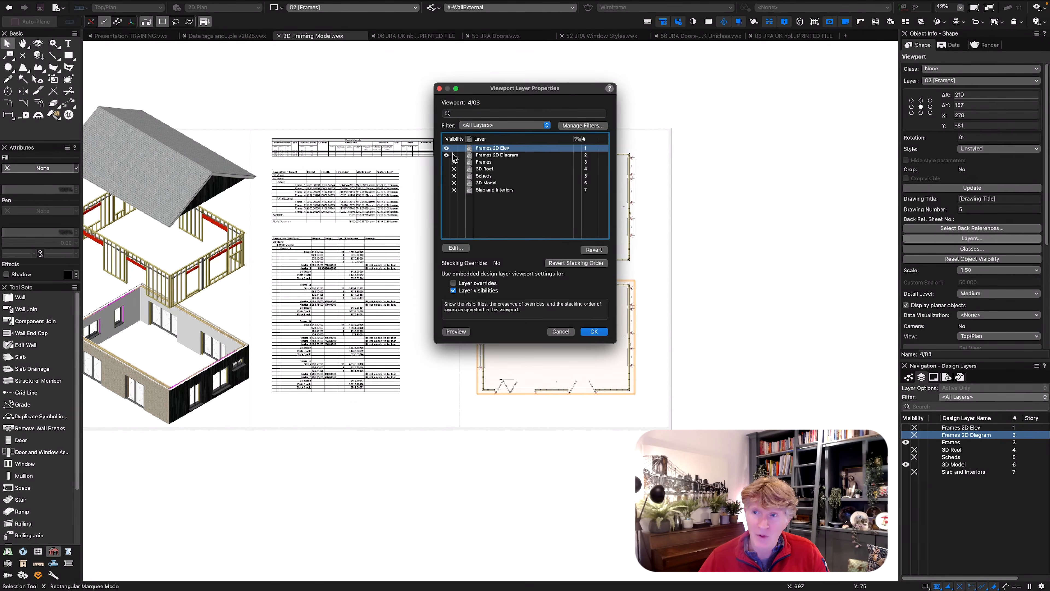
click(453, 155)
key(Return)
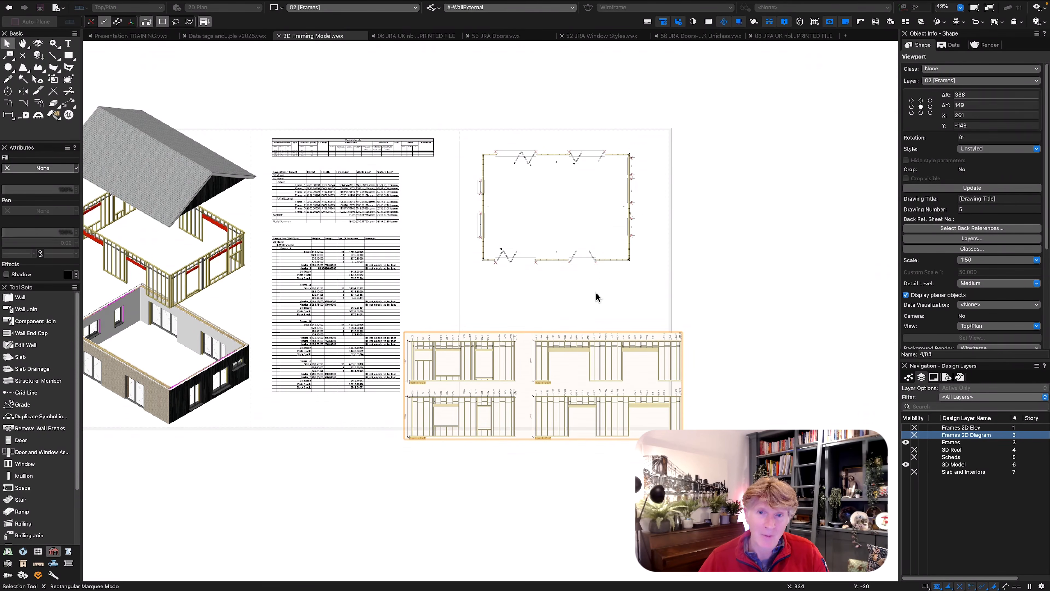
Scale down the Frames TakeOff and Frames Wall Info worksheets on the middle page
key(super+4)
click(458, 316)
drag(547, 453, 497, 356)
click(510, 220)
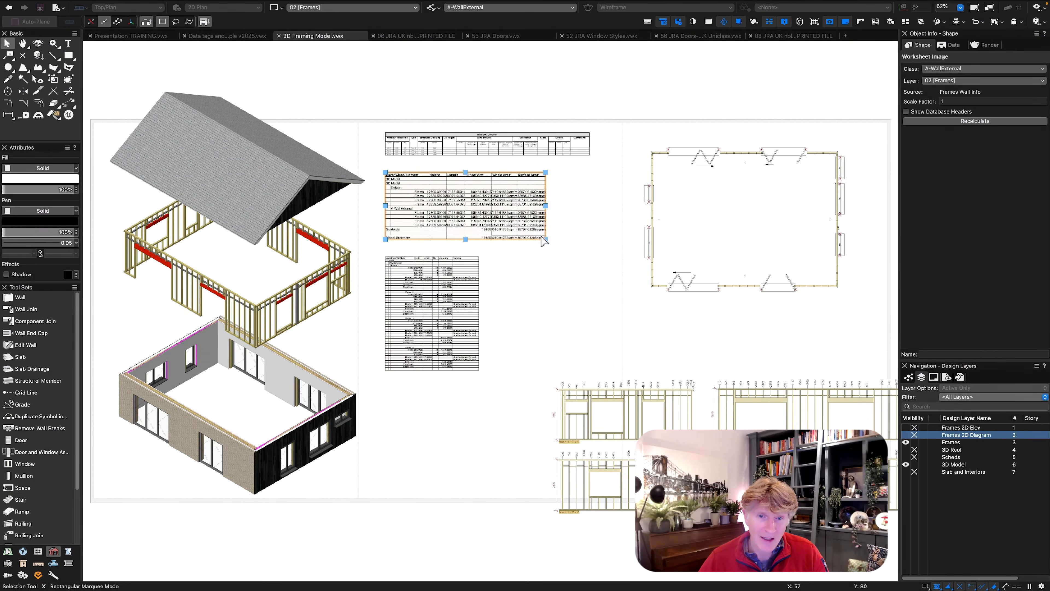
drag(545, 239, 508, 222)
Move the frame elevations viewport up onto the sheet, and lower the roof and timber frame viewports in the exploded isometric
drag(626, 411, 580, 365)
click(558, 285)
drag(255, 142, 255, 177)
drag(259, 310, 258, 344)
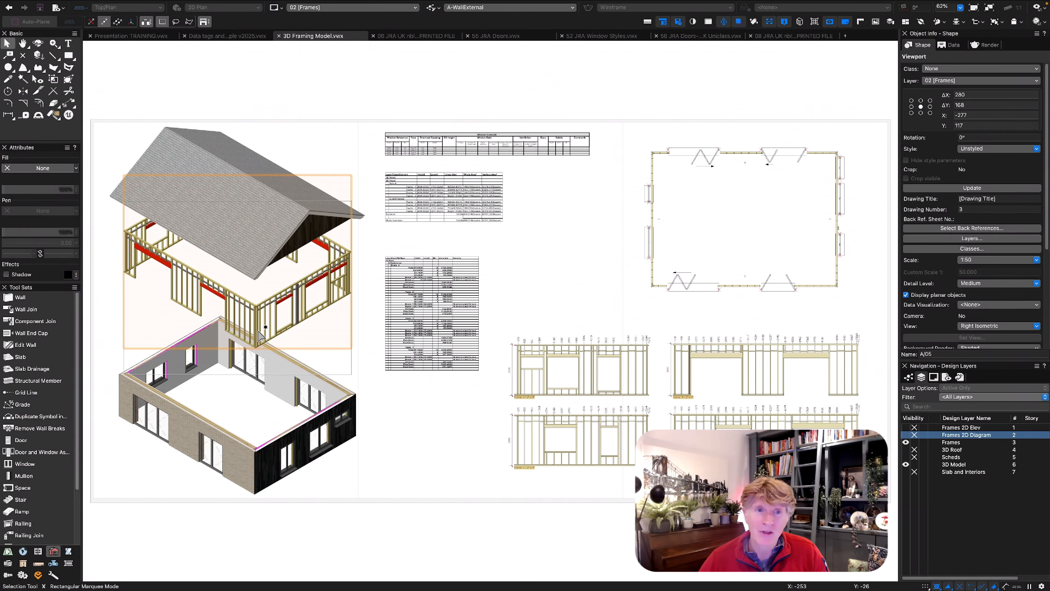
click(318, 89)
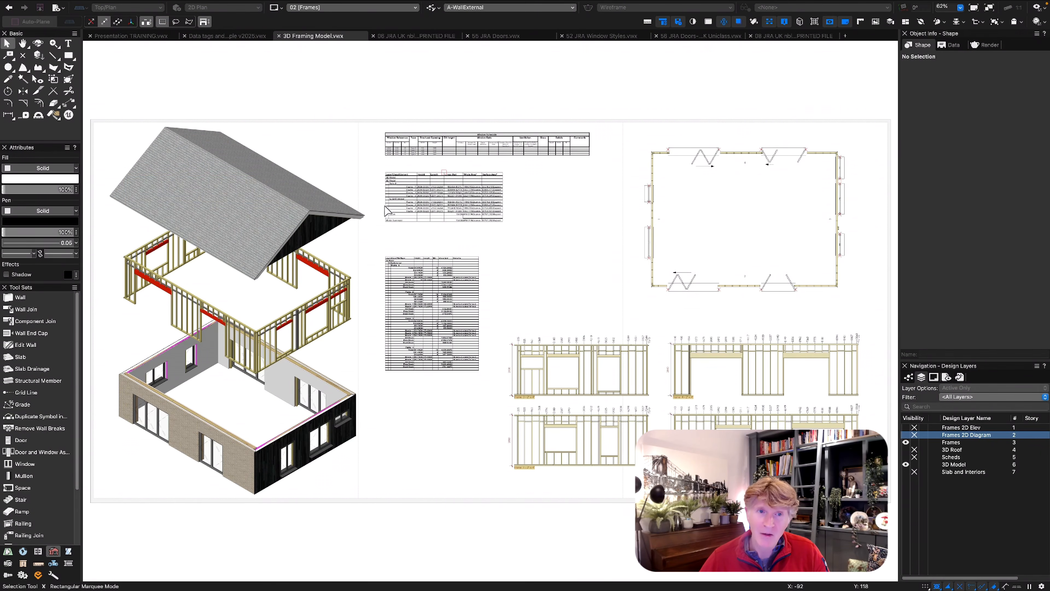
Examine the frame exploded view, the takeoff quantities, the wall info areas and the window schedule up close
key(c)
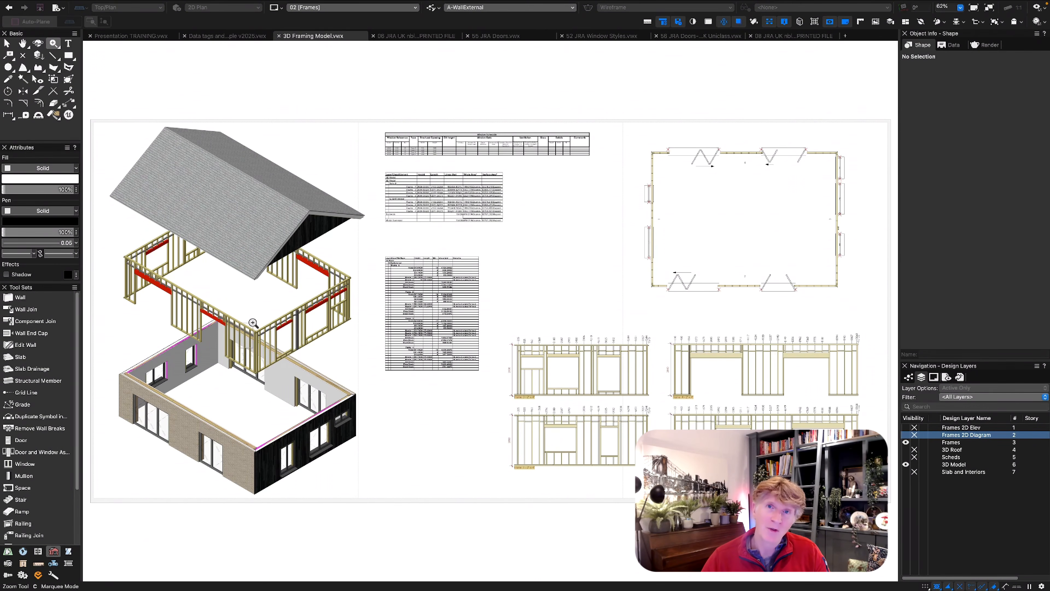
key(x)
click(250, 314)
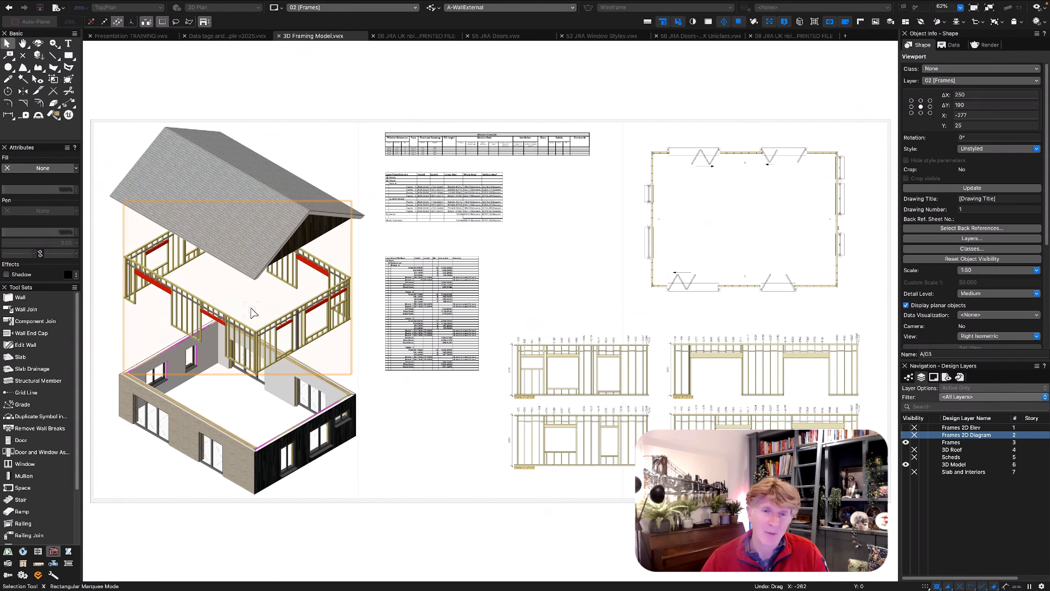
key(x)
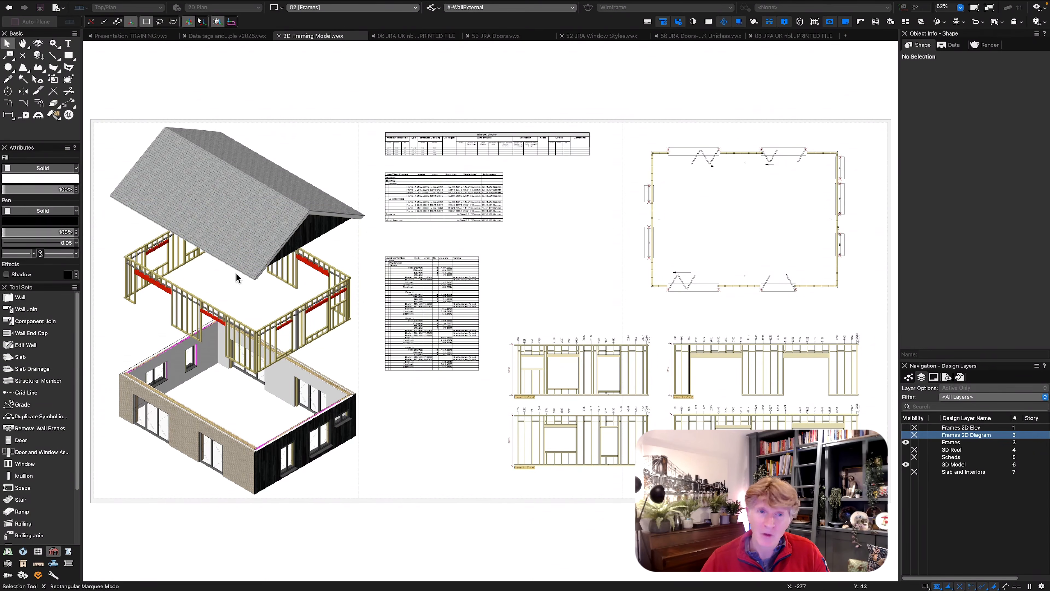
key(c)
scroll(221, 337, up, 5)
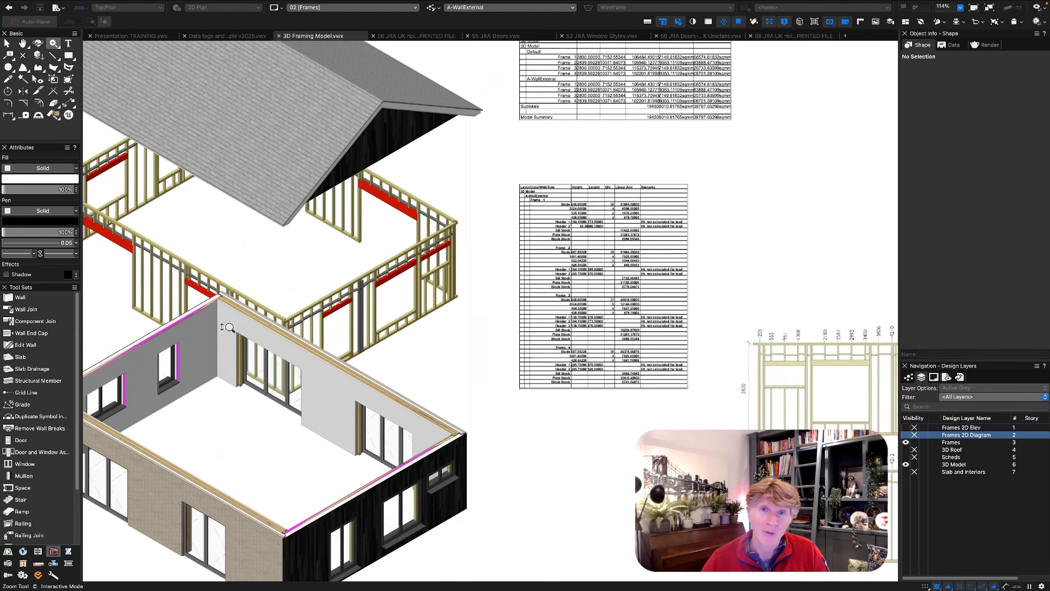
key(x)
middle_drag(642, 269, 271, 334)
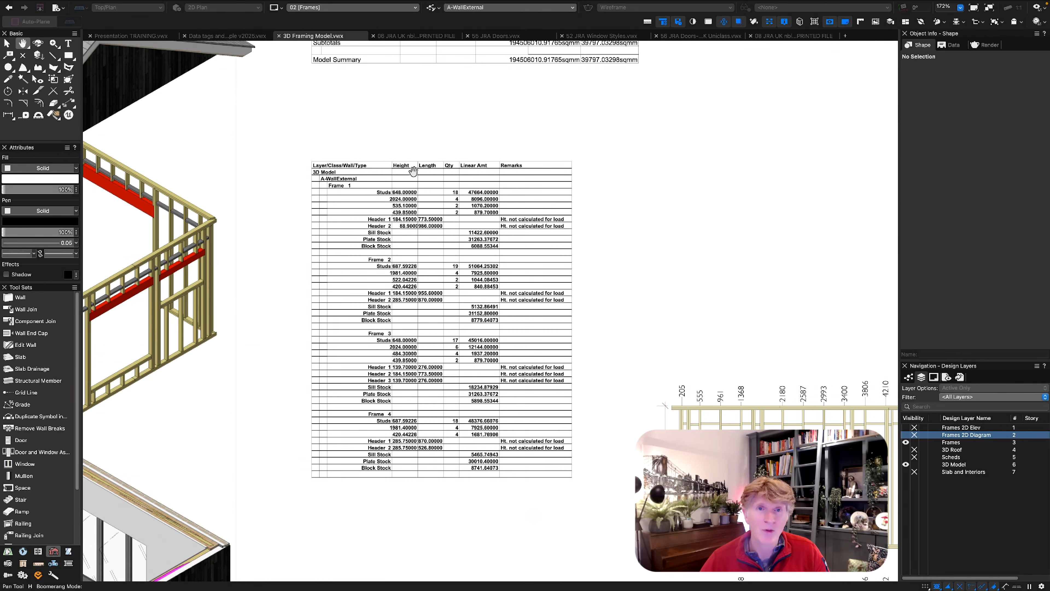
middle_drag(410, 130, 409, 413)
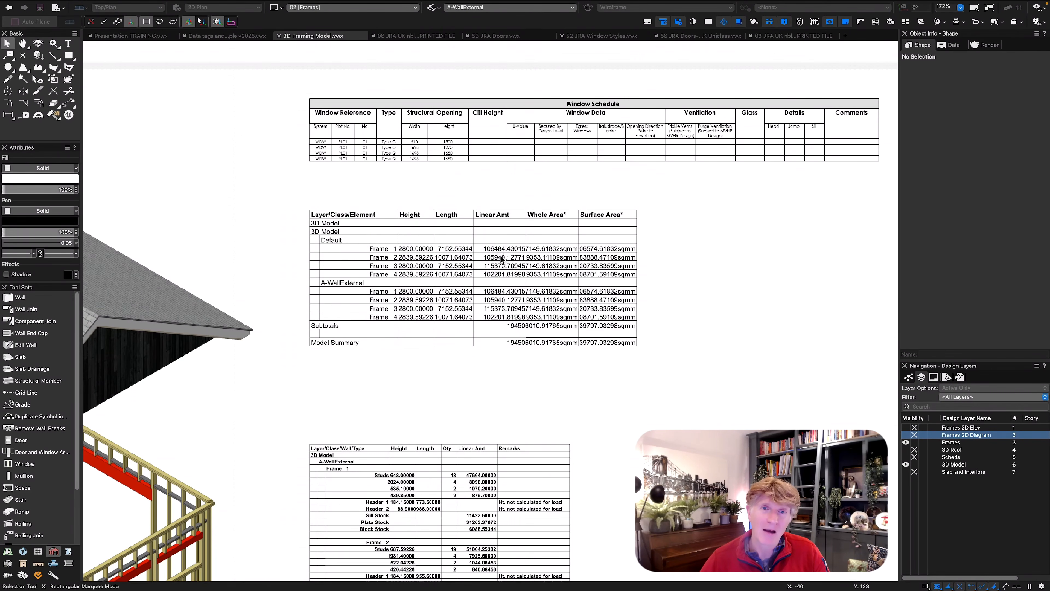
middle_drag(526, 156, 504, 182)
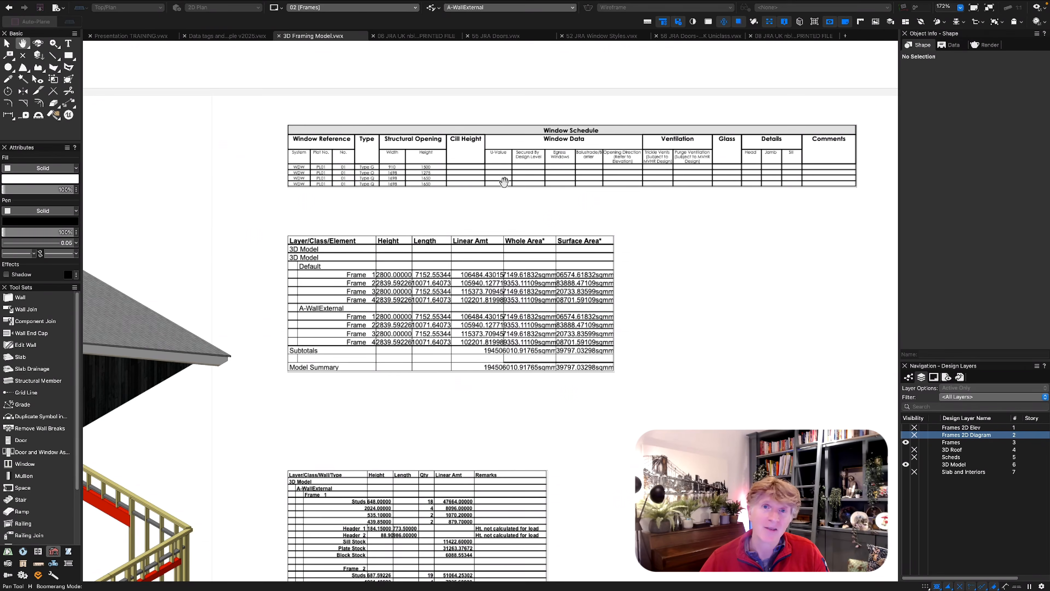
Set both the area and volume precision in the document units to .1
click(71, 4)
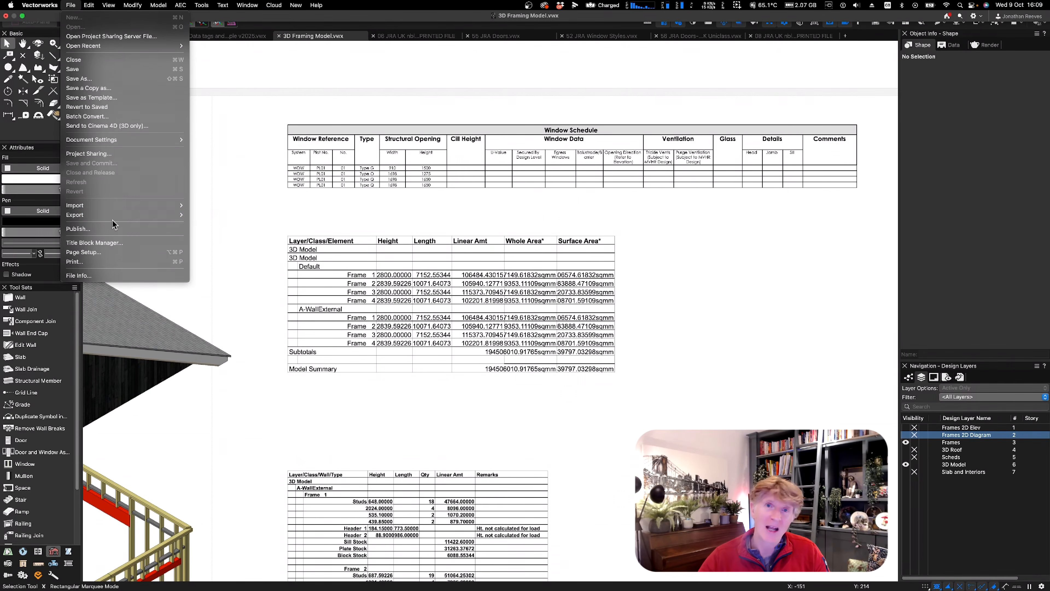
mouse_move(113, 143)
click(205, 154)
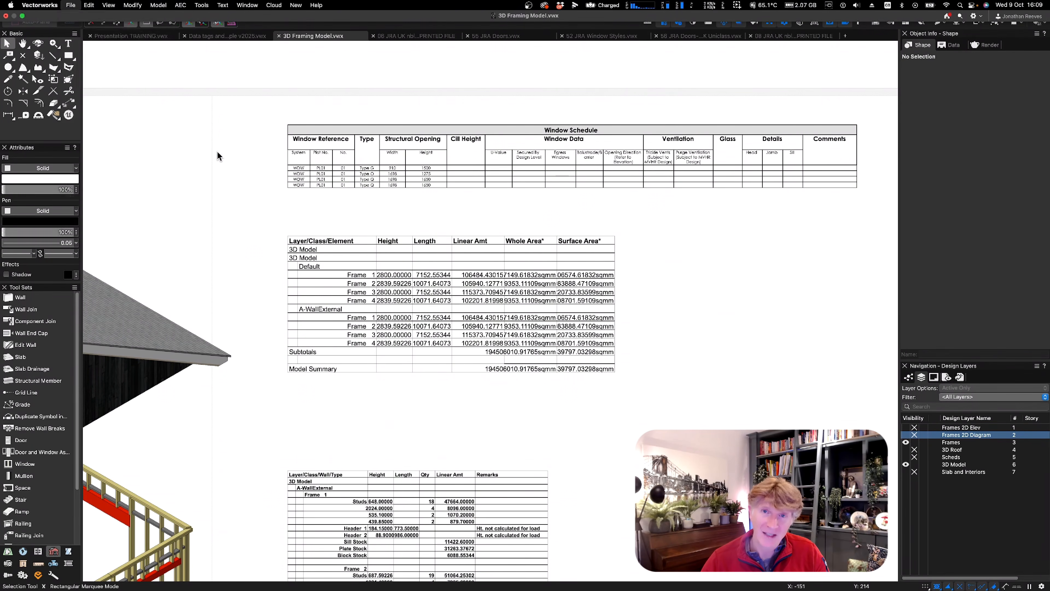
click(676, 152)
click(670, 133)
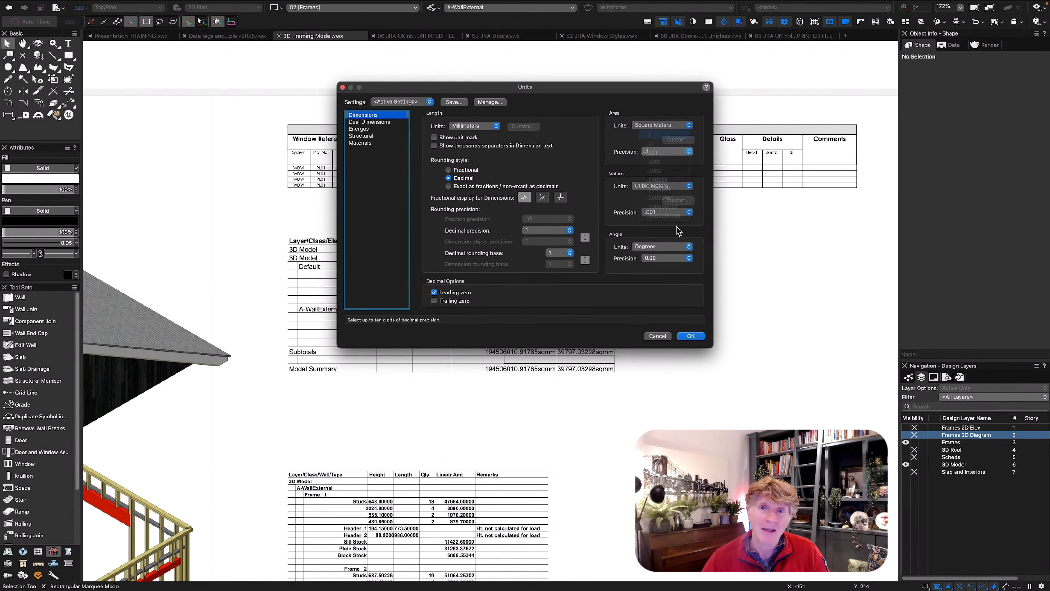
click(669, 213)
click(667, 196)
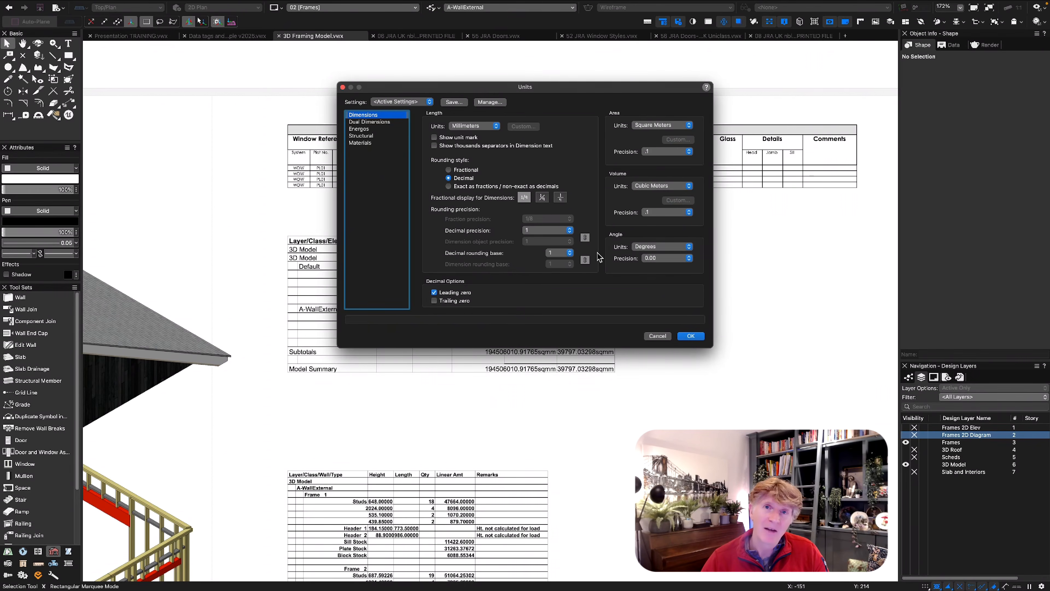
click(689, 336)
click(402, 264)
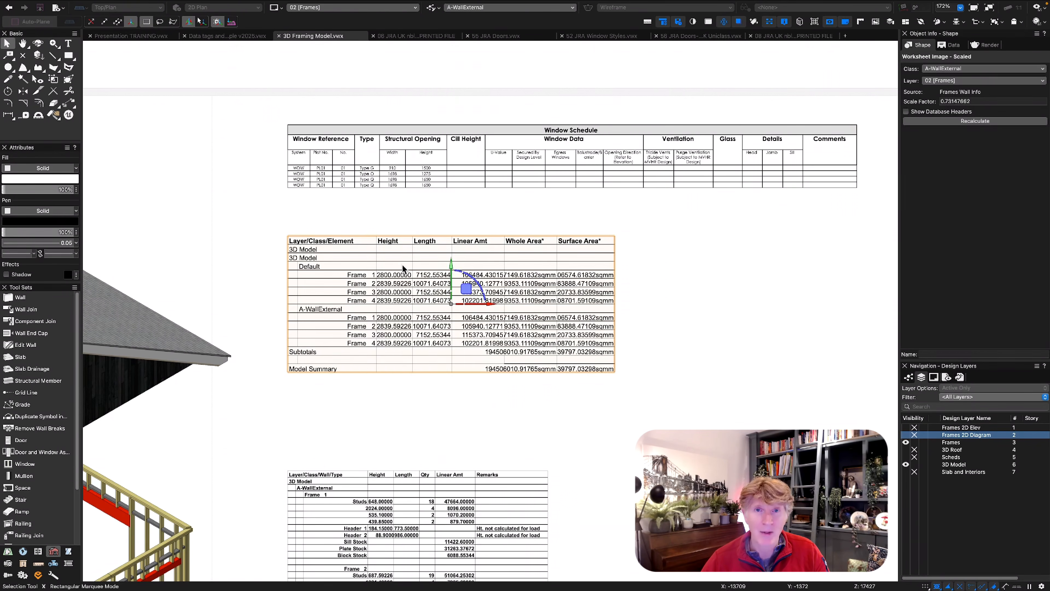
right_click(358, 304)
click(380, 555)
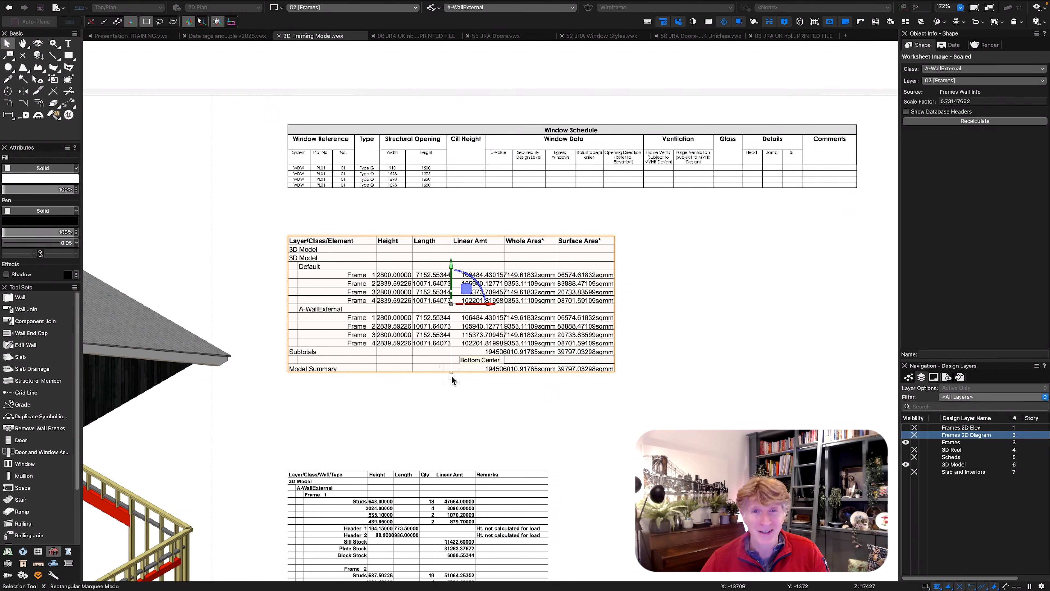
click(640, 317)
Look over the frame elevations and the frame plan diagram, and return to the whole sheet
scroll(552, 315, down, 3)
middle_drag(583, 495, 480, 298)
middle_drag(666, 379, 367, 120)
mouse_move(670, 244)
middle_down()
mouse_move(470, 285)
mouse_move(506, 368)
middle_up()
mouse_move(519, 133)
middle_down()
mouse_move(544, 204)
mouse_move(545, 296)
mouse_move(567, 374)
middle_up()
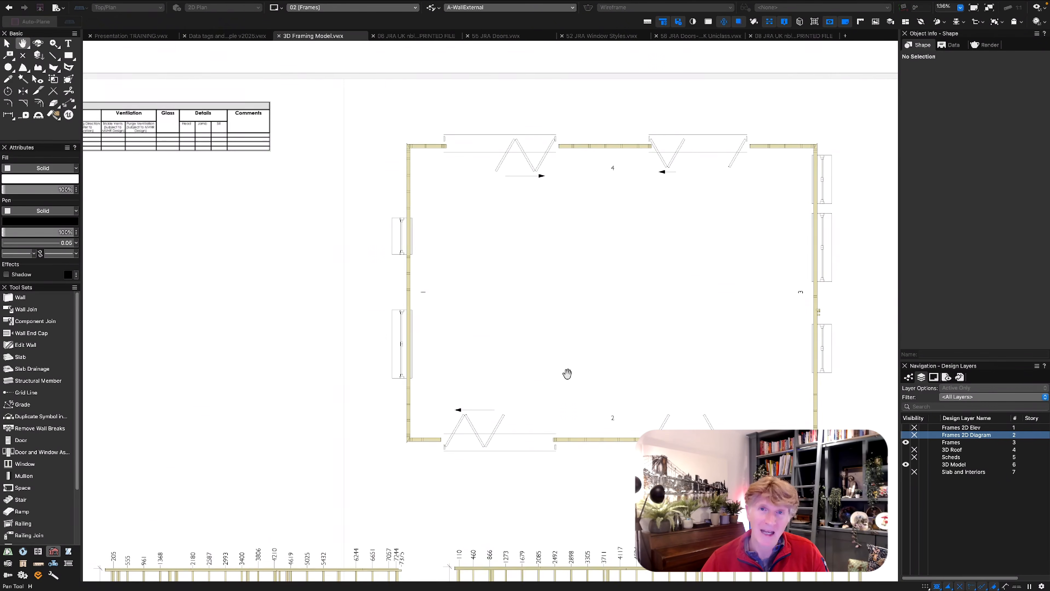
key(super+4)
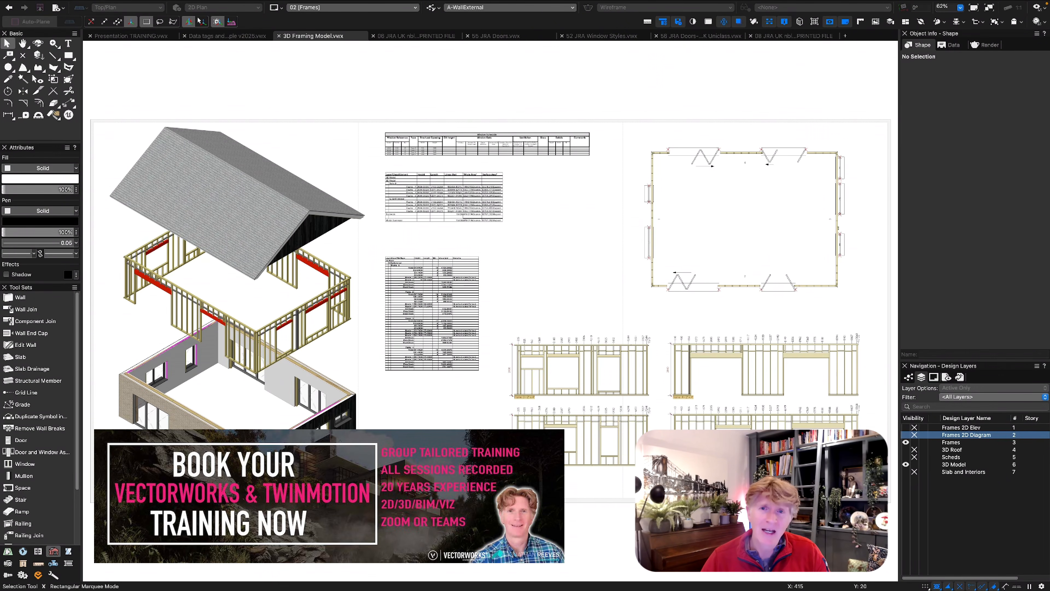
Examine the exploded isometric, the window schedule, the wall info worksheet and the frames takeoff quantities up close
key(c)
mouse_move(239, 378)
mouse_down()
mouse_move(238, 198)
mouse_move(272, 323)
mouse_up()
key(space)
drag(552, 199, 405, 295)
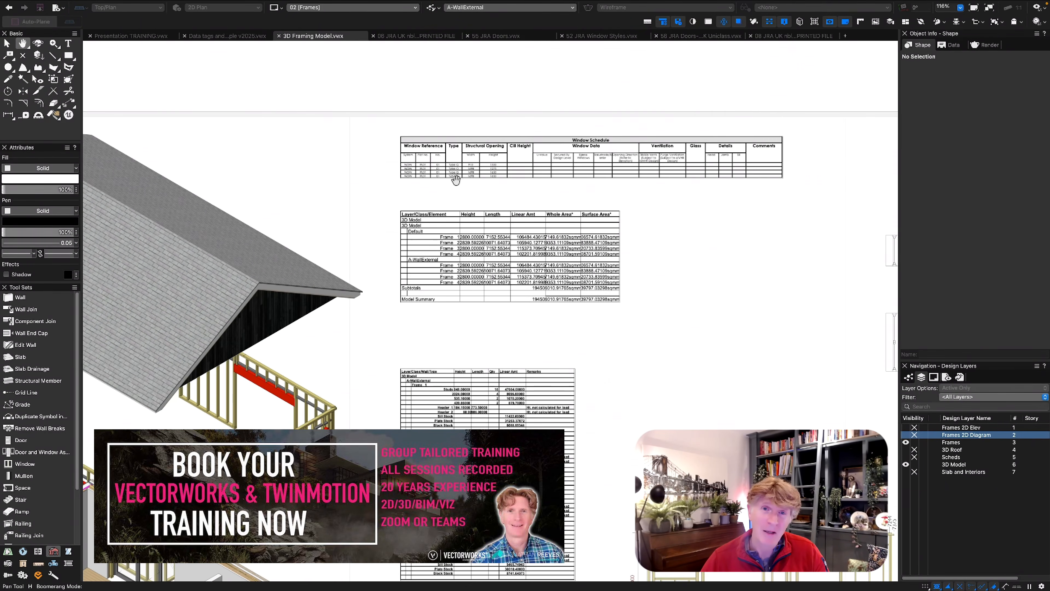
drag(455, 178, 453, 171)
key(space)
mouse_move(669, 182)
mouse_down()
mouse_move(496, 175)
mouse_move(600, 126)
mouse_move(600, 99)
mouse_up()
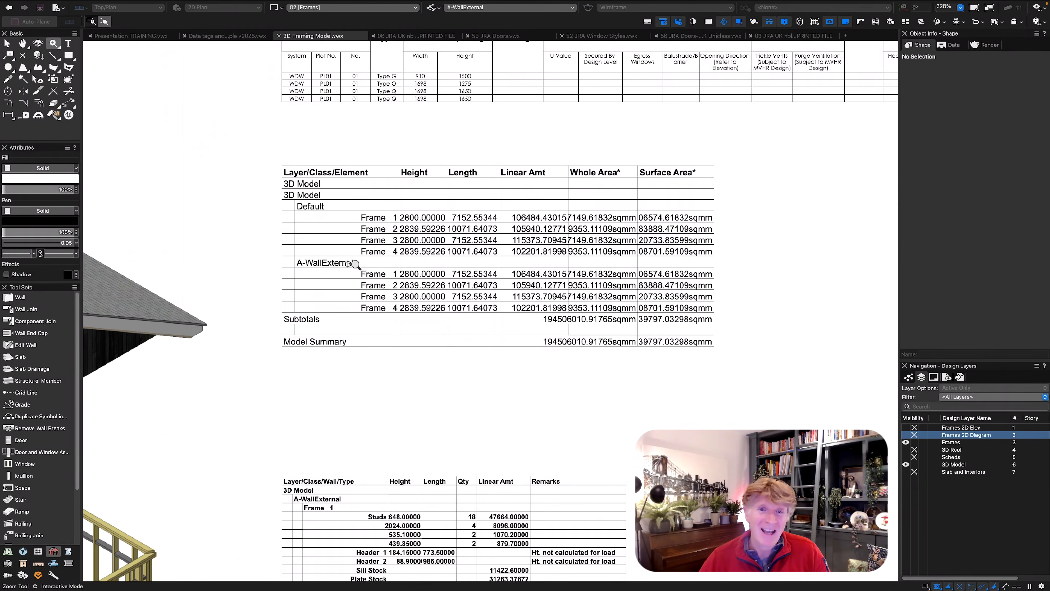
key(space)
drag(530, 459, 459, 66)
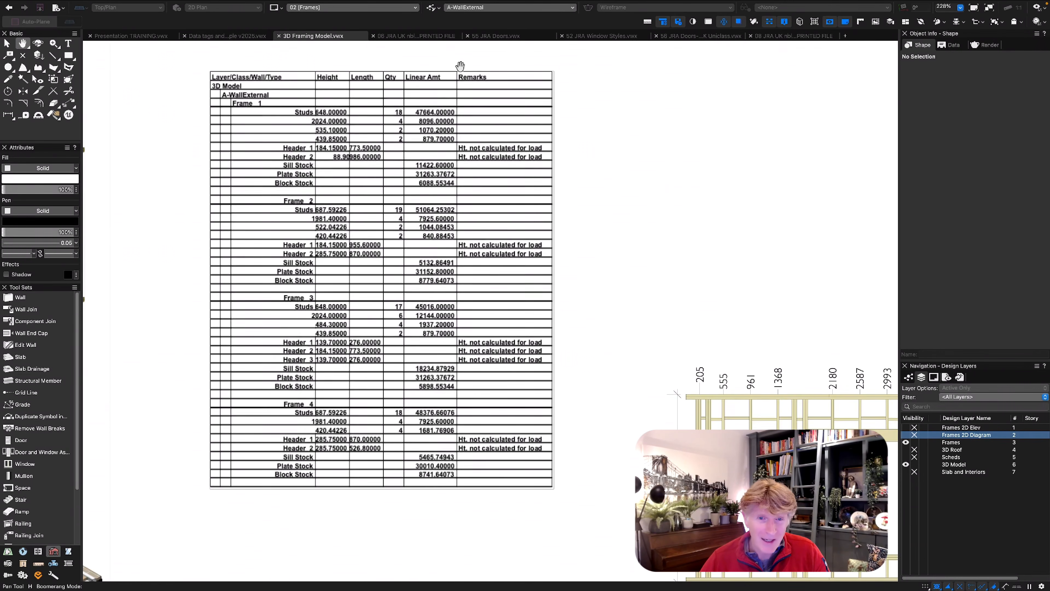
Inspect the dimensioned 2D frame elevations and the numbered frame plan diagram in detail, and fit the sheet back in view
mouse_move(672, 416)
mouse_down()
mouse_move(191, 297)
mouse_move(135, 137)
mouse_up()
scroll(295, 285, down, 2)
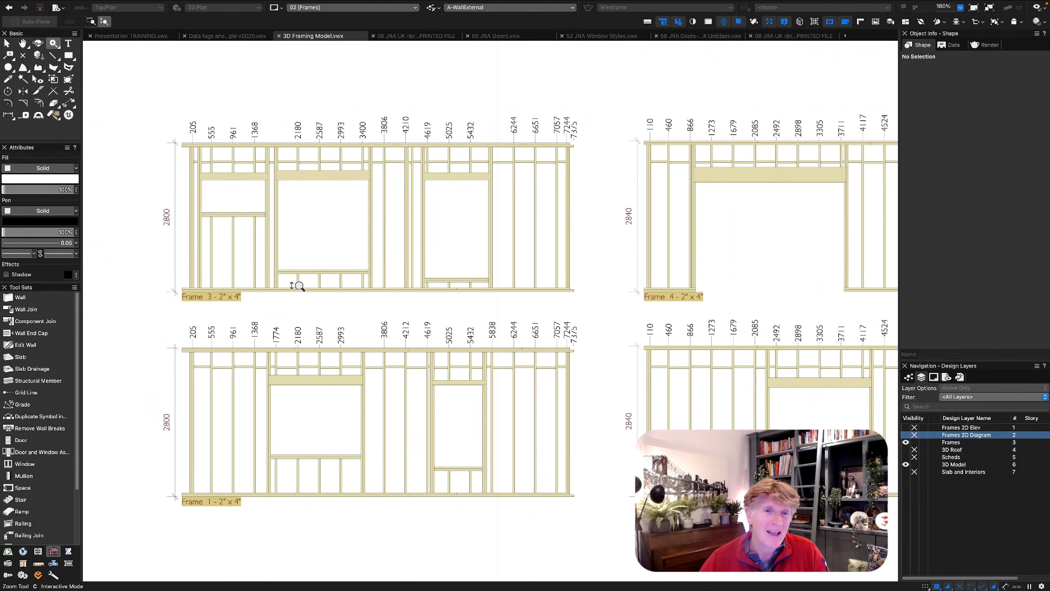
key(space)
mouse_move(661, 374)
mouse_down()
mouse_move(398, 372)
mouse_move(296, 311)
mouse_up()
drag(533, 198, 496, 437)
drag(496, 182, 574, 440)
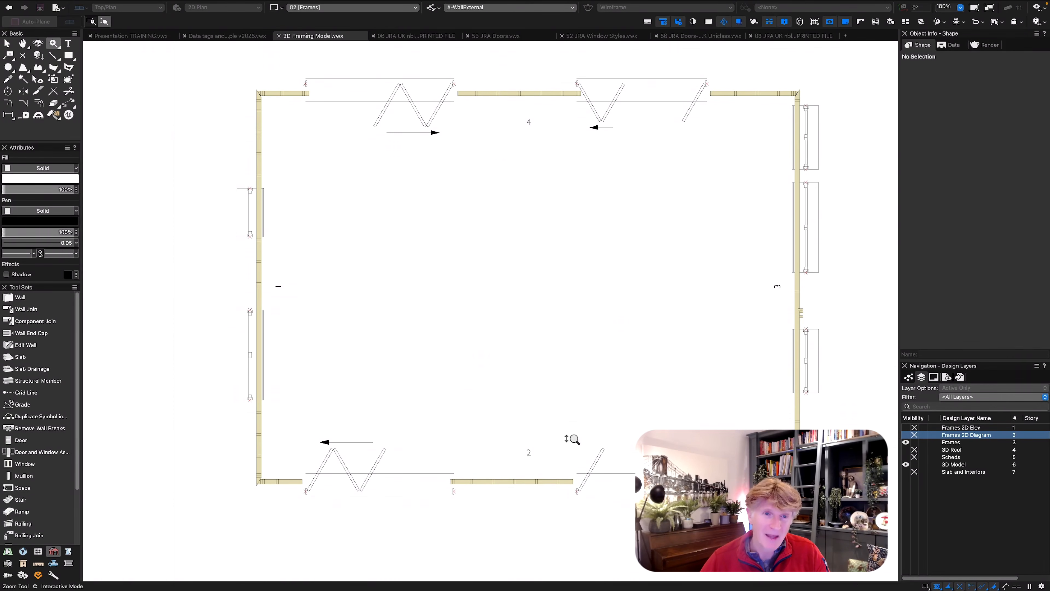
key(x)
key(super+6)
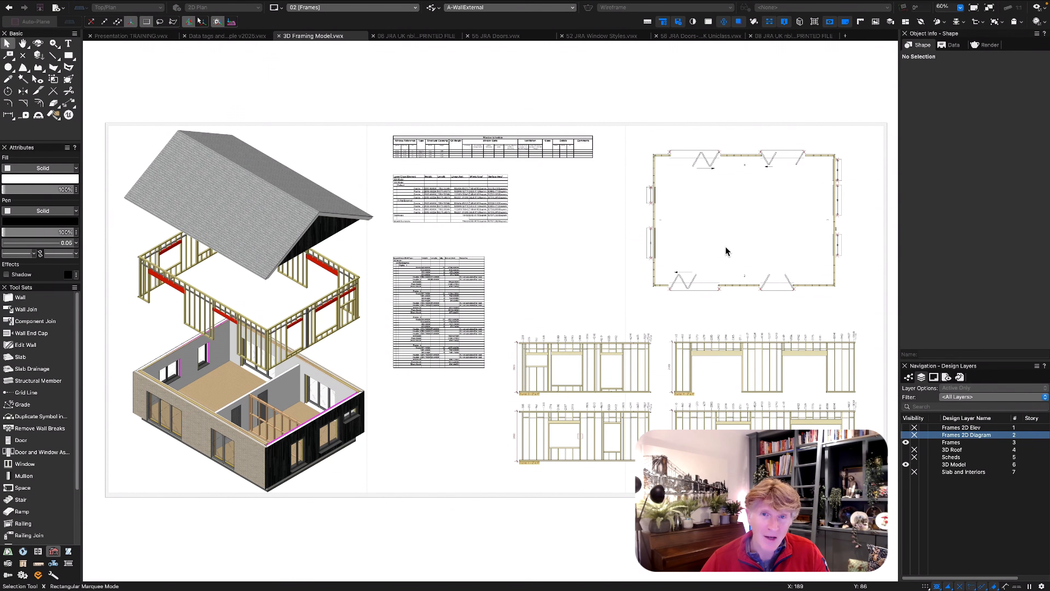
Preview the frames sheet against a black background
click(709, 22)
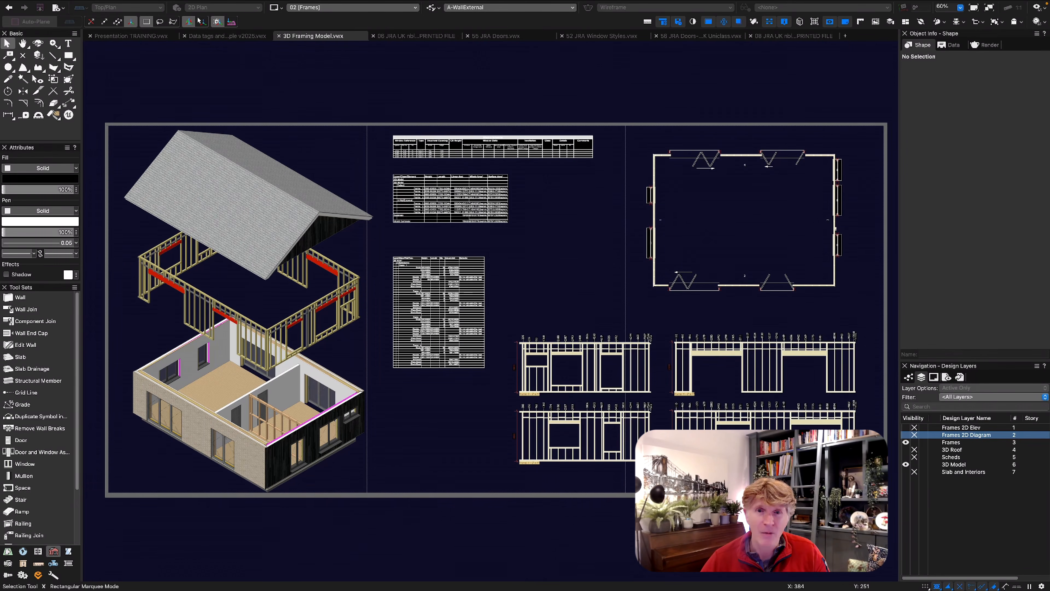
key(super+shift+p)
key(Return)
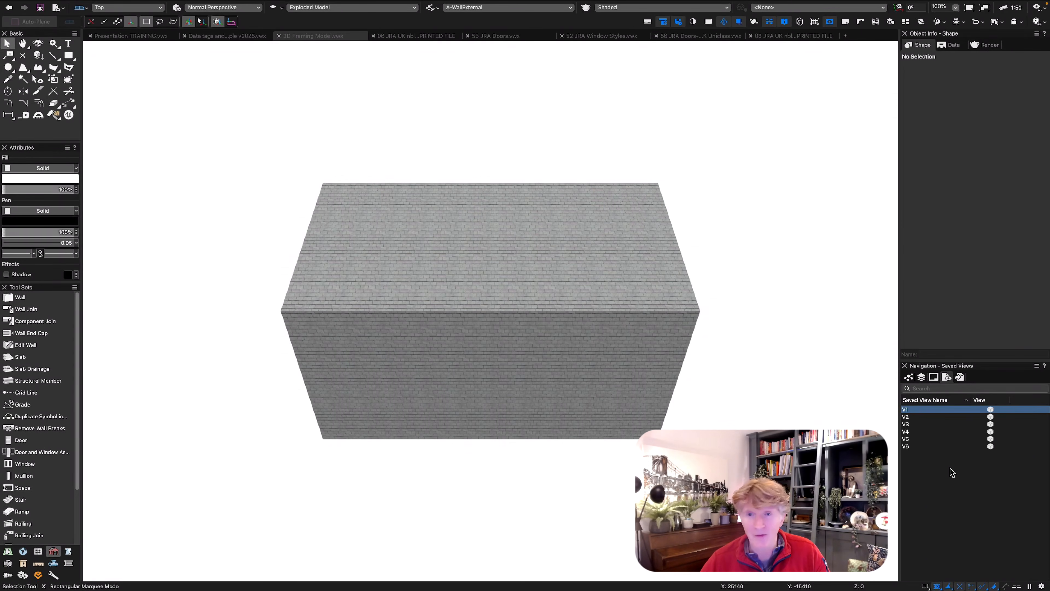
Review the exploded house model through the saved views V2 to V6 in order
double_click(907, 417)
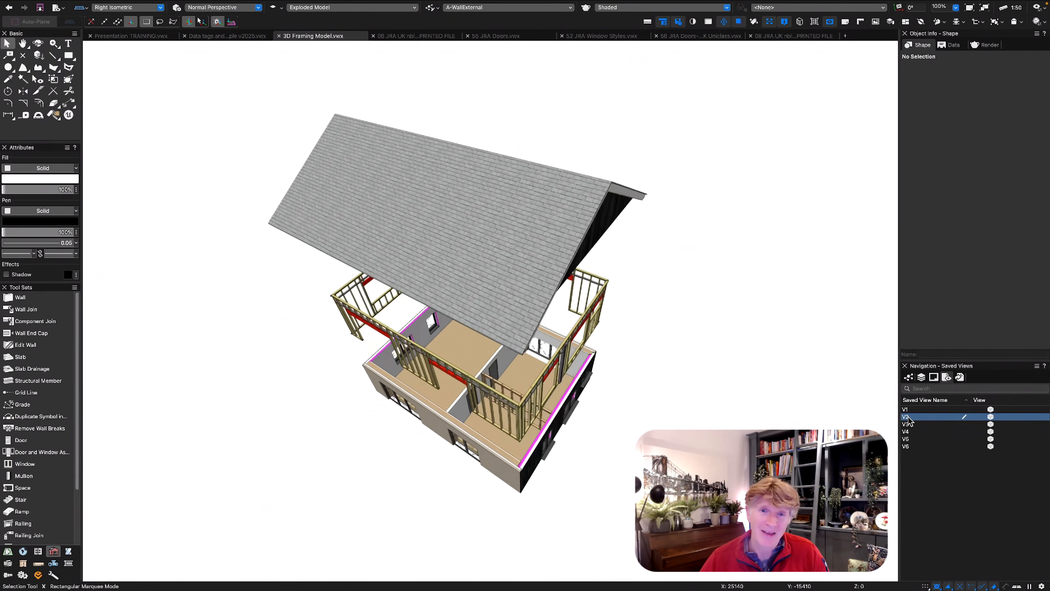
click(908, 423)
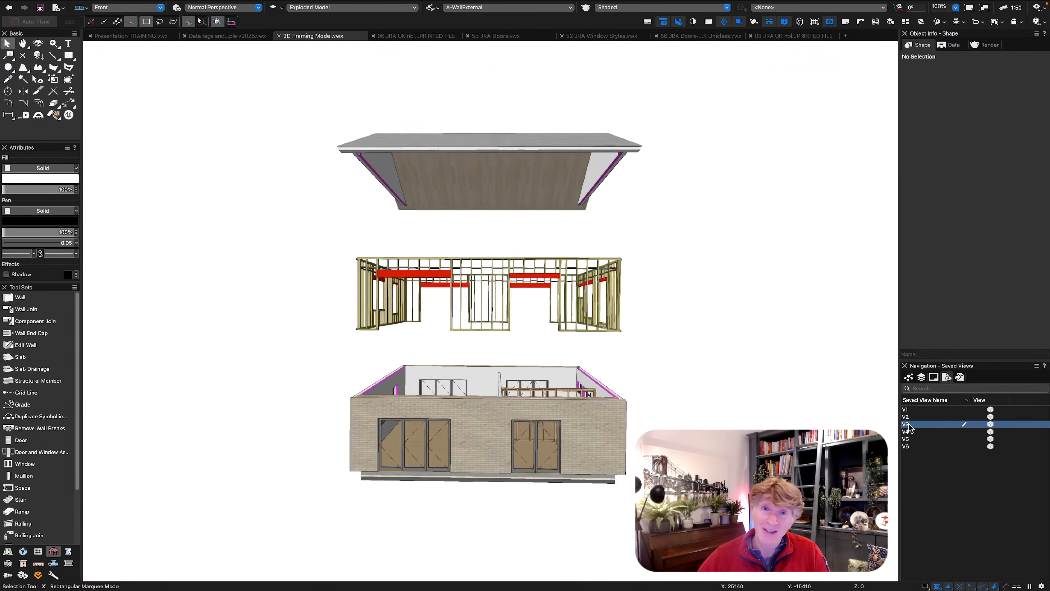
click(908, 431)
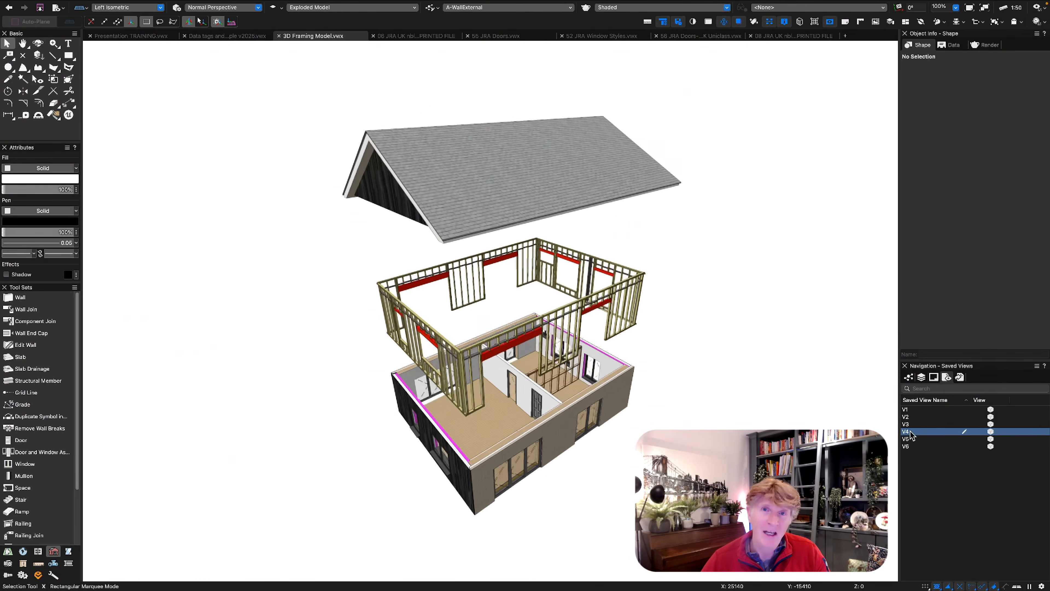
click(909, 439)
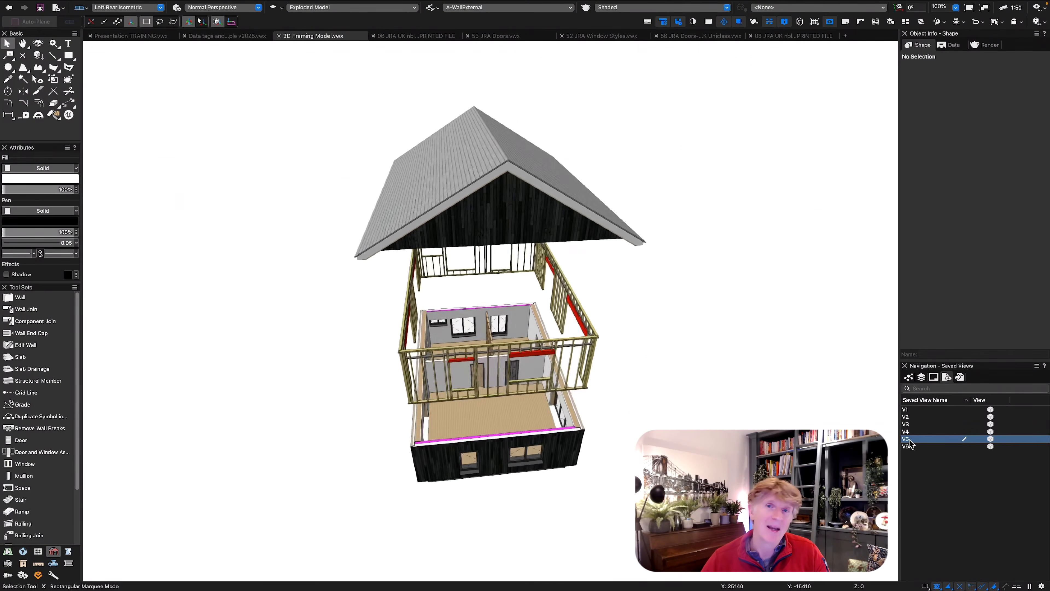
click(908, 446)
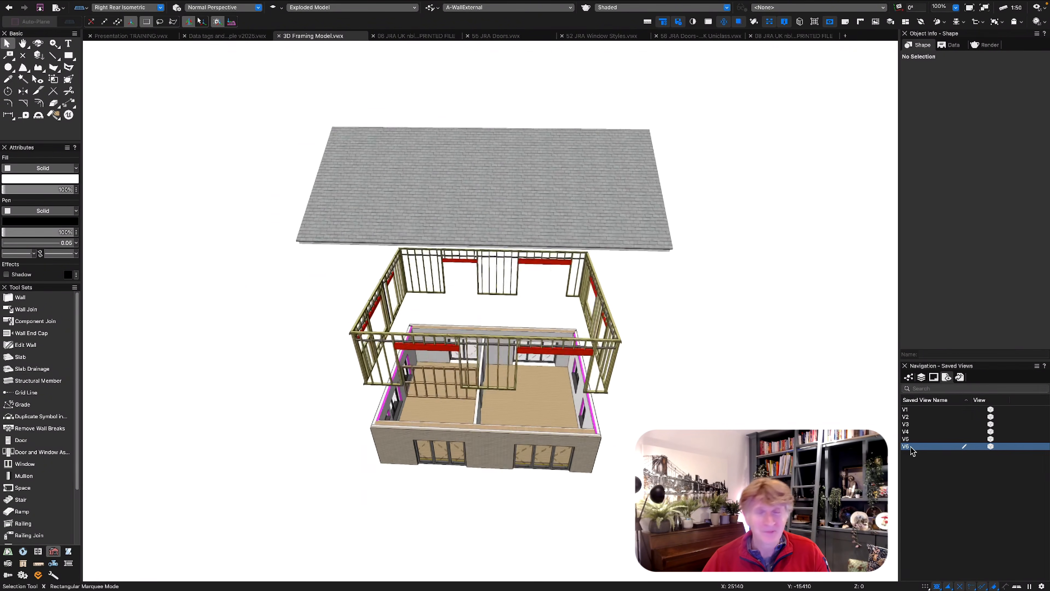
Make 3D Model the active layer, showing only it and 3D Roof, with layer options set to Show/Snap/Modify Others
click(921, 377)
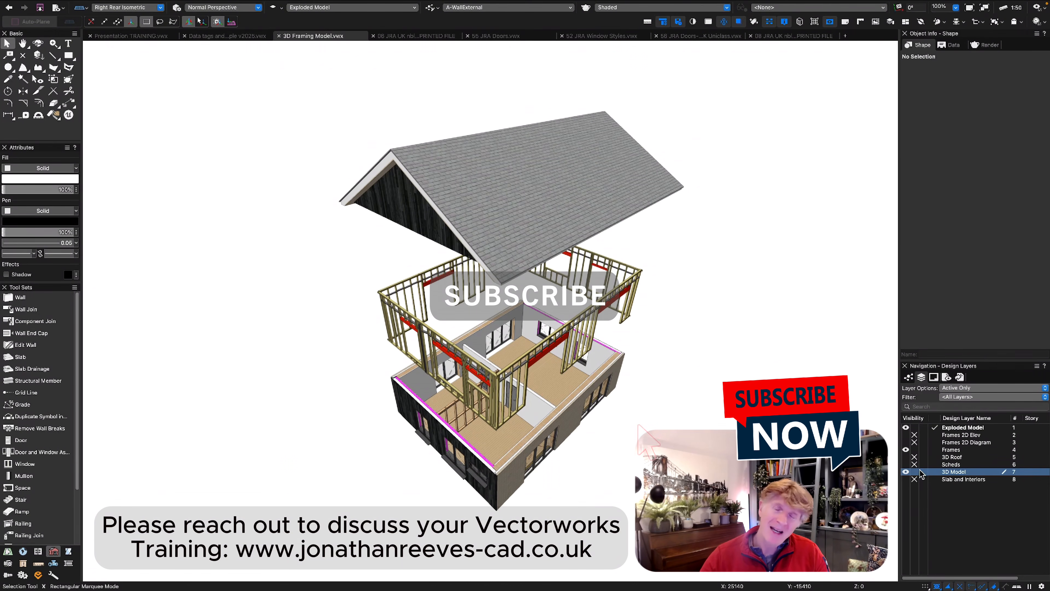
click(935, 472)
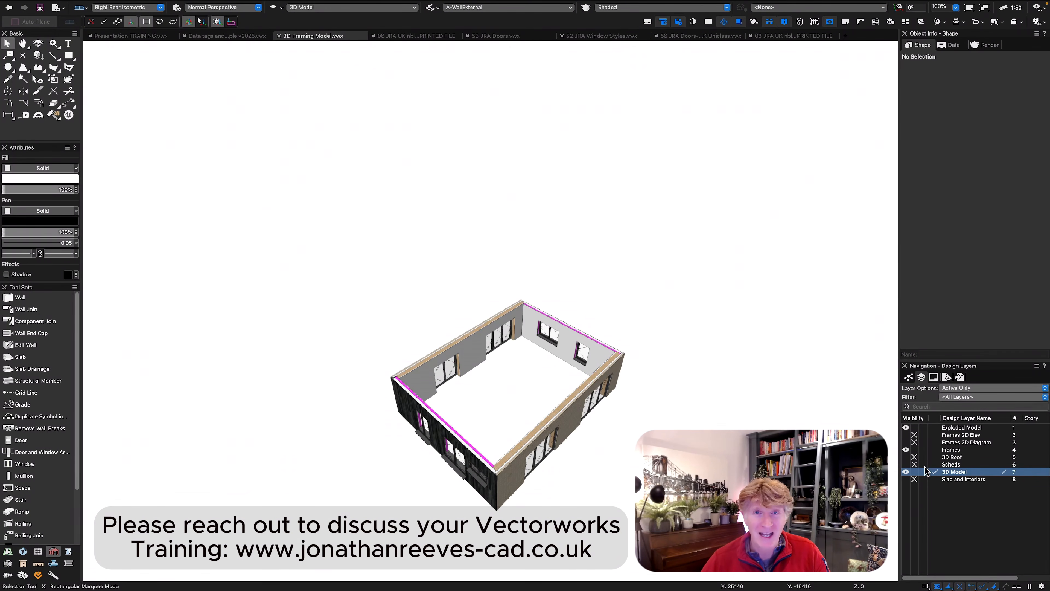
click(914, 449)
click(913, 428)
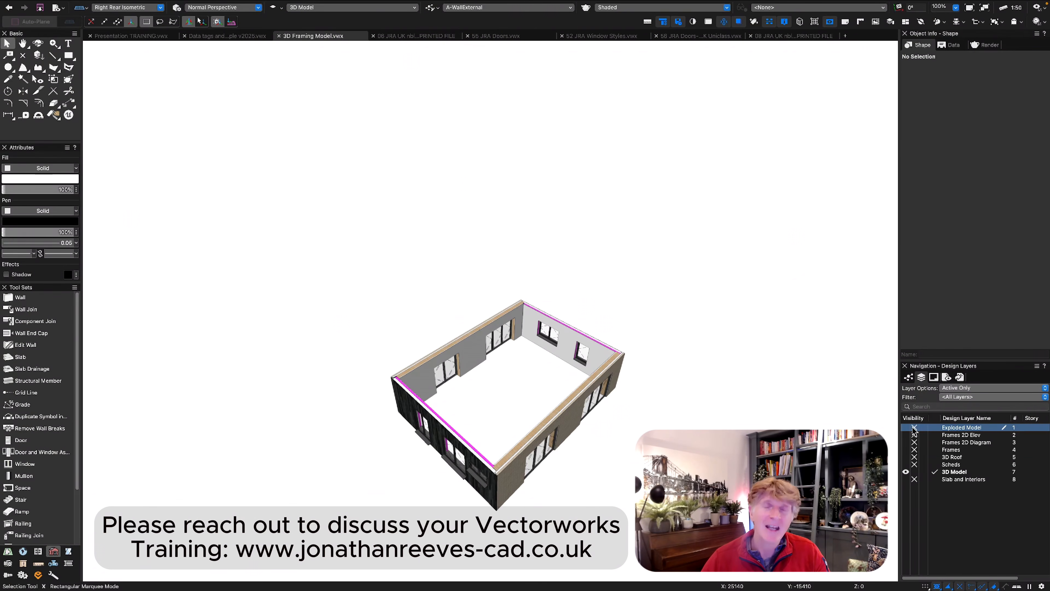
click(913, 457)
click(961, 389)
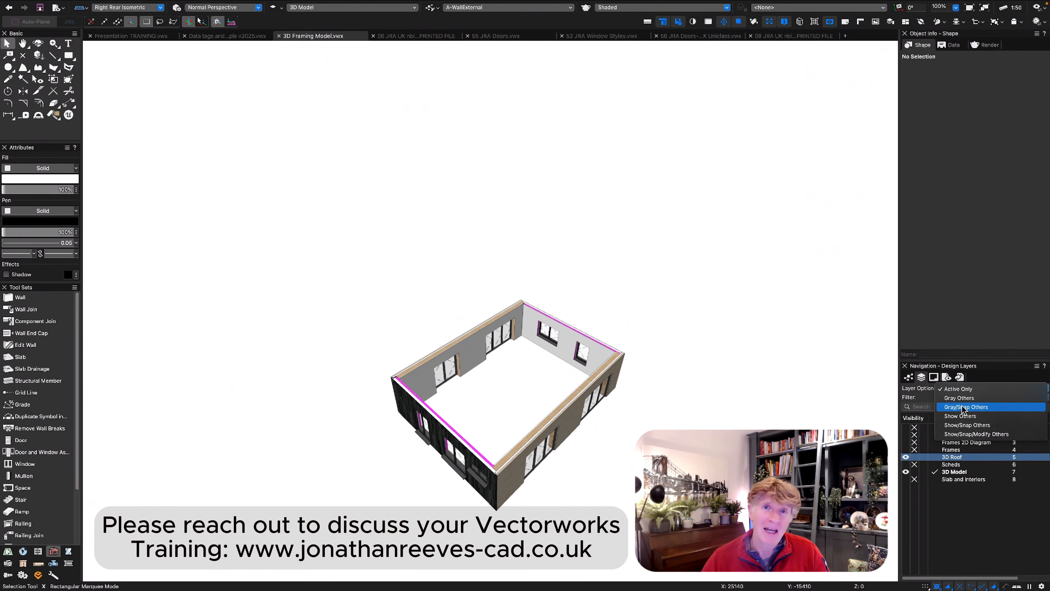
click(964, 434)
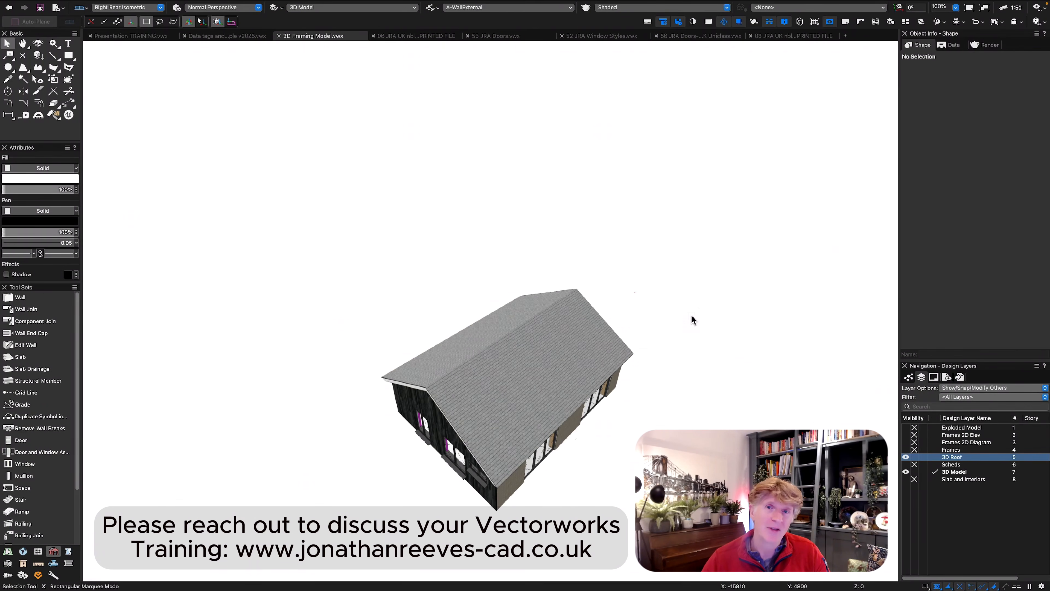
Turn on the Slab and Interiors layer and view the complete house from several angles, ending with it fitted in view
key(super+6)
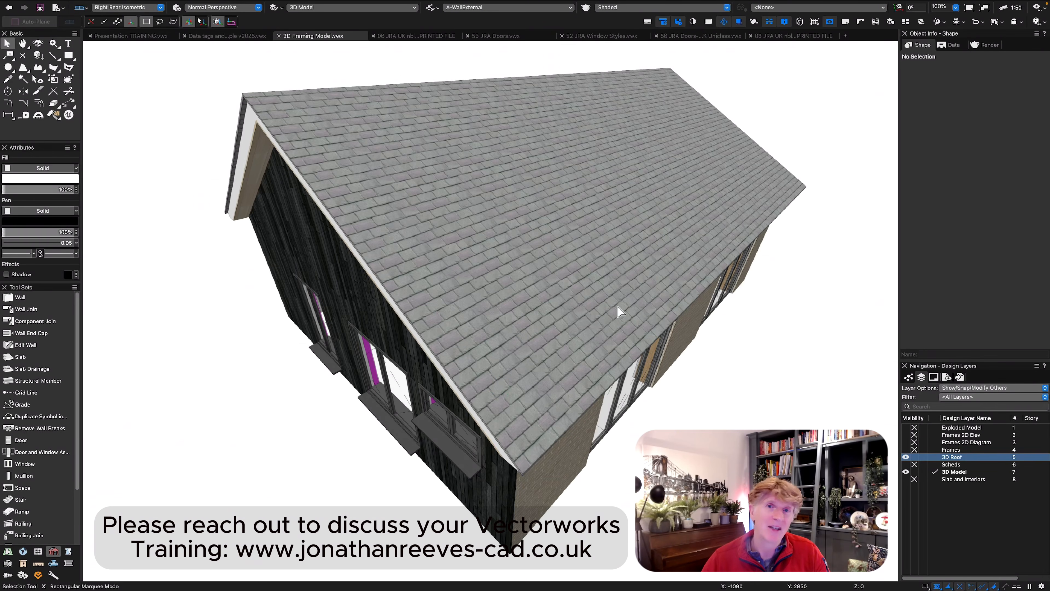
click(913, 479)
key(shift+c)
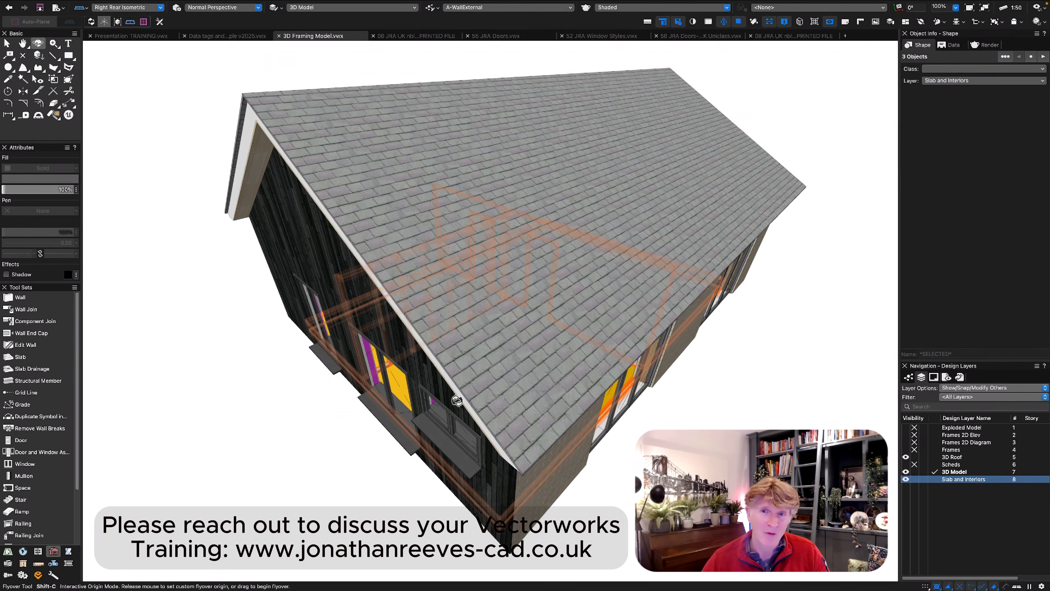
drag(482, 389, 481, 338)
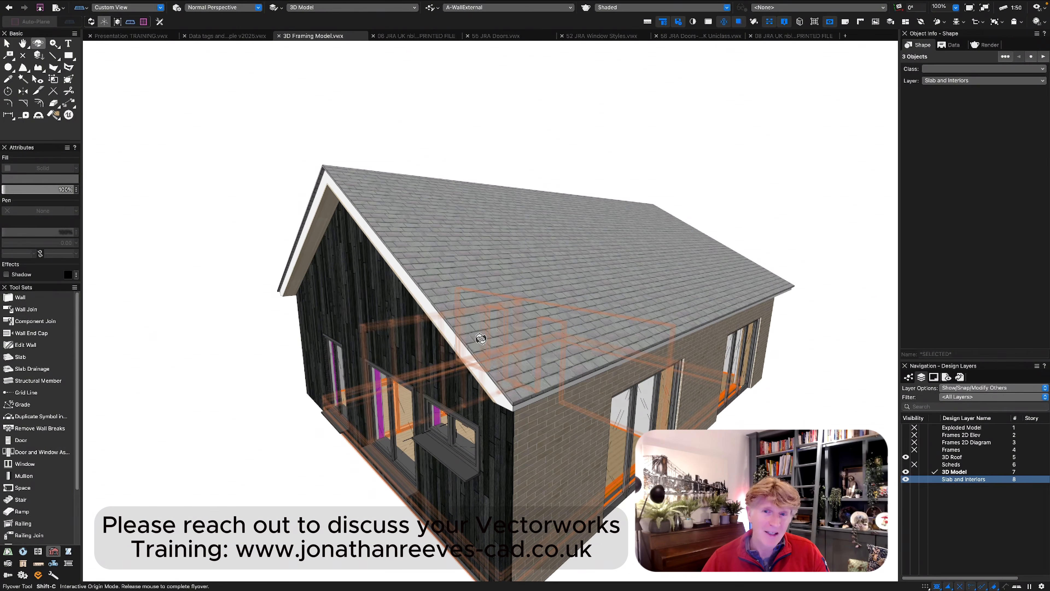
scroll(481, 338, down, 5)
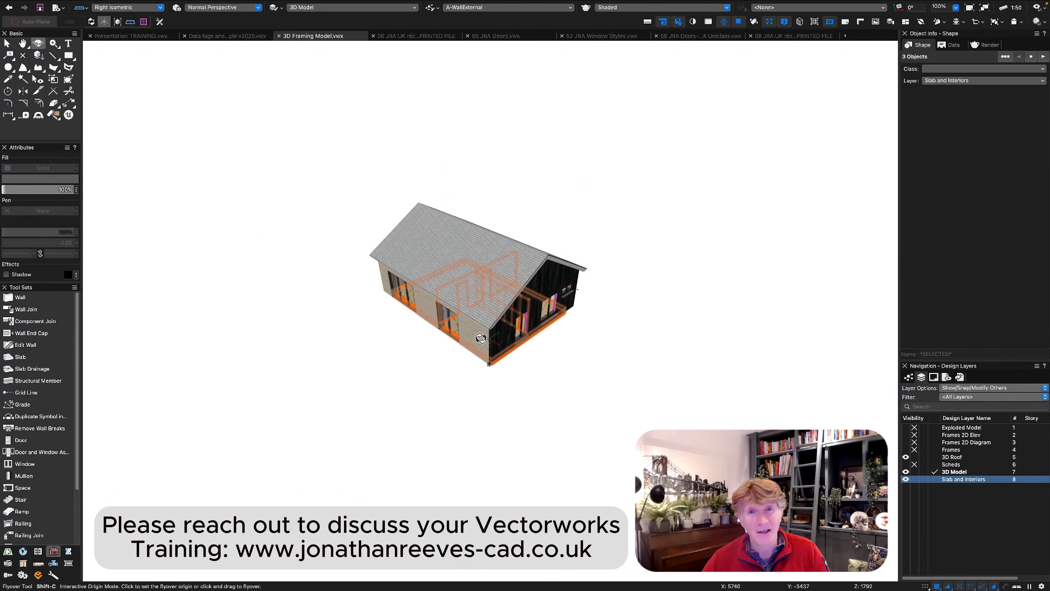
key(x)
click(539, 195)
key(super+6)
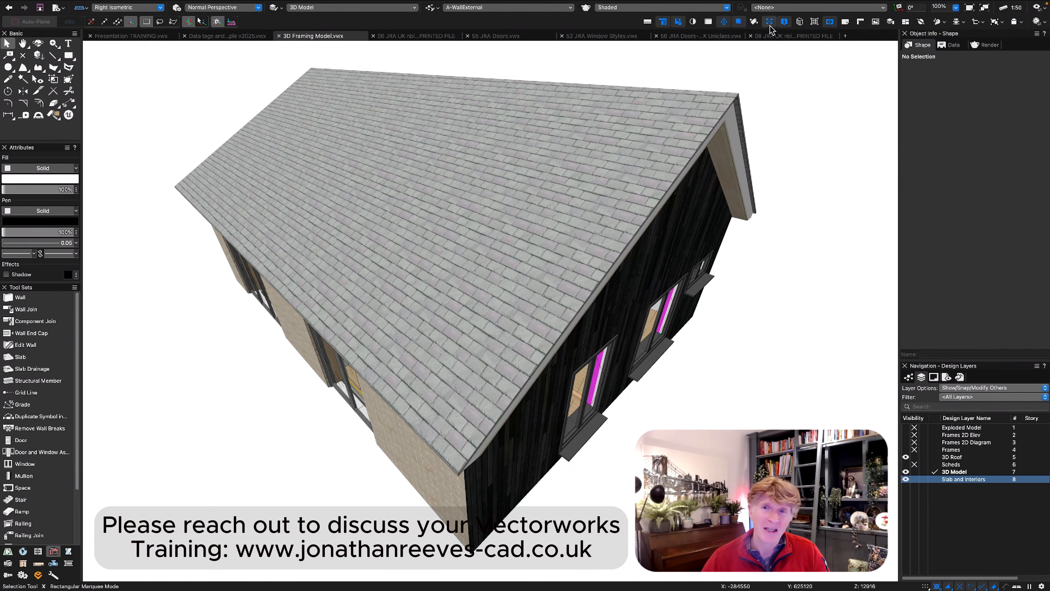
Section the house with the Clip Cube by pushing its gable-end face inwards to expose the interior
click(756, 276)
drag(757, 264, 623, 218)
middle_drag(602, 211, 544, 186)
ctrl+middle_drag(640, 227, 574, 194)
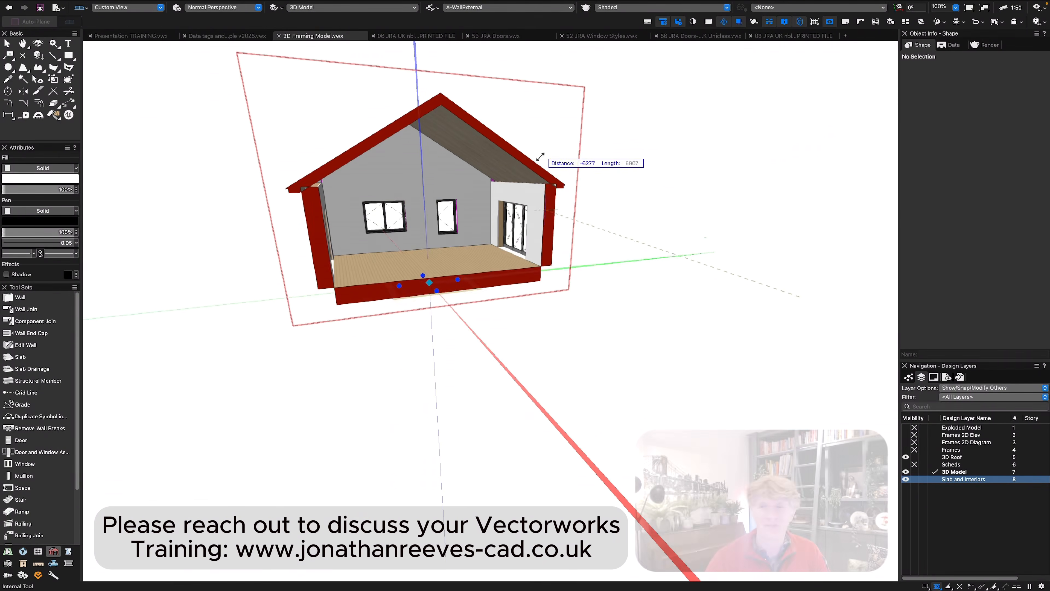
Pull the Clip Cube face back out to the gable end and show the house in right isometric view
drag(525, 157, 674, 295)
key(3)
drag(572, 126, 687, 105)
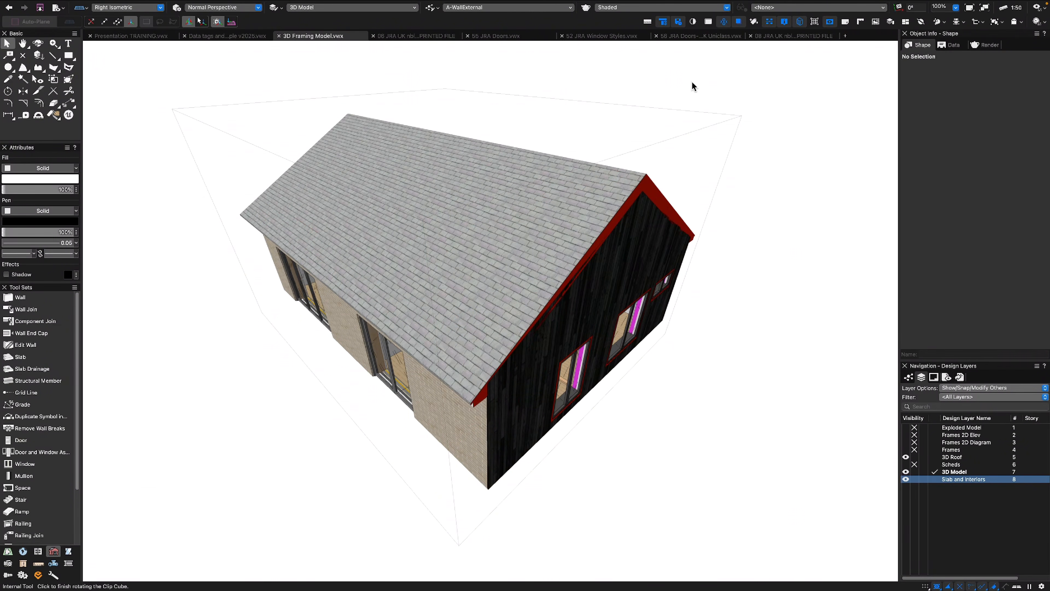